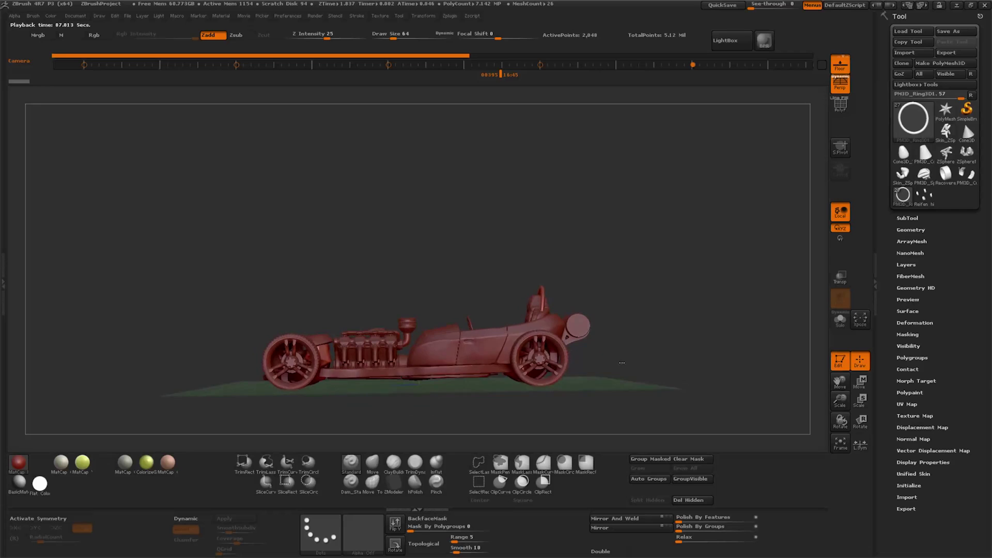
Zoom in and draw Transpose move and rotate lines on the seat's upright rod.
drag(840, 408, 790, 116)
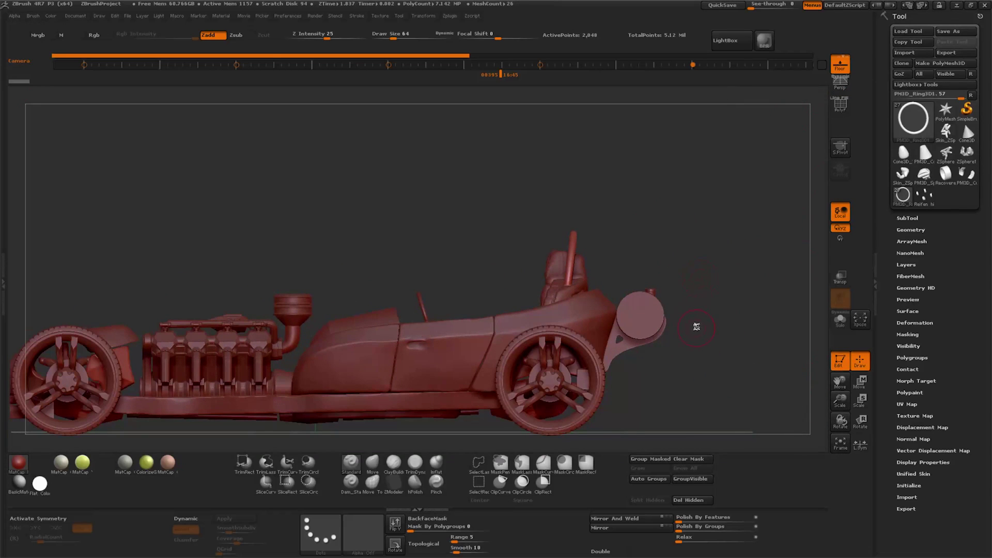
click(859, 381)
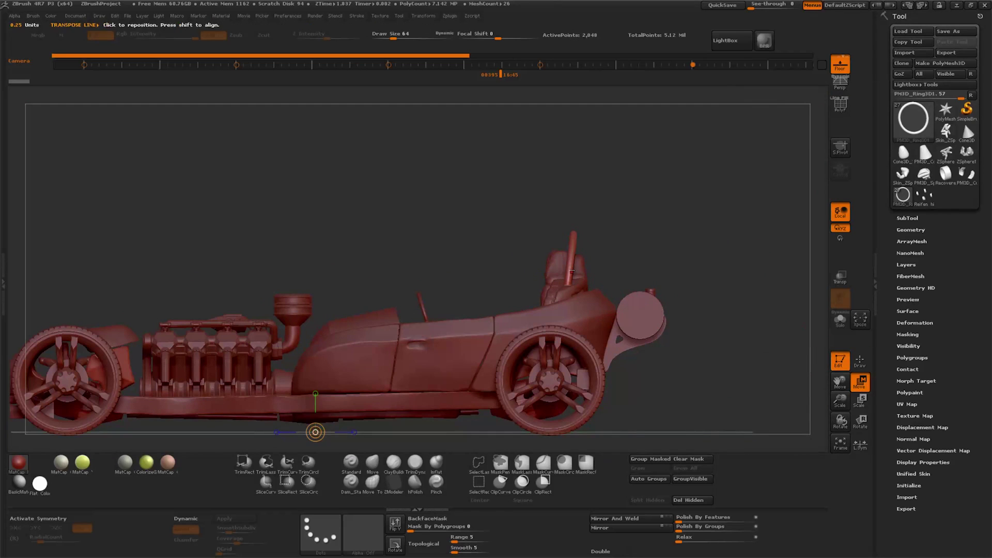
drag(572, 272, 710, 273)
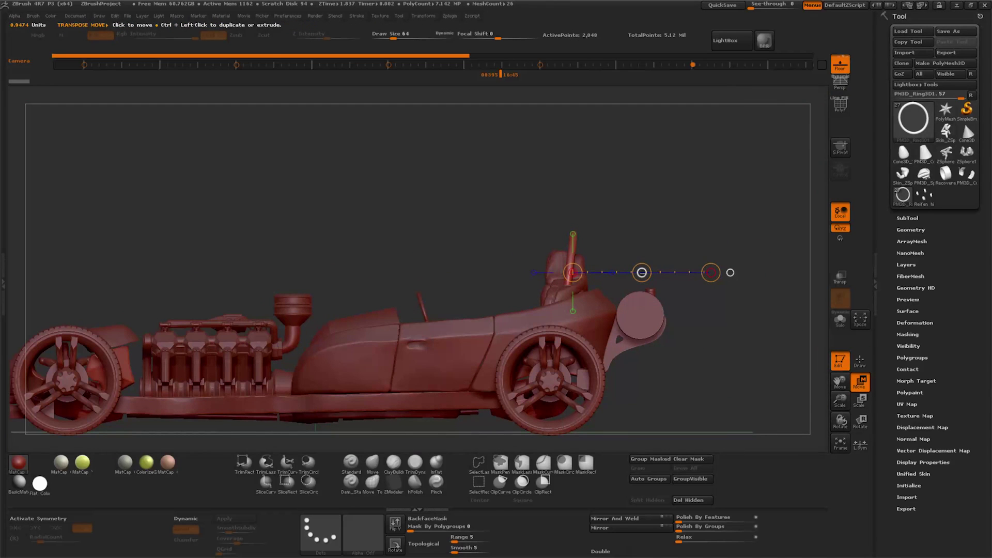
drag(711, 273, 937, 272)
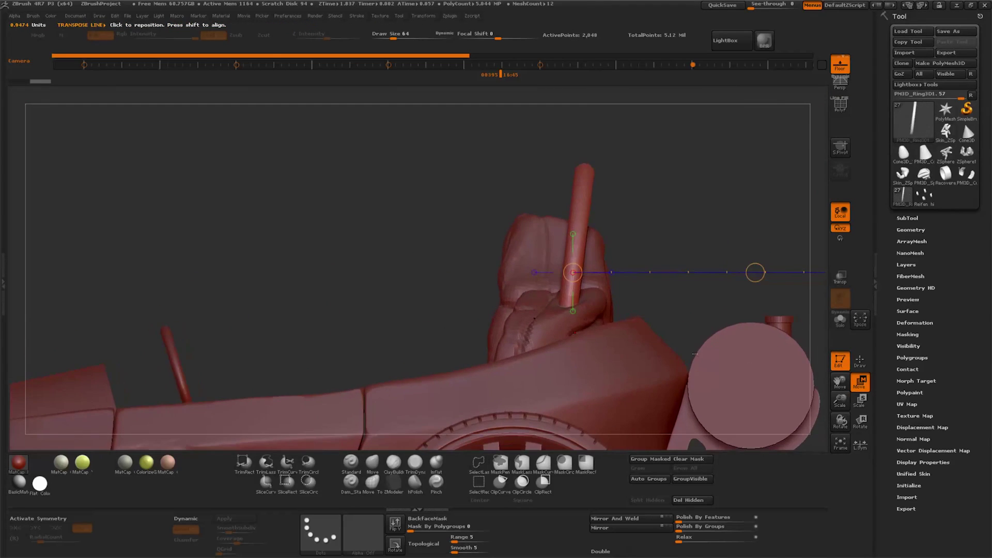
mouse_move(631, 306)
mouse_down()
mouse_move(704, 306)
mouse_move(696, 296)
mouse_up()
key(r)
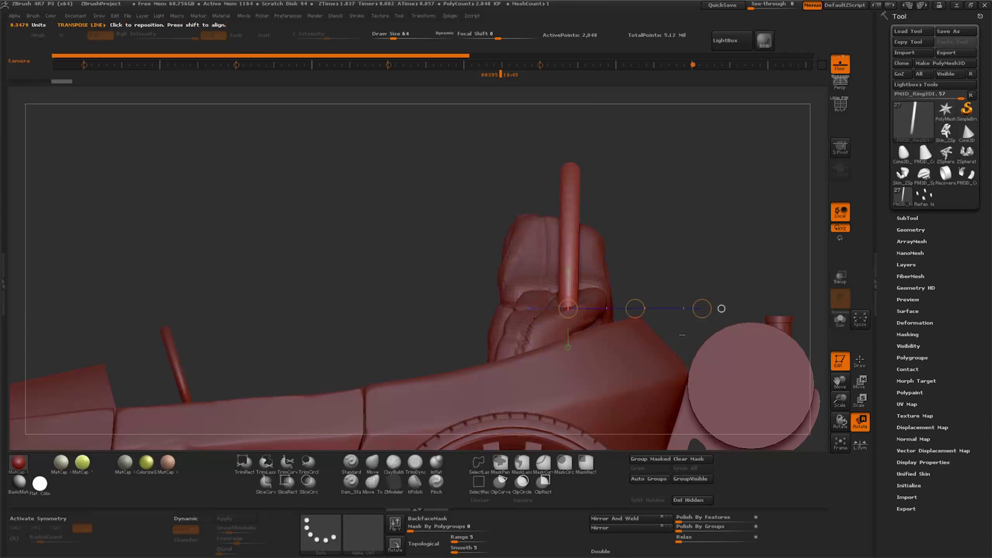
Make the car see-through, quick-save the project, pick ClipCurve, and restore solid shading.
click(840, 277)
drag(840, 423, 771, 303)
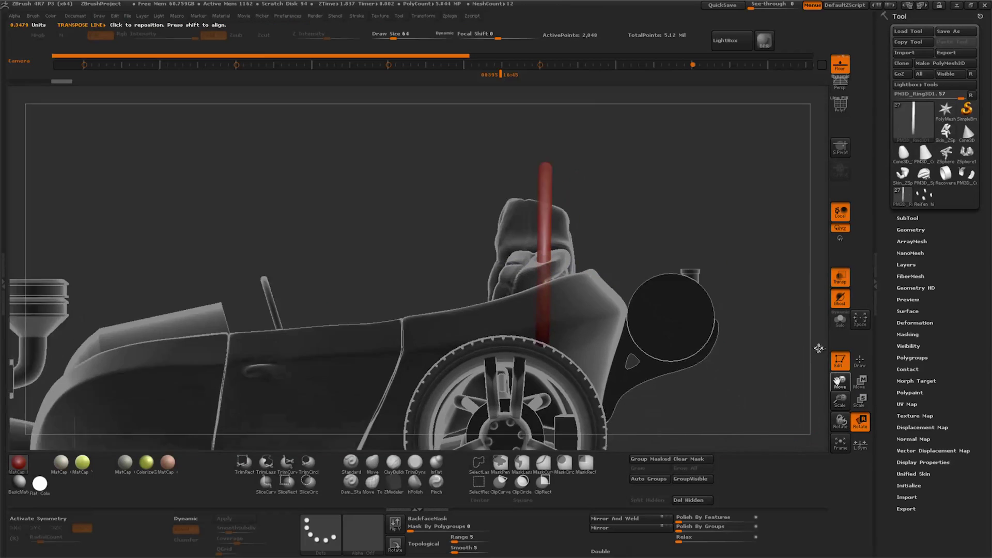
key(ctrl+s)
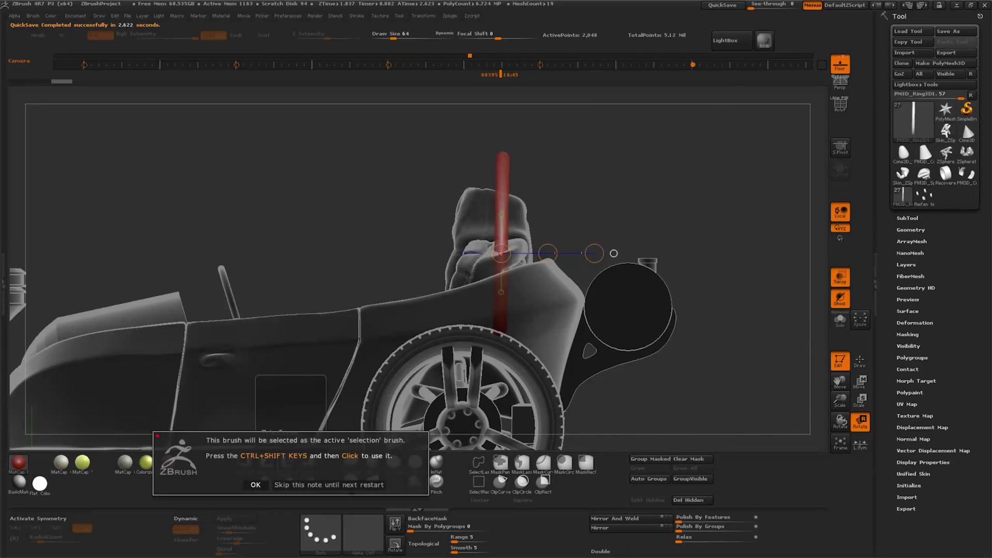
mouse_move(436, 296)
ctrl+shift+mouse_down()
mouse_move(754, 331)
mouse_move(319, 299)
ctrl+shift+mouse_up()
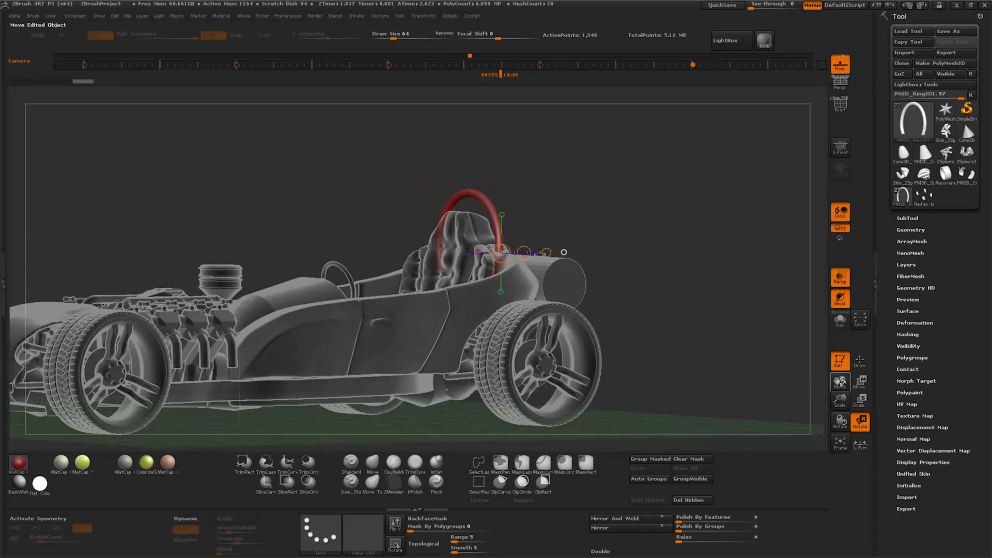
click(840, 278)
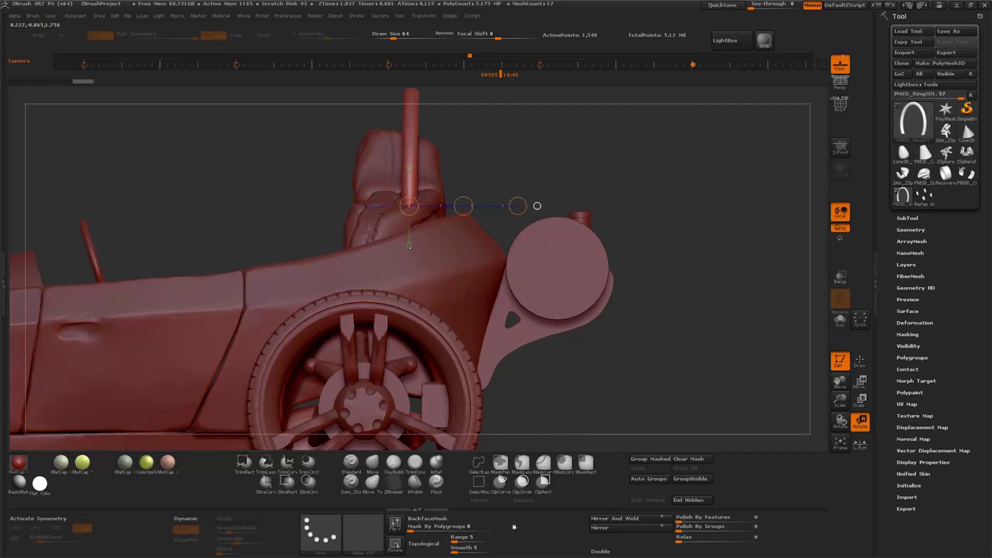
Set the ClipCurve brush's stroke to Lasso and zoom in on the bracket beside the disc.
key(ctrl+shift)
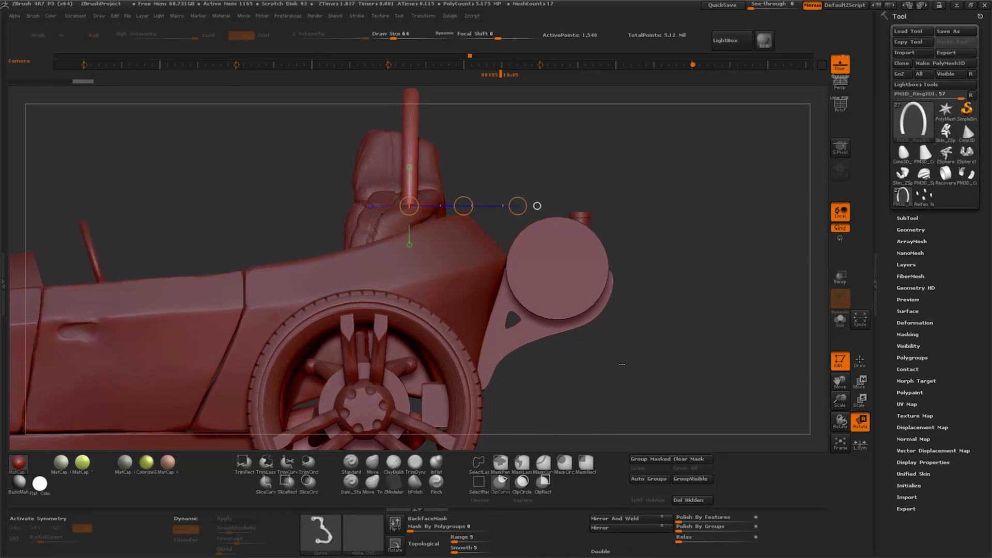
click(324, 537)
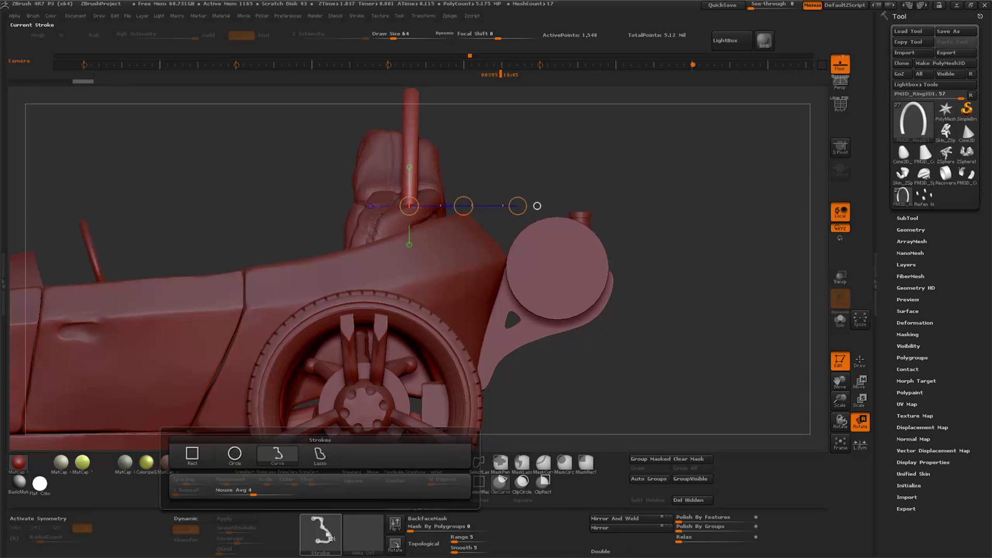
click(320, 454)
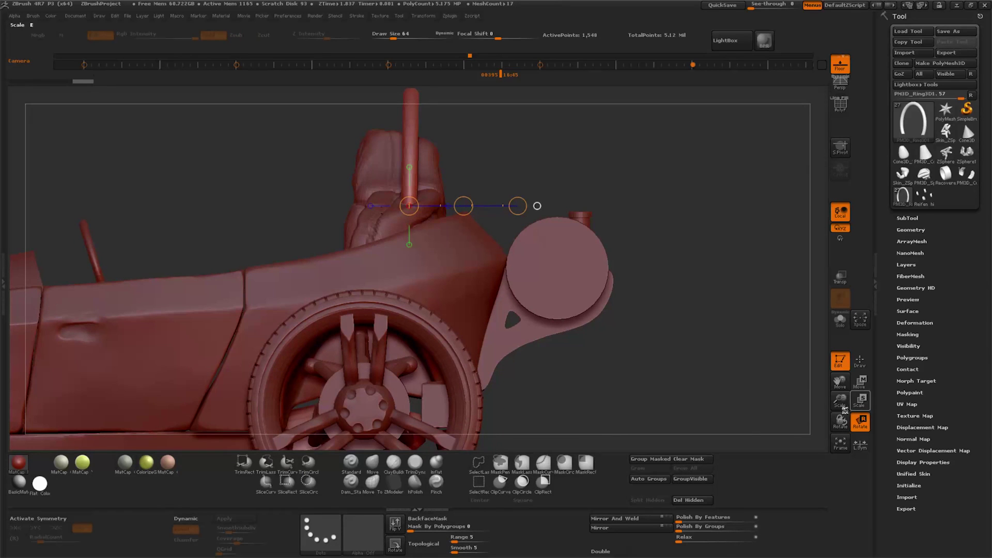
drag(845, 409, 845, 393)
alt+drag(773, 321, 474, 327)
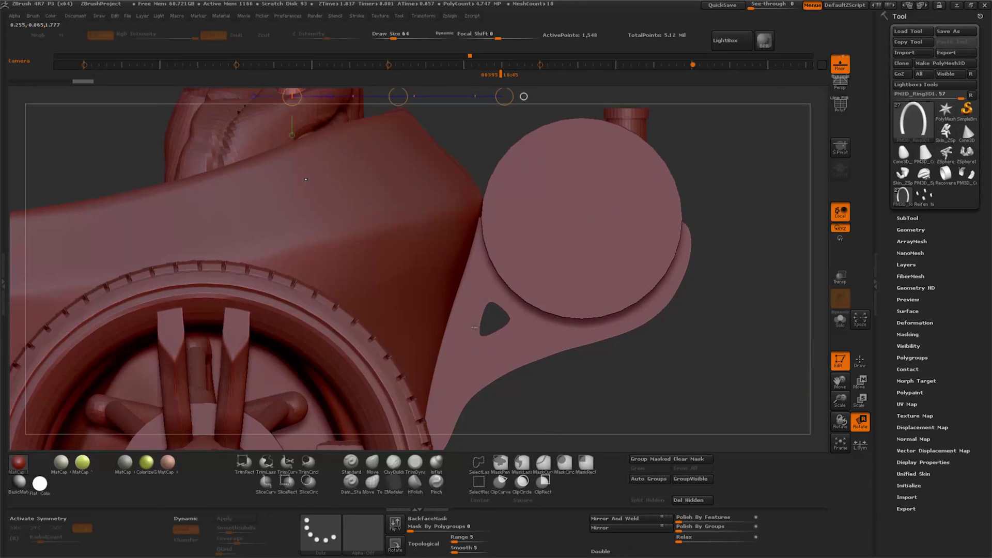
key(q)
key(ctrl+shift)
key(ctrl+shift)
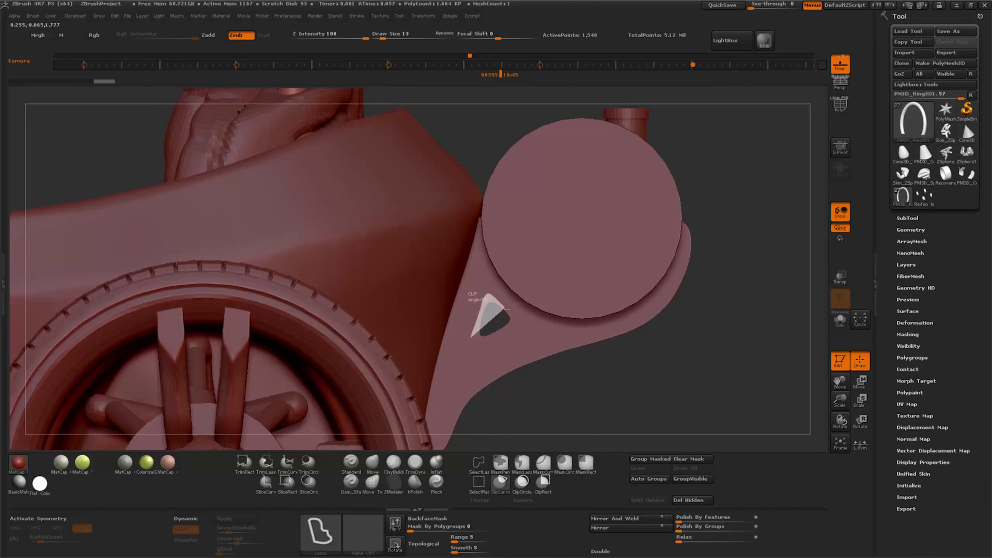
Turn on PolyF, select the Extract2 panel, and lasso-clip a triangular hole through it.
ctrl+shift+drag(463, 357, 464, 357)
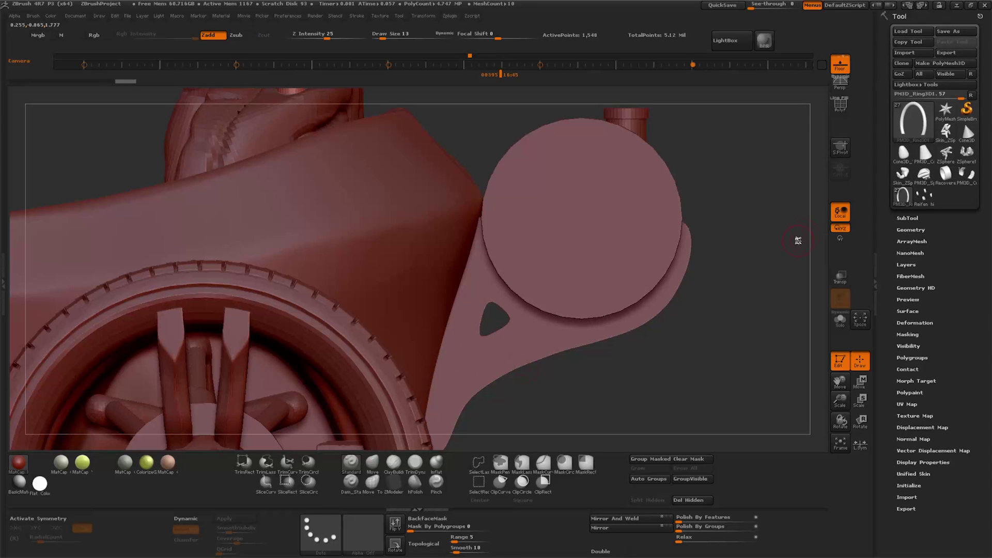
click(843, 110)
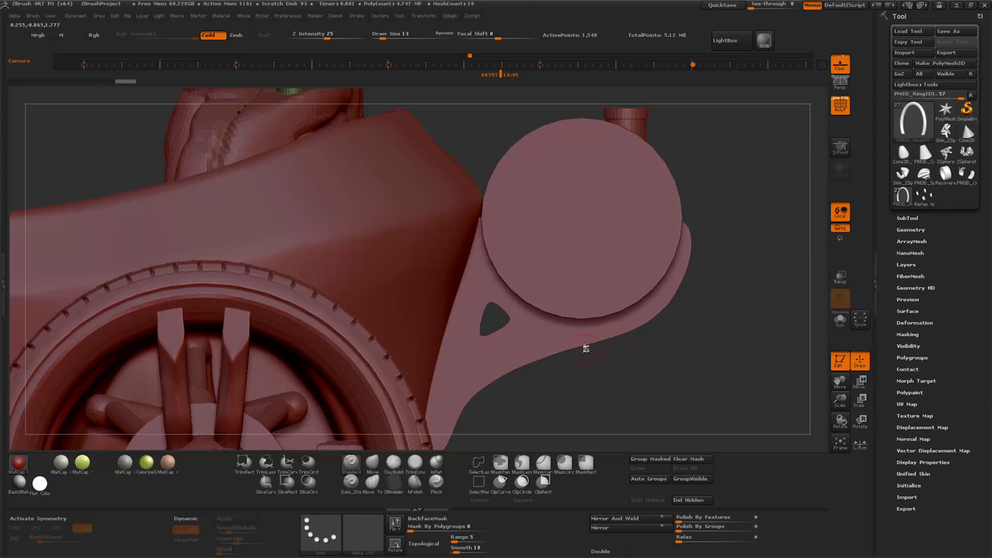
alt+click(553, 354)
key(ctrl+shift)
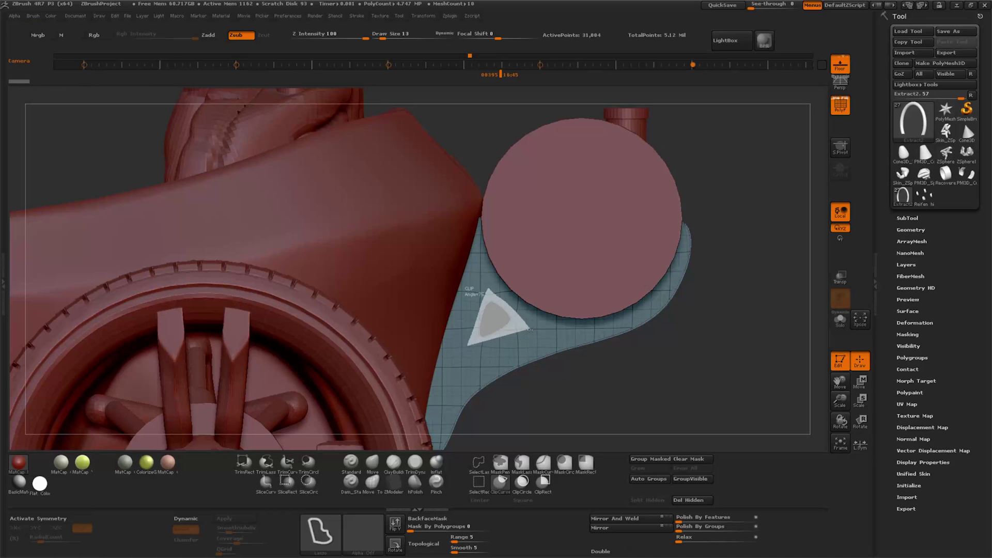
ctrl+shift+drag(530, 329, 648, 389)
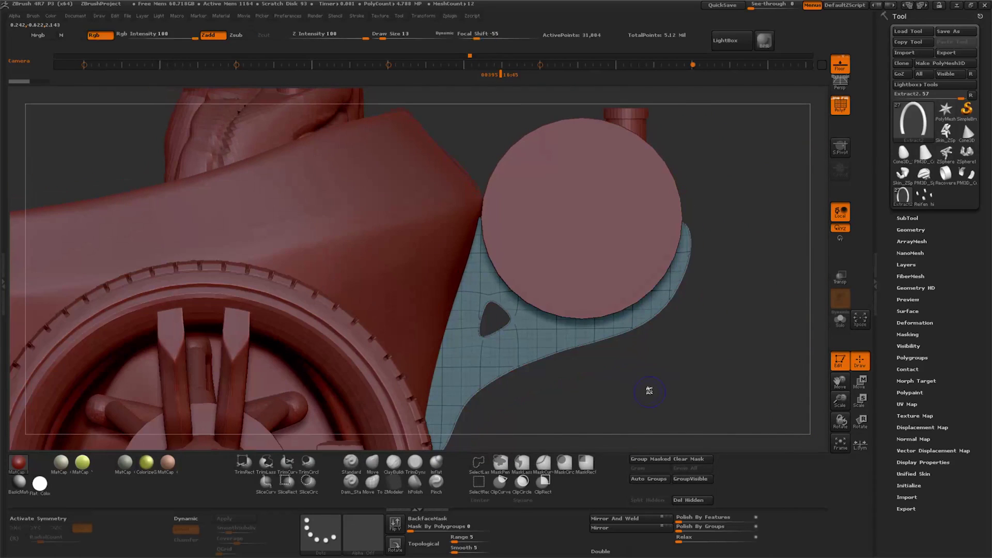
Clip a larger triangle from the panel and enable Activate Symmetry.
key(ctrl+shift)
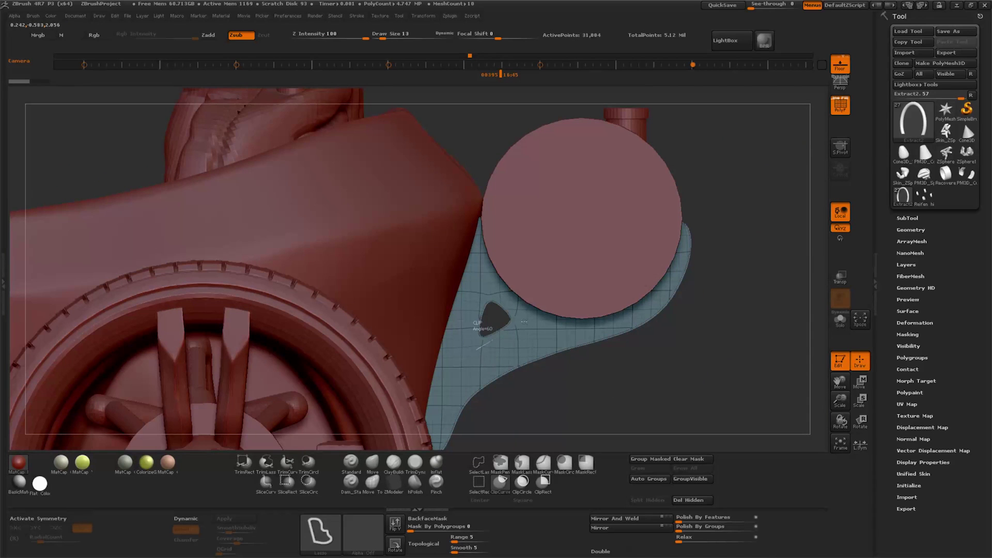
ctrl+shift+drag(524, 322, 478, 283)
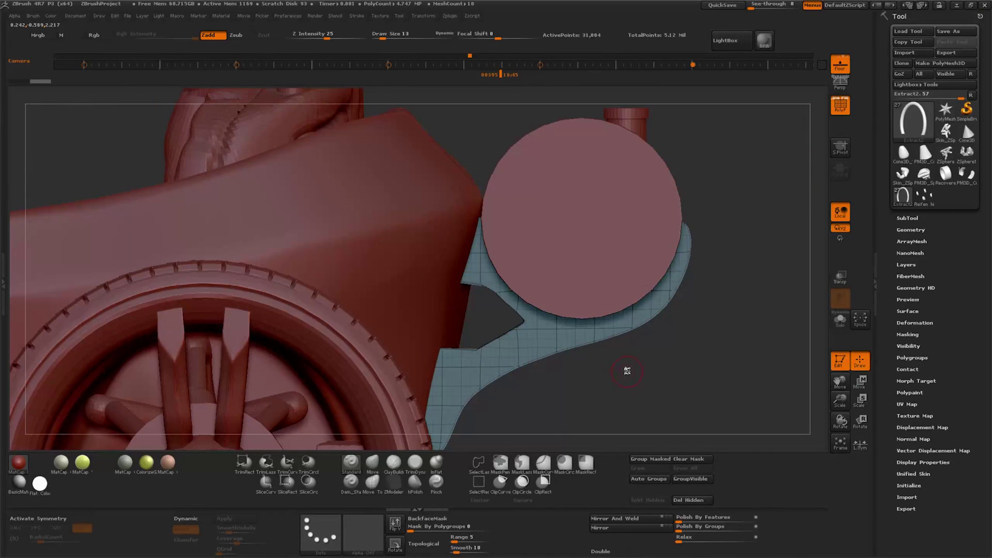
mouse_move(838, 400)
mouse_down()
mouse_move(819, 388)
mouse_move(664, 381)
mouse_up()
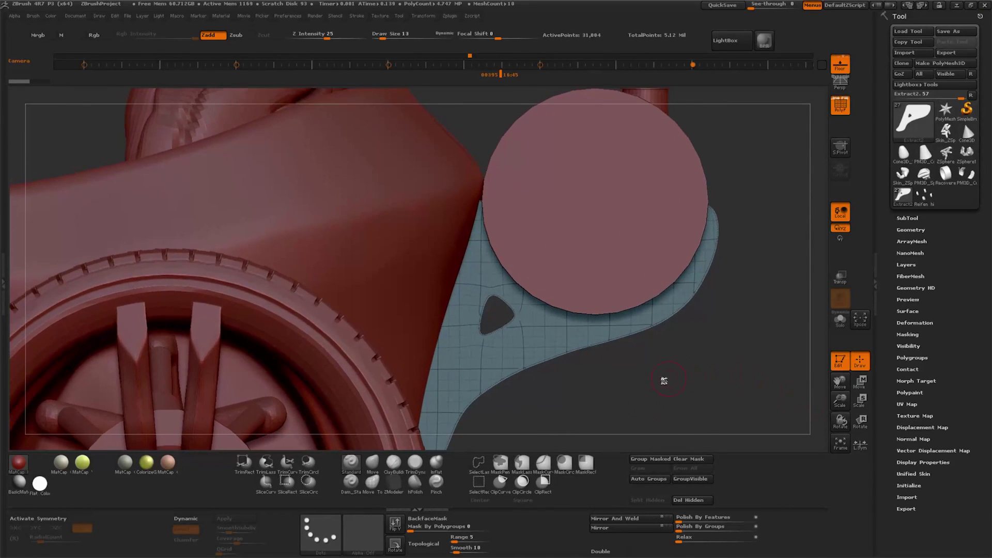
click(83, 519)
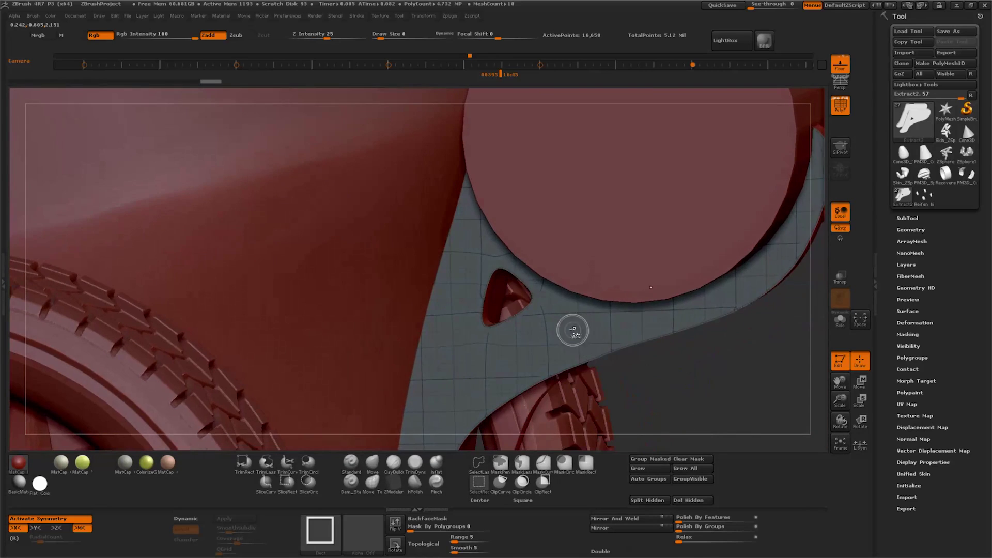
Select and solo the red curve strands and render them double-sided.
ctrl+alt+shift+click(570, 327)
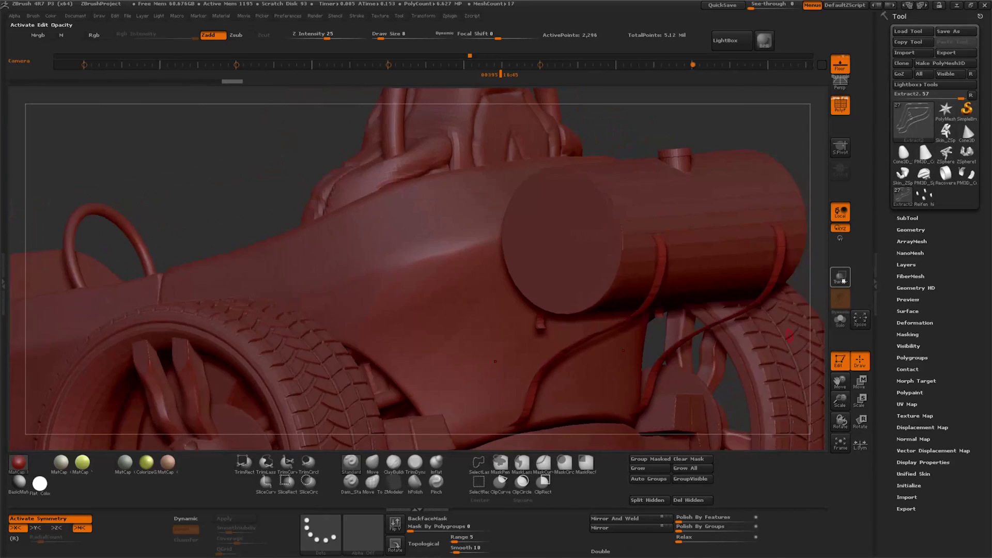
click(840, 276)
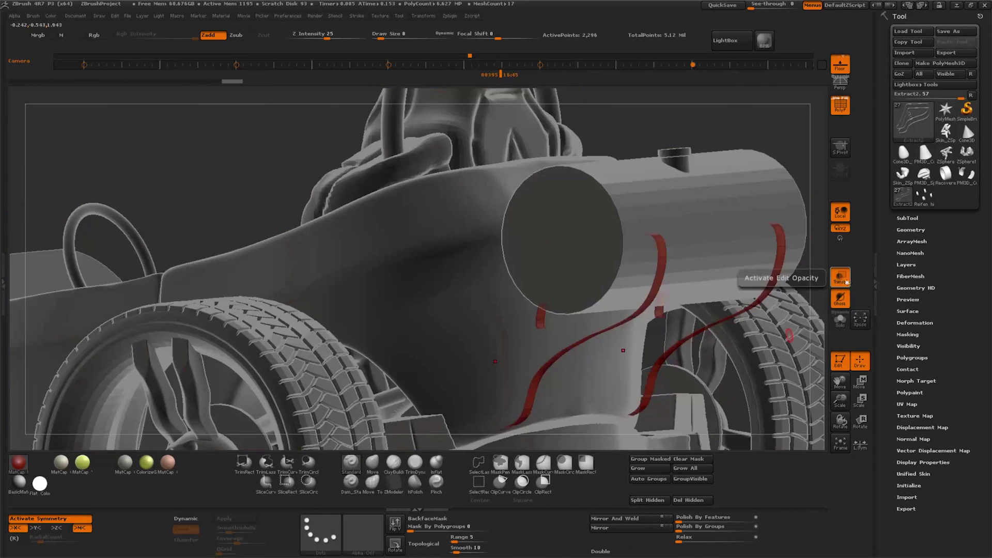
click(840, 319)
scroll(919, 357, down, 3)
click(915, 353)
click(903, 384)
drag(692, 408, 738, 412)
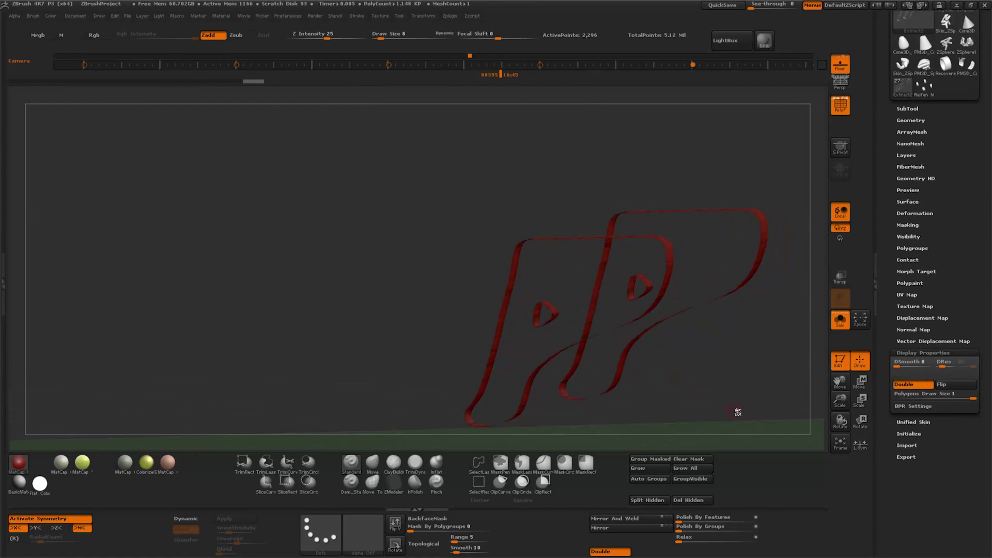
Hide the ribbon strands and group the remaining D shapes into one polygroup.
ctrl+alt+shift+click(556, 378)
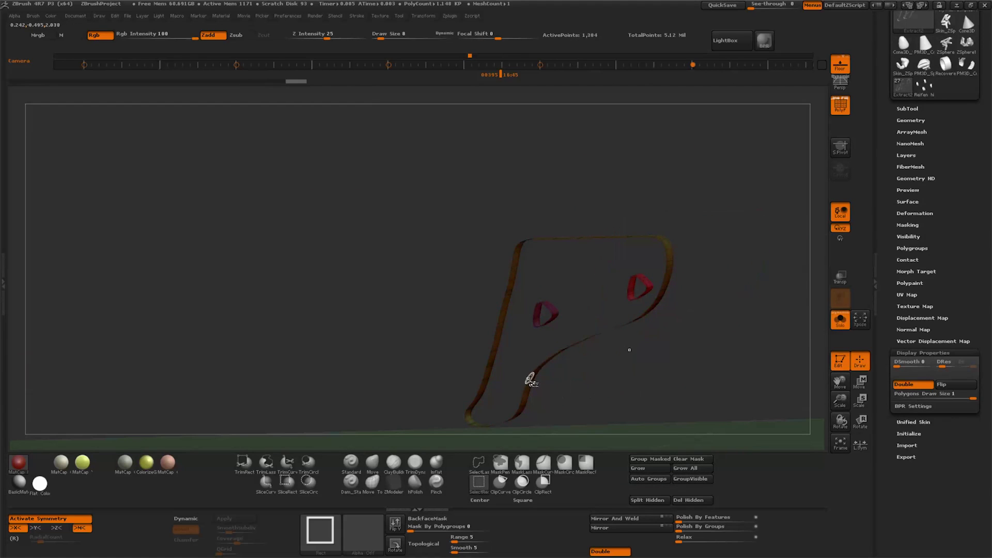
ctrl+alt+shift+click(530, 383)
click(701, 468)
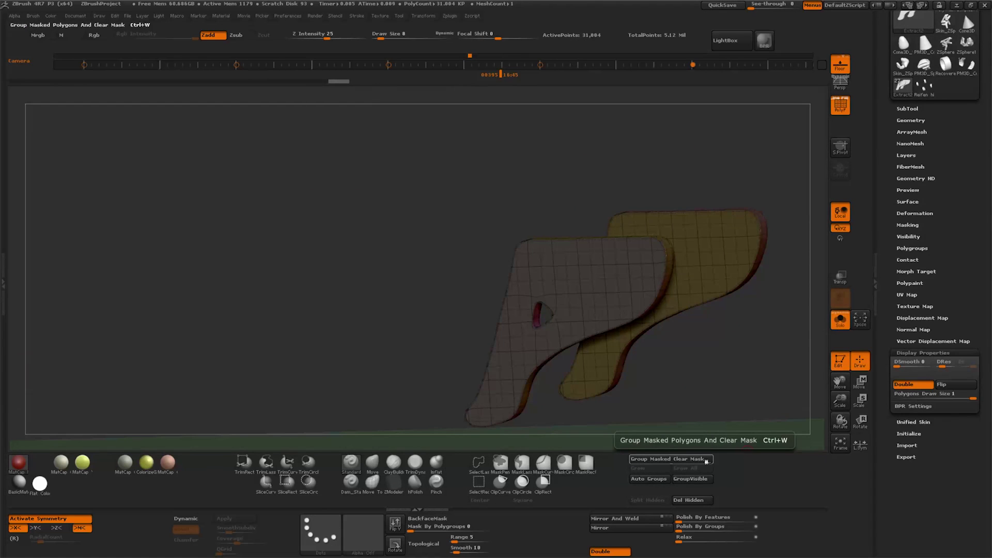
key(ctrl+z)
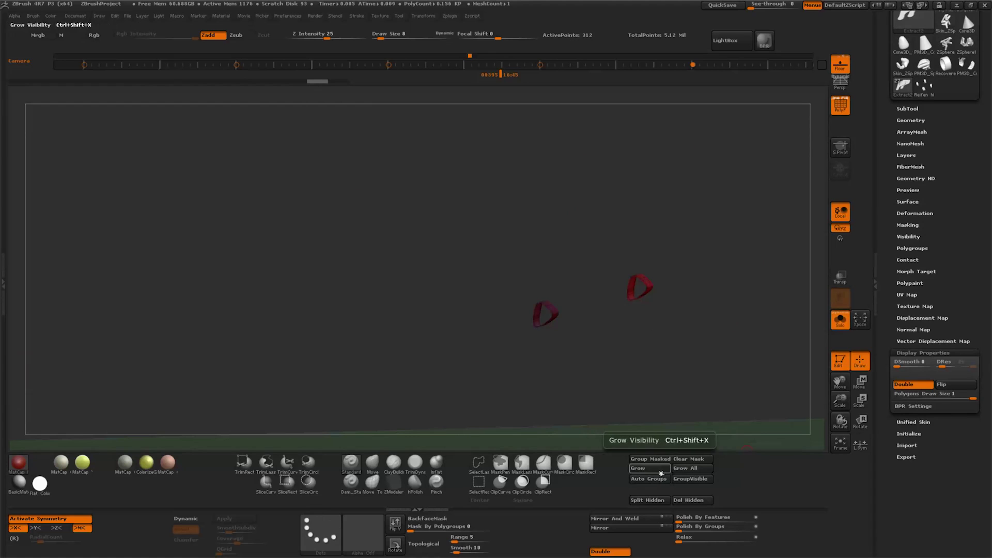
click(690, 479)
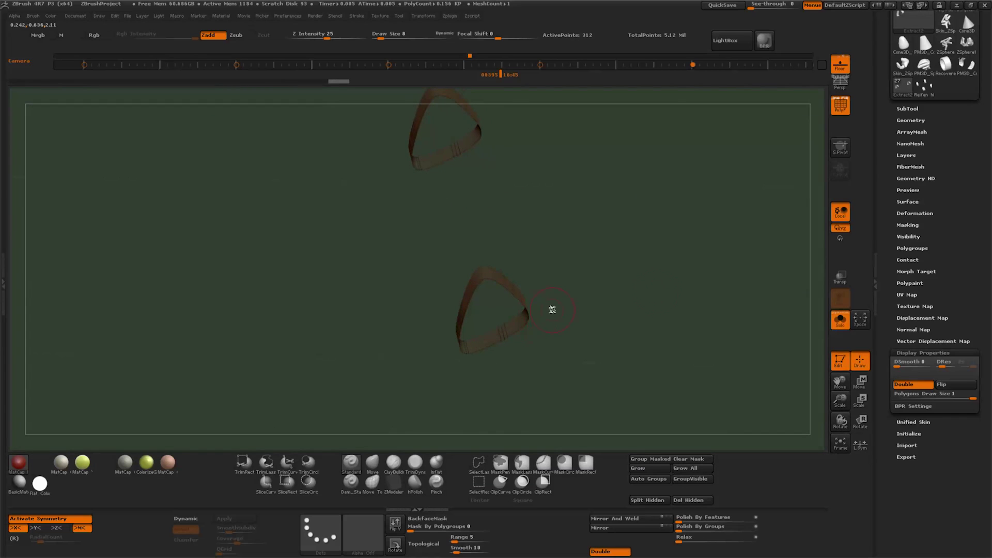
Lasso-select the hole rims and hide everything except the rim loops.
click(479, 463)
mouse_move(594, 214)
ctrl+shift+mouse_down()
mouse_move(501, 305)
mouse_move(618, 318)
ctrl+shift+mouse_up()
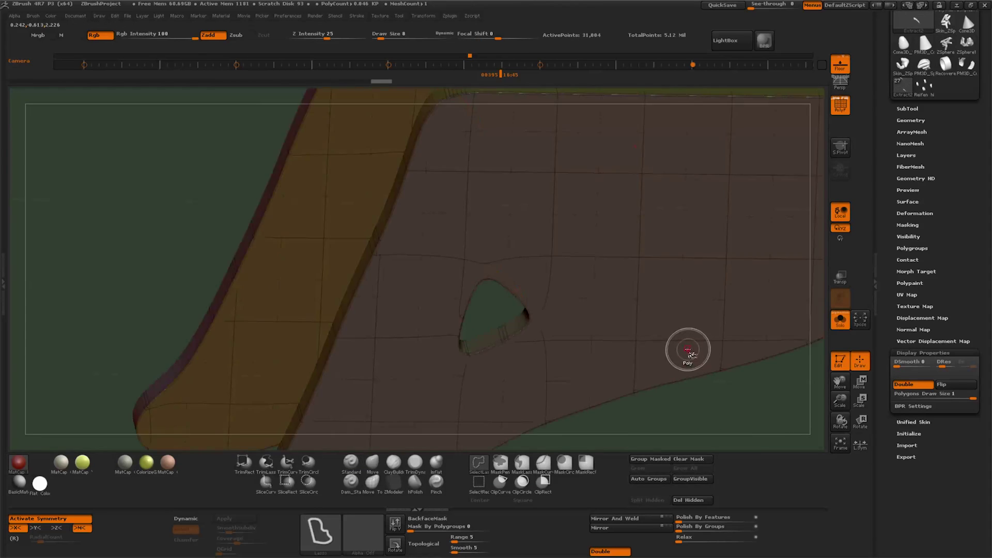
ctrl+shift+click(488, 336)
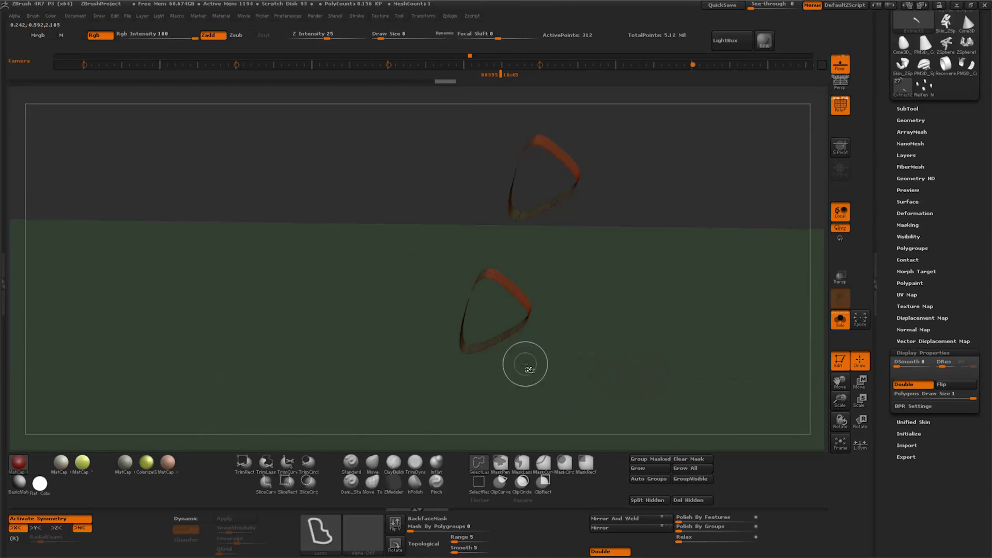
ctrl+shift+click(500, 339)
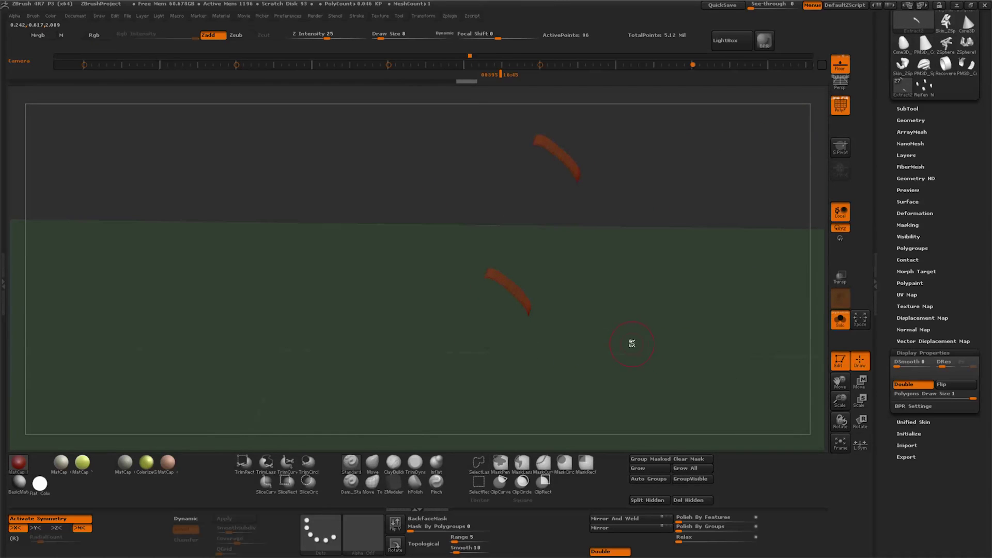
ctrl+shift+click(527, 287)
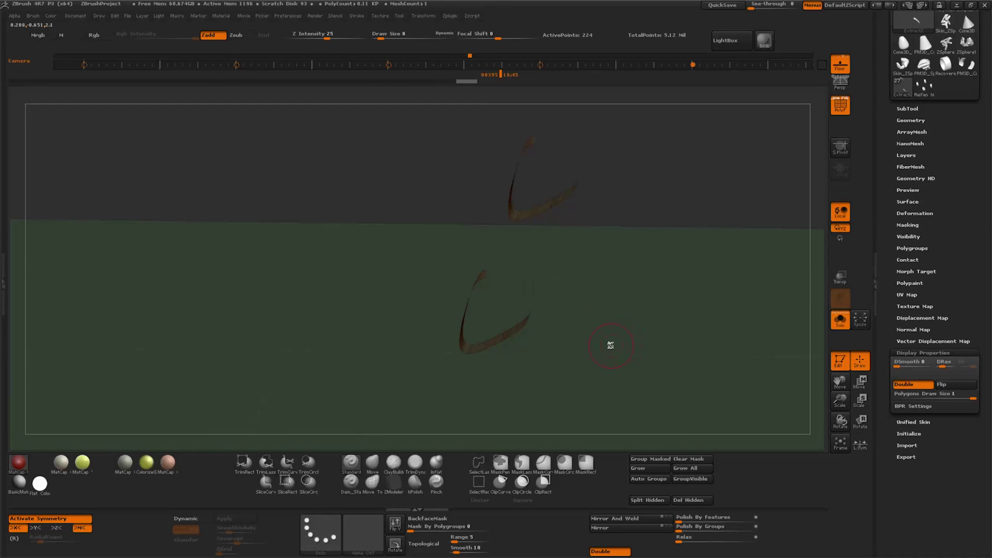
Lasso-select the ring geometry, then unhide the whole mesh and inspect the hole.
key(ctrl+shift)
mouse_move(553, 369)
ctrl+shift+mouse_down()
mouse_move(557, 391)
mouse_move(570, 388)
ctrl+shift+mouse_up()
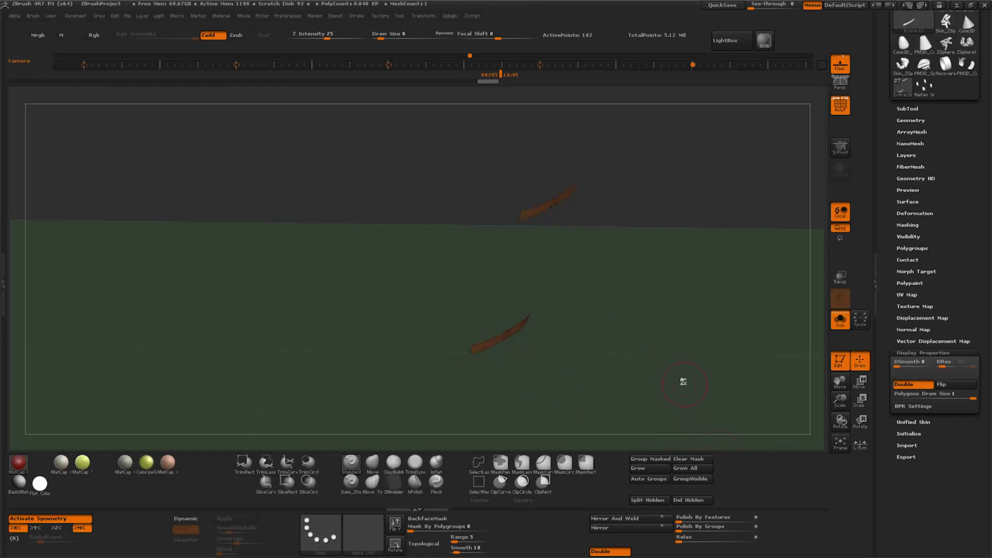
ctrl+shift+click(672, 375)
drag(672, 374, 702, 399)
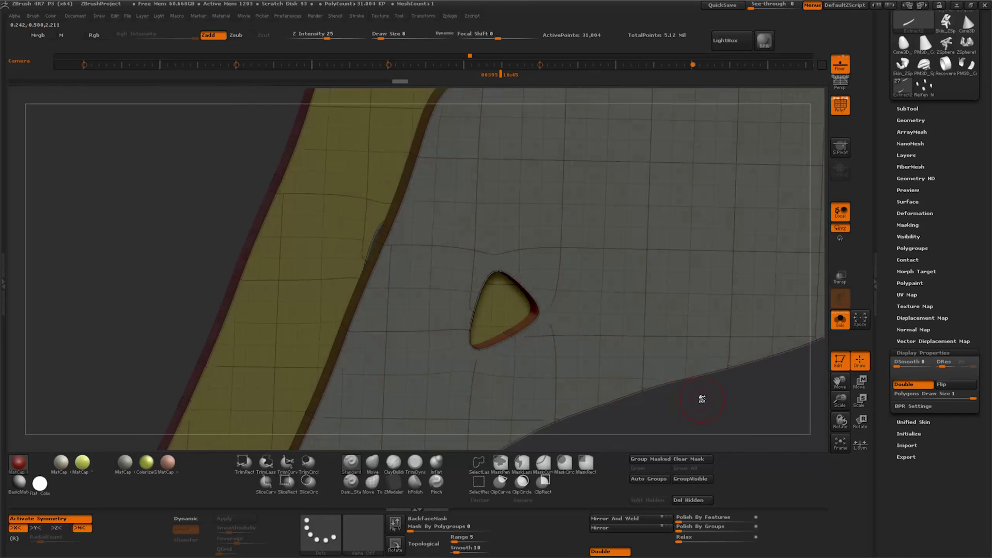
Polish the panel by features, then pull the hole's top and right tips wider with Move.
mouse_move(757, 520)
mouse_down()
mouse_move(769, 514)
mouse_move(680, 525)
mouse_up()
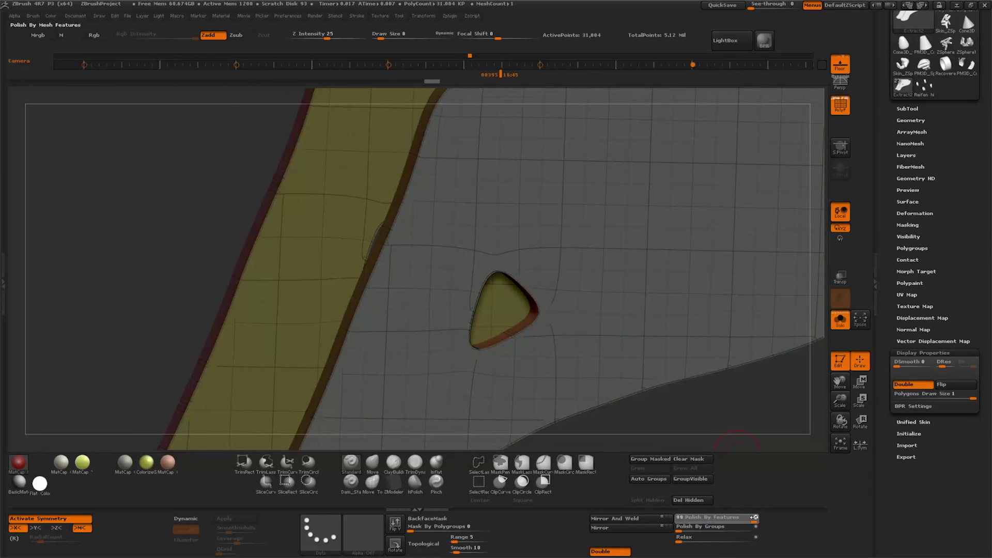
drag(843, 408, 837, 392)
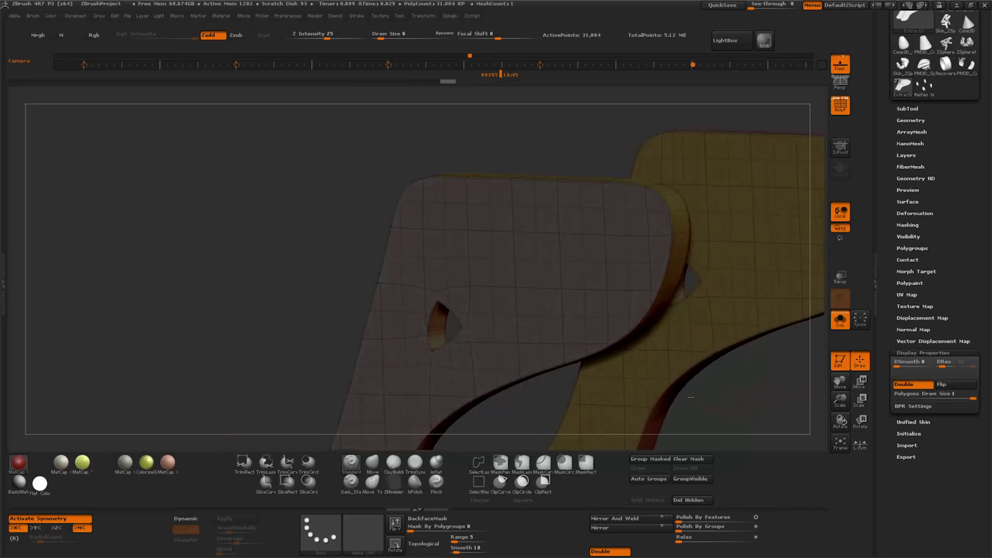
drag(672, 403, 613, 391)
click(372, 463)
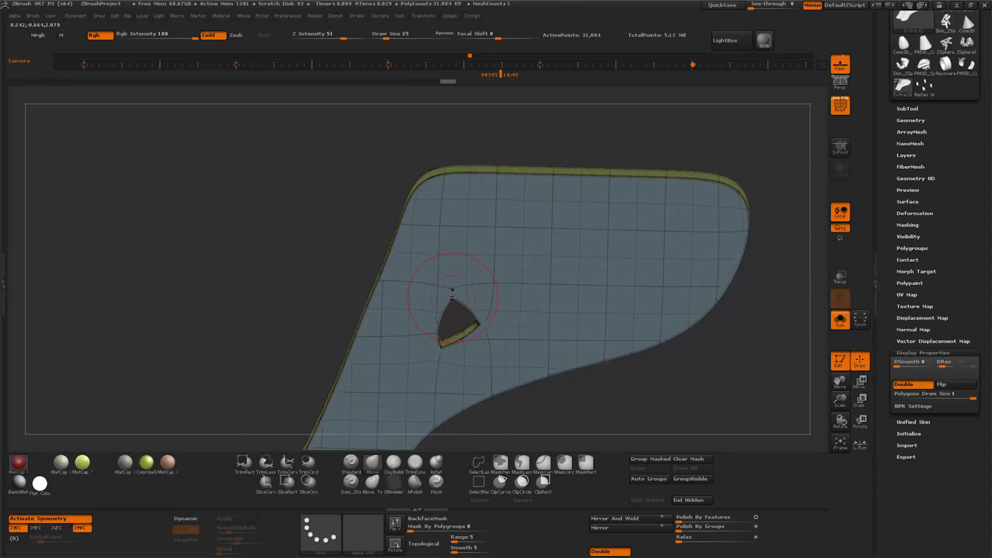
drag(460, 267, 457, 239)
drag(481, 322, 503, 320)
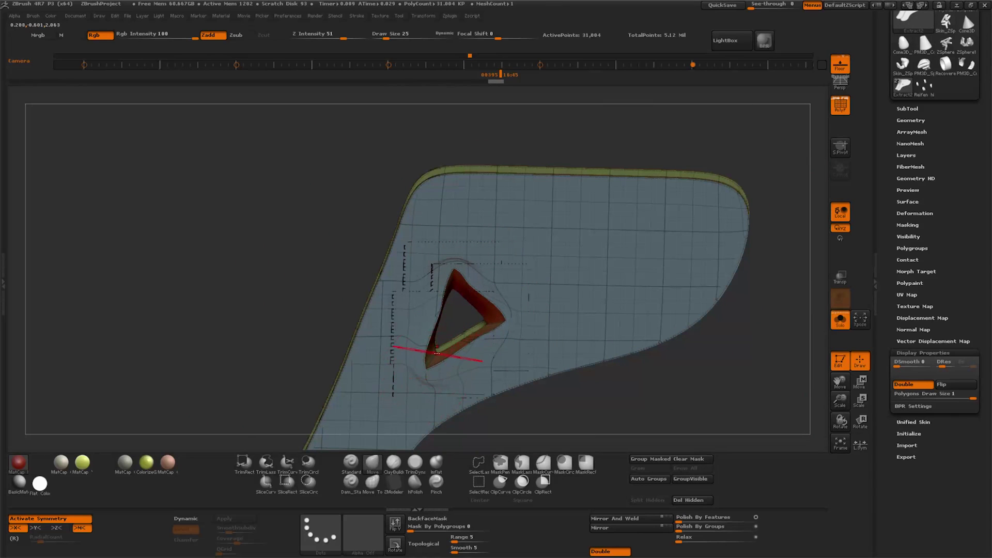
drag(487, 324, 526, 318)
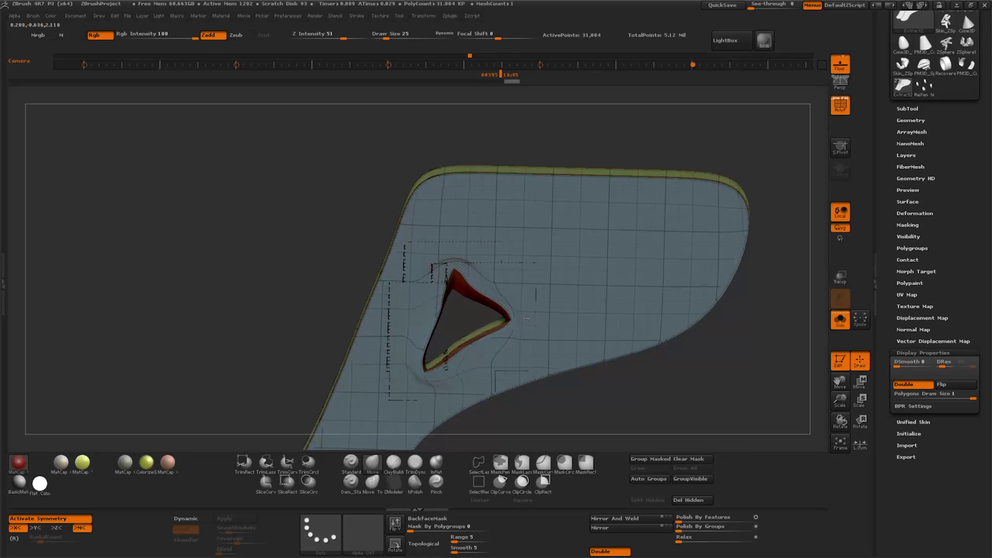
drag(456, 281, 456, 254)
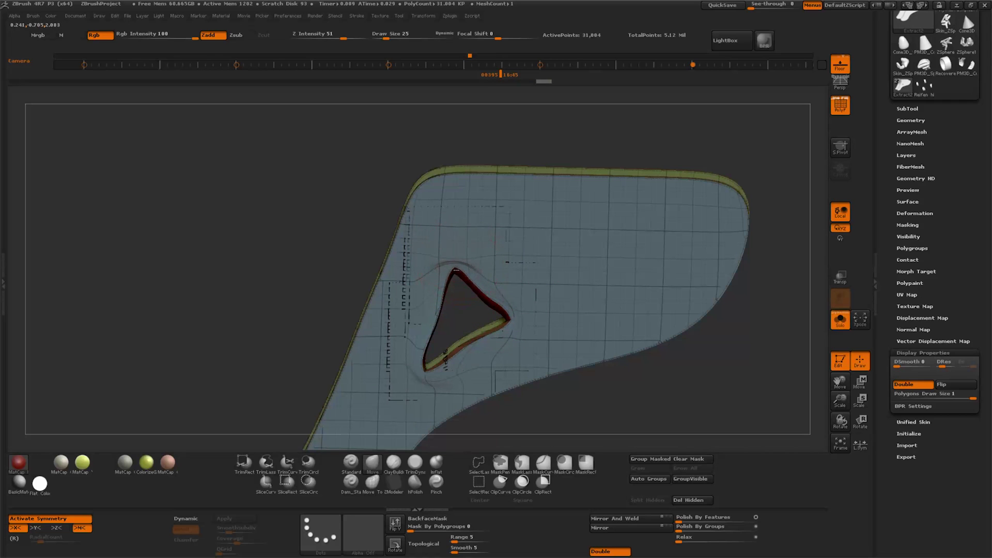
Polish the panel again, unsolo the car, and polish the bracket edge beside the disc.
drag(734, 519, 736, 519)
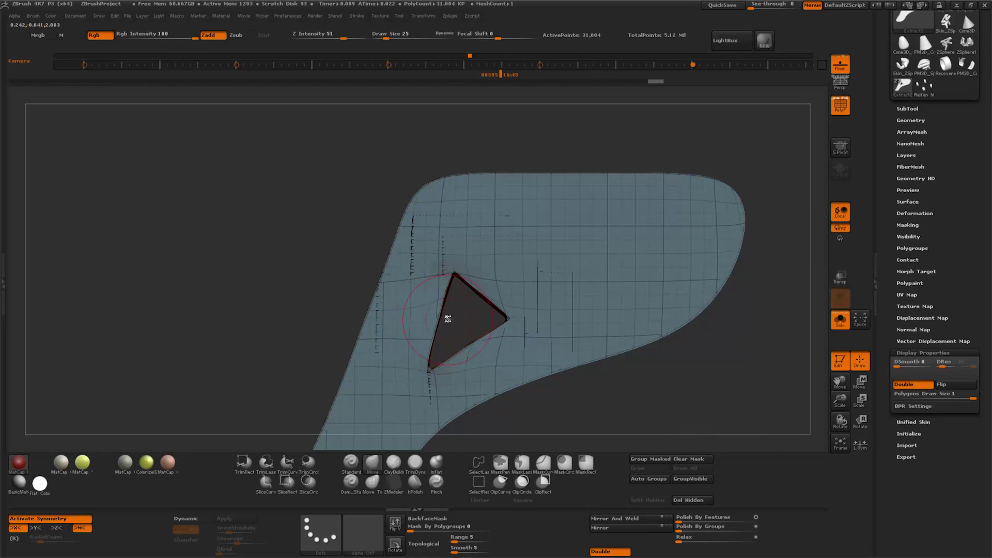
click(841, 321)
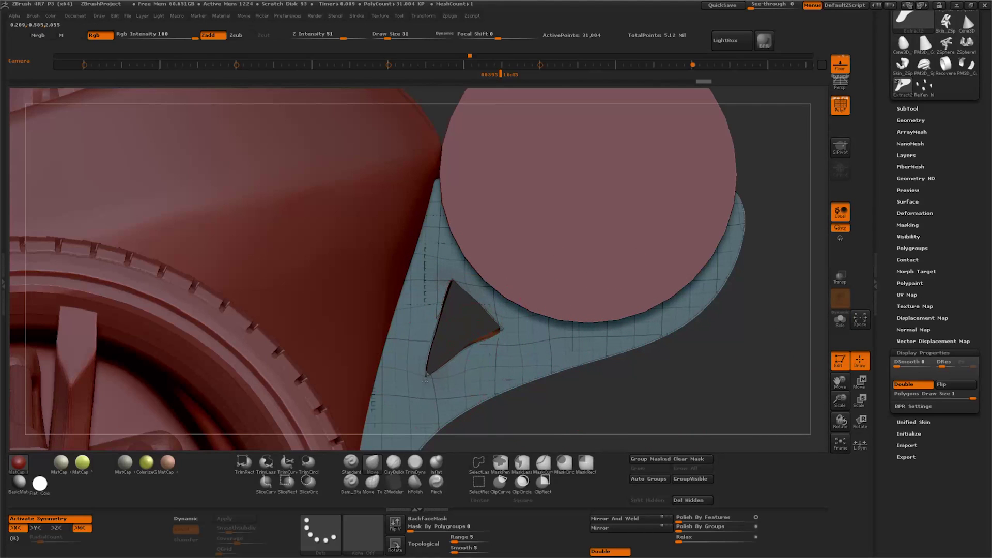
key(ctrl+shift+z)
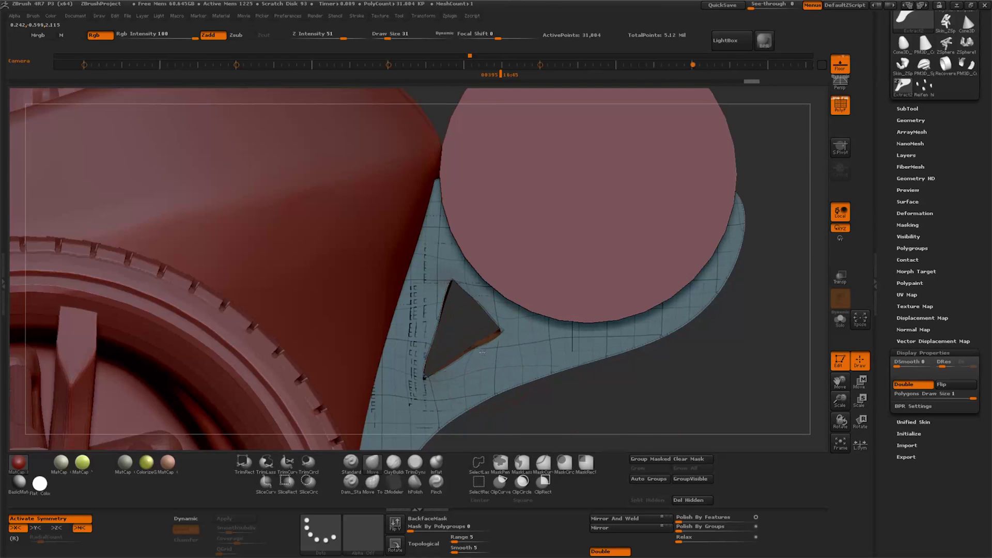
key(ctrl+shift+z)
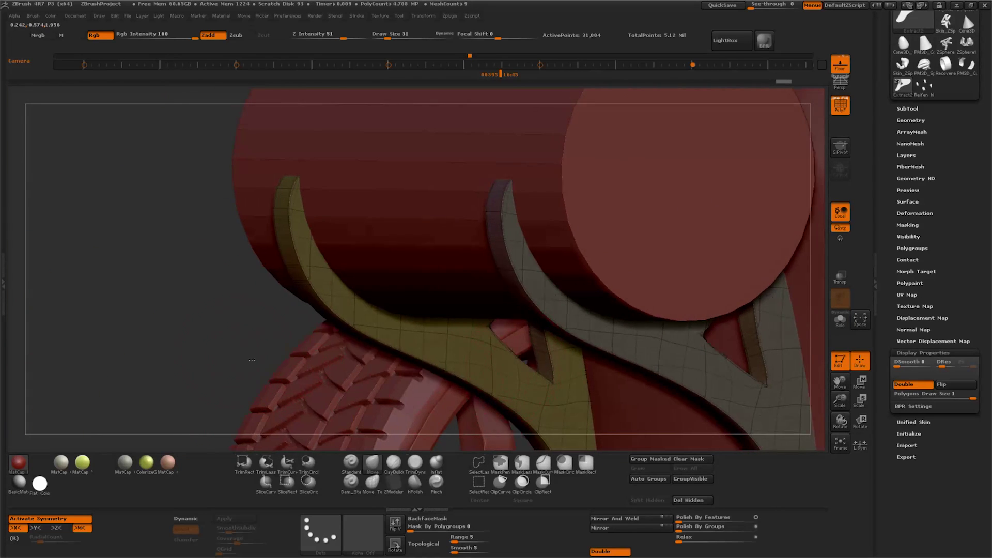
drag(680, 523, 723, 523)
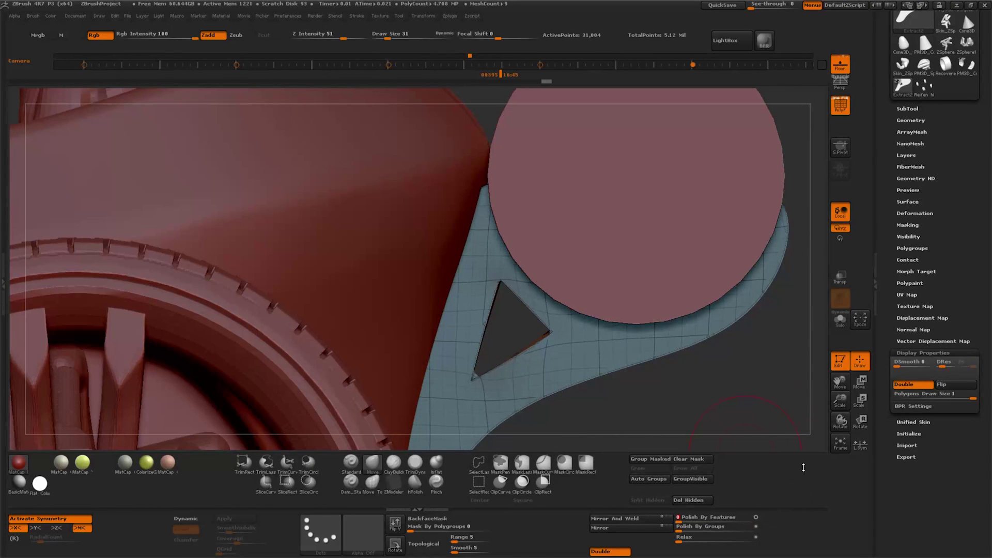
Step forward through the redo history, ending with another car part as active subtool.
key(ctrl+shift+z)
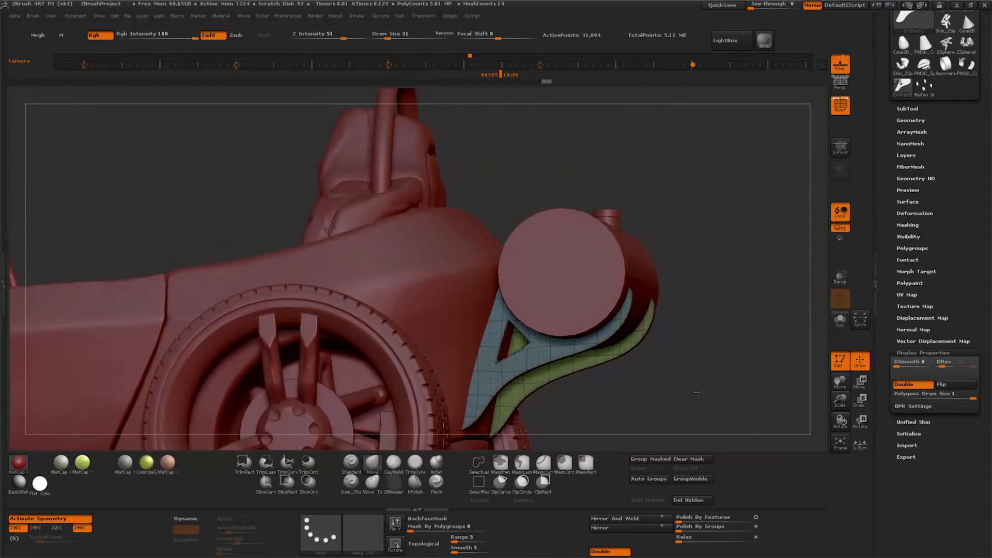
key(ctrl+shift+z)
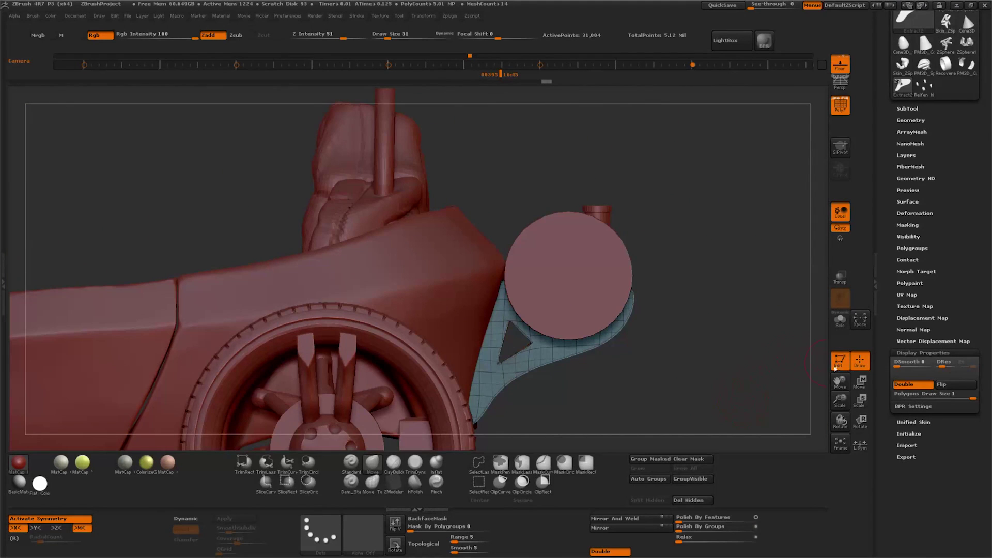
key(ctrl+shift+z)
key(ctrl+shift+z)
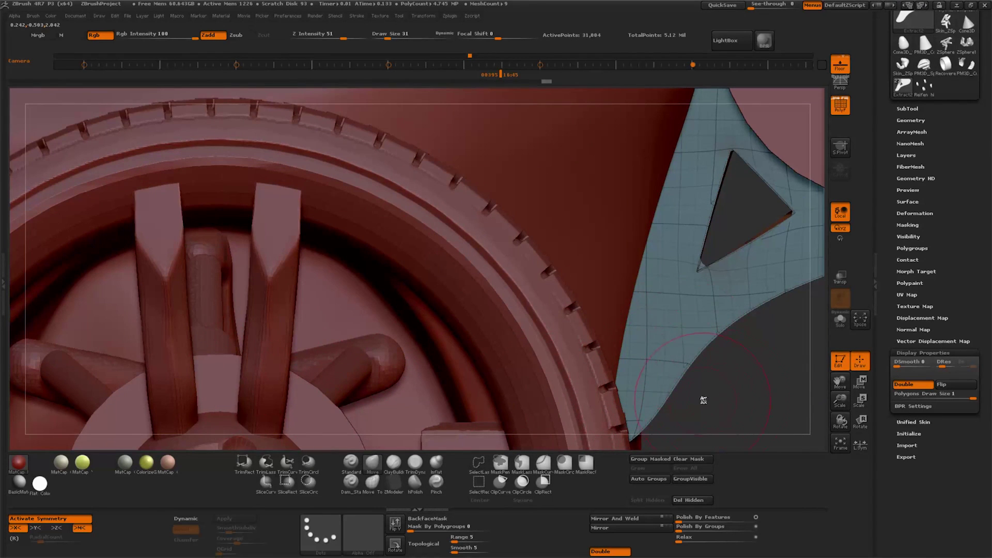
key(ctrl+shift+z)
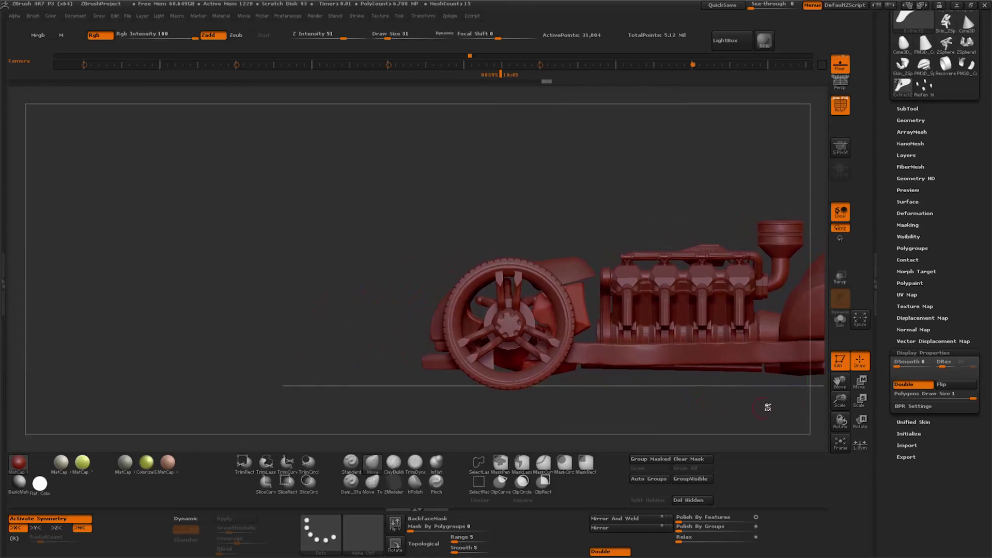
key(ctrl+shift+z)
key(ctrl+shift+z)
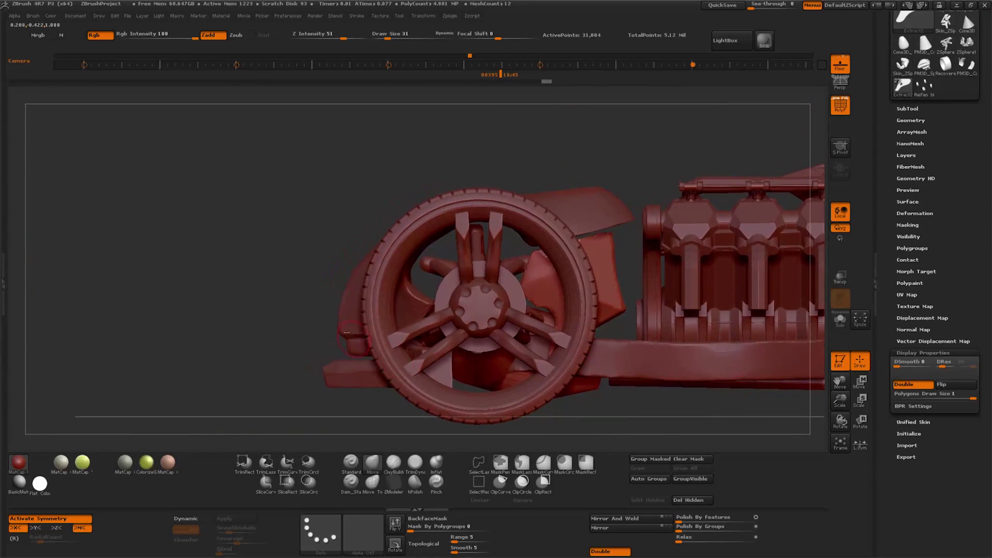
key(ctrl+shift+z)
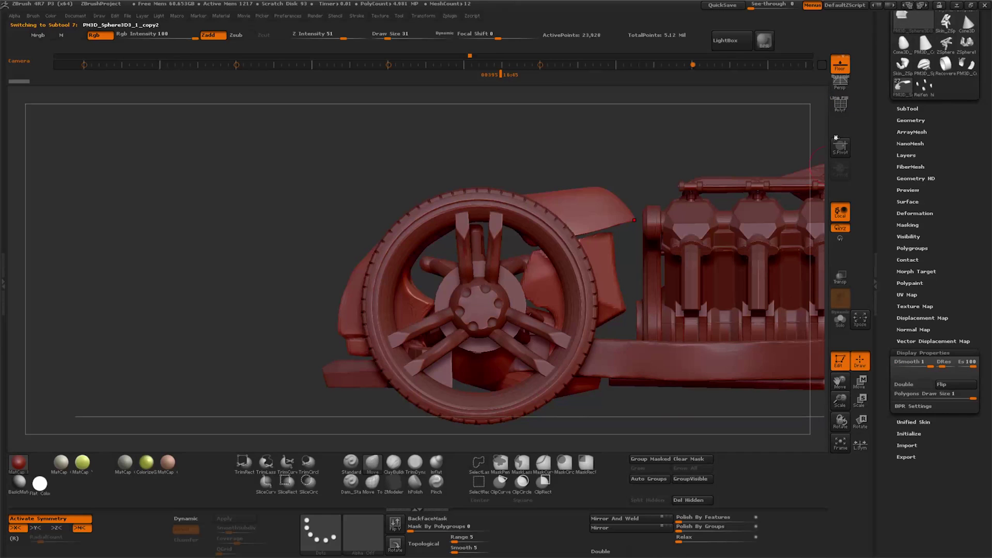
key(ctrl+shift+z)
key(ctrl+shift+z)
key(ctrl+shift+z)
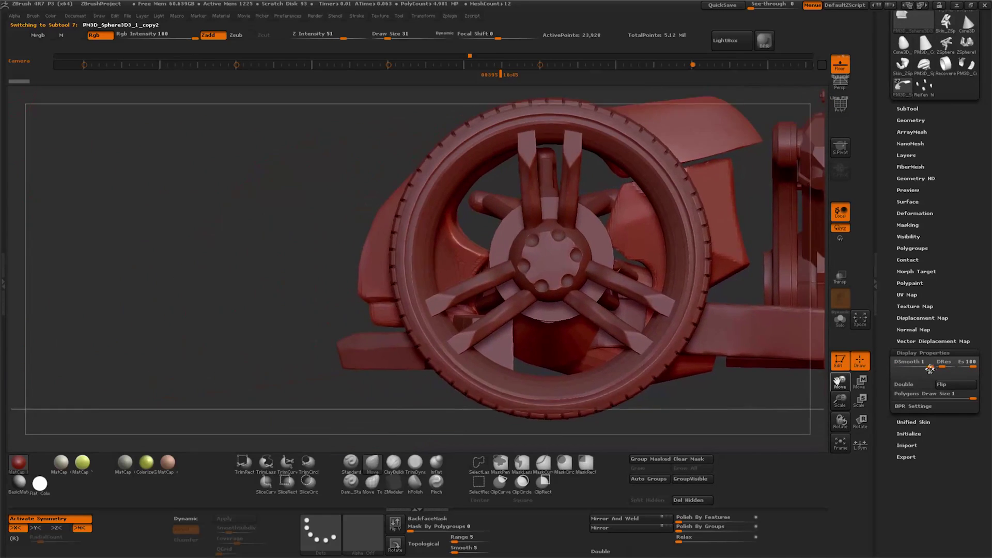
Hide the tire tread subtool and push the fender's lower front lip down over the wheel.
click(910, 109)
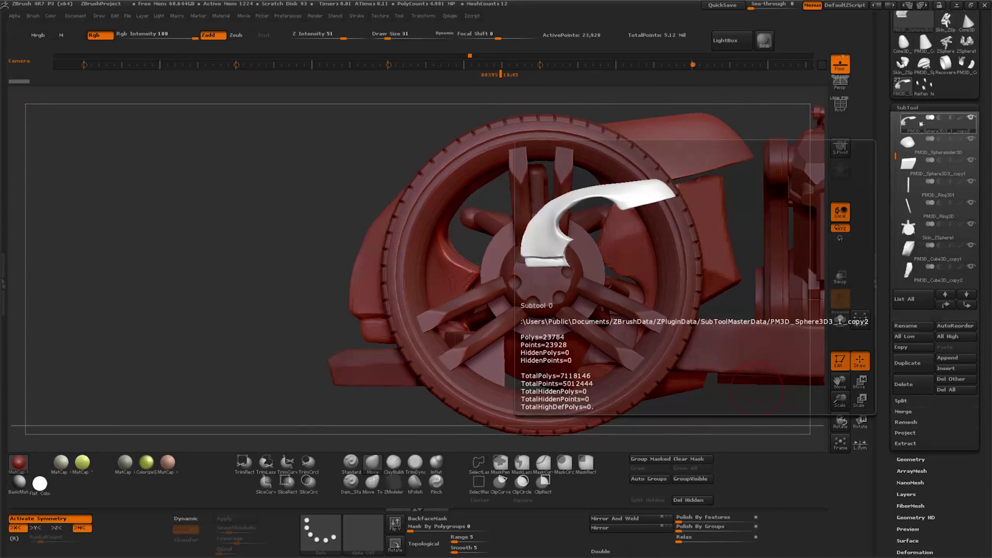
drag(887, 257, 887, 240)
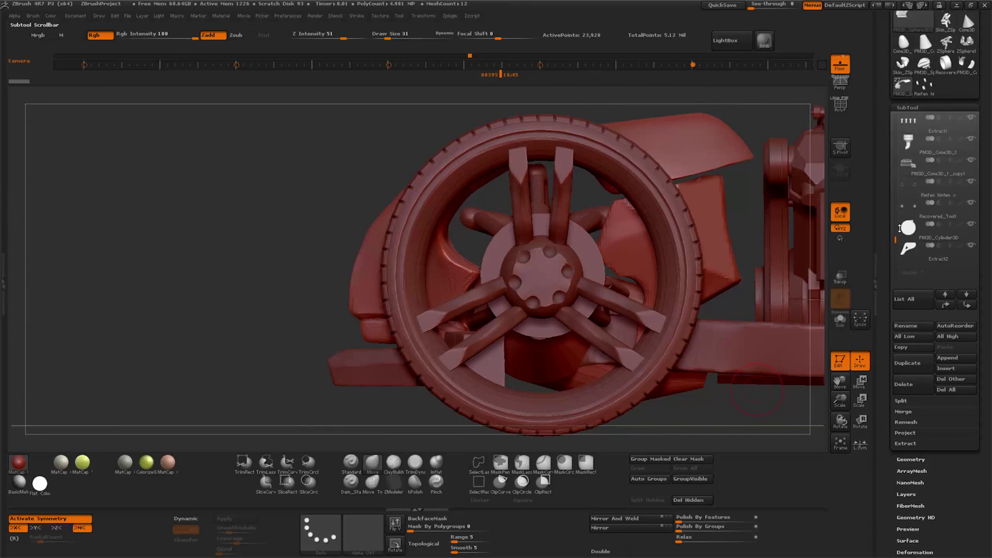
click(973, 205)
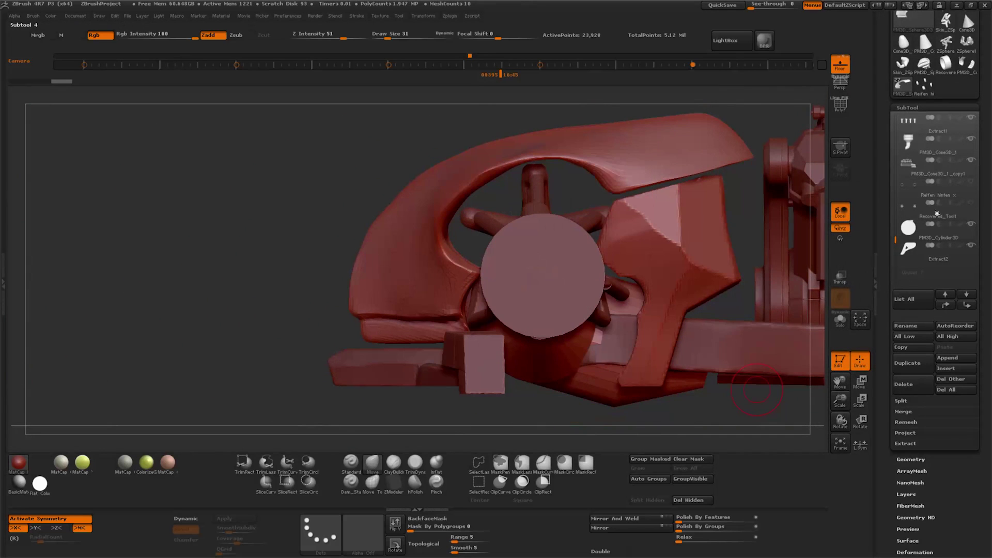
drag(527, 397, 501, 338)
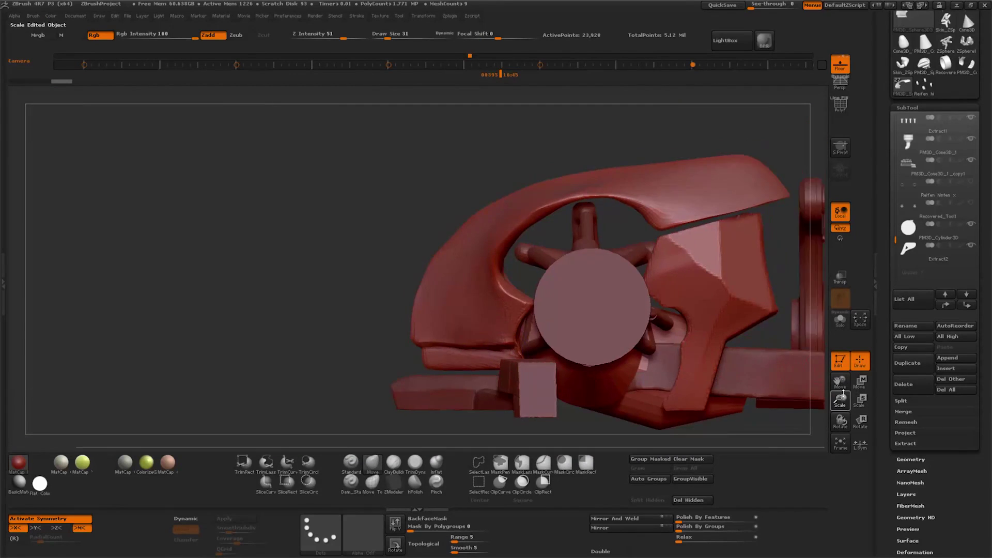
drag(573, 380, 574, 432)
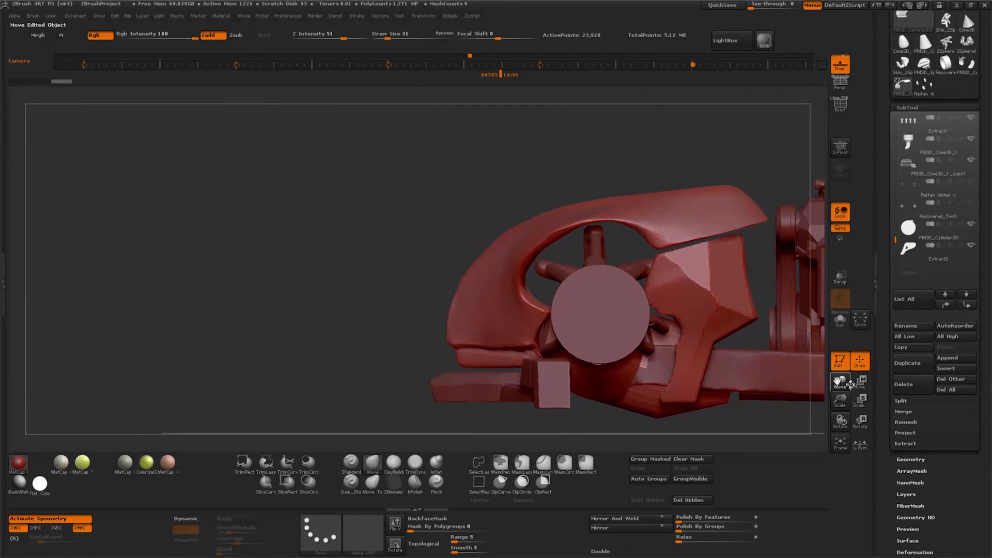
key(bracketright)
mouse_move(490, 364)
mouse_down()
mouse_move(523, 371)
mouse_move(542, 310)
mouse_up()
Orbit around the nose and front suspension to a high side view of the fender.
mouse_move(371, 361)
mouse_down()
mouse_move(355, 361)
mouse_move(353, 373)
mouse_move(365, 379)
mouse_up()
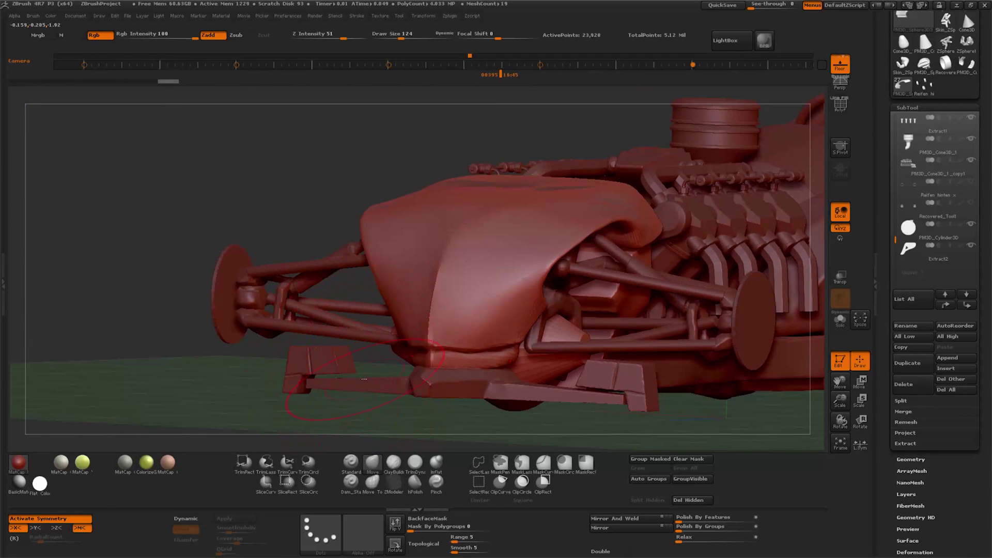
mouse_move(536, 389)
mouse_down()
mouse_move(779, 358)
mouse_move(710, 356)
mouse_up()
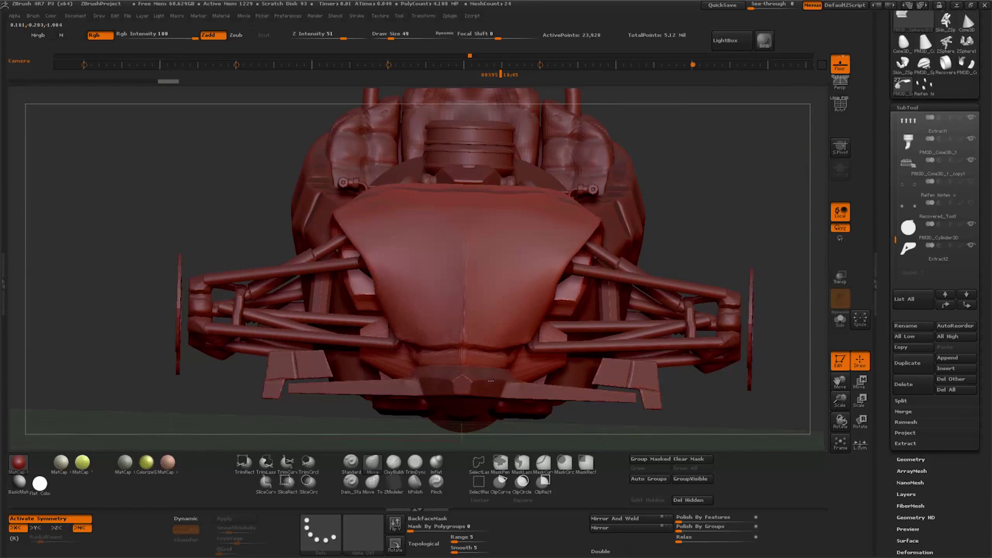
mouse_move(491, 381)
mouse_down()
mouse_move(511, 370)
mouse_move(509, 390)
mouse_move(611, 395)
mouse_up()
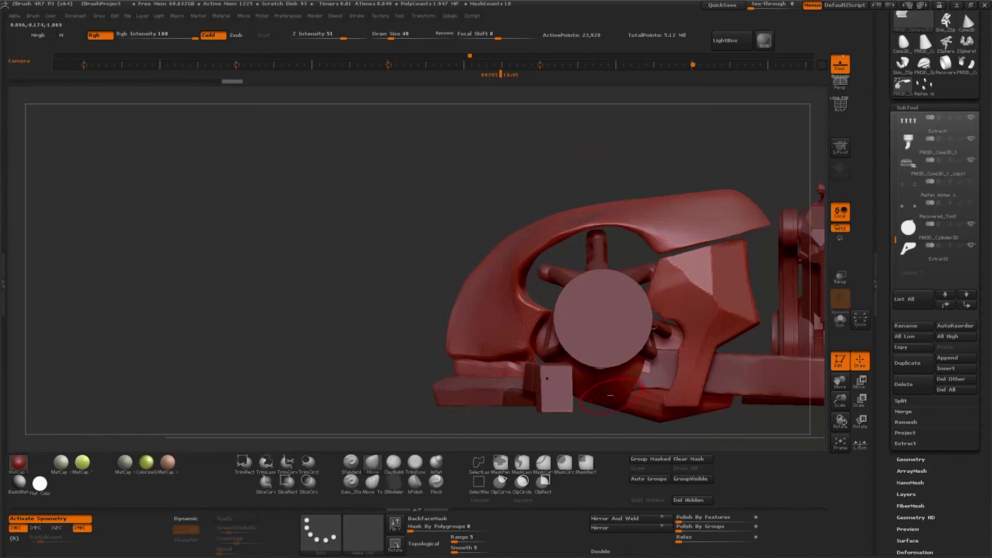
drag(742, 412, 656, 370)
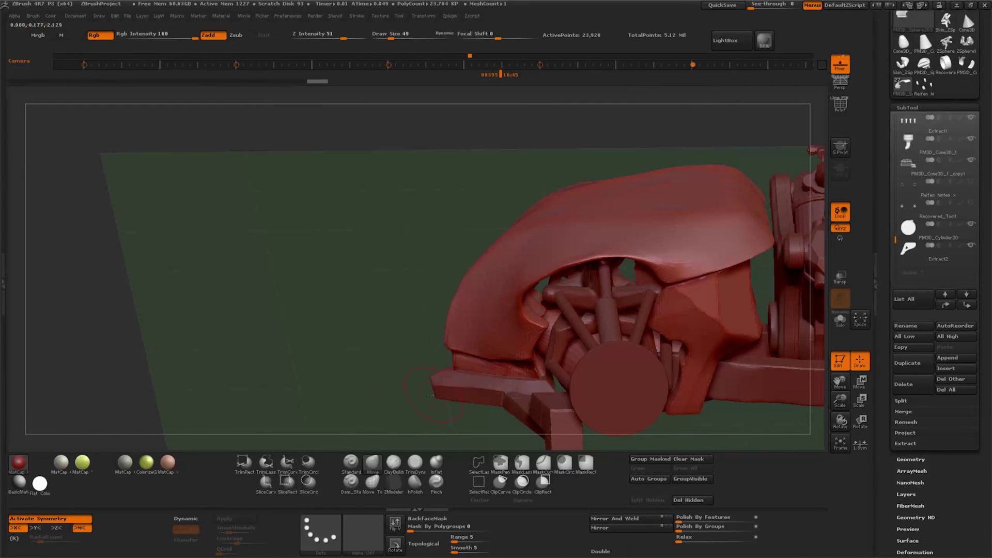
Solo the fender to inspect it, then restore the whole car in side view.
key(shift+ctrl+s)
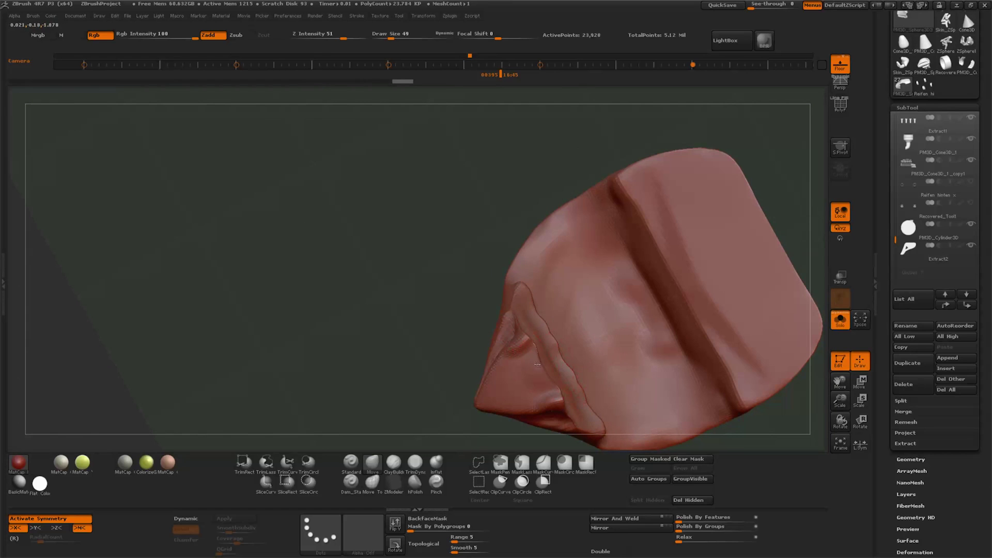
drag(553, 389, 713, 351)
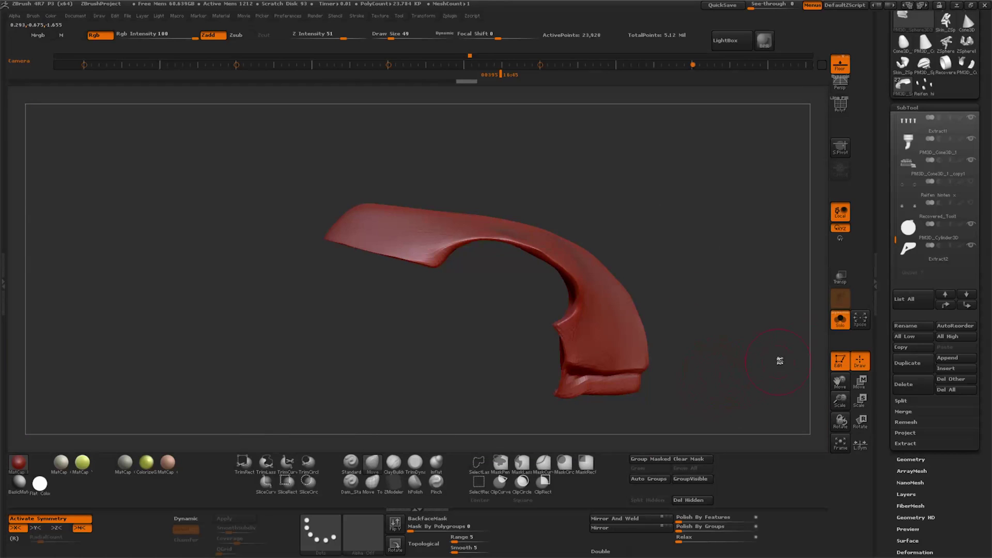
click(841, 319)
drag(713, 356, 560, 358)
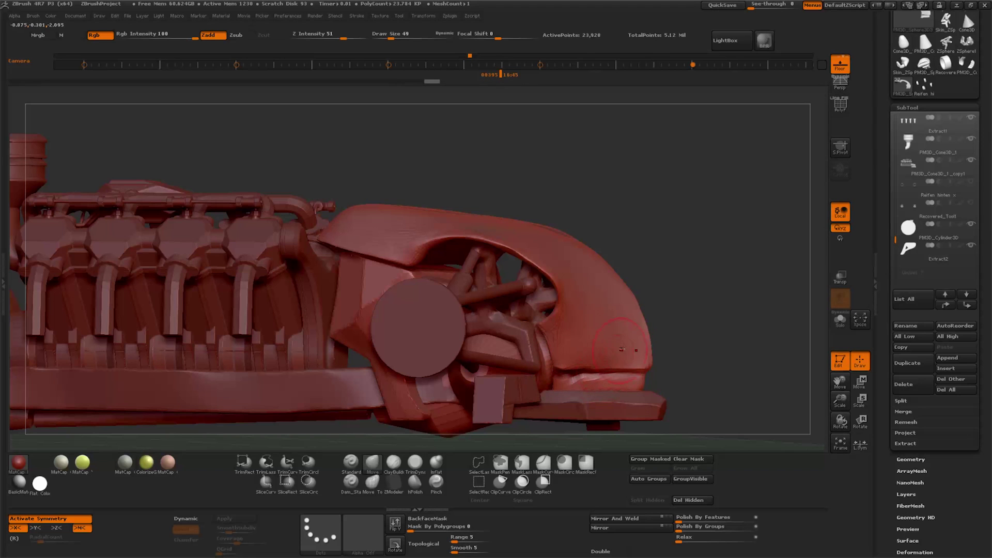
drag(704, 338, 647, 355)
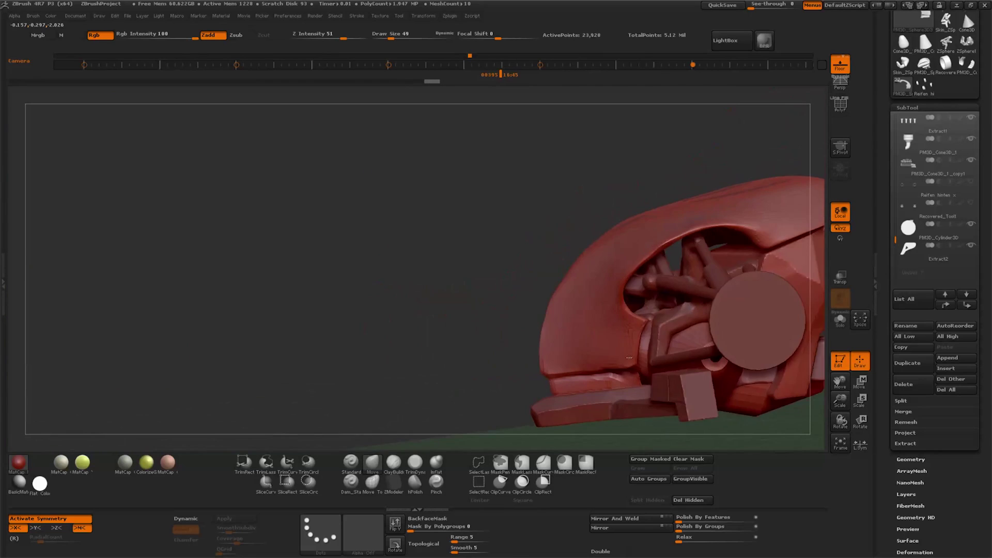
Divide the fender mesh twice to 381,080 points and zoom in on its front edge.
click(911, 460)
click(924, 403)
click(915, 411)
mouse_move(829, 417)
mouse_down()
mouse_move(516, 340)
mouse_move(511, 363)
mouse_up()
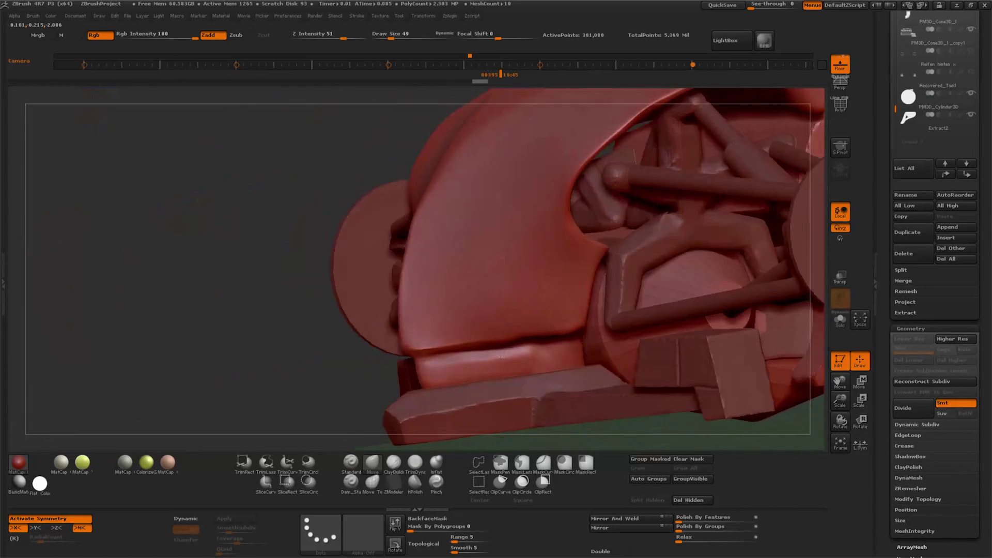
Solo the fender and polish its lower inset strip with hPolish and BackfaceMask on.
key(ctrl+alt+s)
drag(682, 410, 577, 344)
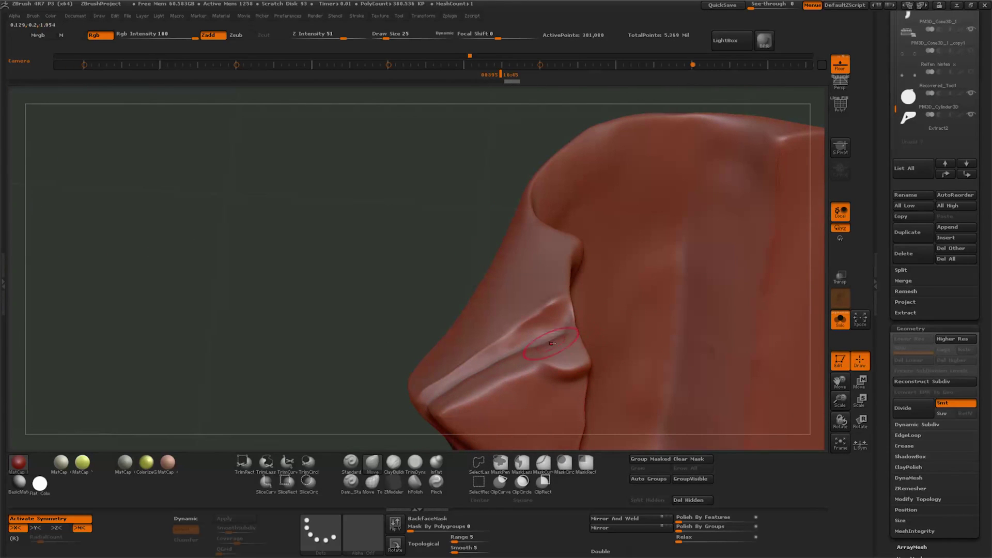
drag(340, 389, 633, 393)
key(b)
key(h)
key(p)
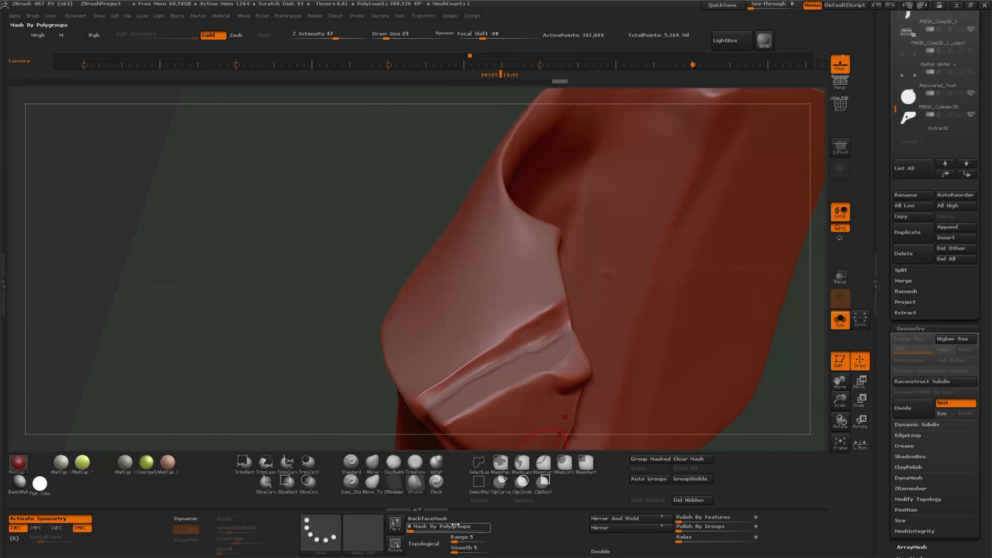
click(428, 518)
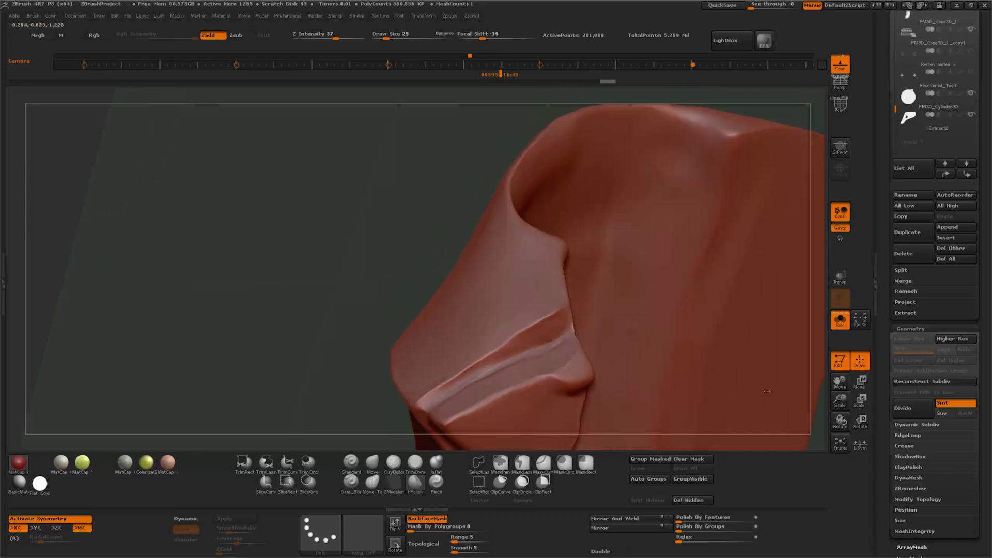
drag(570, 385, 541, 396)
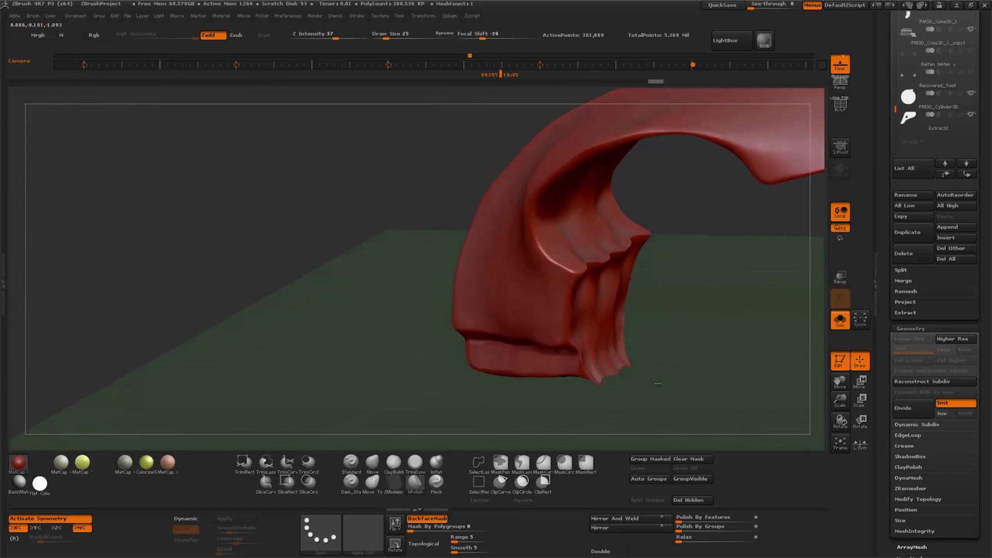
Try a TrimCurve cut across the ragged fender tip, then undo it.
click(372, 462)
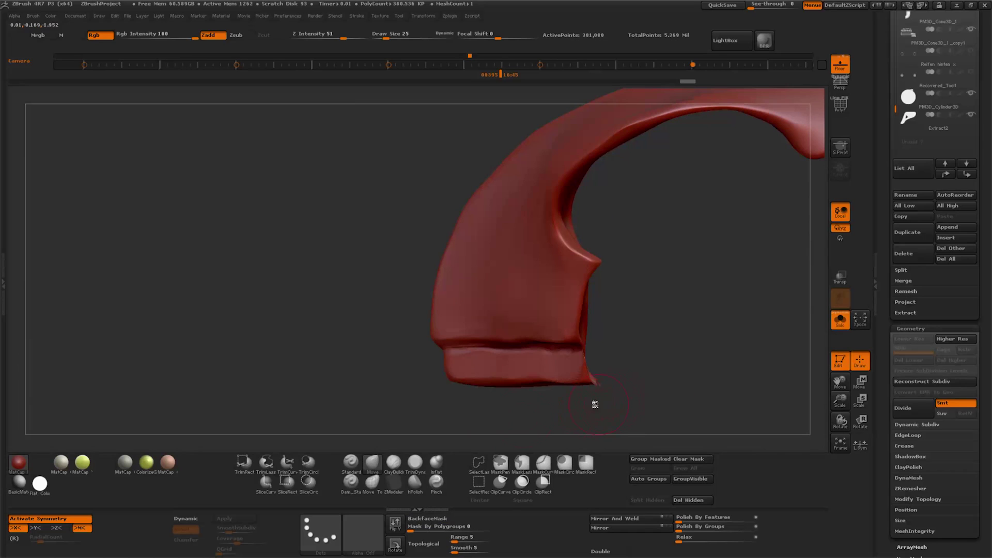
click(289, 465)
drag(637, 339, 569, 415)
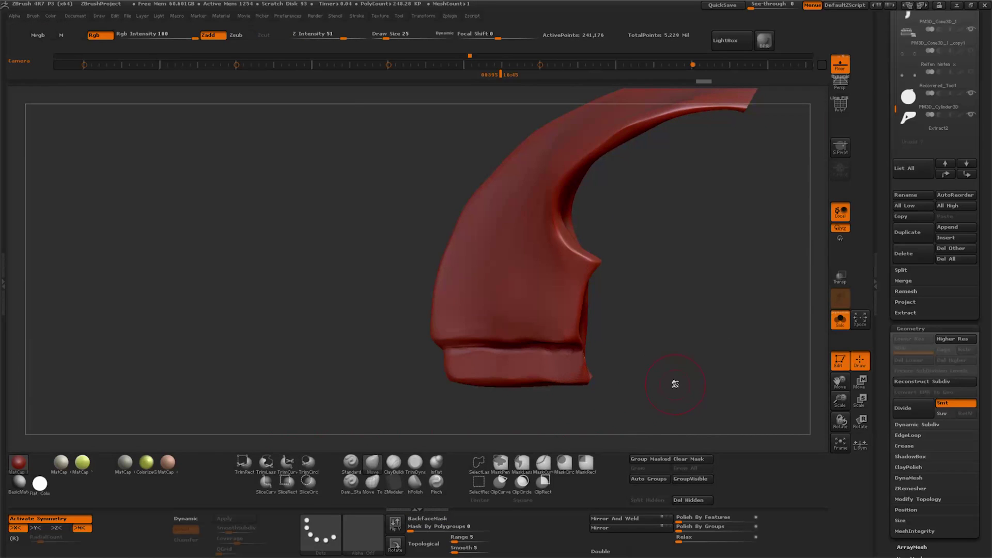
key(ctrl+z)
Redraw TrimCurve slices across the fender tip, undoing the vertical cut, until it ends cleanly.
ctrl+shift+drag(738, 351, 598, 357)
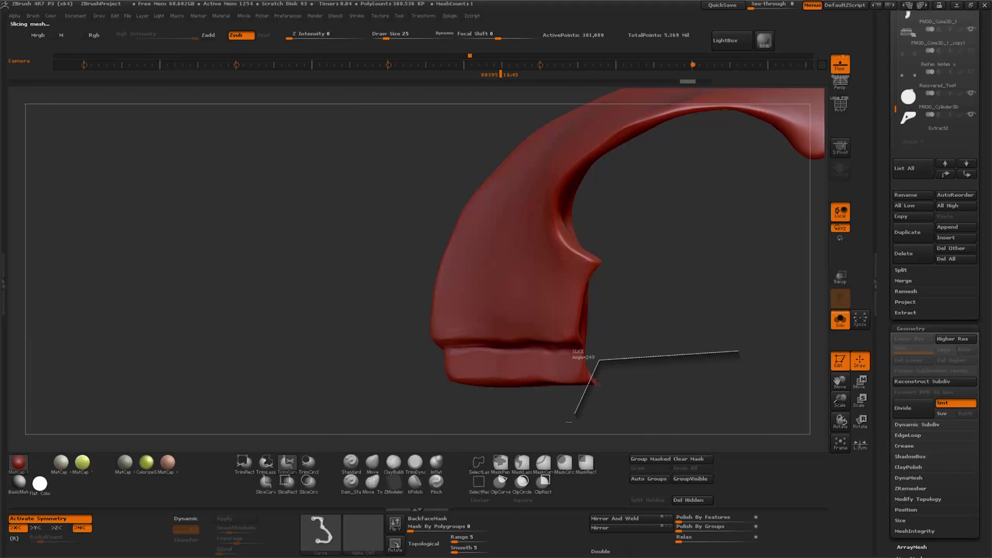
mouse_move(569, 422)
ctrl+shift+mouse_down()
mouse_move(639, 395)
mouse_move(640, 339)
mouse_move(648, 392)
ctrl+shift+mouse_up()
mouse_move(650, 227)
ctrl+shift+mouse_down()
mouse_move(648, 413)
mouse_move(591, 403)
ctrl+shift+mouse_up()
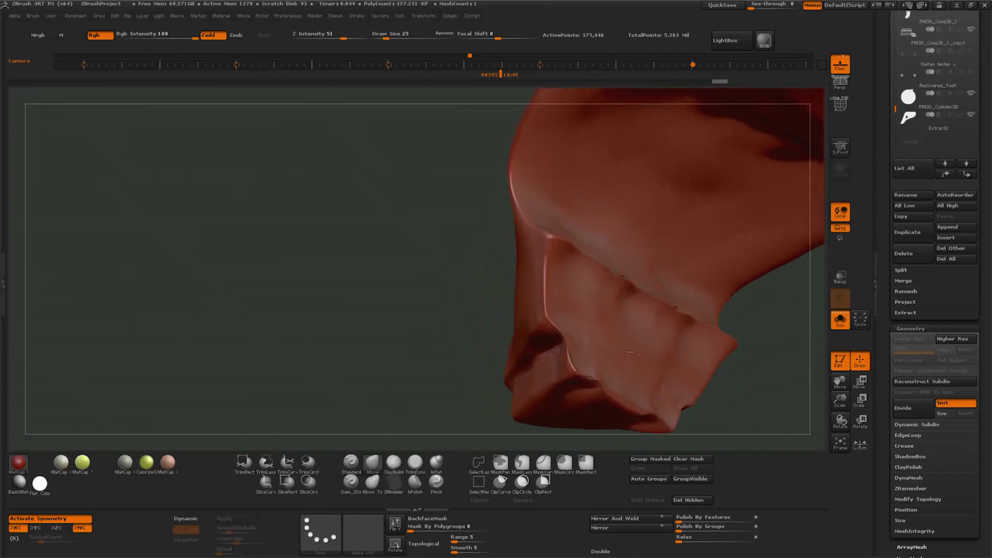
key(ctrl+shift)
ctrl+shift+drag(643, 246, 594, 411)
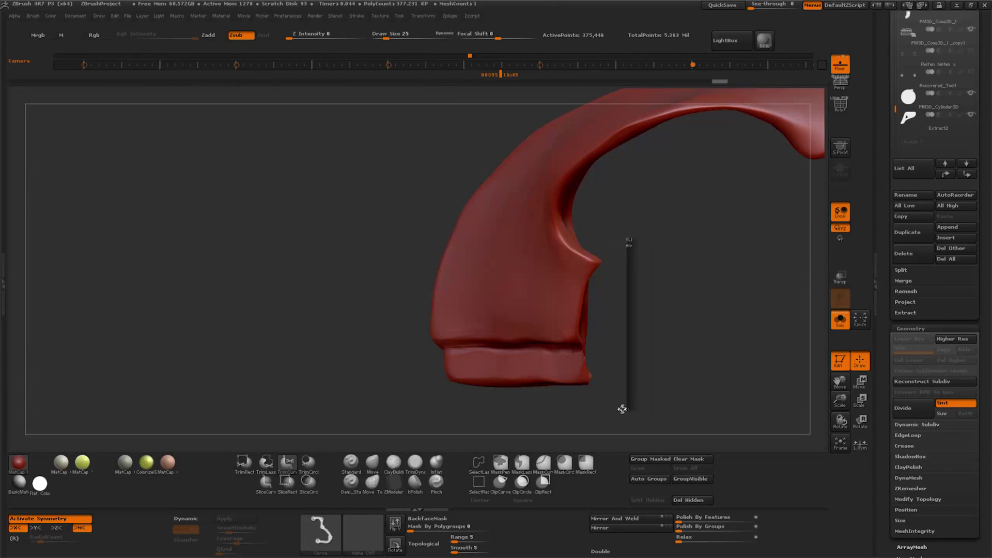
key(ctrl+z)
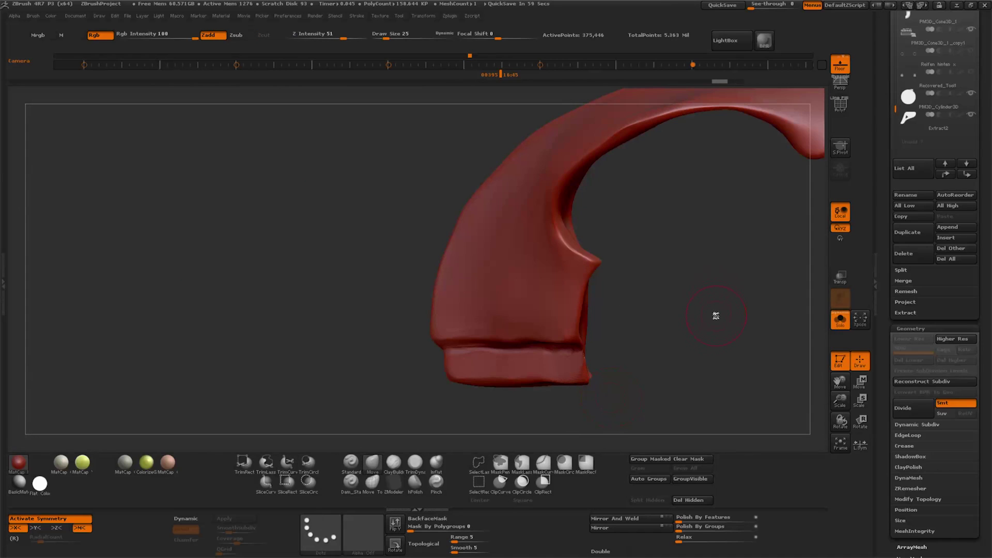
mouse_move(791, 225)
ctrl+shift+mouse_down()
mouse_move(598, 235)
mouse_move(586, 419)
ctrl+shift+mouse_up()
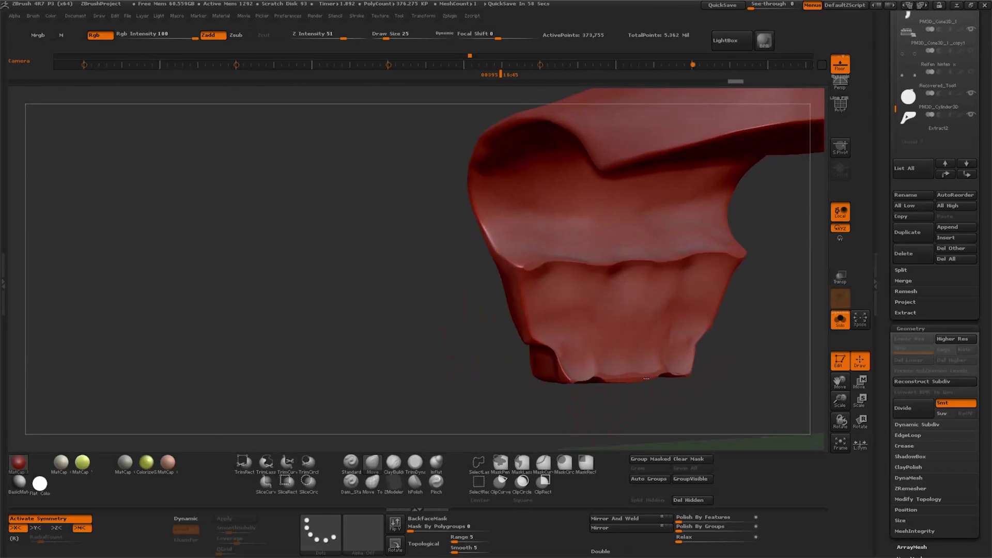
Run ZRemesher on the fender, then Divide twice to reach 376,386 points.
drag(889, 453, 889, 308)
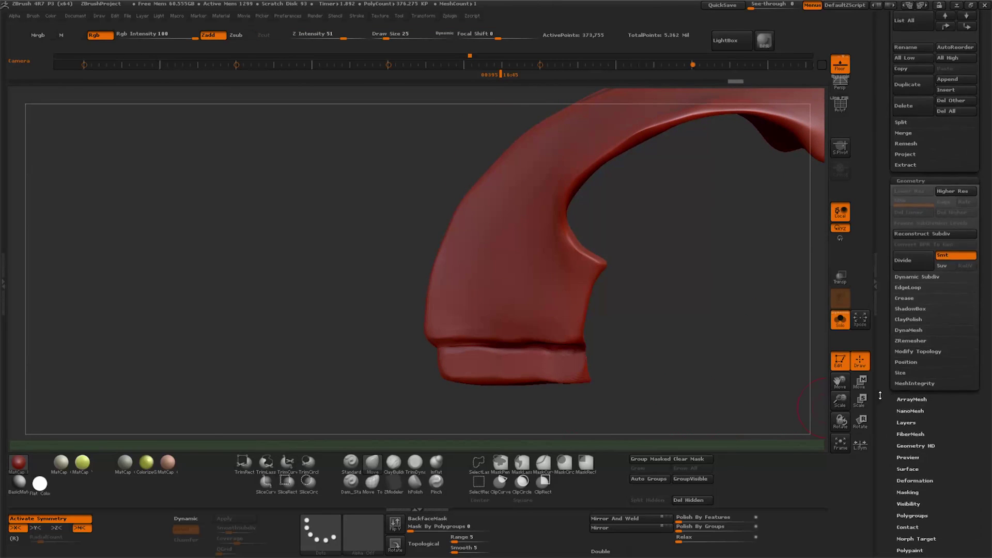
click(910, 343)
click(912, 361)
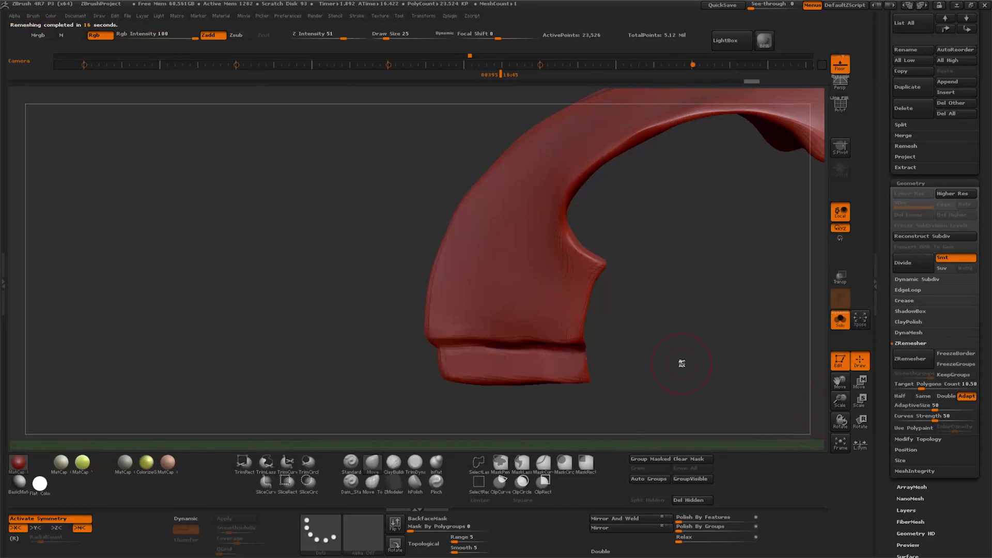
click(911, 265)
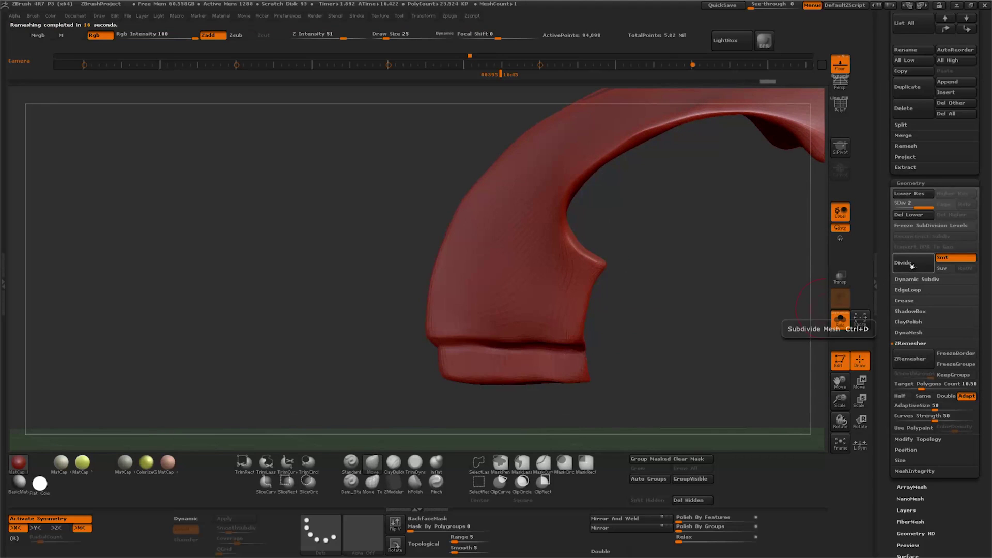
click(910, 265)
drag(670, 357, 629, 353)
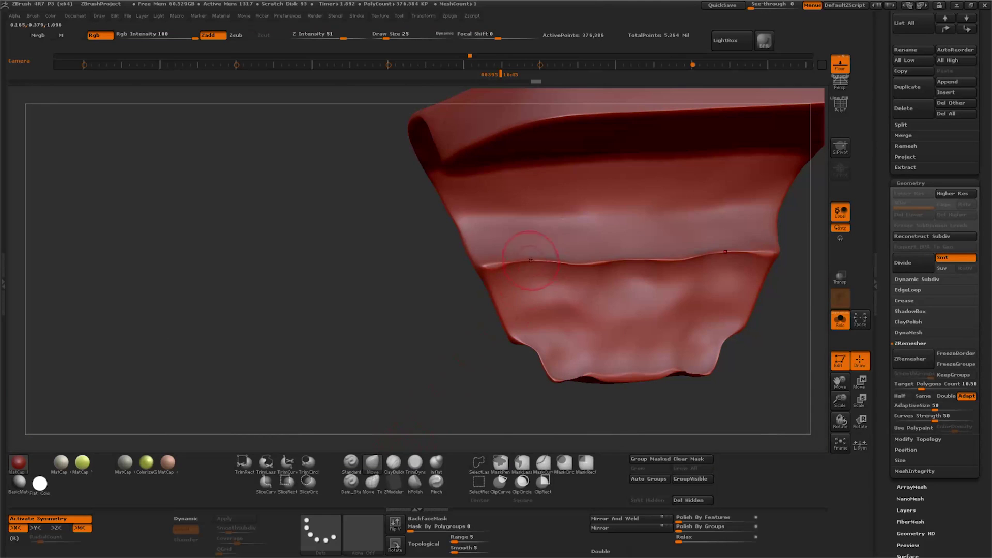
Set up a ClipCircle cut, Center and Square on, sized over the fender's inner corner.
drag(549, 261, 515, 360)
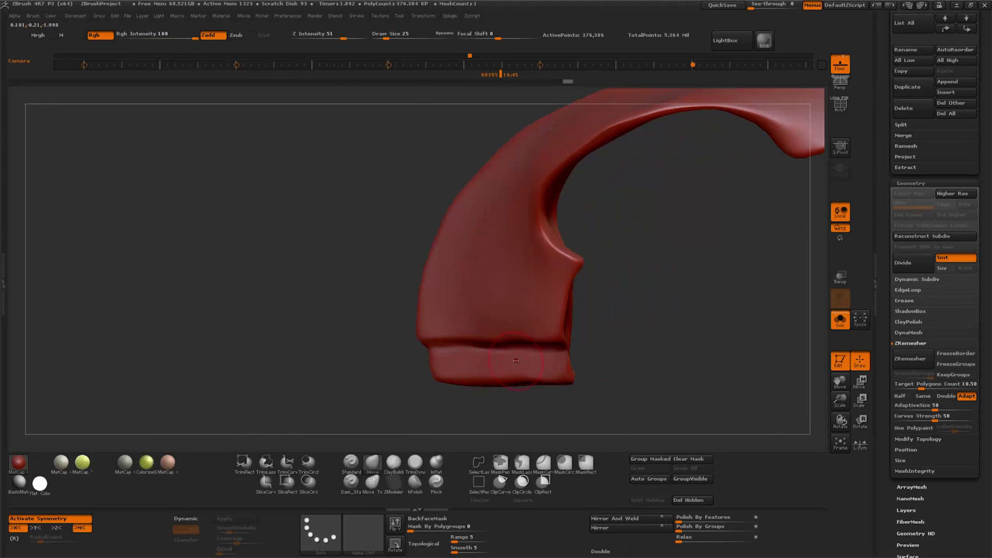
ctrl+shift+click(522, 481)
ctrl+shift+drag(648, 316, 722, 381)
mouse_move(605, 308)
ctrl+shift+mouse_down()
mouse_move(664, 345)
mouse_move(651, 372)
mouse_move(629, 370)
ctrl+shift+mouse_up()
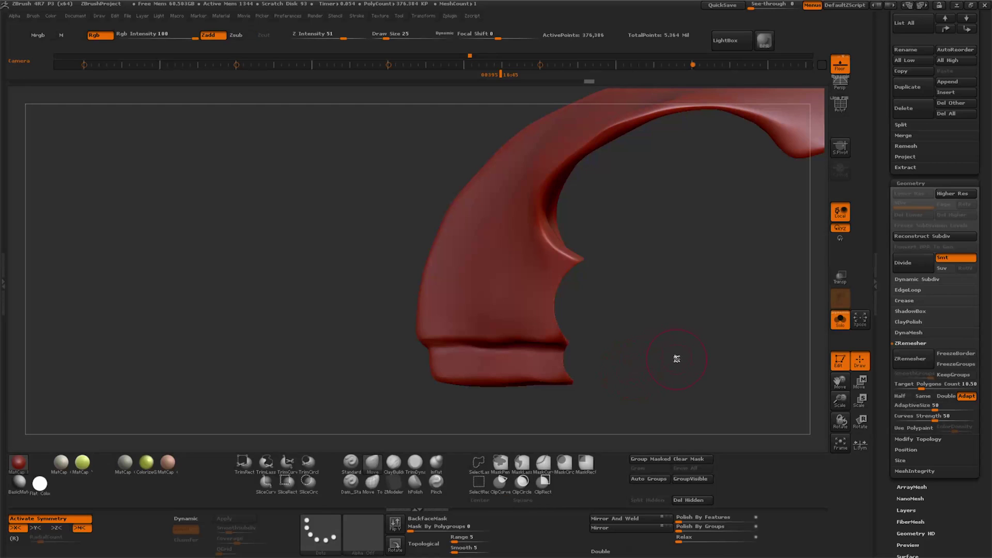
ctrl+shift+drag(660, 294, 628, 261)
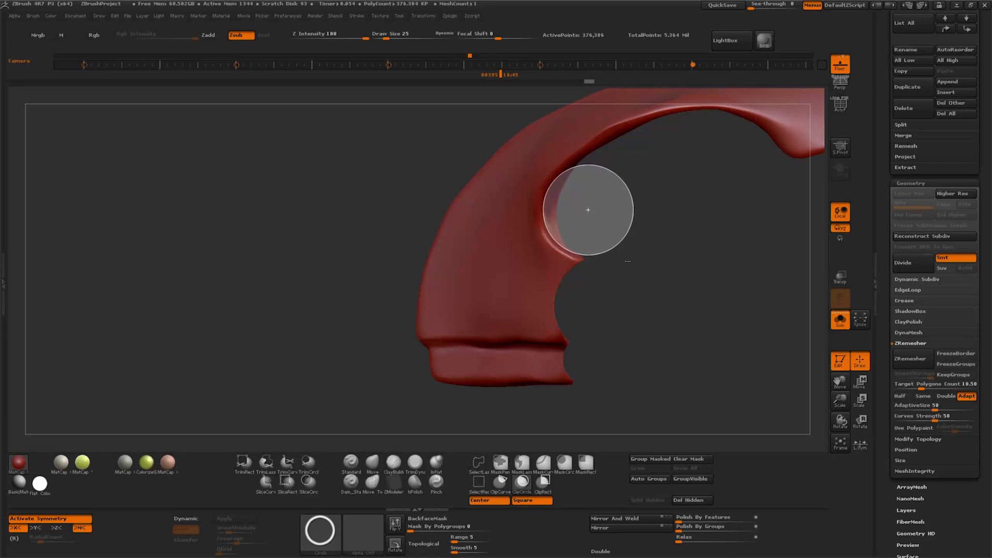
Release the ClipCircle to carve a rounded notch into the fender's inner corner.
ctrl+shift+drag(628, 261, 631, 257)
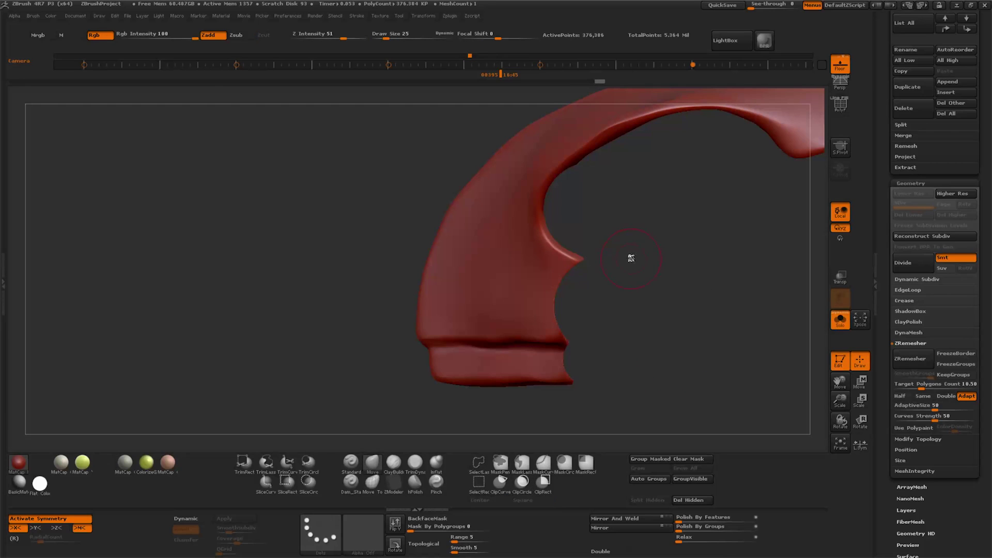
drag(713, 367, 718, 365)
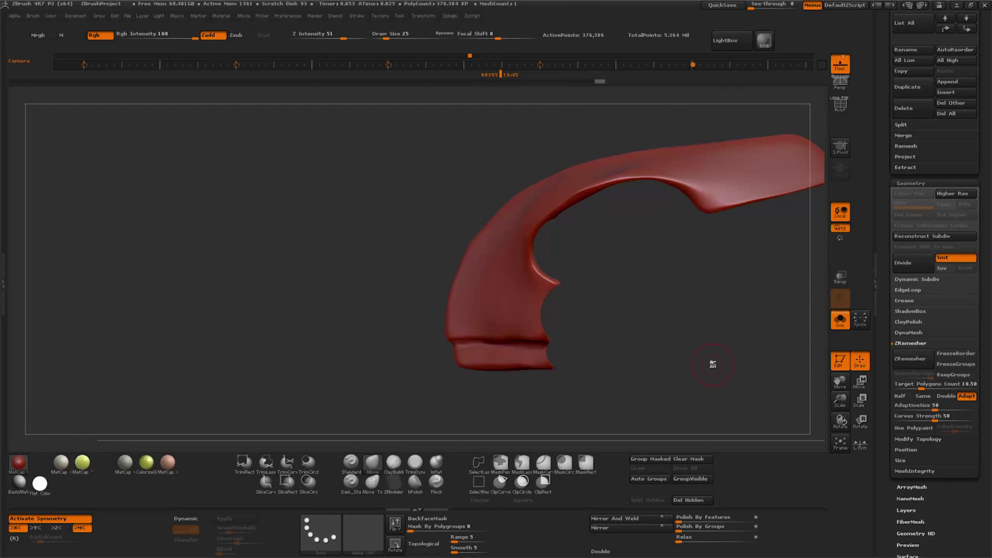
mouse_move(662, 355)
mouse_down()
mouse_move(711, 354)
mouse_move(676, 353)
mouse_up()
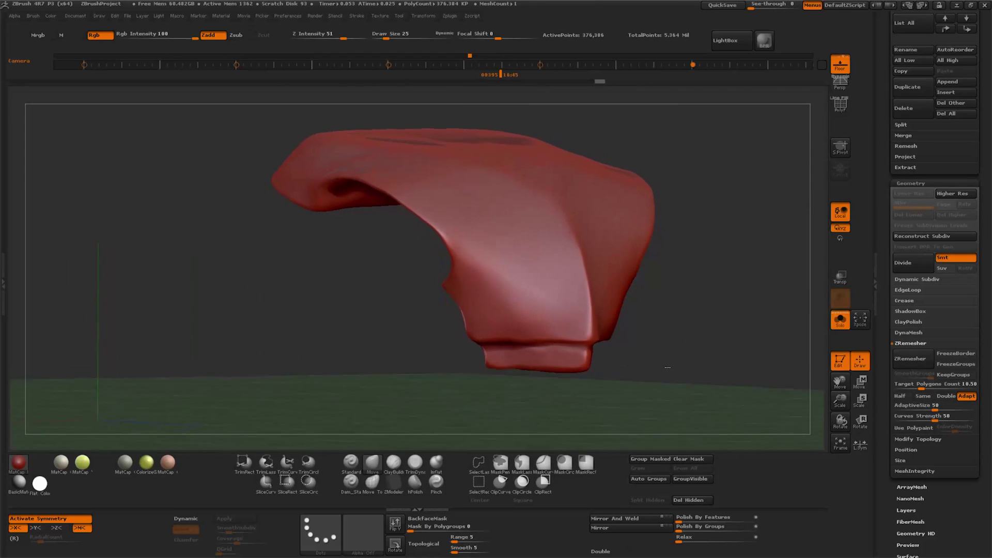
Clip the fender's lower front edge at an angle with ClipCurve (Ctrl+Shift).
key(ctrl+shift)
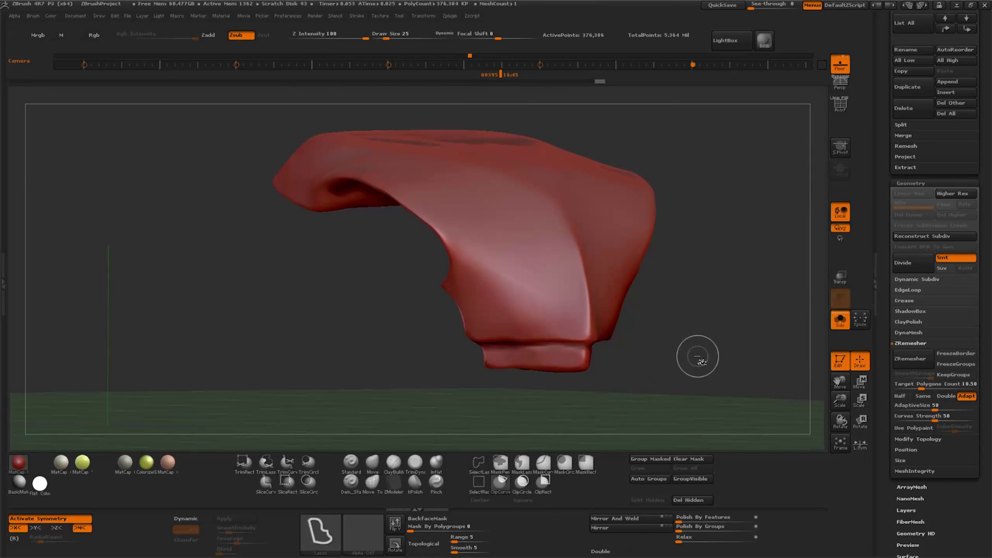
mouse_move(698, 338)
ctrl+shift+mouse_down()
mouse_move(622, 349)
mouse_move(709, 381)
ctrl+shift+mouse_up()
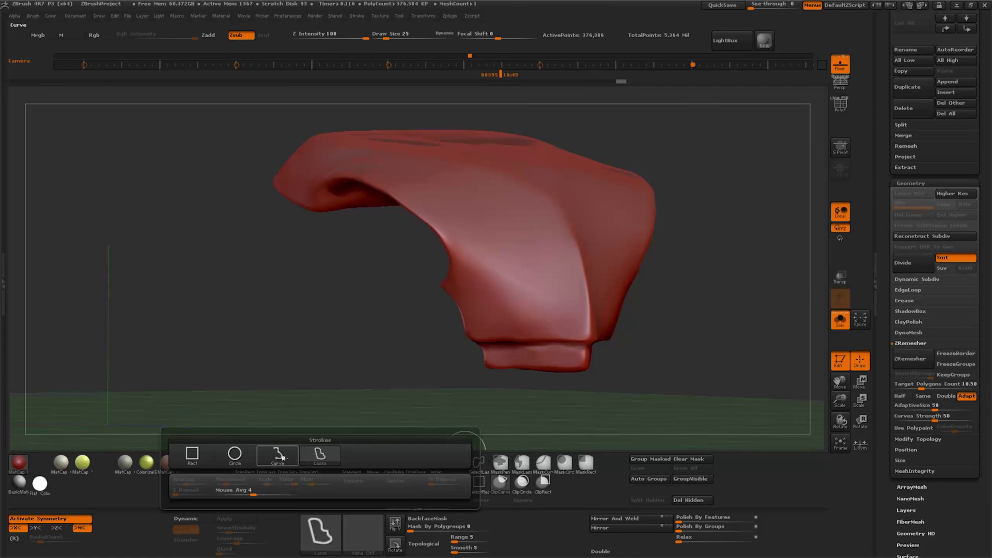
ctrl+shift+drag(716, 319, 594, 342)
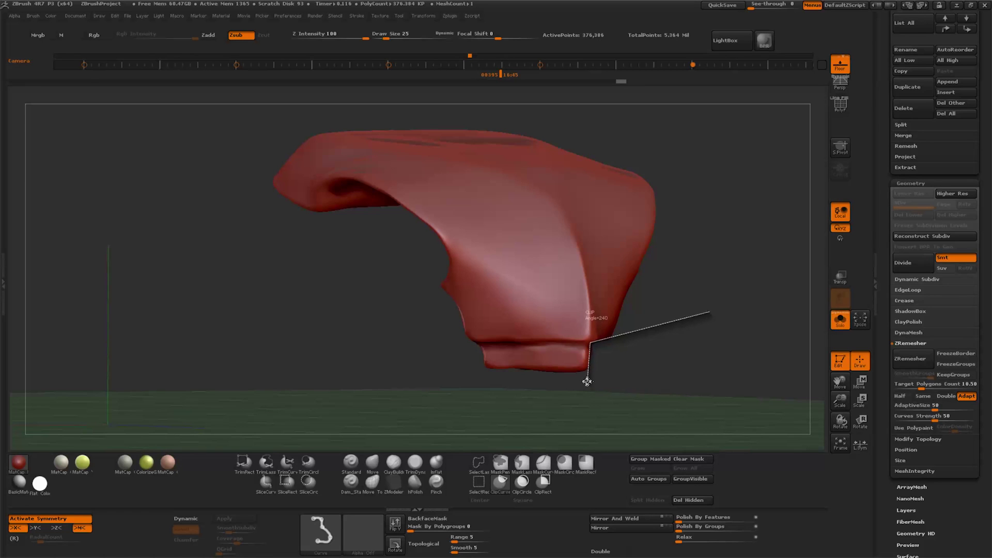
ctrl+shift+drag(586, 381, 753, 377)
mouse_move(840, 382)
mouse_down()
mouse_move(813, 390)
mouse_move(712, 364)
mouse_move(656, 409)
mouse_move(731, 401)
mouse_move(764, 378)
mouse_up()
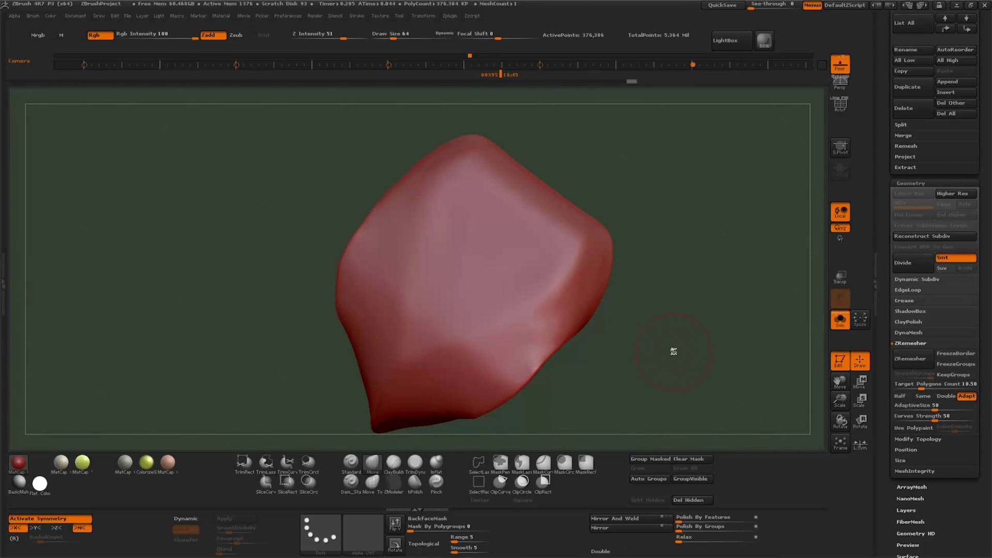
Sculpt two strokes on the fender surface, then switch to the hPolish brush.
drag(674, 353, 666, 360)
mouse_move(578, 260)
mouse_down()
mouse_move(553, 277)
mouse_move(545, 308)
mouse_up()
drag(558, 244, 526, 312)
mouse_move(625, 356)
mouse_down()
mouse_move(649, 365)
mouse_move(618, 355)
mouse_up()
key(b)
key(h)
key(p)
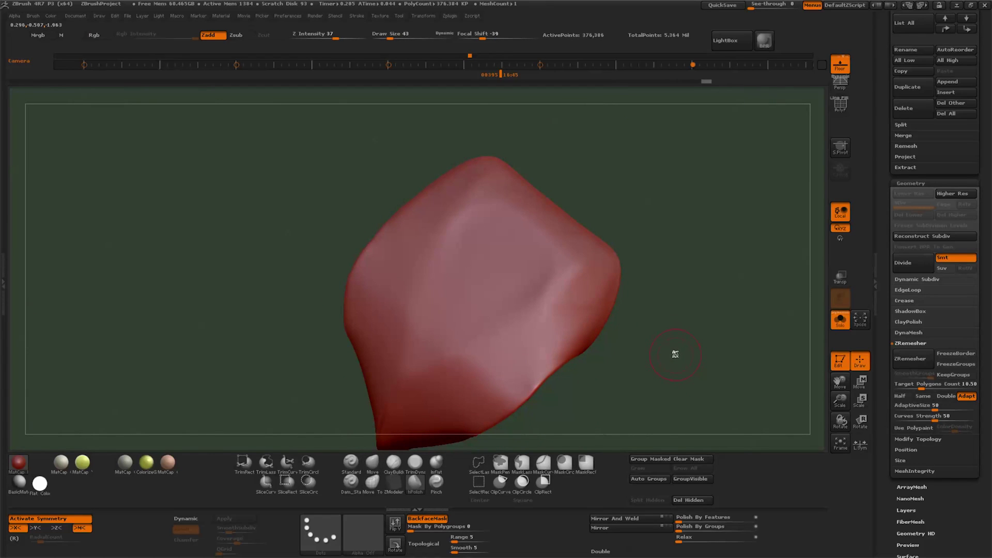
Lower Z Intensity to 10 and orbit the shell piece to inspect it.
key(space)
drag(691, 386, 682, 386)
drag(682, 333, 706, 342)
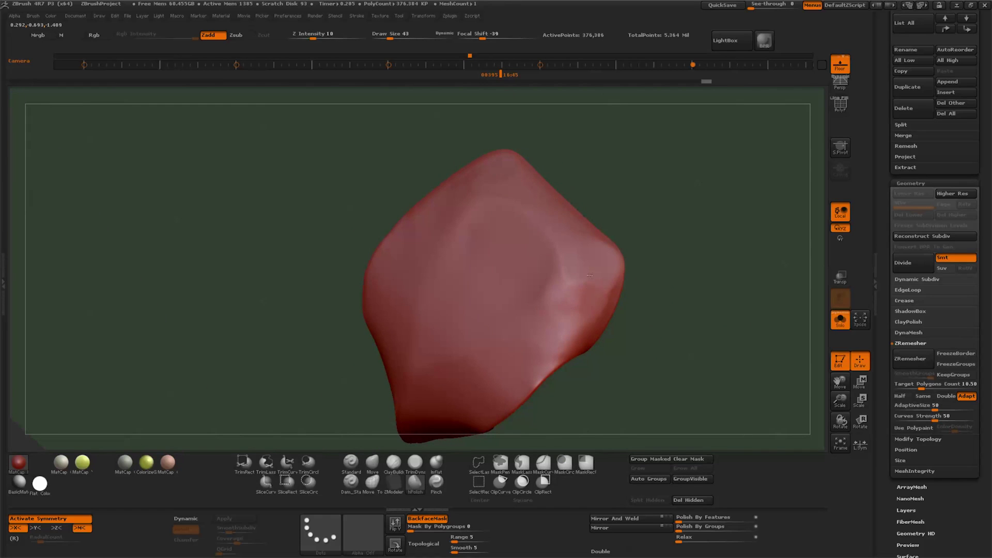
drag(570, 349, 570, 310)
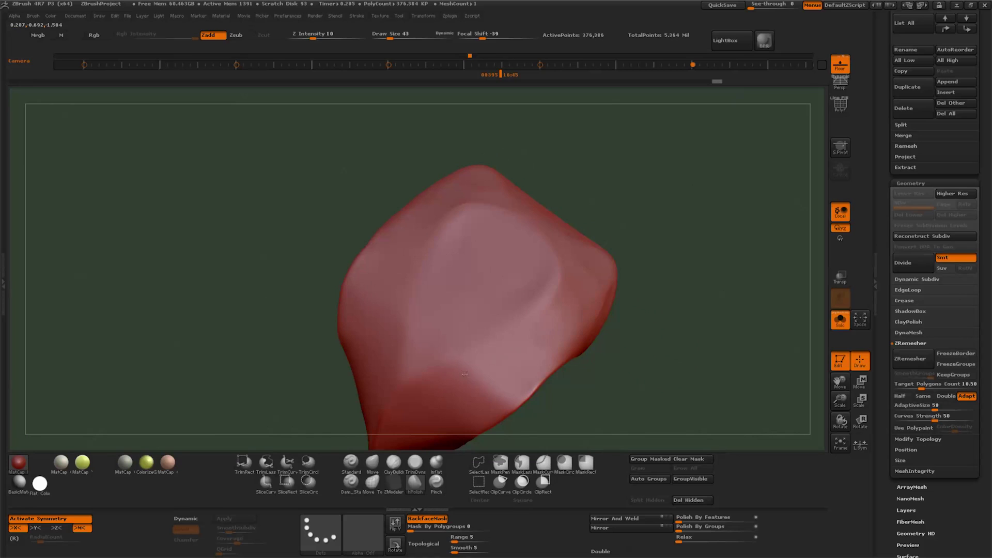
drag(576, 276, 535, 312)
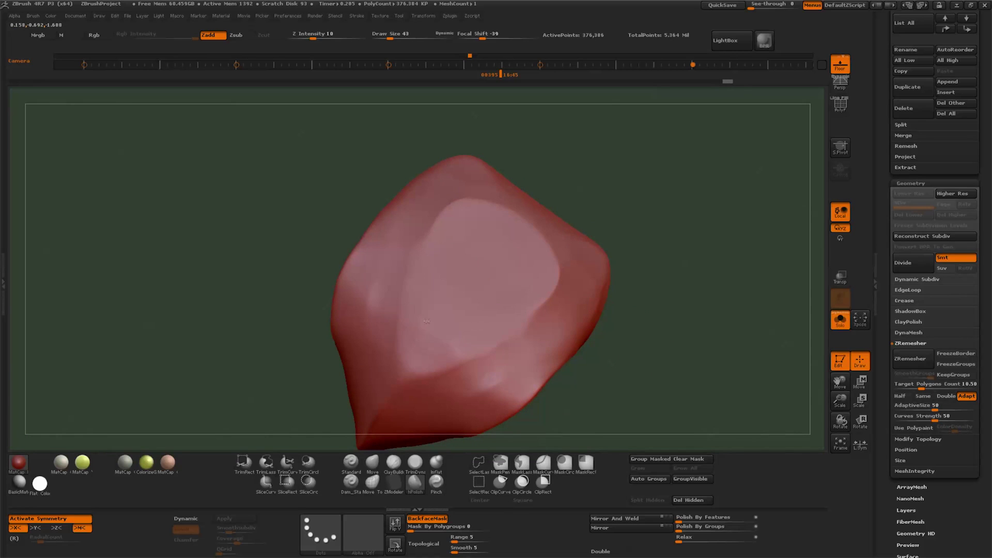
mouse_move(618, 305)
mouse_down()
mouse_move(650, 336)
mouse_move(540, 376)
mouse_up()
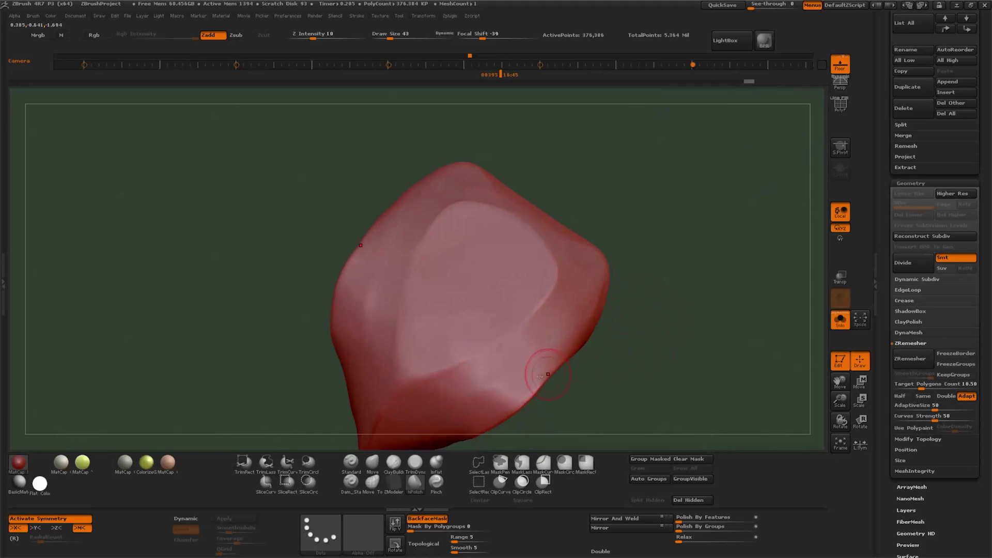
drag(668, 353, 590, 331)
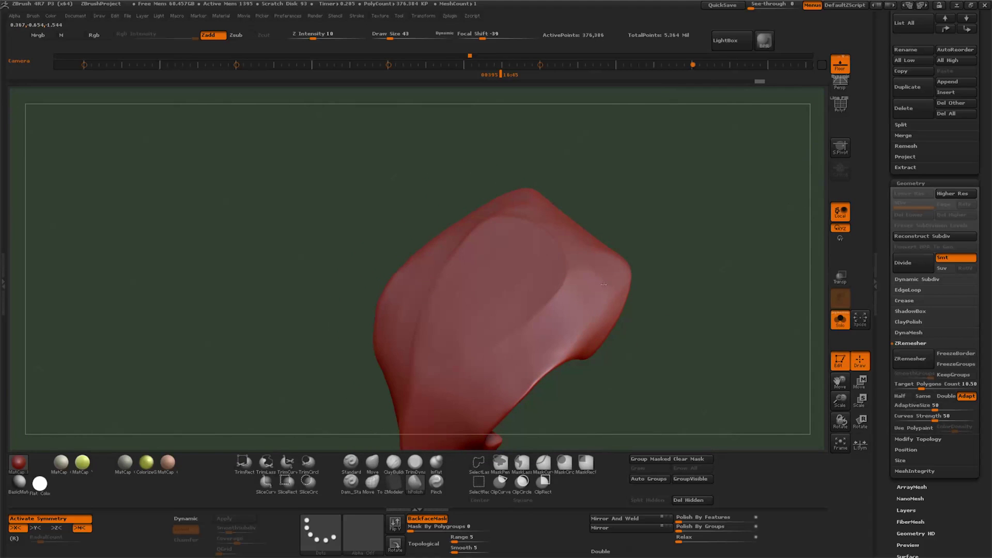
drag(606, 256, 693, 294)
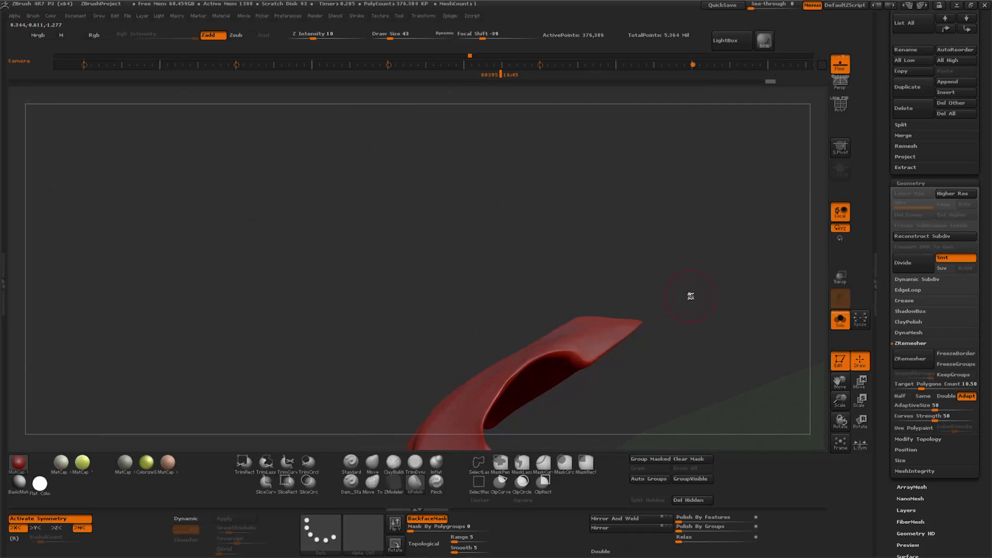
mouse_move(840, 382)
mouse_down()
mouse_move(507, 373)
mouse_move(509, 416)
mouse_up()
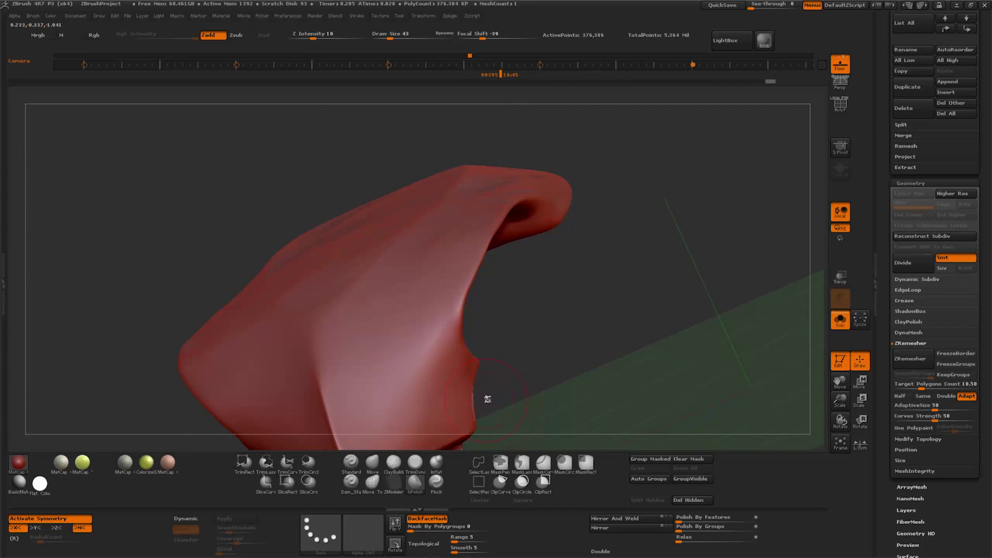
mouse_move(527, 384)
mouse_down()
mouse_move(466, 405)
mouse_move(680, 380)
mouse_up()
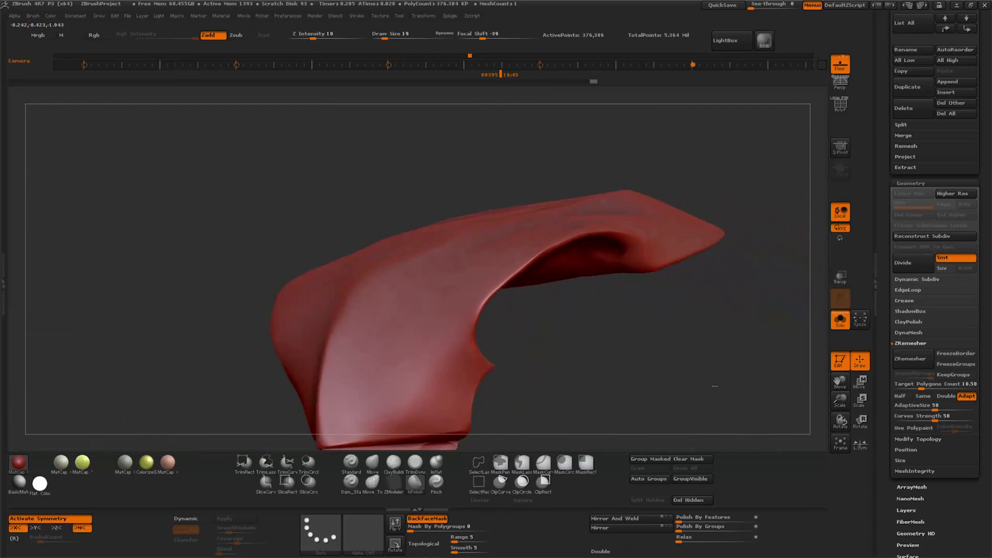
Hide the floor grid and select the TrimDynamic brush with Zsub on.
key(shift+p)
mouse_move(607, 406)
mouse_down()
mouse_move(670, 348)
mouse_move(641, 336)
mouse_up()
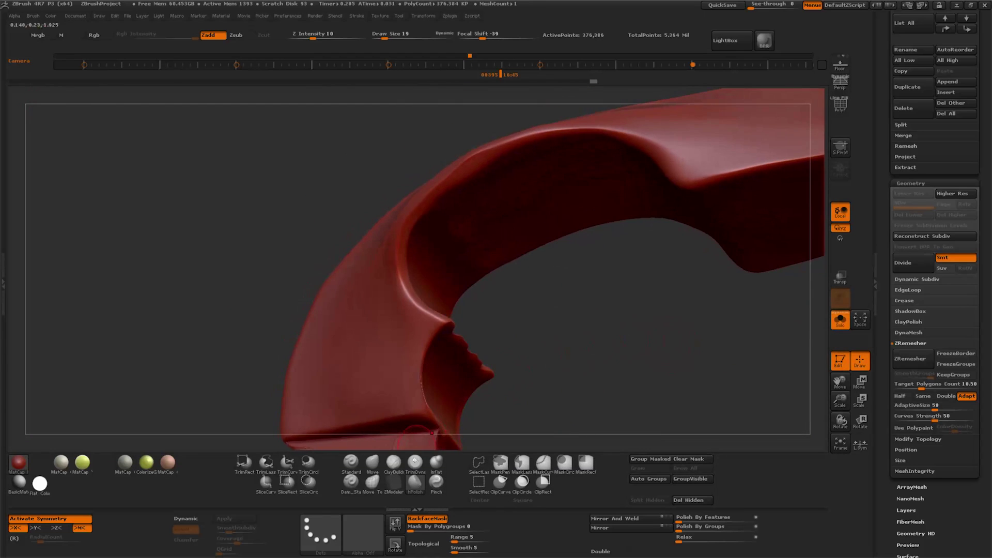
key(b)
key(t)
key(d)
mouse_move(672, 393)
mouse_down()
mouse_move(605, 325)
mouse_move(580, 401)
mouse_move(596, 432)
mouse_move(550, 381)
mouse_up()
right_click(580, 401)
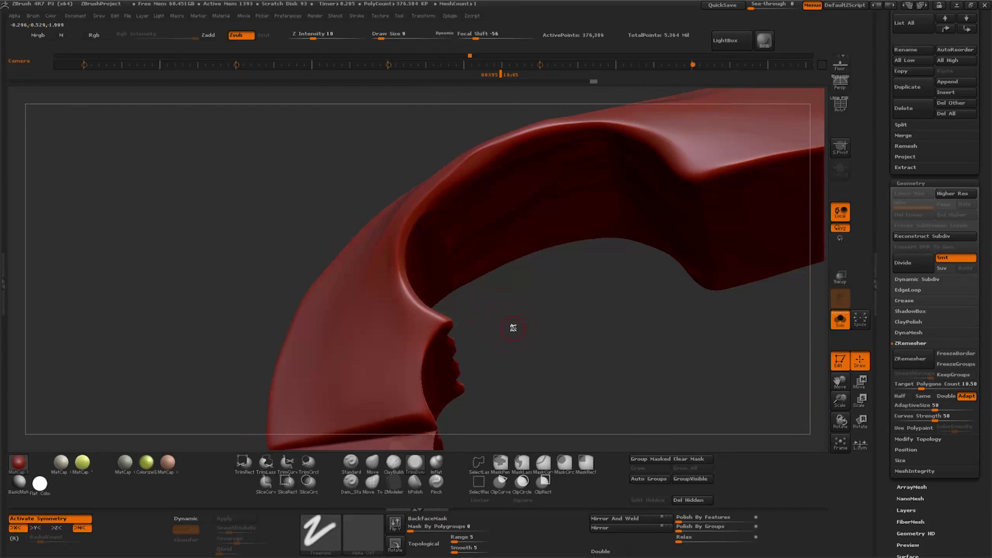
Orbit and zoom around the shell's curved inner wall, upper band and stepped ridges.
drag(513, 328, 498, 323)
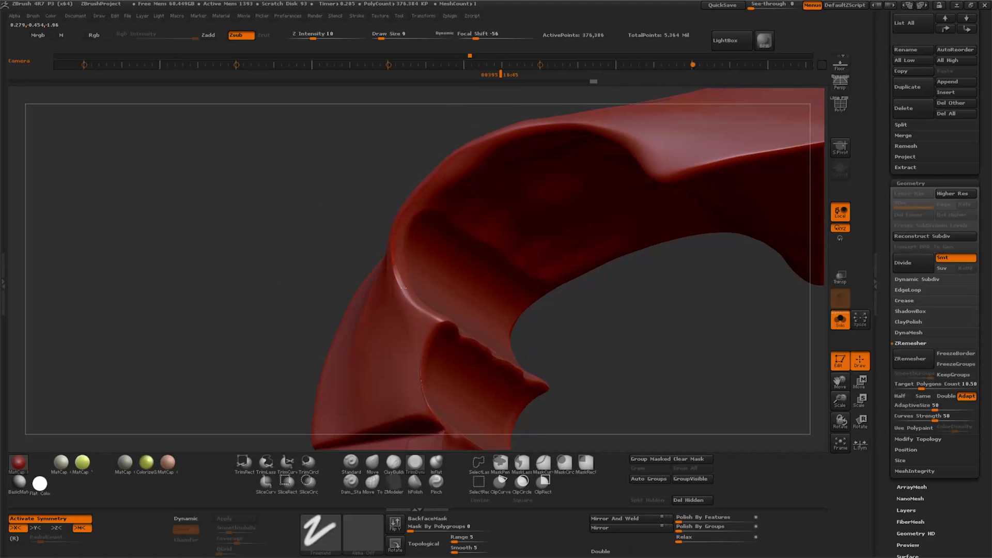
mouse_move(402, 226)
mouse_down()
mouse_move(545, 390)
mouse_move(510, 357)
mouse_up()
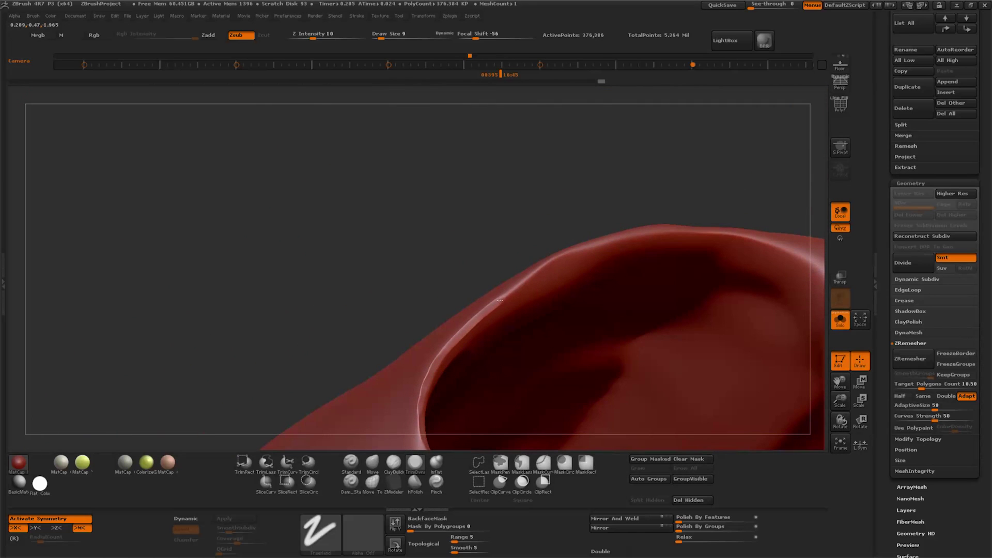
drag(642, 191, 455, 348)
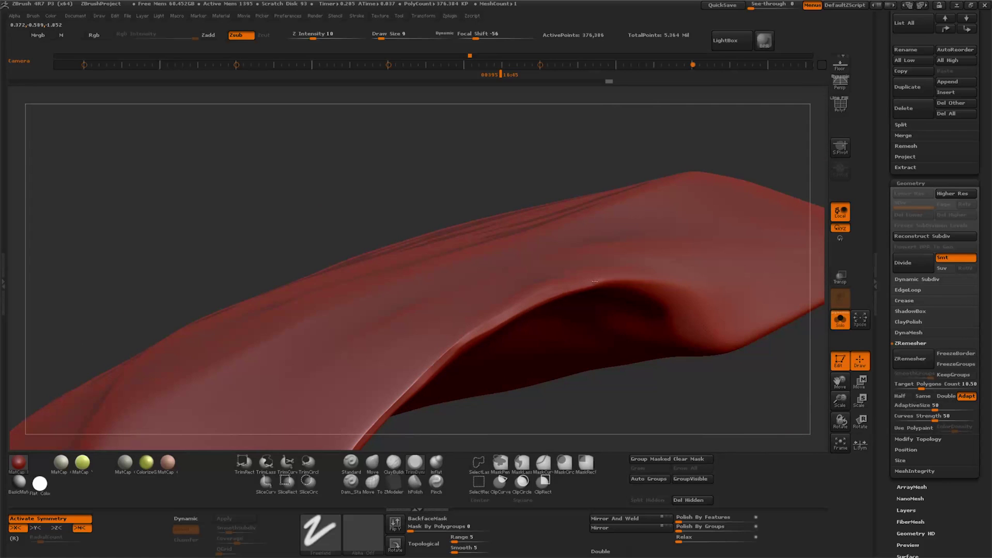
drag(595, 282, 671, 316)
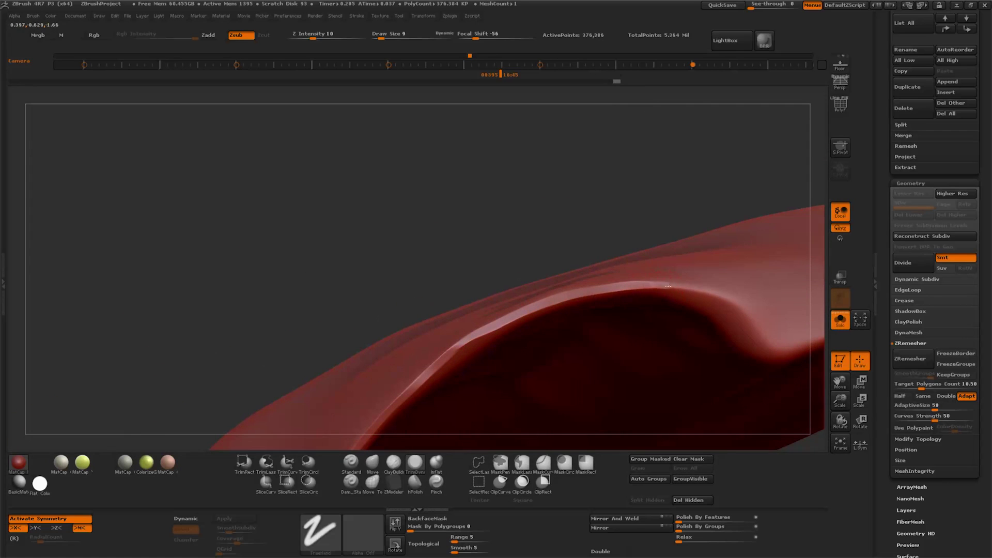
drag(739, 310, 668, 321)
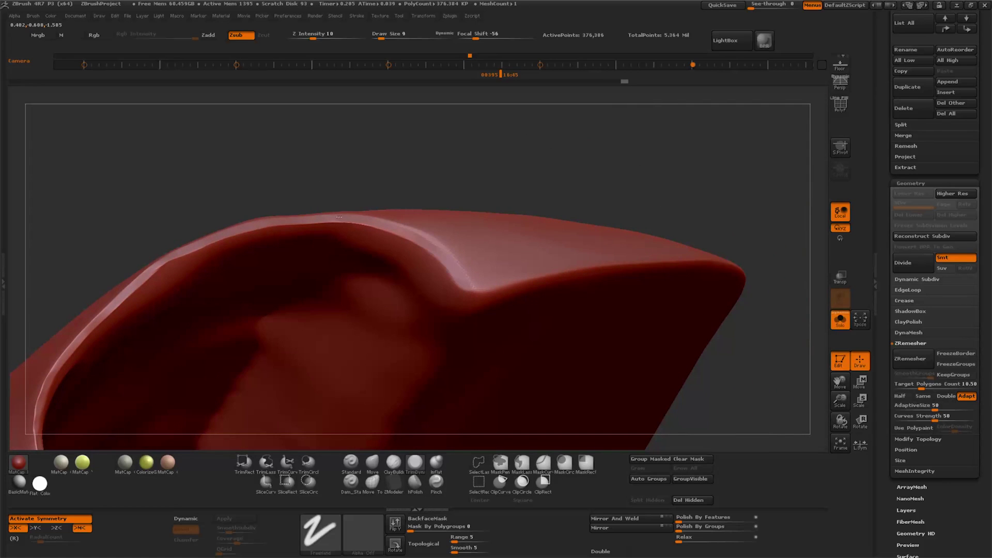
drag(546, 150, 554, 185)
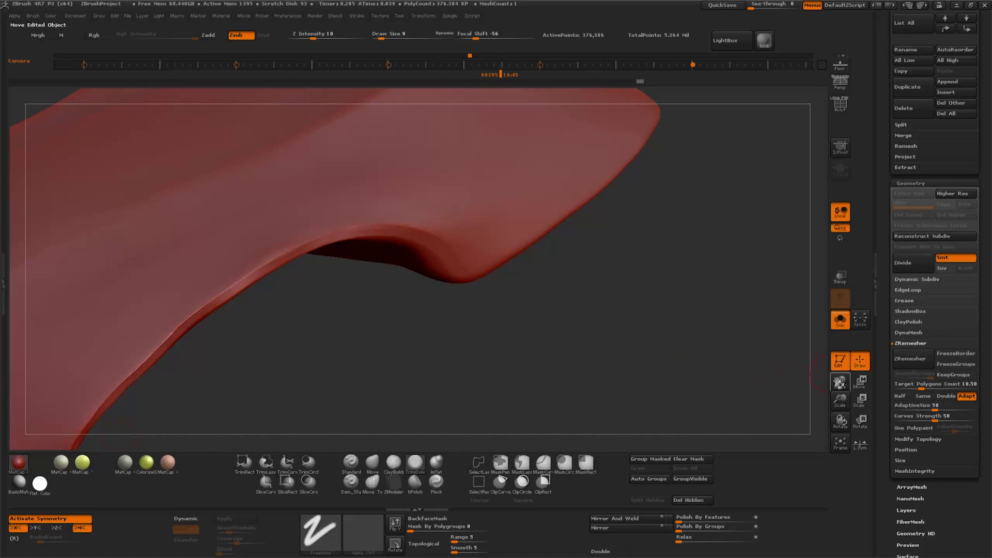
drag(840, 382, 307, 255)
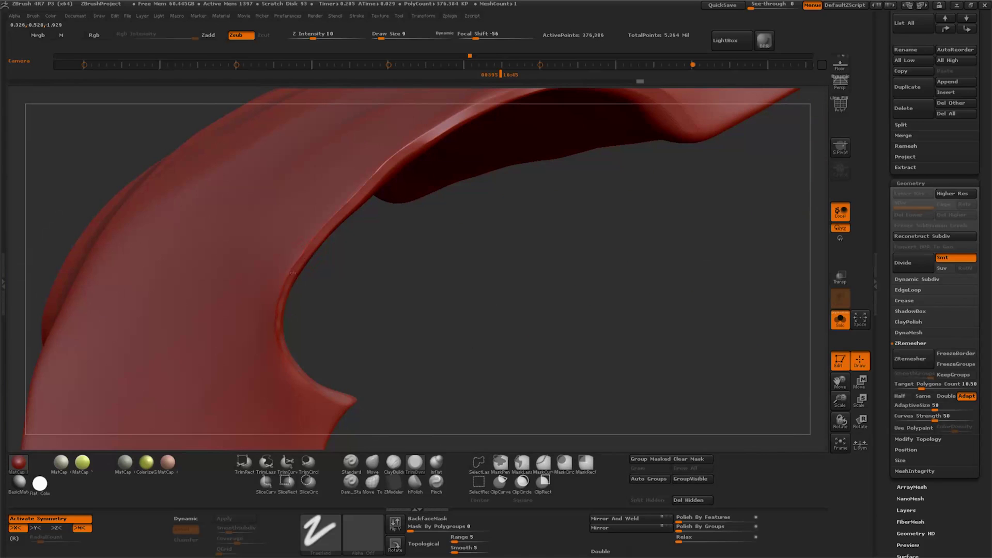
mouse_move(291, 352)
mouse_down()
mouse_move(834, 386)
mouse_move(623, 368)
mouse_move(630, 380)
mouse_move(582, 389)
mouse_up()
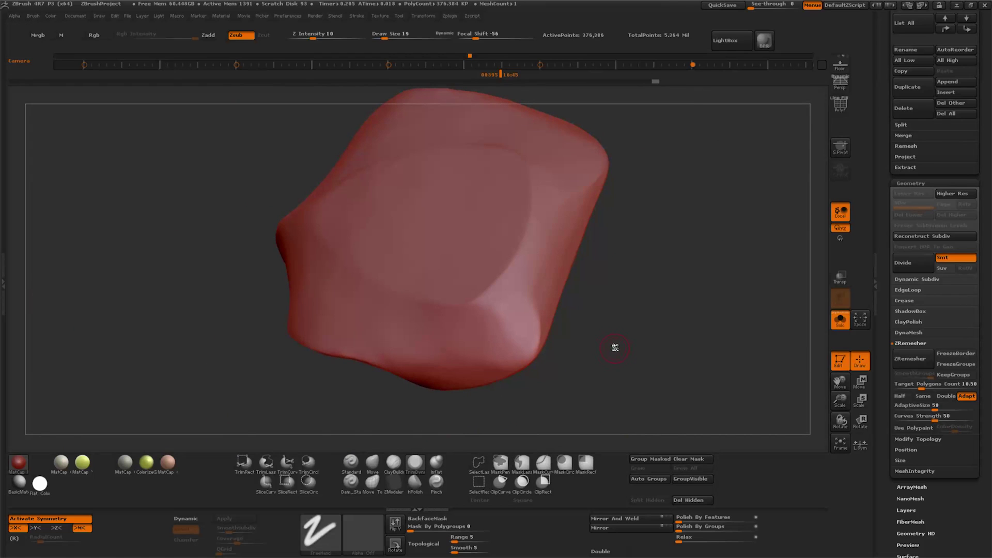
Switch to the hPolish brush and turn Solo off to show all car parts.
click(414, 482)
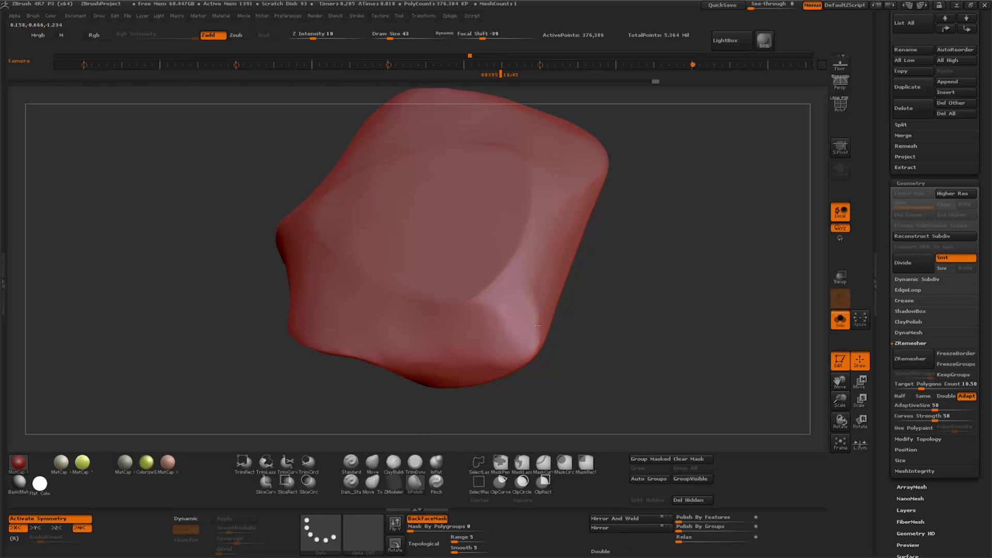
drag(490, 319, 427, 363)
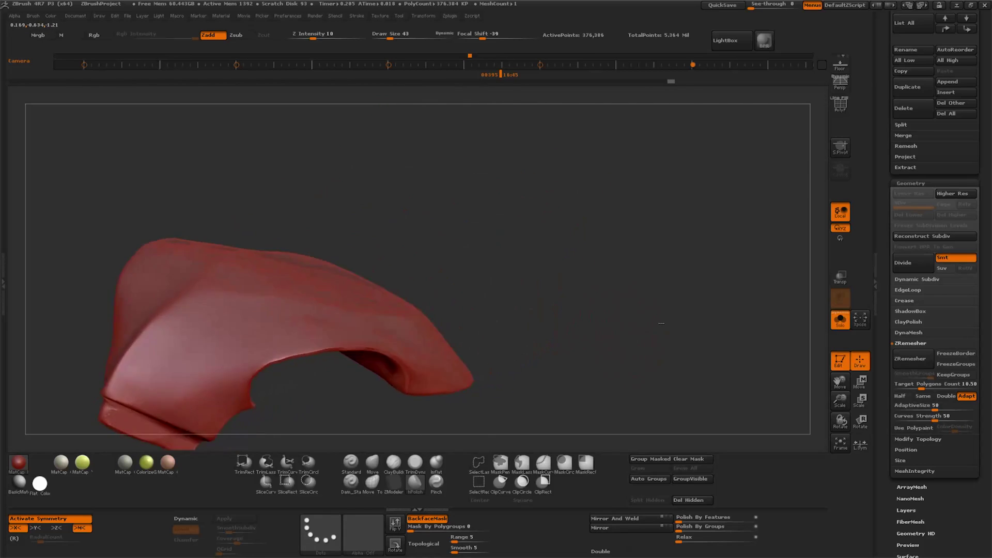
drag(470, 329, 764, 332)
drag(840, 419, 840, 374)
click(840, 319)
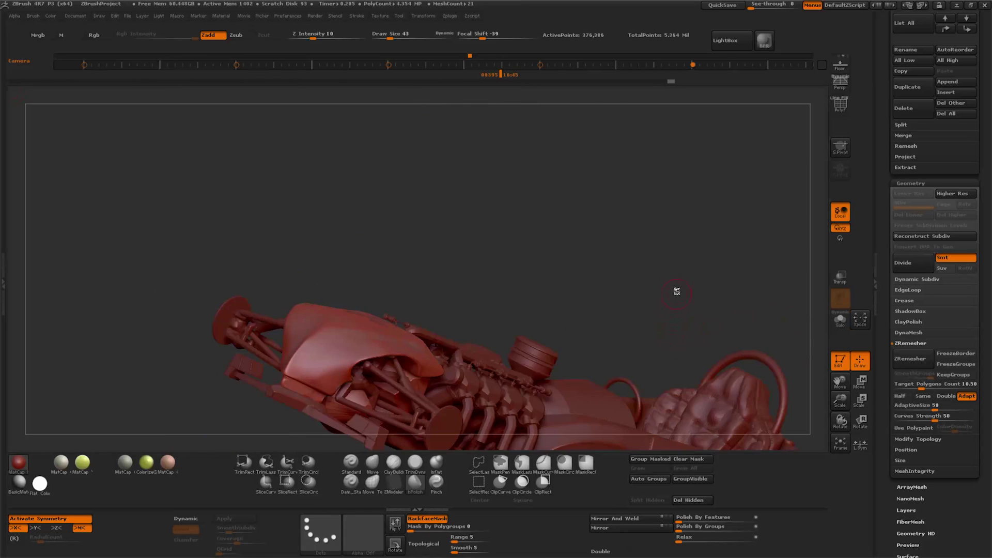
Select the PM3D_Cube3D_copy1 part on the car and show it in Solo.
alt+drag(676, 288, 658, 300)
drag(840, 400, 840, 411)
mouse_move(517, 362)
mouse_down()
mouse_move(579, 386)
mouse_move(555, 397)
mouse_up()
drag(681, 368, 665, 366)
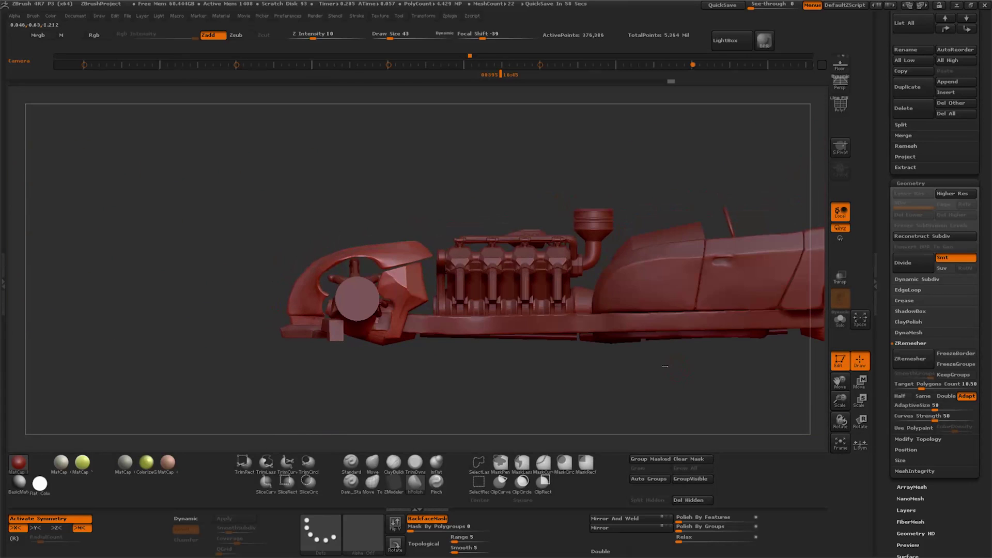
mouse_move(840, 384)
mouse_down()
mouse_move(653, 390)
mouse_move(684, 377)
mouse_up()
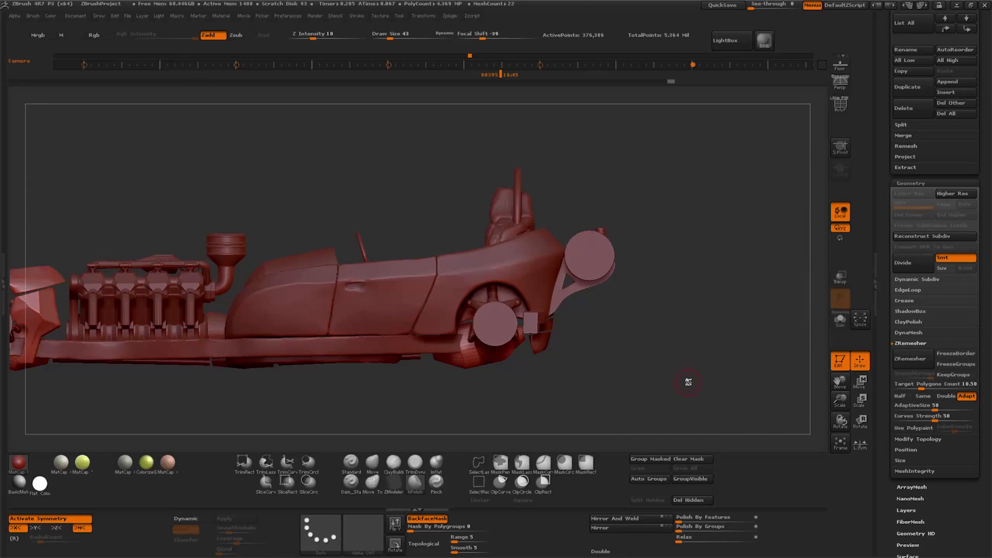
drag(684, 326, 682, 365)
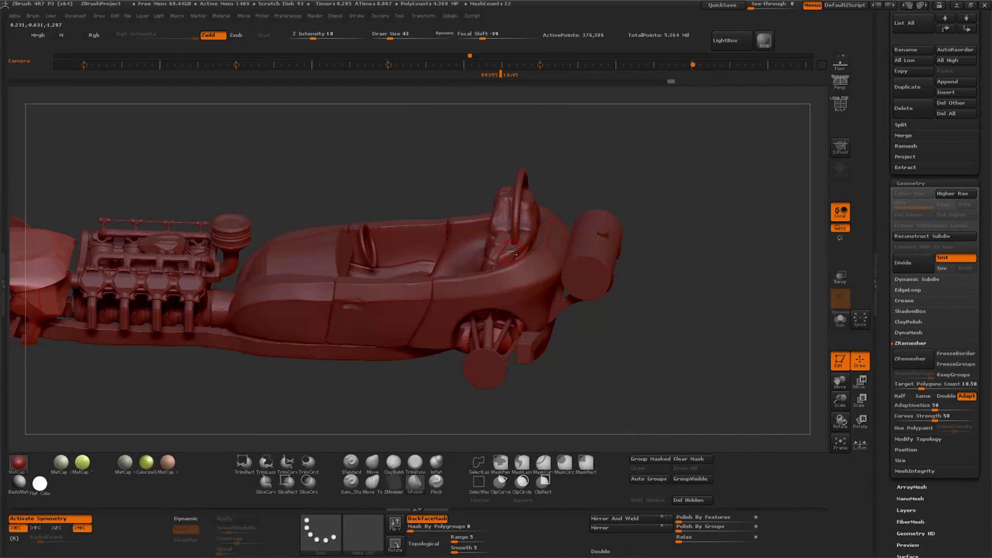
alt+click(537, 332)
click(840, 319)
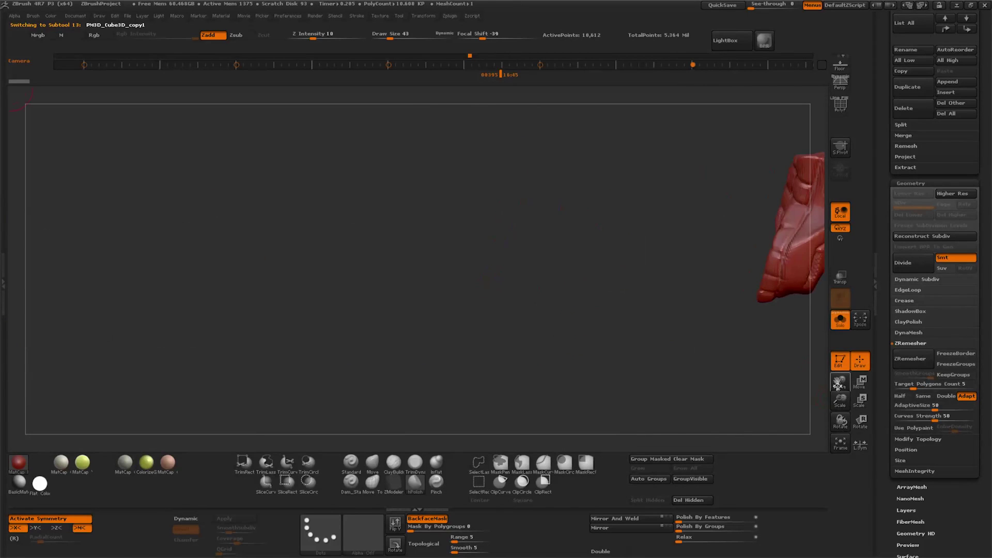
Mask the part's lower piece, polygroup it, hide the other group, and Split Hidden.
mouse_move(693, 377)
mouse_down()
mouse_move(572, 383)
mouse_move(610, 369)
mouse_up()
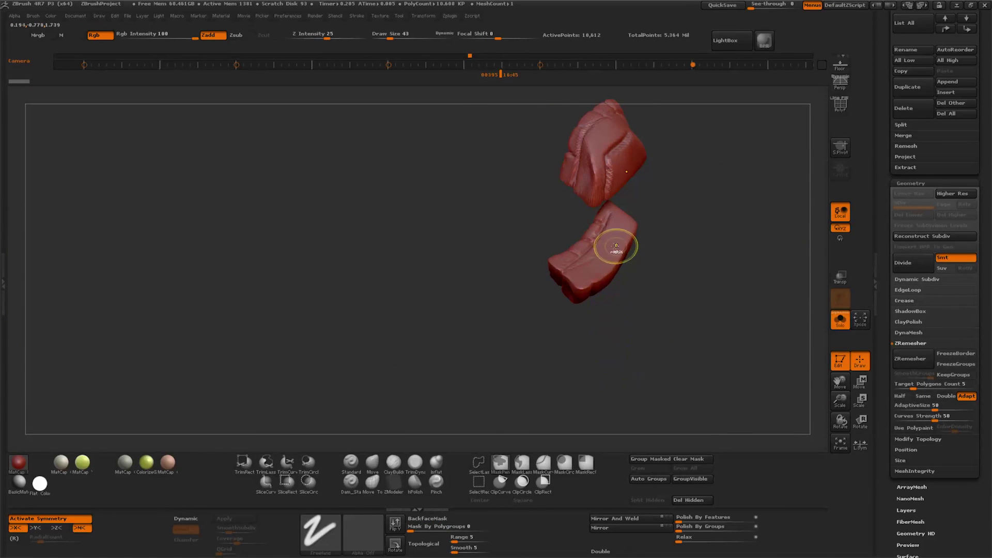
ctrl+drag(622, 240, 577, 278)
mouse_move(622, 240)
mouse_down()
mouse_move(598, 280)
mouse_move(673, 264)
mouse_up()
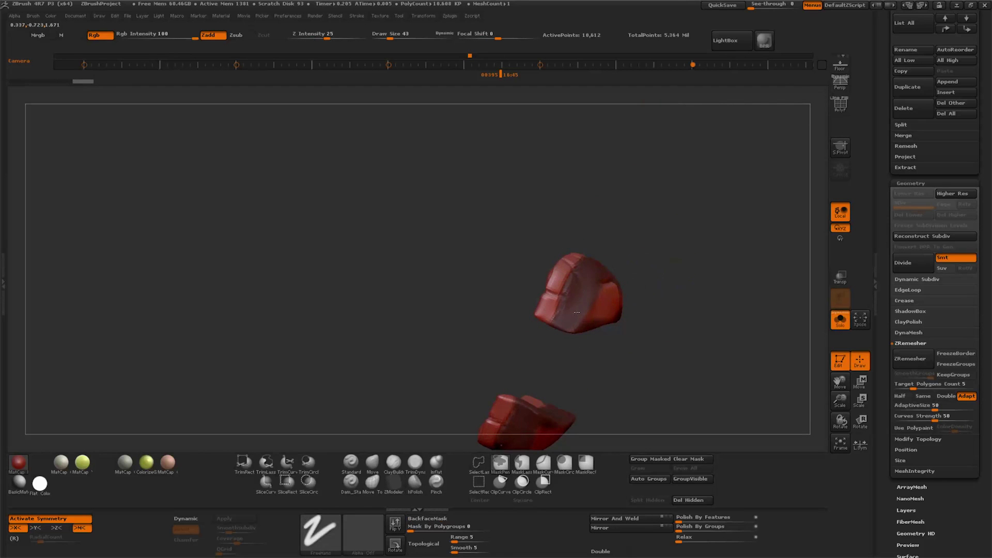
drag(673, 308, 657, 304)
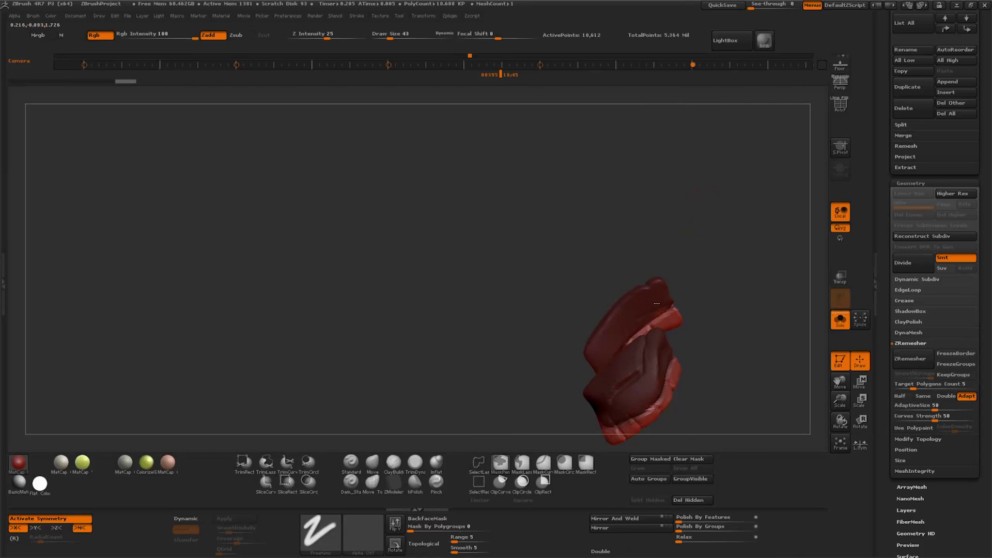
drag(682, 188, 688, 347)
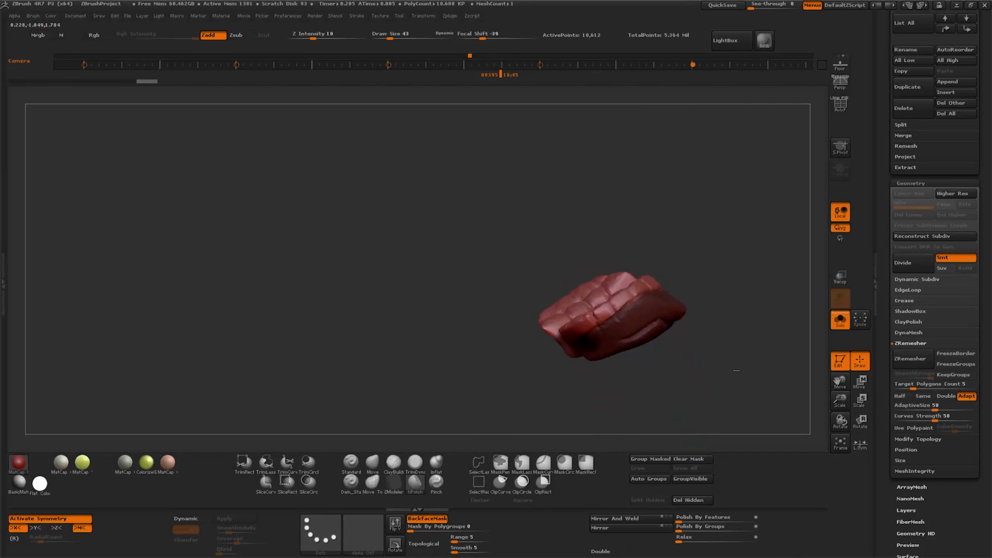
click(699, 460)
ctrl+shift+click(659, 357)
click(659, 501)
Turn on Double in Display Properties so the inset pieces render double-sided.
drag(882, 489, 882, 480)
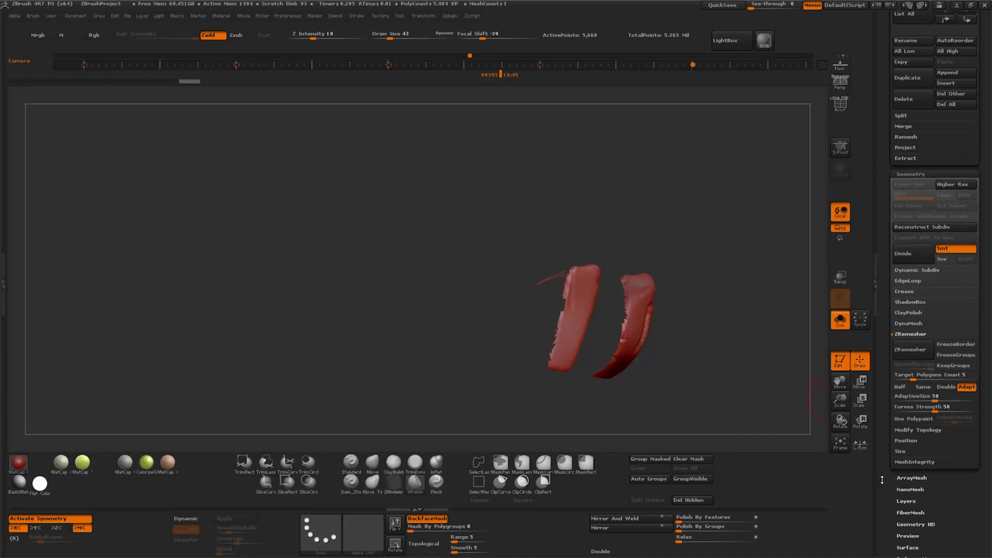
scroll(882, 480, down, 5)
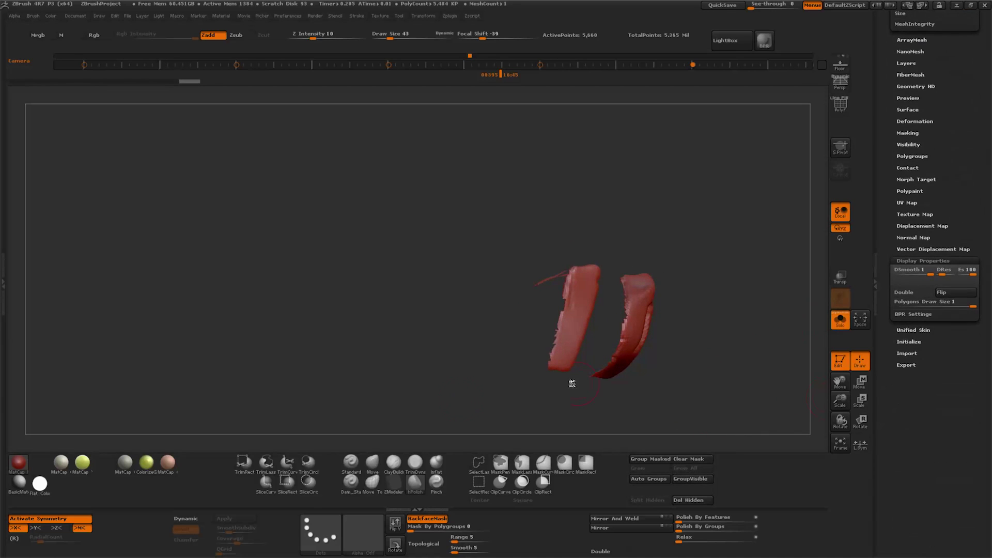
click(615, 553)
drag(672, 424, 750, 362)
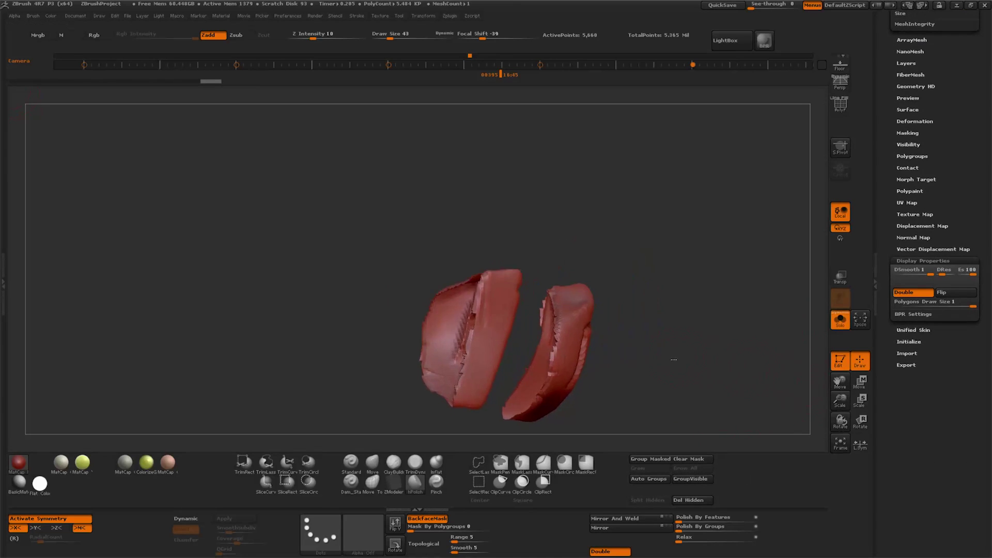
click(920, 260)
scroll(883, 269, up, 10)
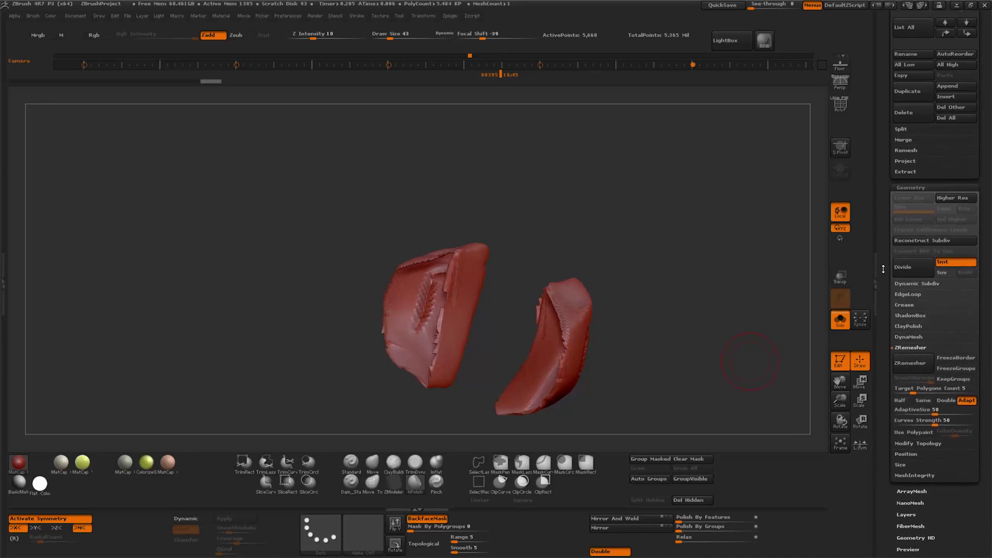
DynaMesh the two pieces into solid geometry and orbit to inspect them.
click(913, 337)
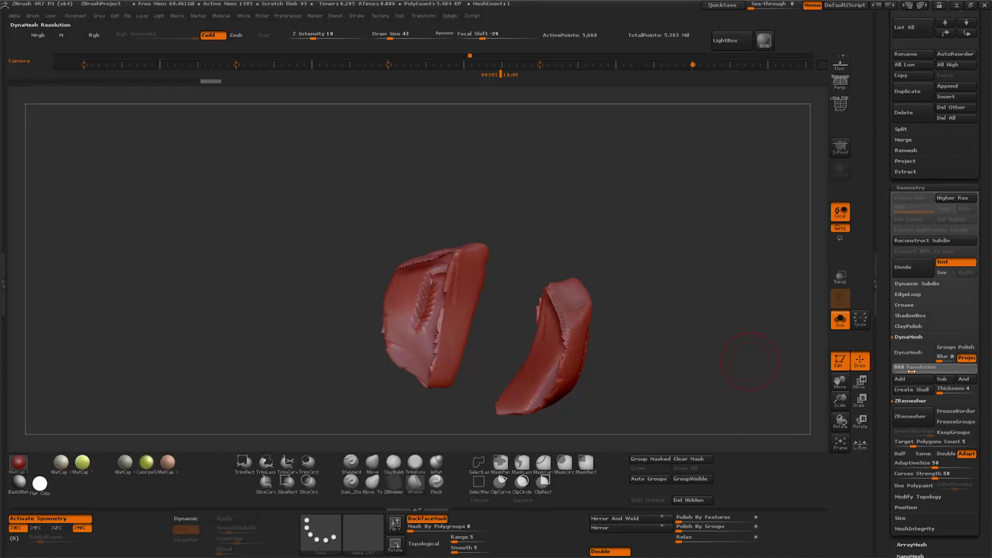
click(909, 352)
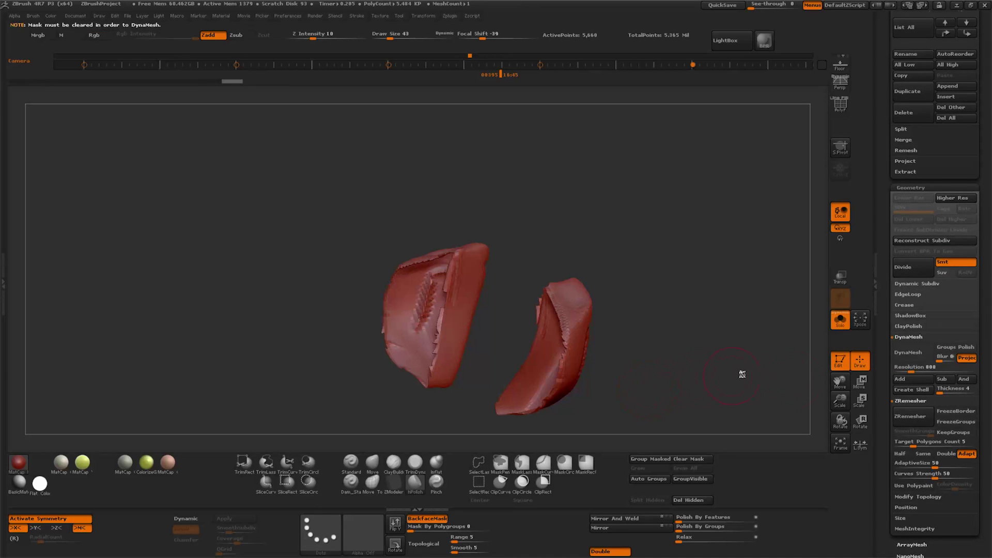
click(908, 353)
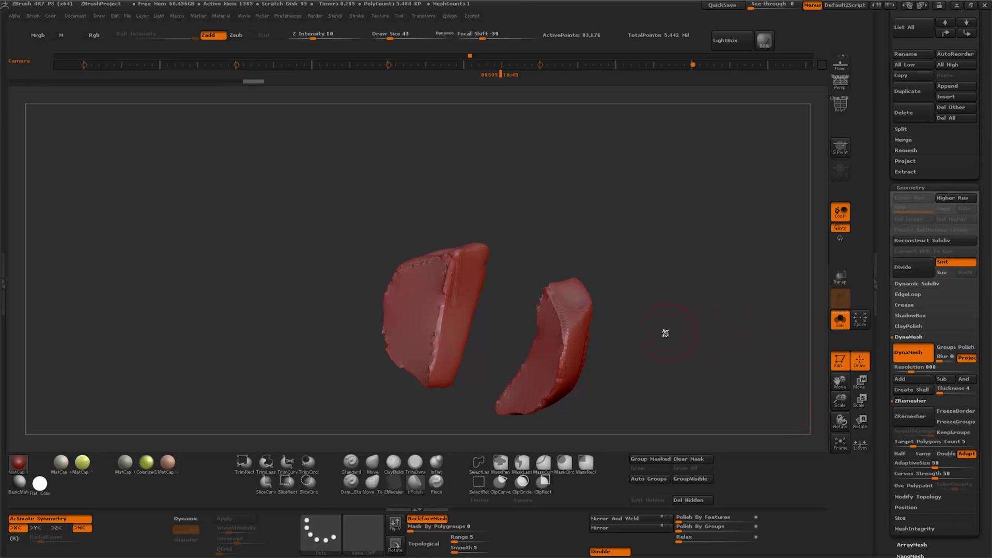
drag(669, 351, 563, 315)
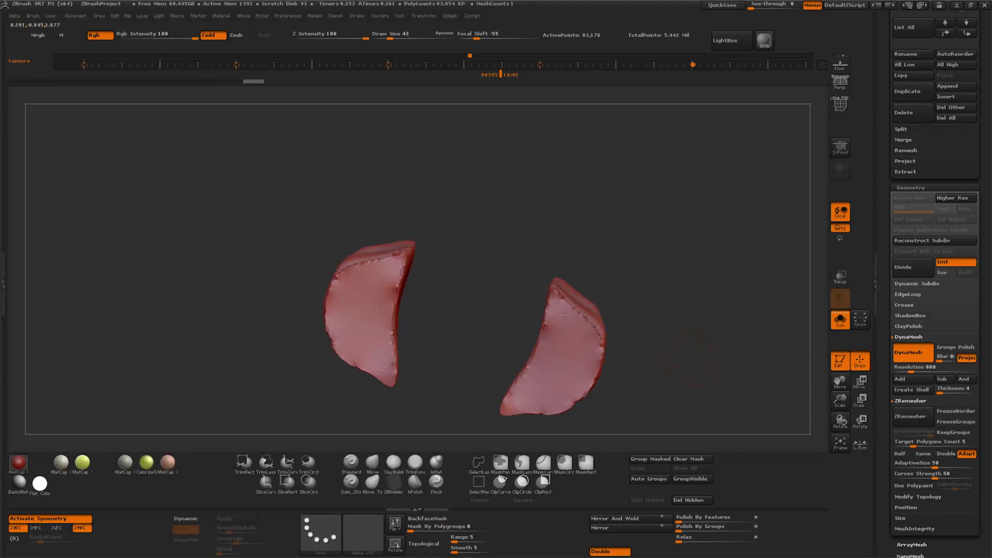
drag(526, 397, 611, 343)
drag(662, 368, 536, 424)
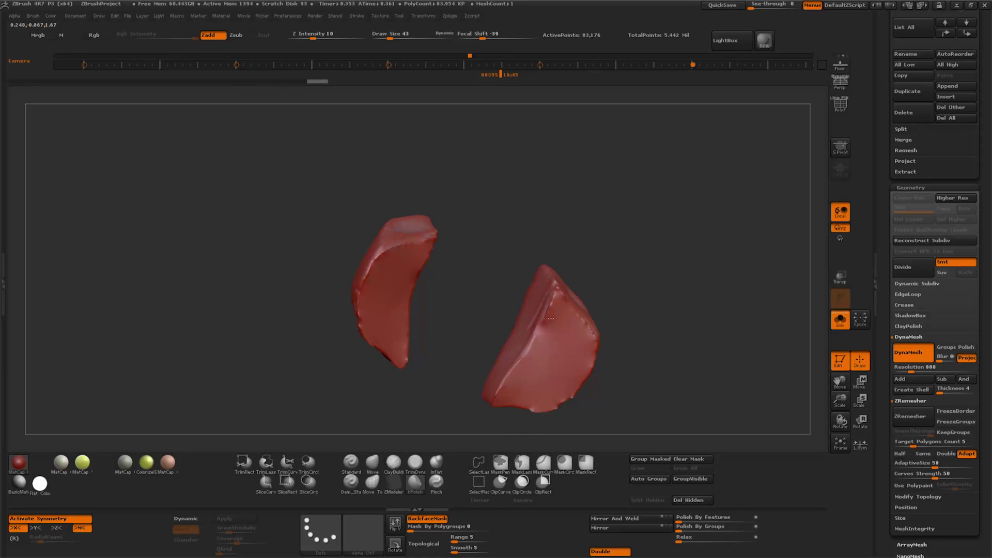
drag(666, 357, 579, 327)
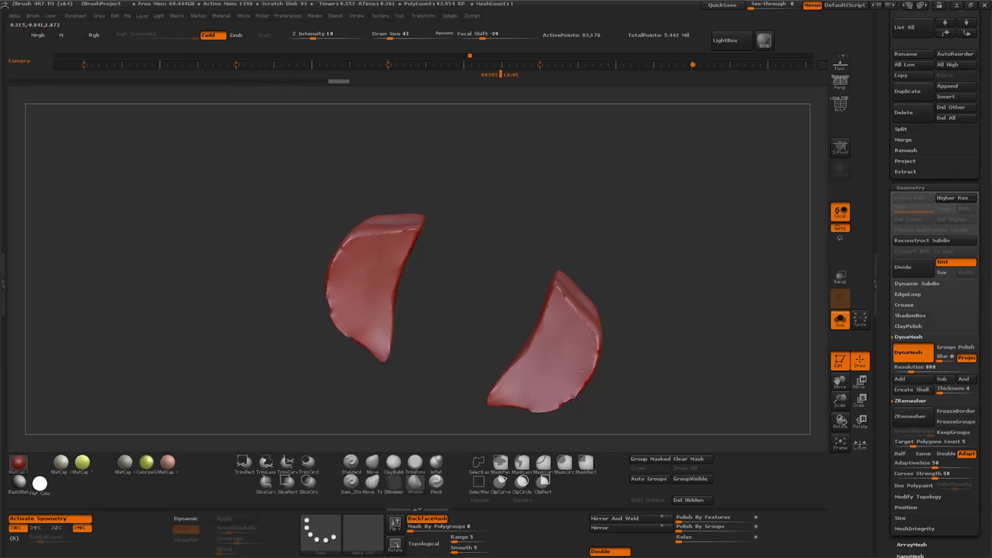
mouse_move(686, 373)
mouse_down()
mouse_move(580, 282)
mouse_move(587, 319)
mouse_up()
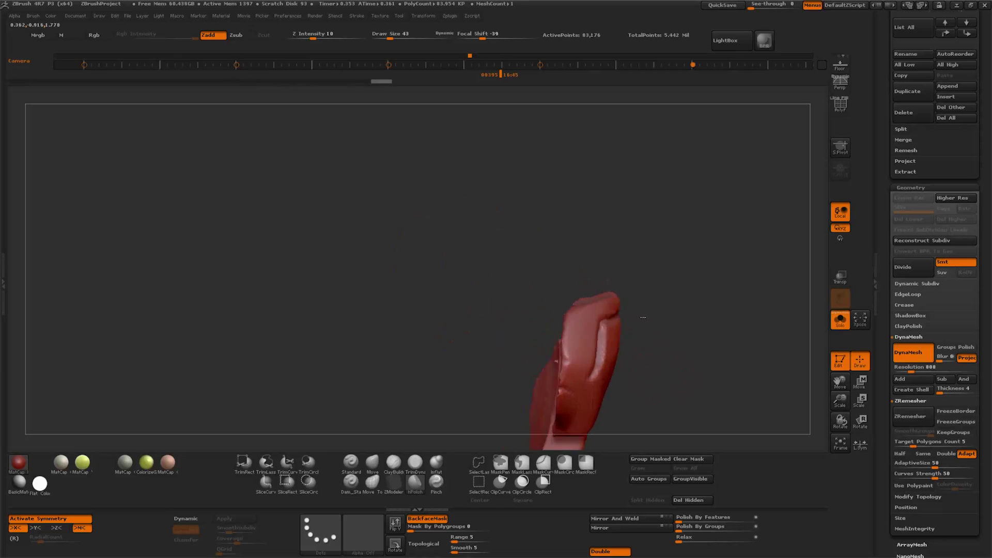
Orbit around the remeshed pieces to check their edges and gaps.
mouse_move(635, 380)
mouse_down()
mouse_move(653, 303)
mouse_move(702, 280)
mouse_up()
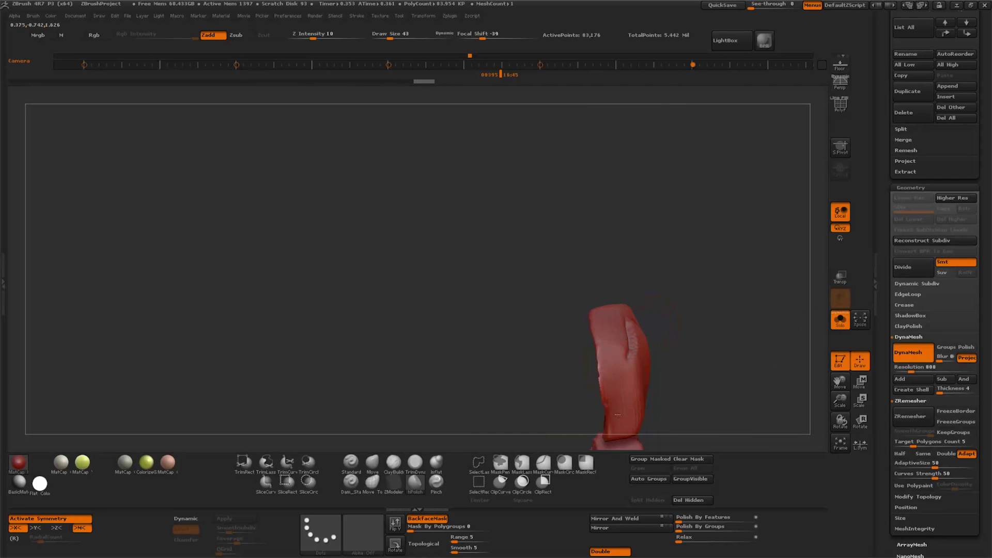
drag(617, 414, 633, 356)
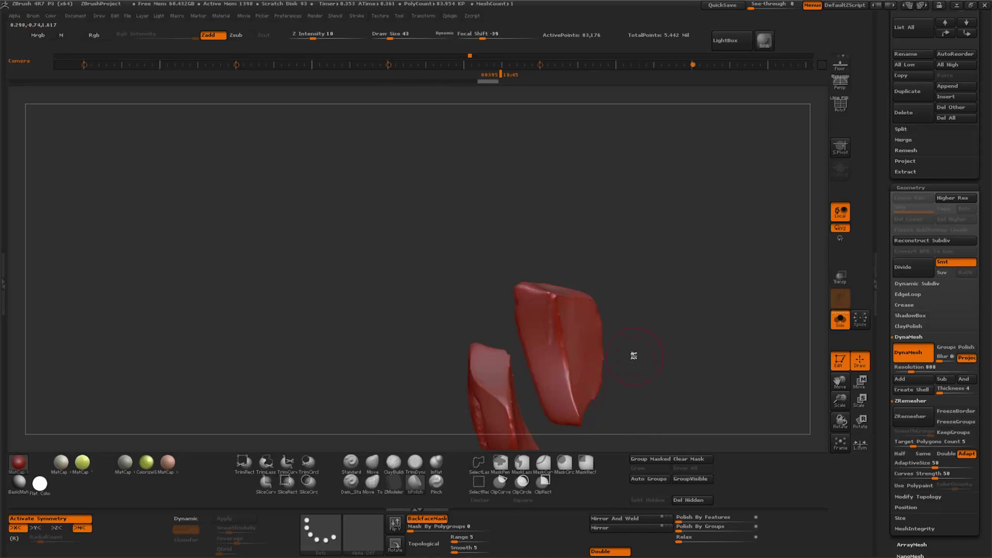
drag(664, 316, 546, 392)
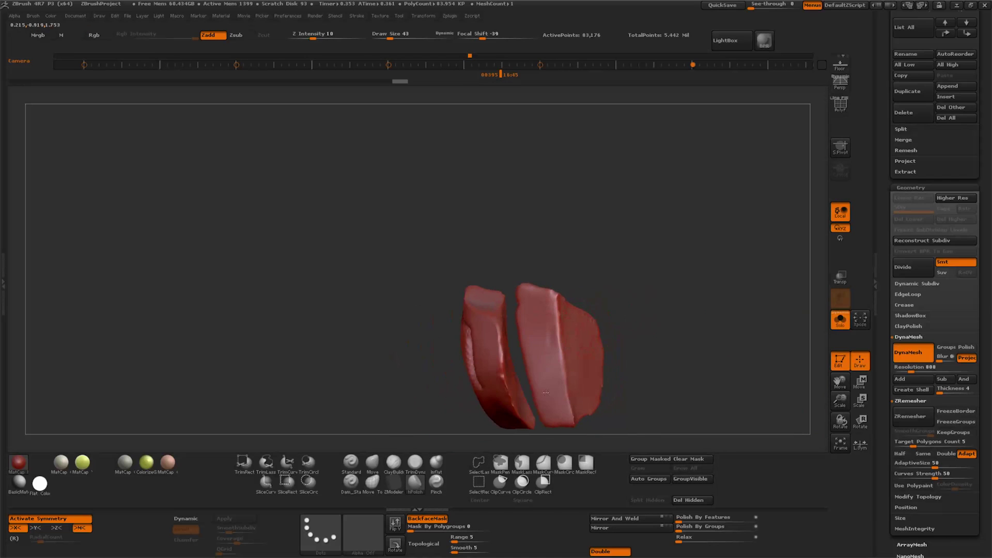
drag(550, 300, 558, 309)
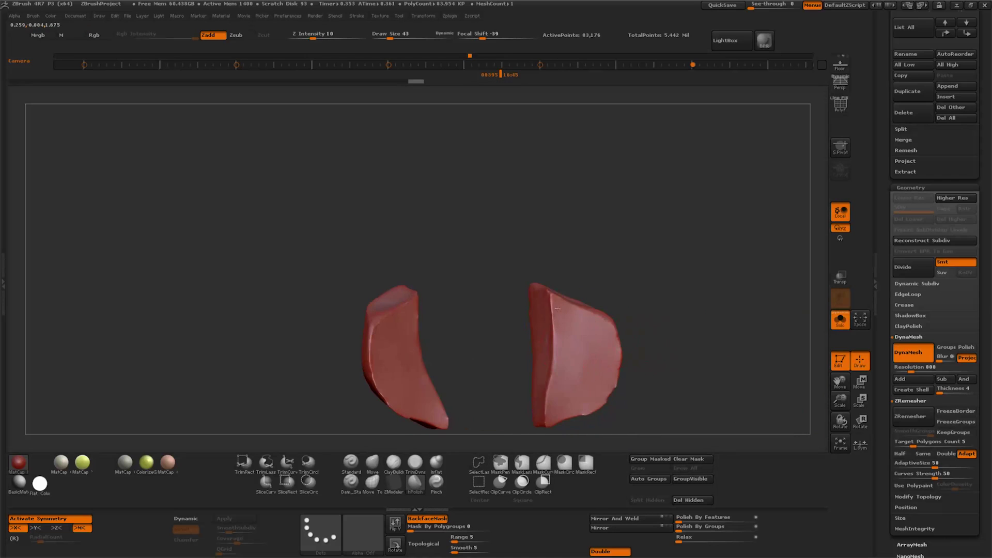
drag(558, 356, 546, 299)
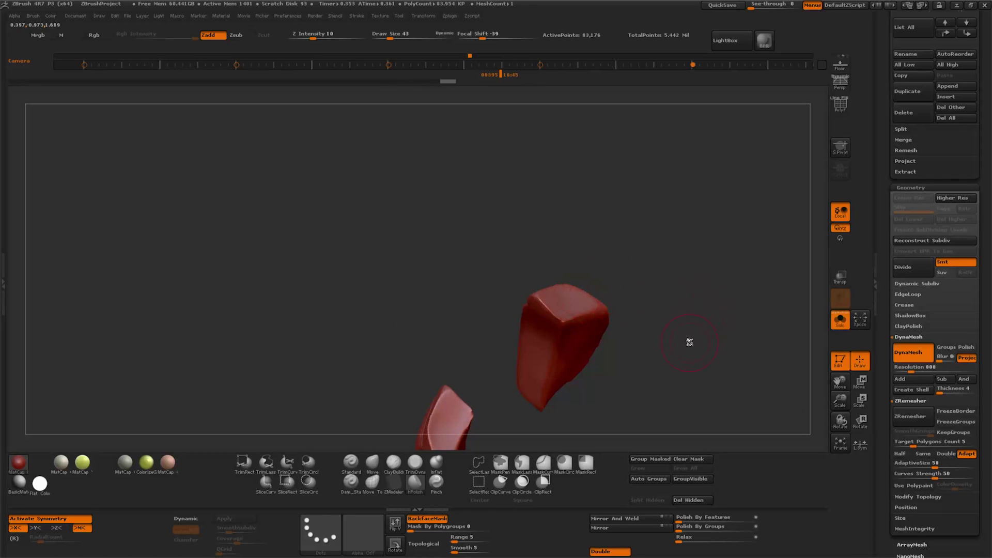
mouse_move(682, 365)
mouse_down()
mouse_move(667, 332)
mouse_move(607, 321)
mouse_up()
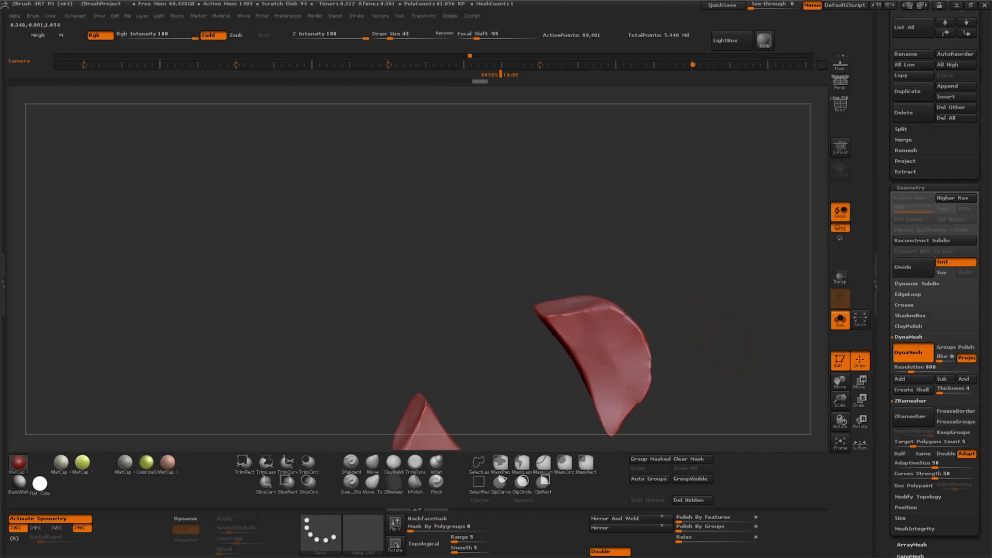
shift+drag(704, 348, 704, 387)
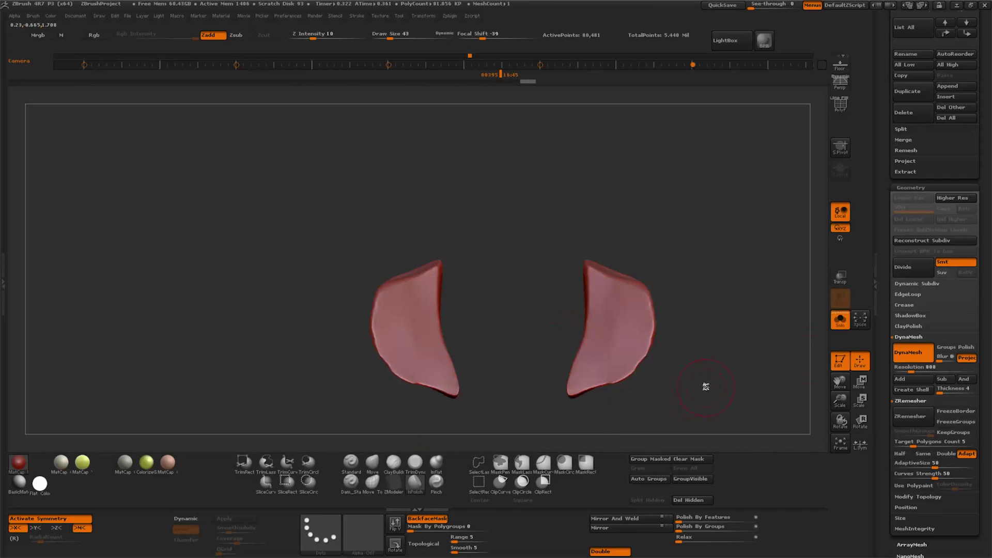
key(w)
drag(809, 394, 599, 356)
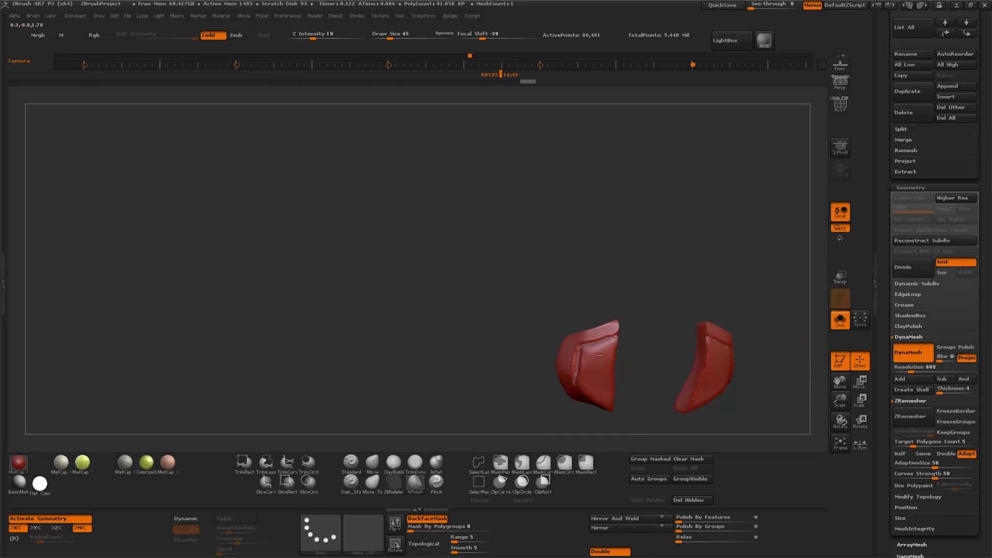
drag(622, 377, 586, 357)
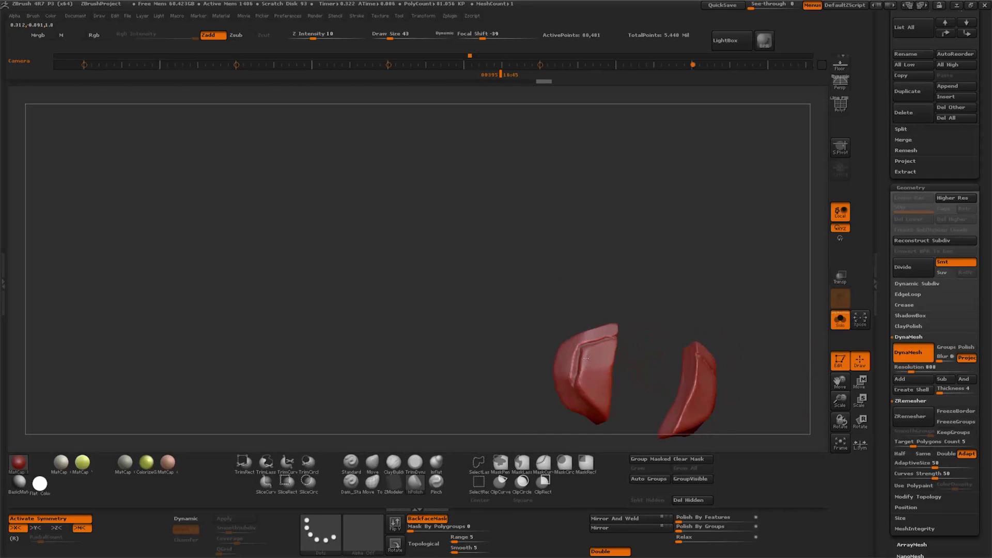
mouse_move(592, 394)
mouse_down()
mouse_move(639, 335)
mouse_move(679, 390)
mouse_move(707, 394)
mouse_move(689, 386)
mouse_move(666, 398)
mouse_move(583, 359)
mouse_up()
drag(670, 385, 743, 382)
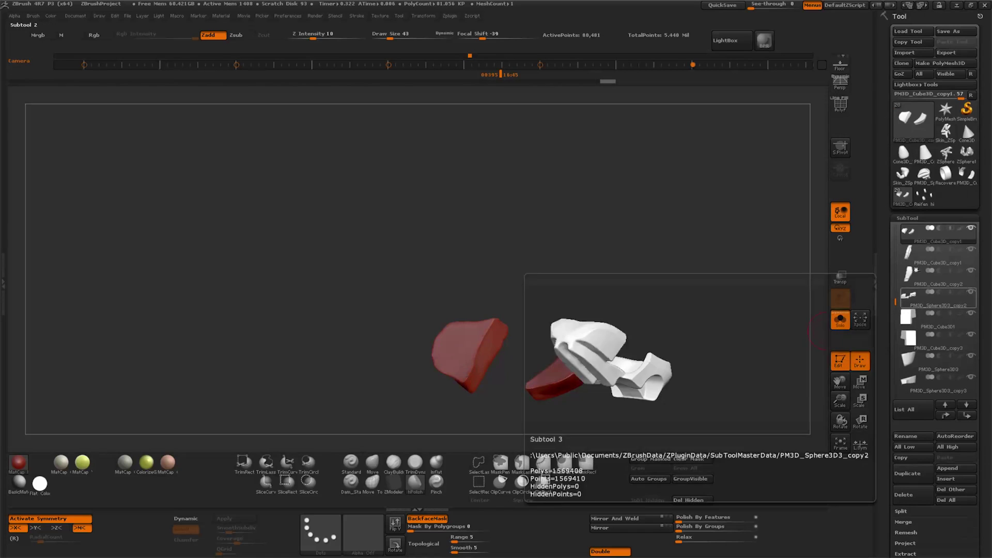
Select the other PM3D_Cube3D_copy1 piece and DynaMesh it into solid geometry.
mouse_move(781, 317)
mouse_down()
mouse_move(657, 375)
mouse_move(696, 384)
mouse_up()
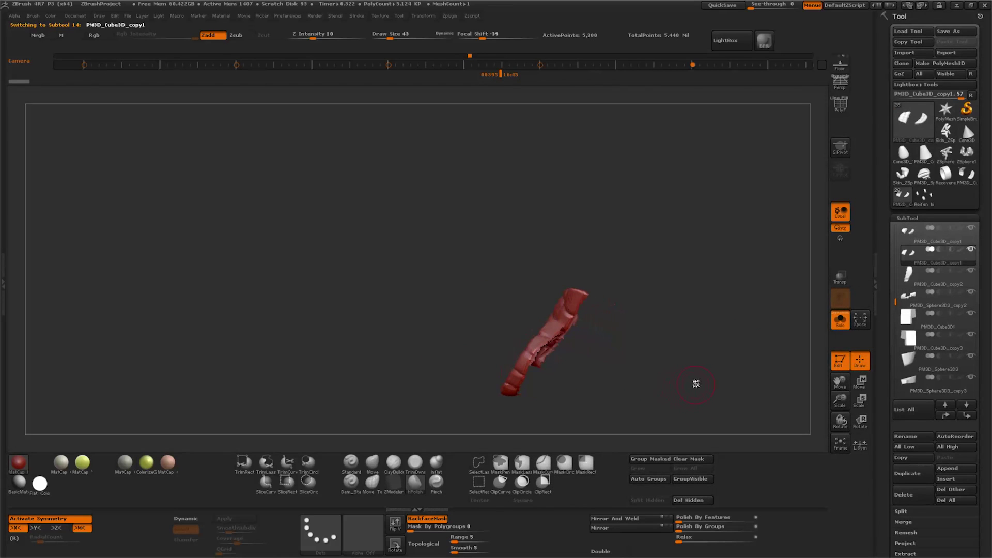
scroll(886, 321, down, 5)
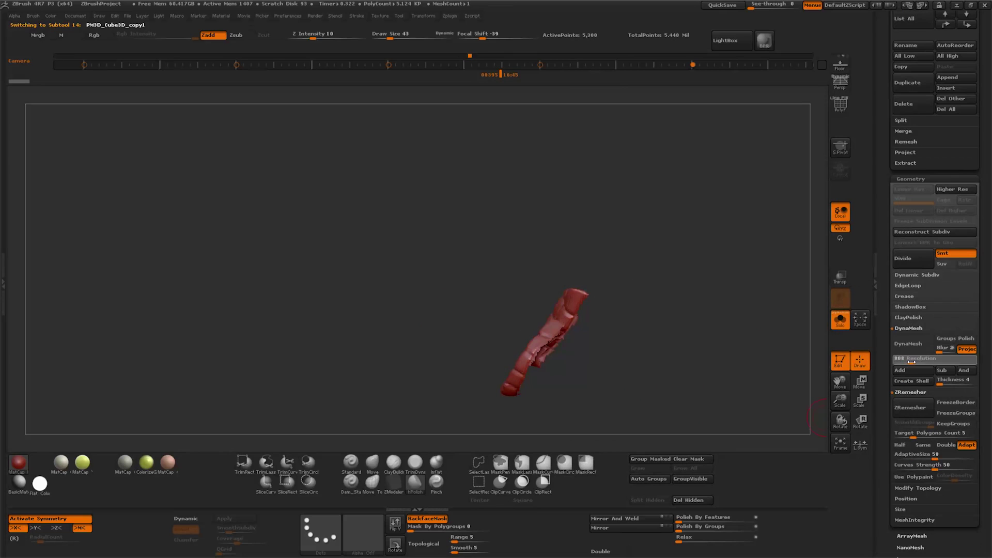
click(908, 344)
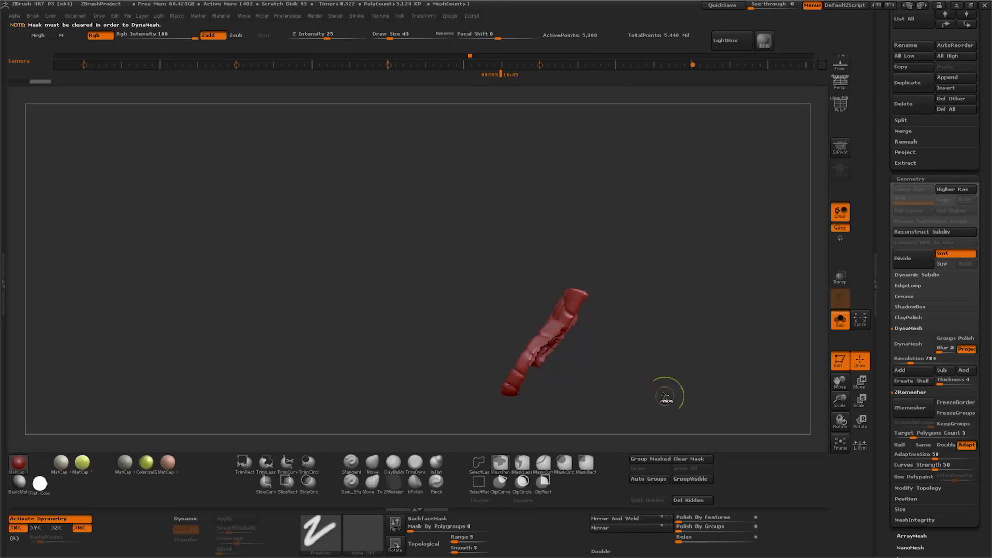
click(908, 344)
mouse_move(642, 370)
mouse_down()
mouse_move(625, 355)
mouse_move(521, 349)
mouse_up()
Inspect the two remeshed pieces, then turn Solo off to show the whole car.
drag(548, 391, 547, 383)
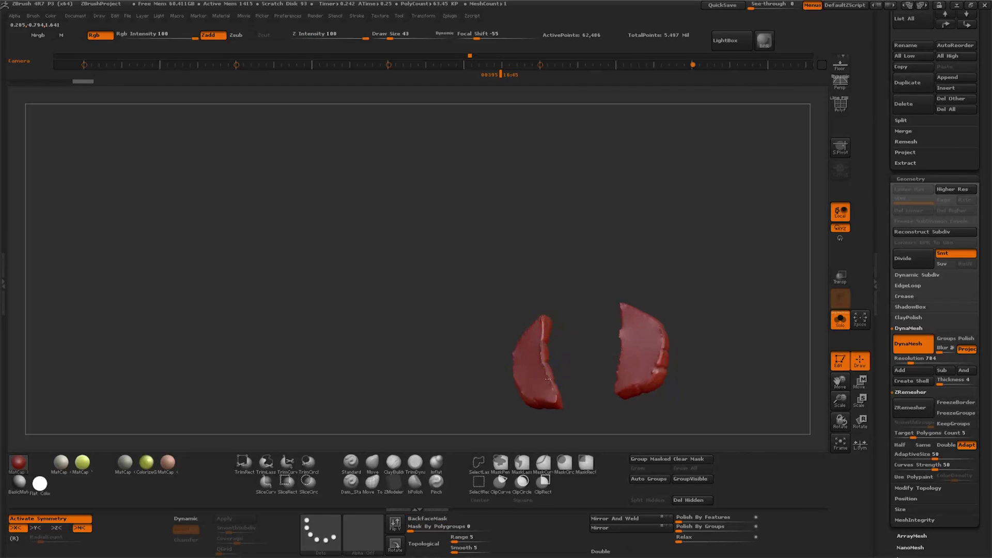
ctrl+right_drag(548, 383, 591, 377)
drag(592, 378, 540, 358)
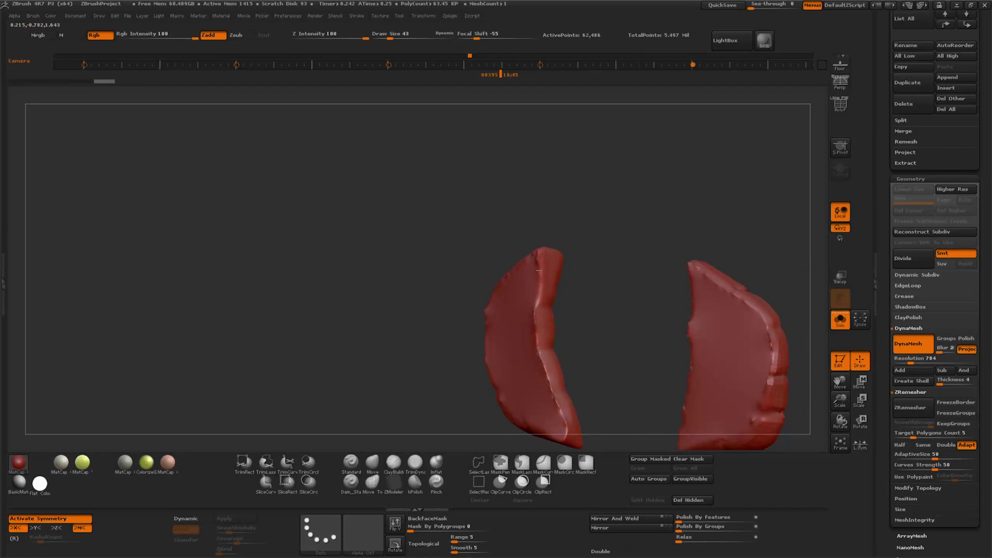
drag(649, 268, 521, 338)
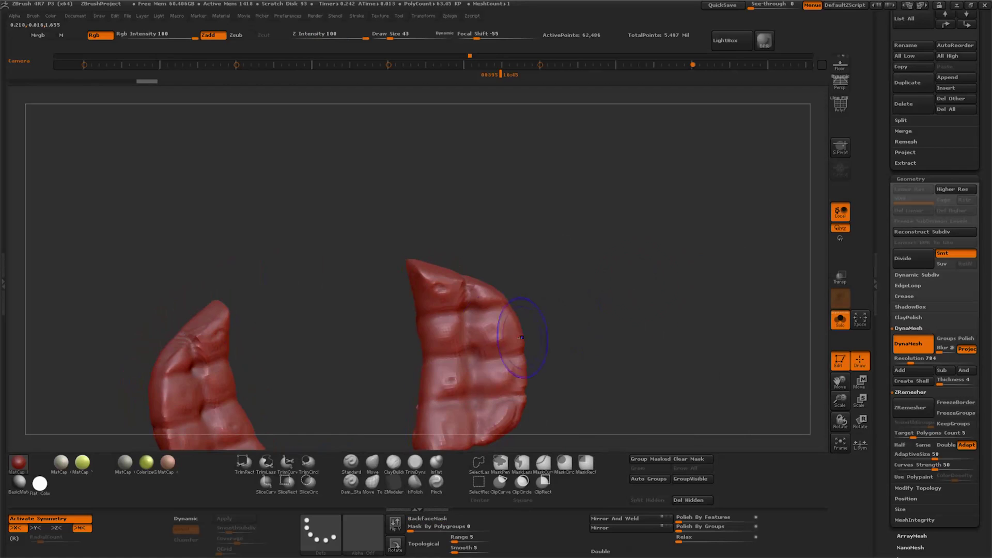
ctrl+right_drag(498, 436, 685, 370)
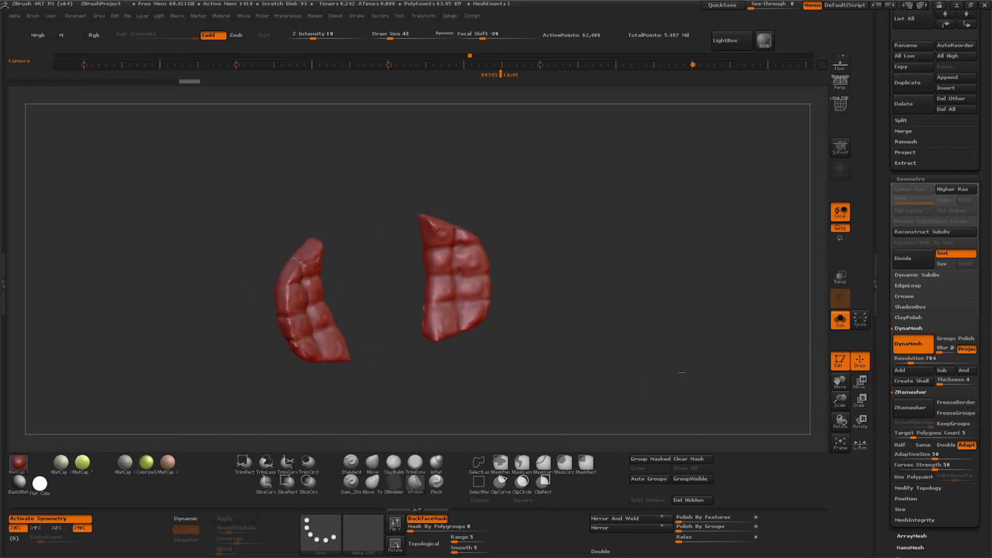
mouse_move(695, 354)
mouse_down()
mouse_move(467, 297)
mouse_move(456, 326)
mouse_up()
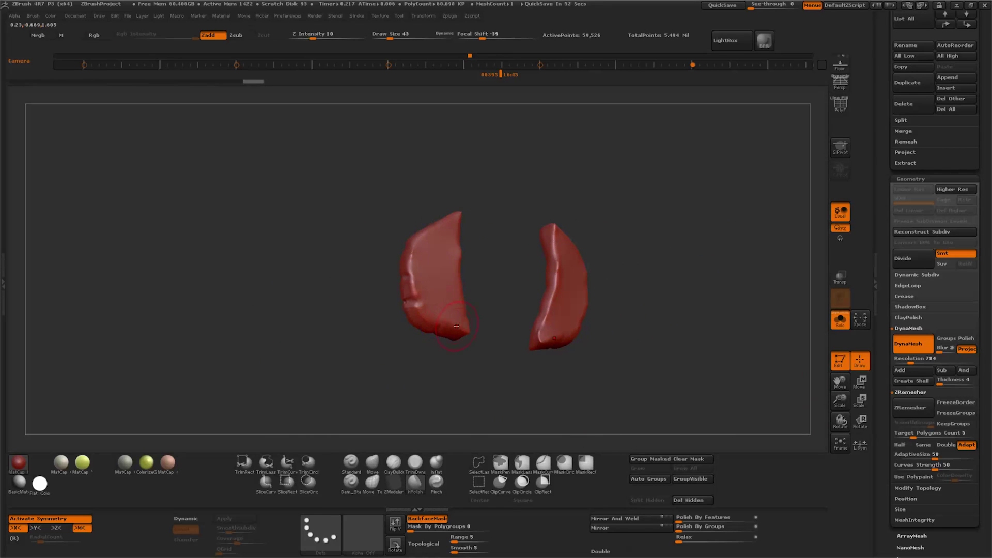
drag(879, 222, 879, 310)
click(840, 318)
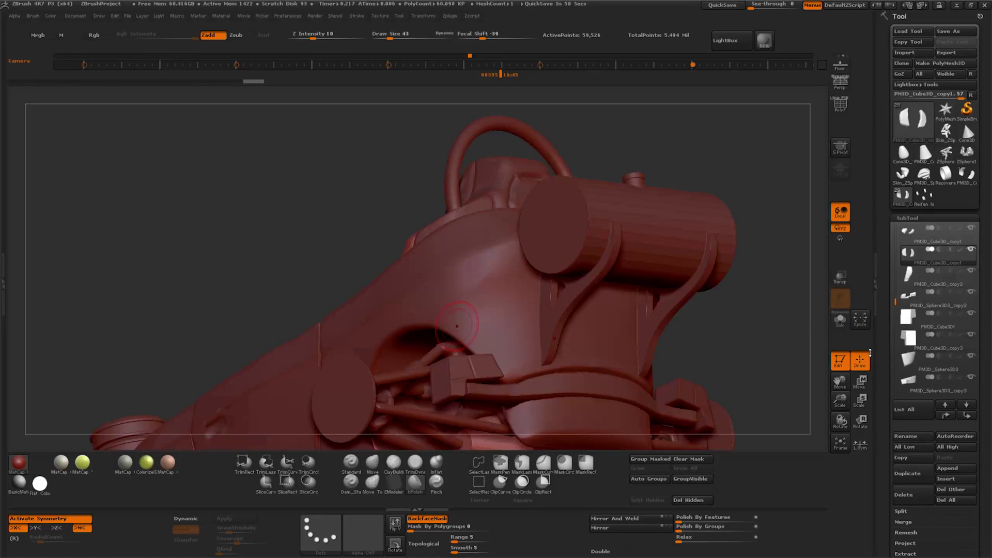
Solo the inset pieces, enlarge the brush, and browse Zplugin > Misc Utilities.
shift+click(973, 232)
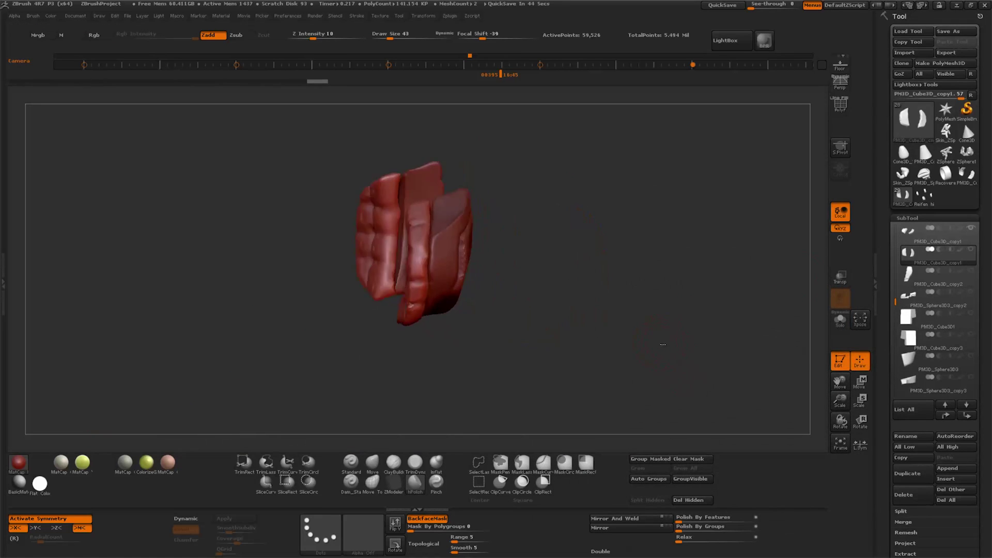
mouse_move(840, 408)
mouse_down()
mouse_move(579, 376)
mouse_move(601, 344)
mouse_up()
key(bracketright)
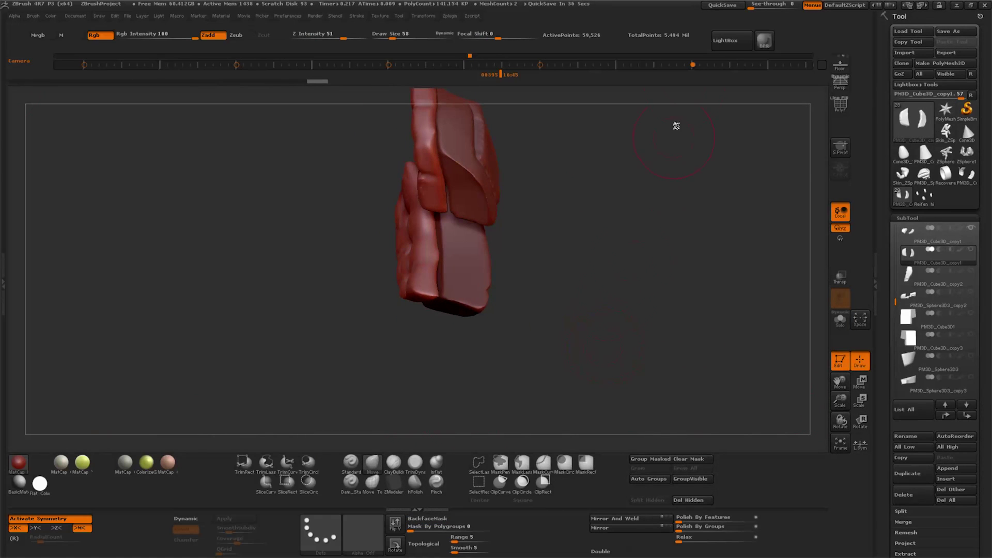
click(449, 16)
click(498, 46)
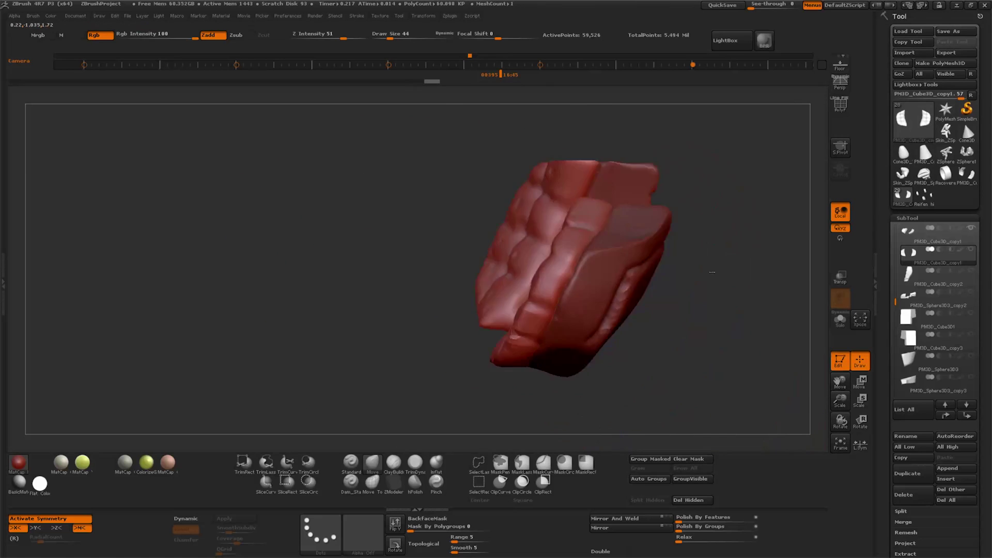
Select PM3D_Cube3D_copy2, lasso-mask the strip to keep, and hide the rest.
click(916, 279)
mouse_move(938, 277)
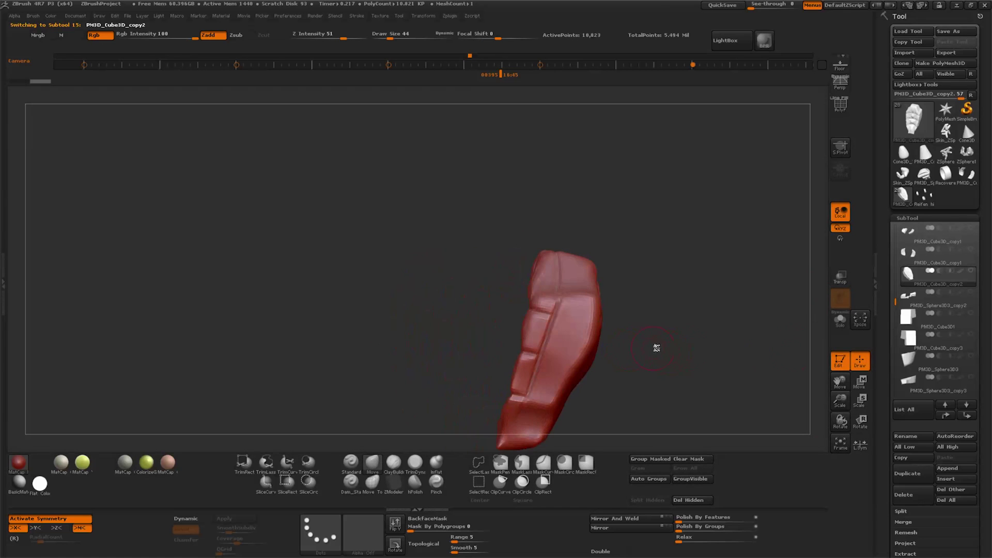
key(ctrl)
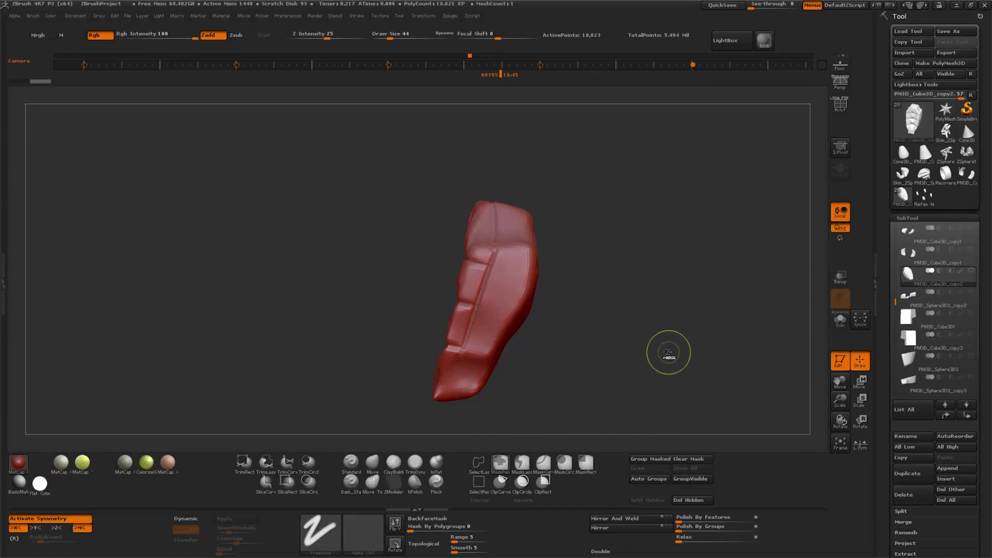
click(522, 462)
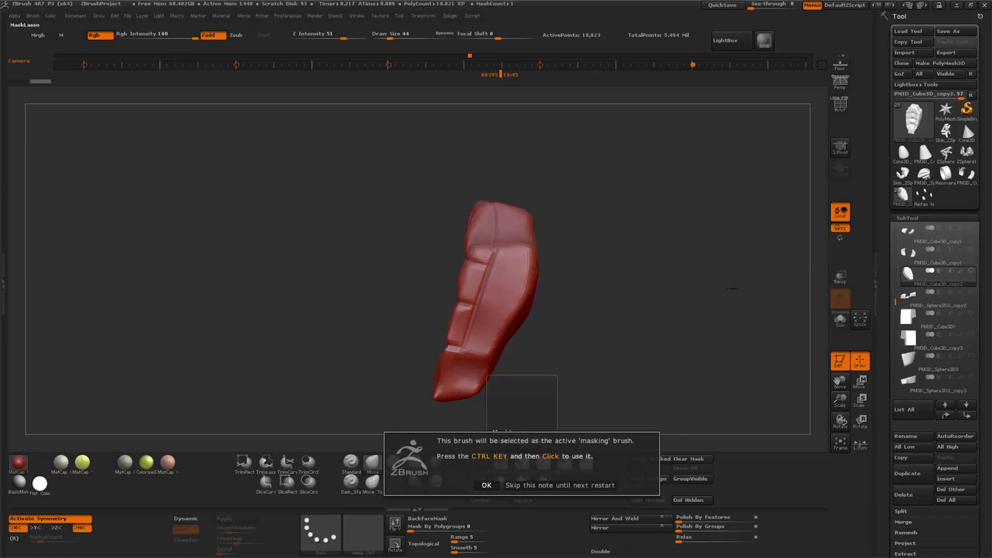
click(560, 485)
mouse_move(658, 310)
ctrl+mouse_down()
mouse_move(490, 193)
mouse_move(449, 409)
ctrl+mouse_up()
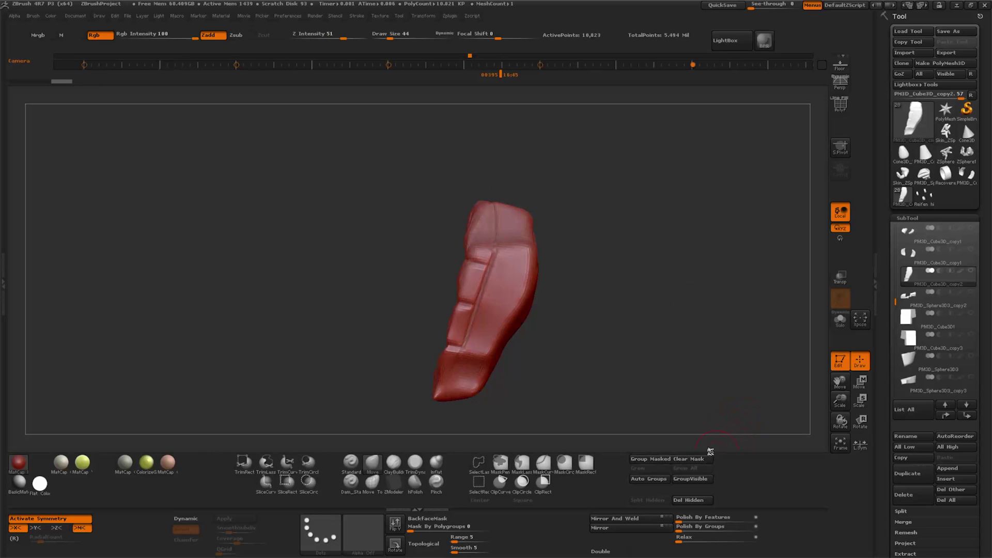
ctrl+shift+click(525, 284)
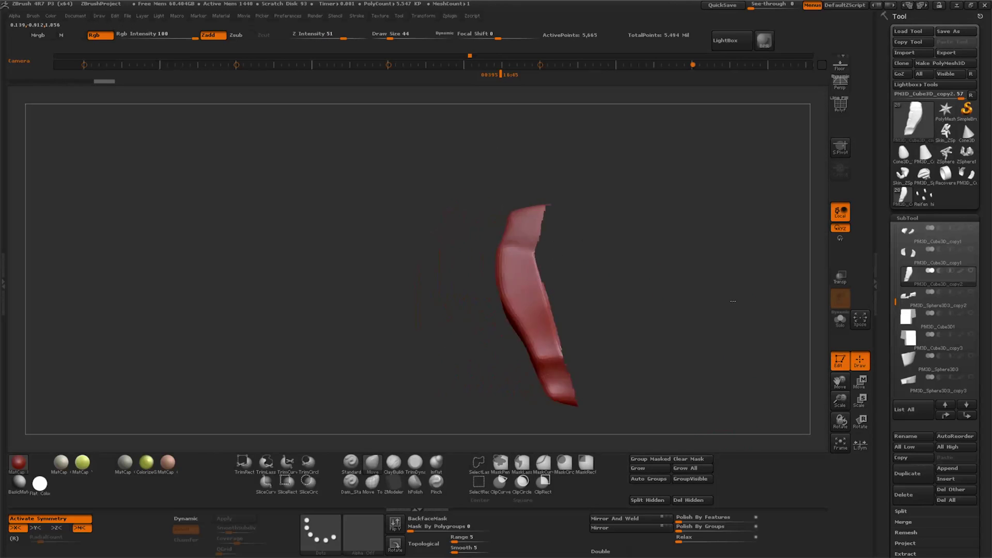
Delete the hidden geometry and DynaMesh the strip at resolution 736.
scroll(892, 408, down, 5)
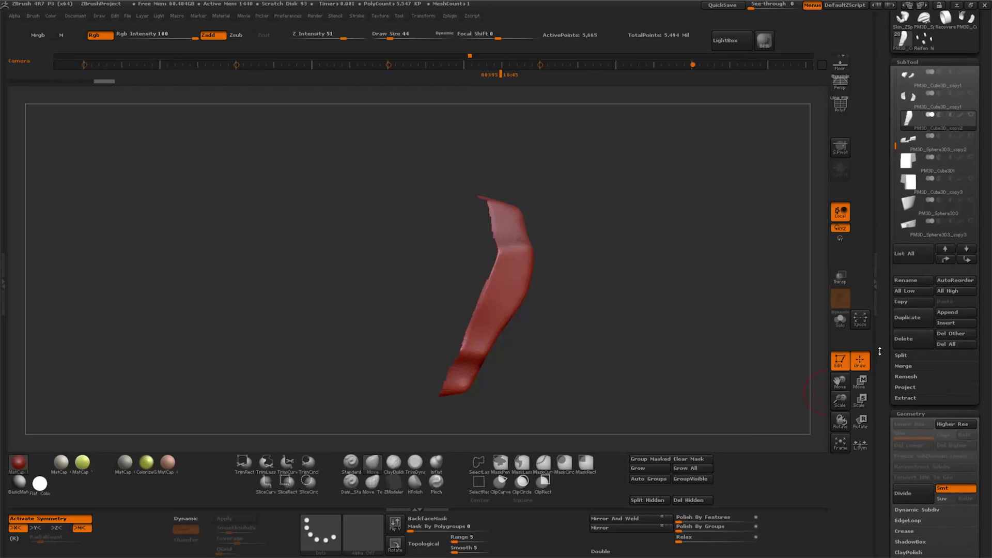
click(674, 502)
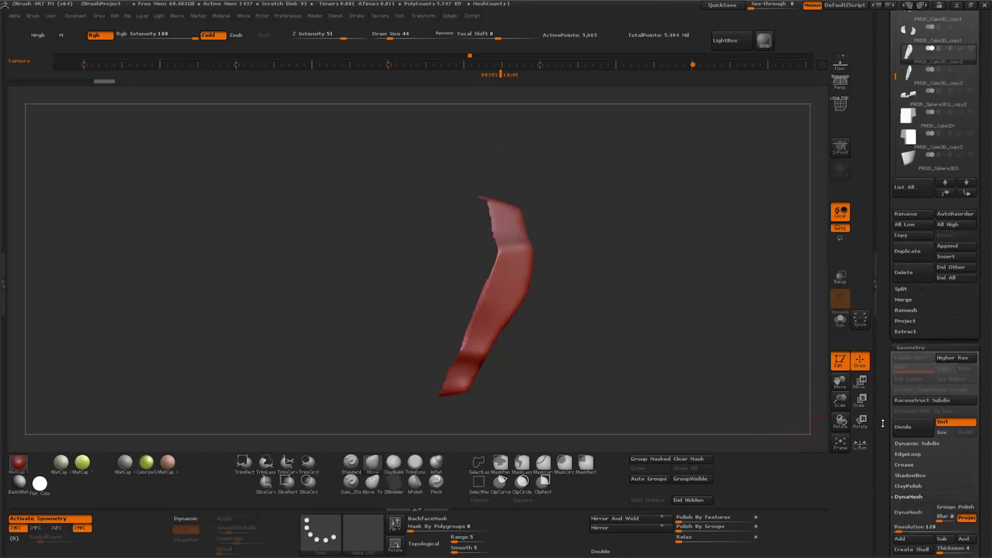
scroll(908, 304, down, 10)
drag(909, 304, 913, 304)
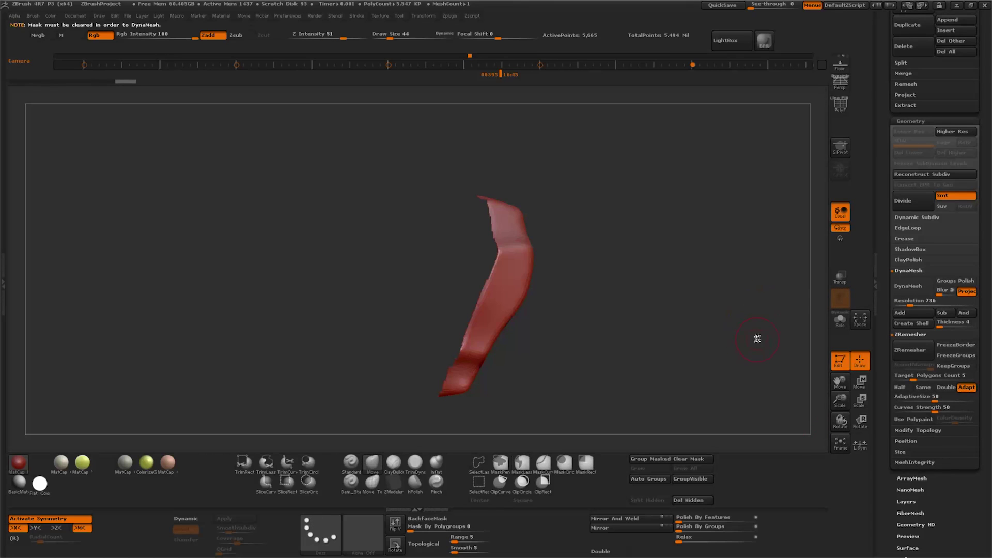
click(918, 288)
Re-DynaMesh the plate to smooth its top ridge and turn it to its broad face.
drag(635, 343, 518, 329)
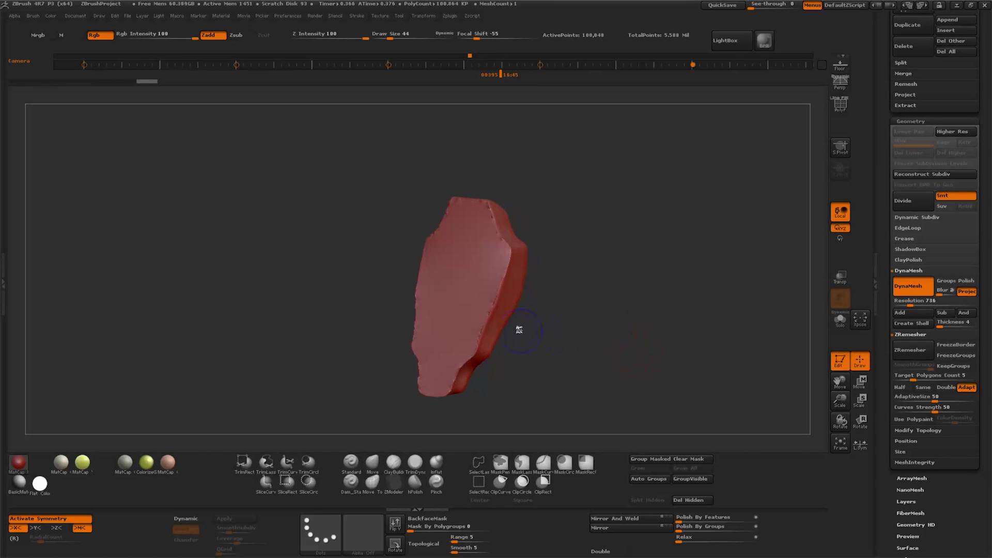
ctrl+drag(656, 288, 605, 332)
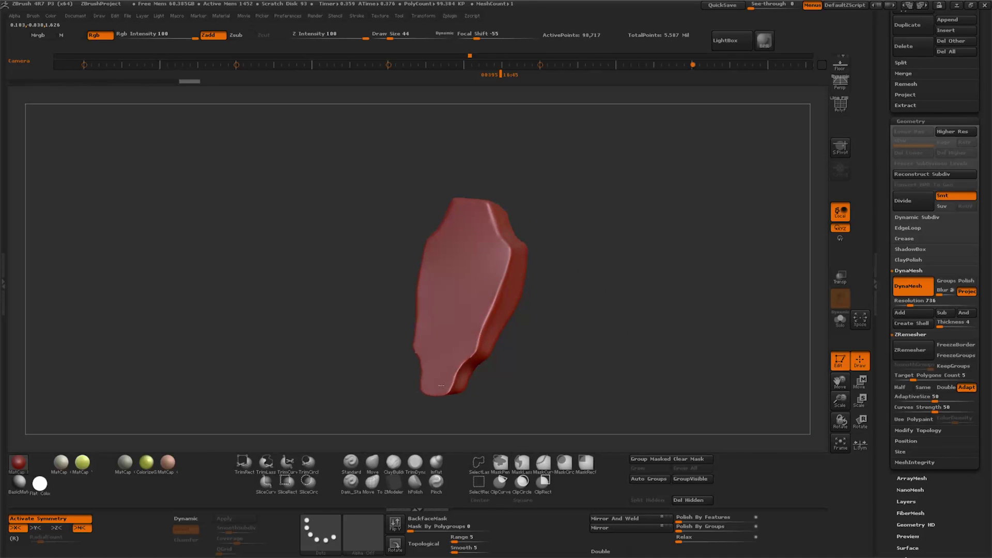
key(b)
key(m)
key(v)
drag(441, 385, 618, 307)
key(b)
key(m)
key(v)
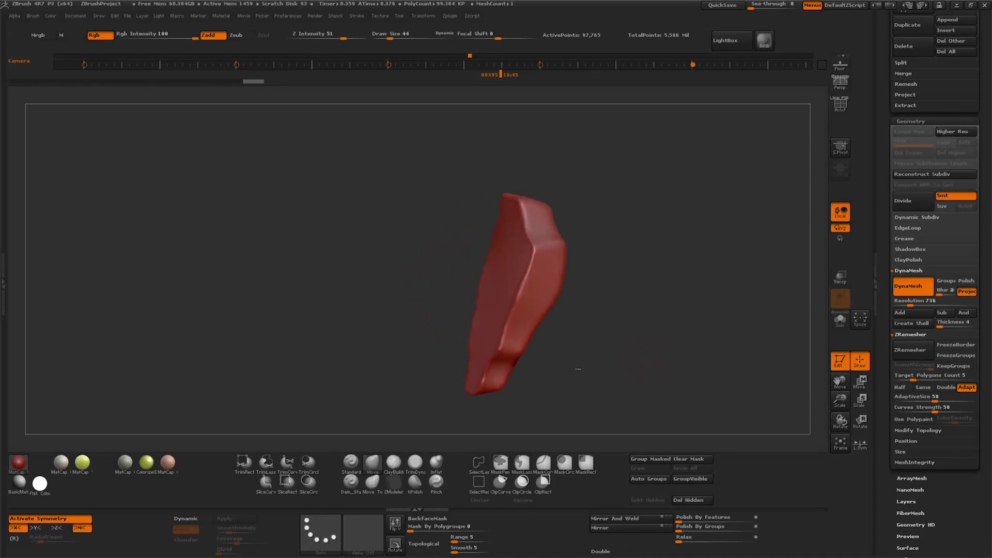
drag(647, 358, 459, 367)
drag(833, 400, 635, 341)
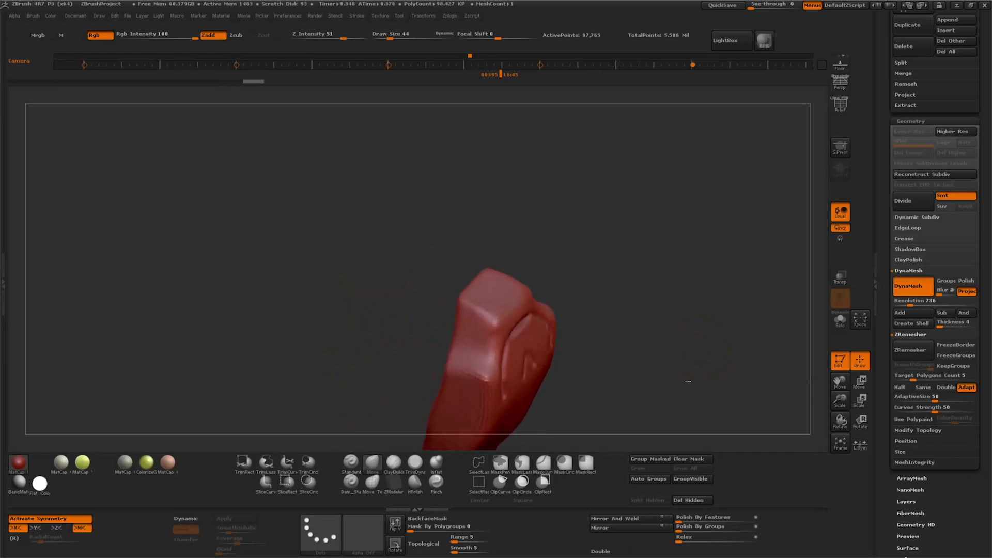
Pick the Dam_Standard brush and turn the plate to show more side face.
key(b)
key(d)
key(s)
mouse_move(555, 341)
mouse_down()
mouse_move(657, 333)
mouse_move(632, 351)
mouse_move(692, 350)
mouse_up()
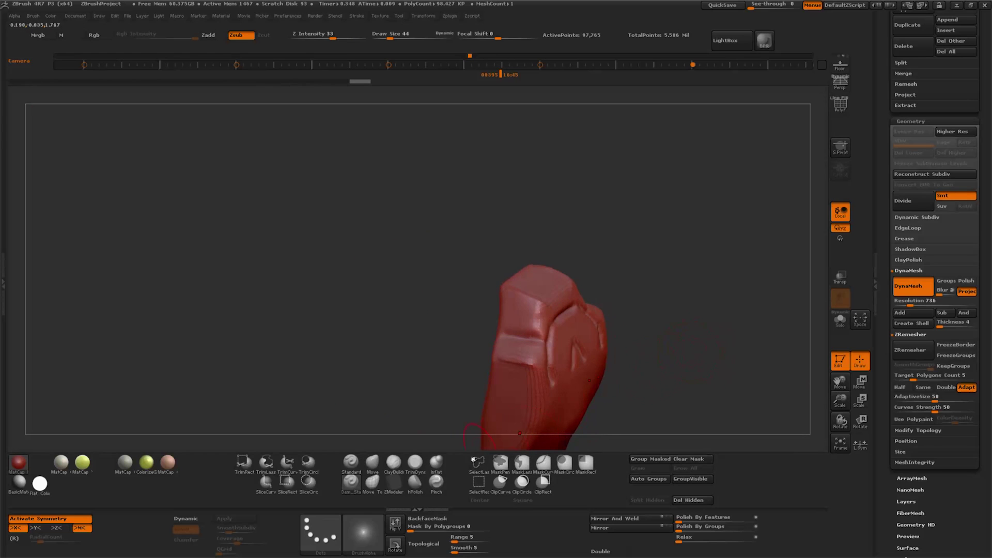
Switch to hPolish and orbit through the plate's top, side and front faces.
key(b)
key(h)
key(p)
mouse_move(523, 311)
mouse_down()
mouse_move(544, 270)
mouse_move(547, 298)
mouse_up()
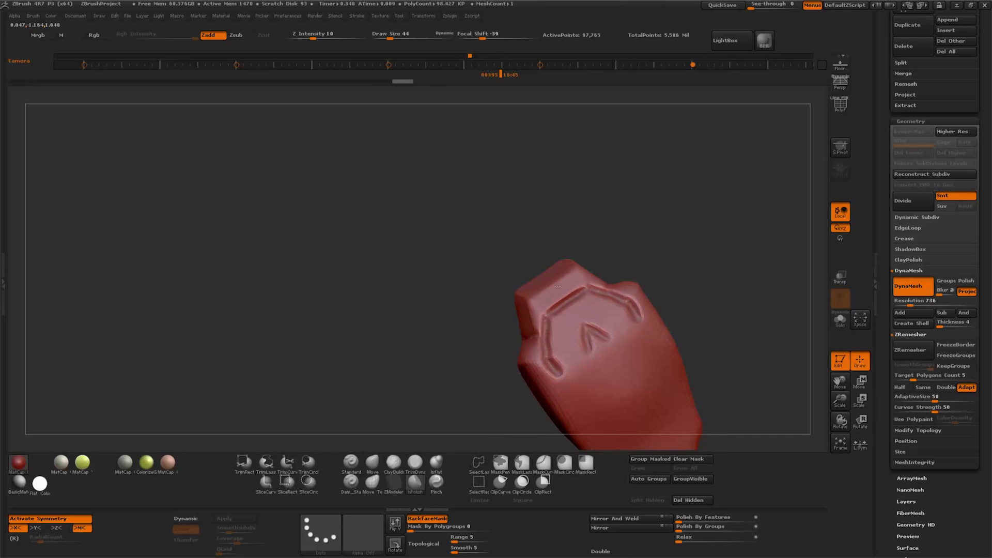
drag(705, 337, 558, 373)
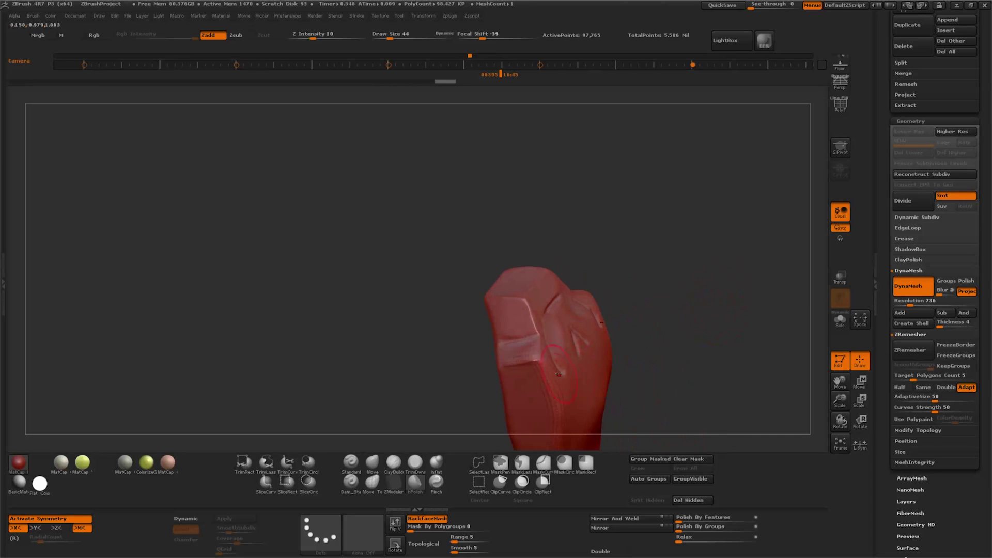
drag(639, 340, 520, 353)
drag(658, 363, 513, 383)
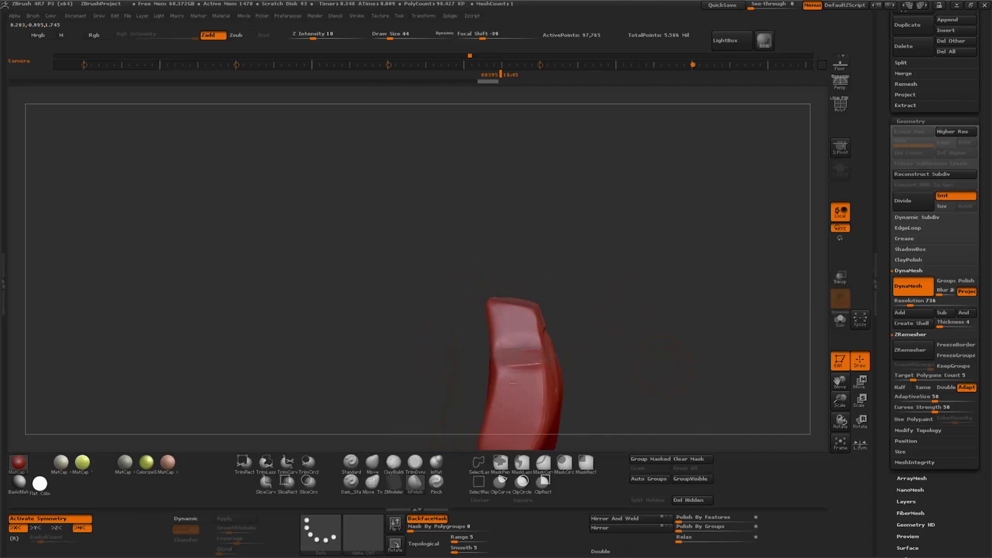
drag(791, 389, 613, 302)
mouse_move(488, 244)
mouse_down()
mouse_move(565, 395)
mouse_move(601, 347)
mouse_up()
Carve mirrored vertical grooves at Draw Size 26, then return to the hPolish brush.
key(bracketleft)
drag(448, 229, 452, 258)
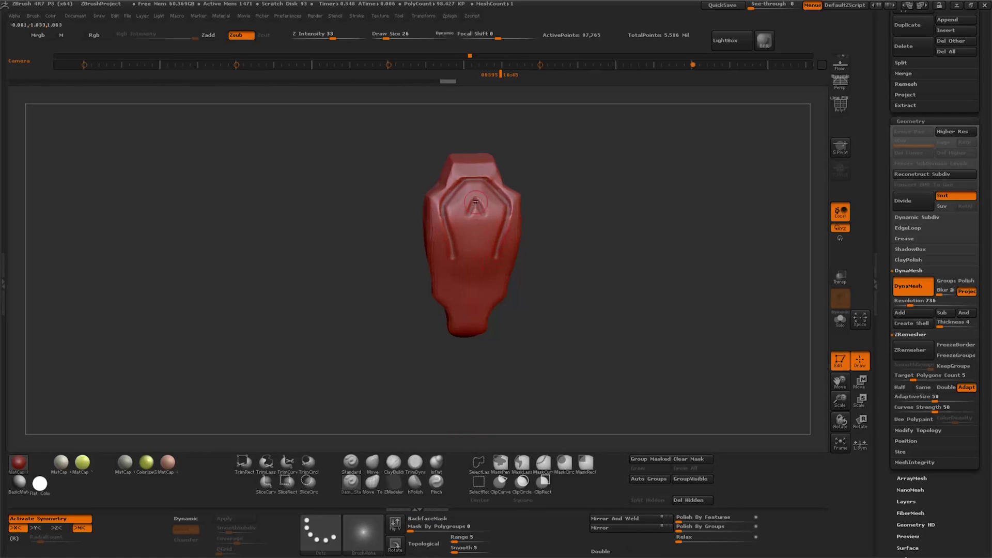
mouse_move(489, 225)
mouse_down()
mouse_move(633, 311)
mouse_move(613, 309)
mouse_up()
click(415, 481)
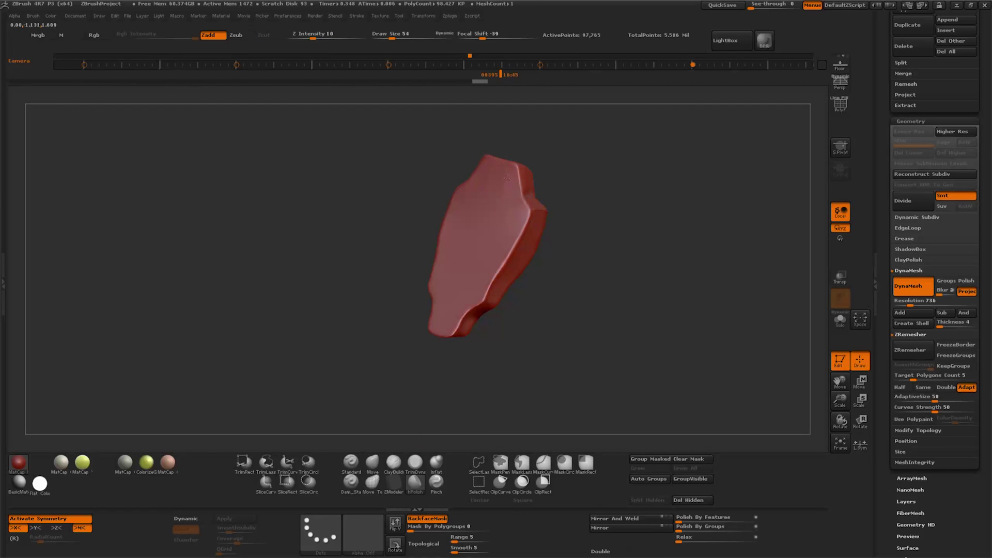
scroll(922, 279, up, 4)
Select the next panel piece and DynaMesh it at resolution 808 into a thicker solid.
scroll(920, 259, up, 4)
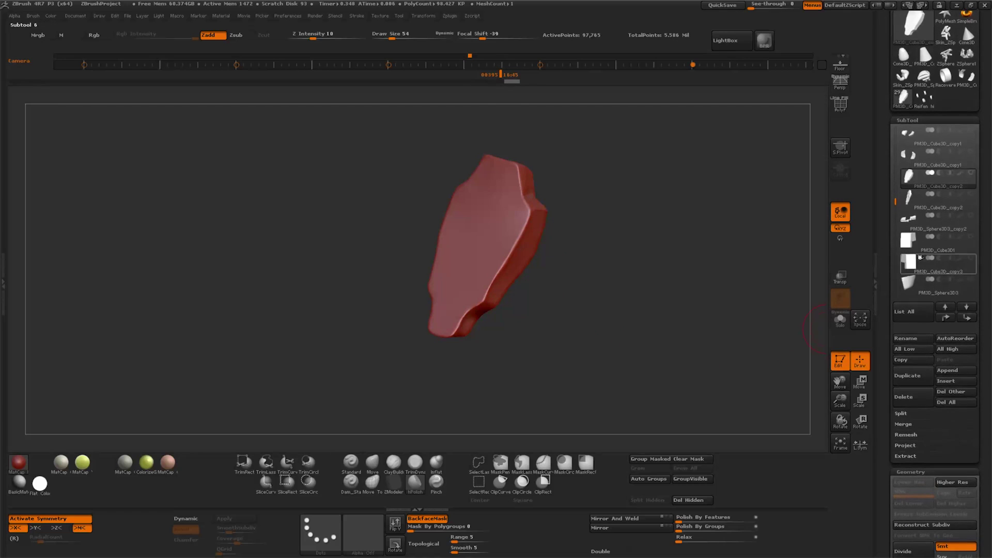
click(956, 200)
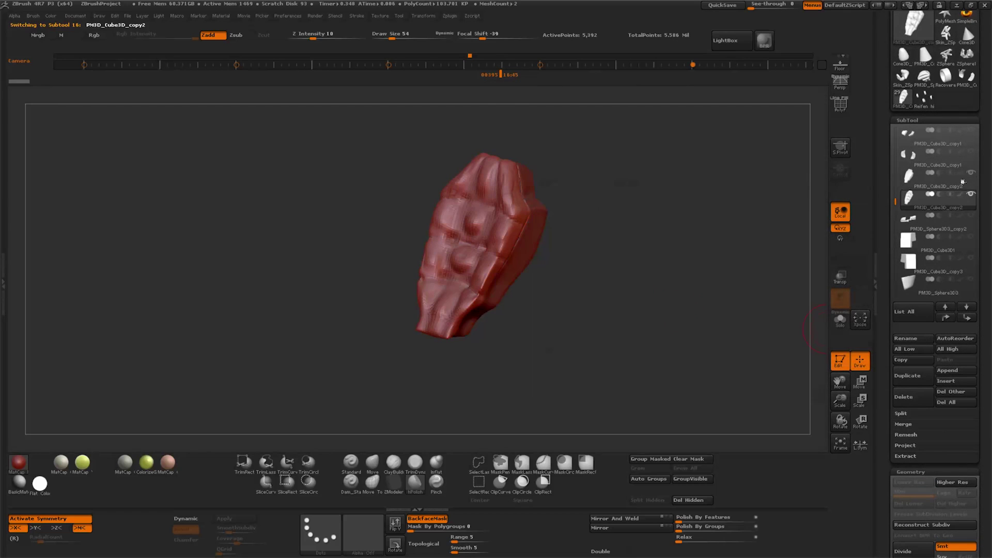
mouse_move(596, 342)
mouse_down()
mouse_move(664, 332)
mouse_move(893, 438)
mouse_up()
scroll(893, 438, down, 5)
scroll(892, 438, down, 3)
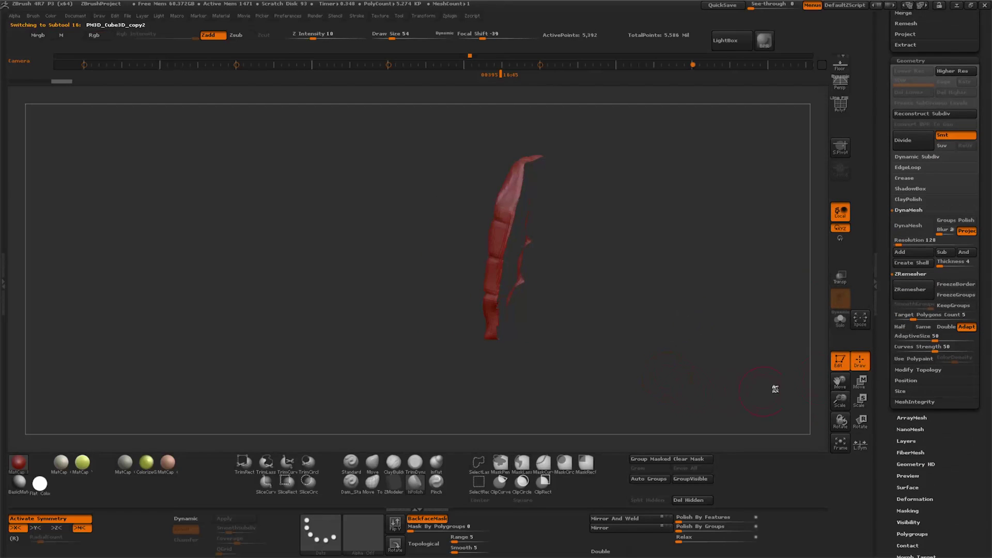
drag(905, 242, 911, 244)
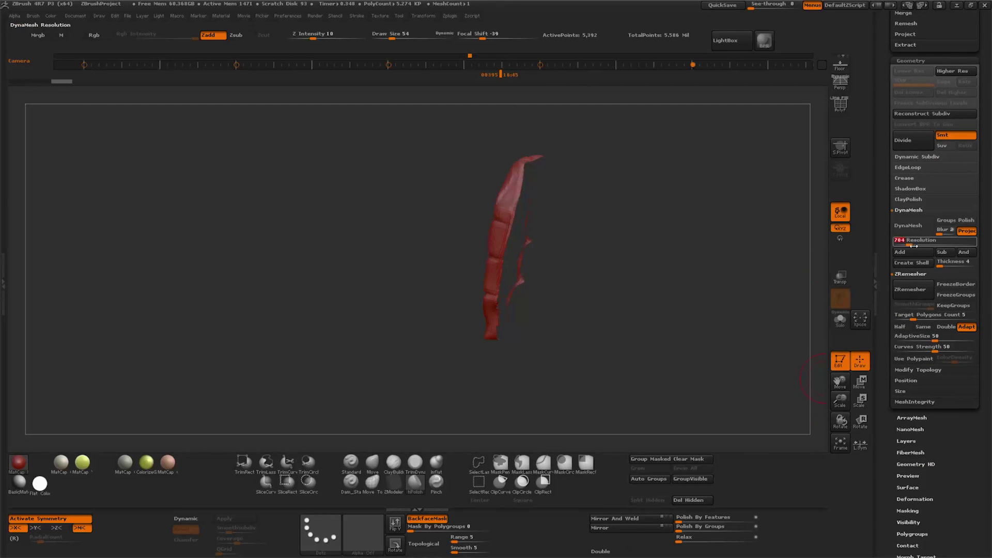
click(908, 226)
Orbit the cushion to a front view, switching between hPolish and Standard brushes.
drag(658, 336, 527, 187)
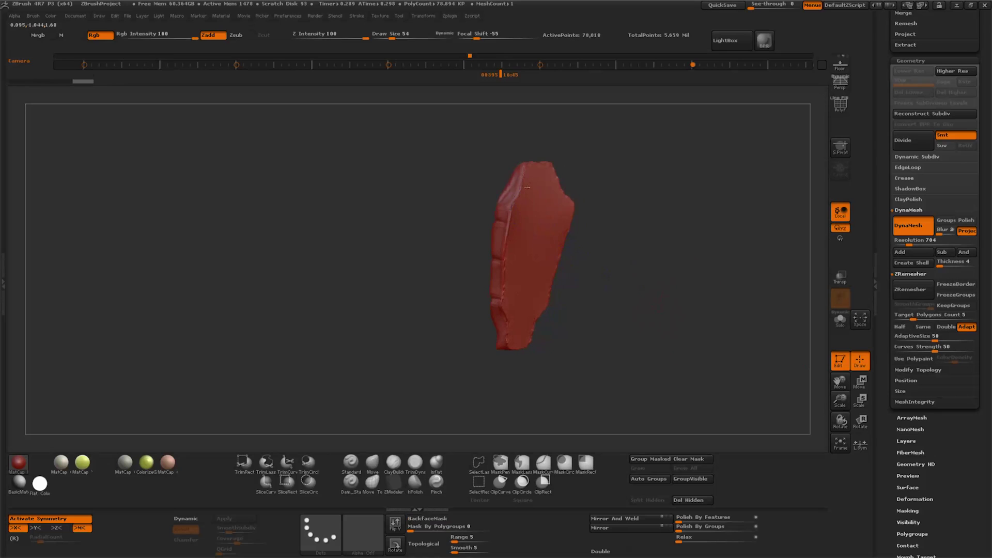
drag(516, 247, 574, 262)
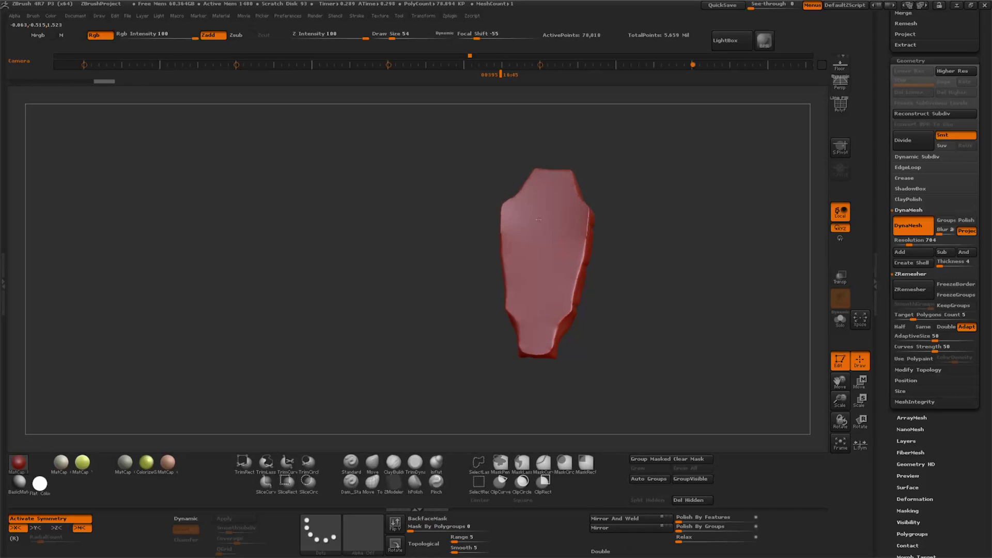
drag(538, 220, 522, 205)
key(b)
key(h)
key(p)
mouse_move(642, 287)
mouse_down()
mouse_move(696, 328)
mouse_move(684, 377)
mouse_move(707, 366)
mouse_up()
key(b)
key(s)
key(t)
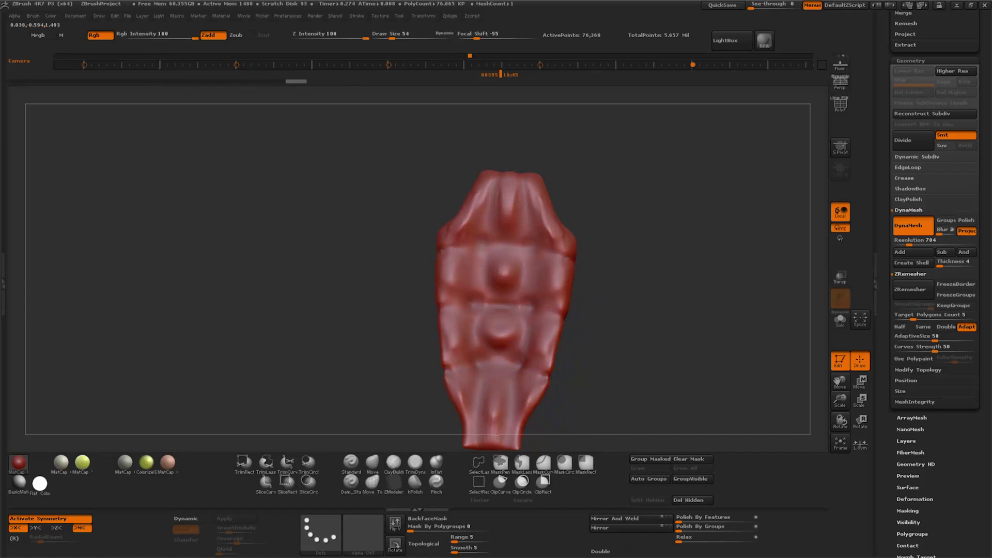
Return to hPolish, then pick Dam_Standard and zoom out to see the whole cushion.
key(b)
key(h)
key(p)
drag(495, 436, 581, 304)
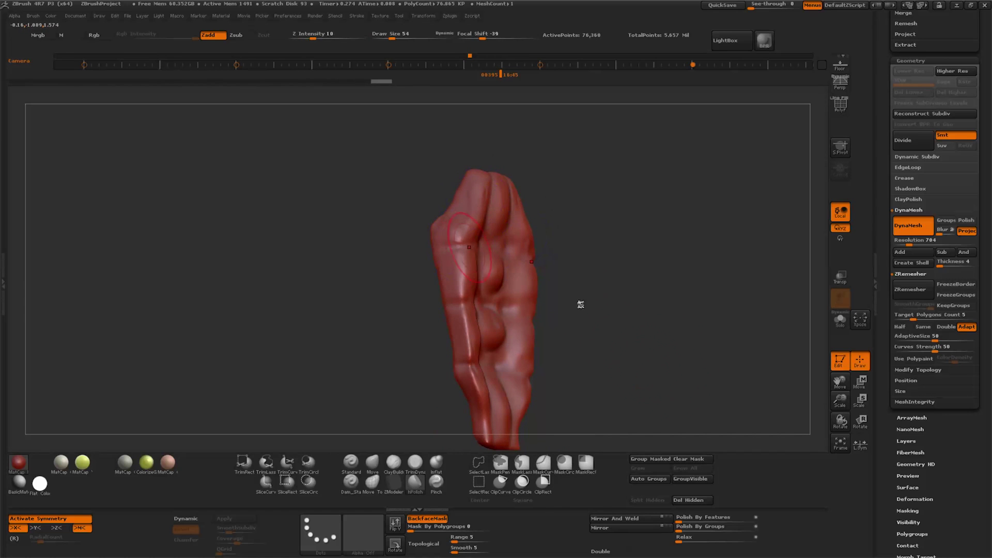
scroll(883, 209, up, 10)
mouse_move(603, 362)
mouse_down()
mouse_move(540, 334)
mouse_move(669, 381)
mouse_up()
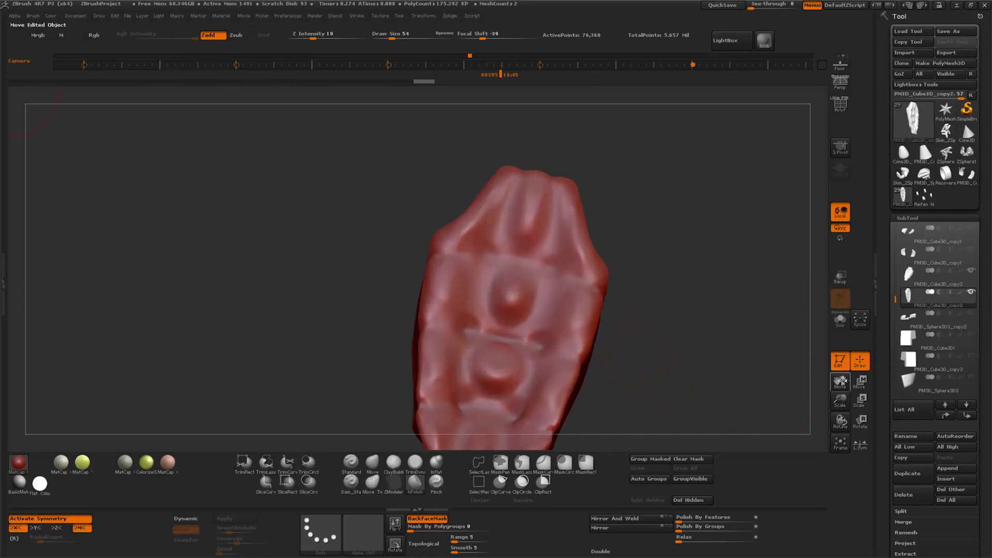
key(b)
key(d)
key(s)
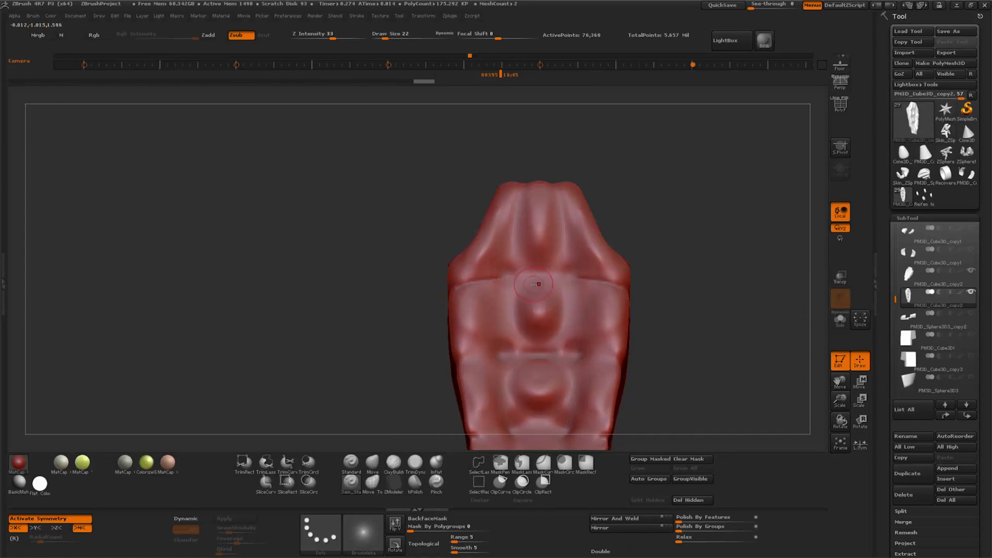
alt+drag(526, 424, 498, 334)
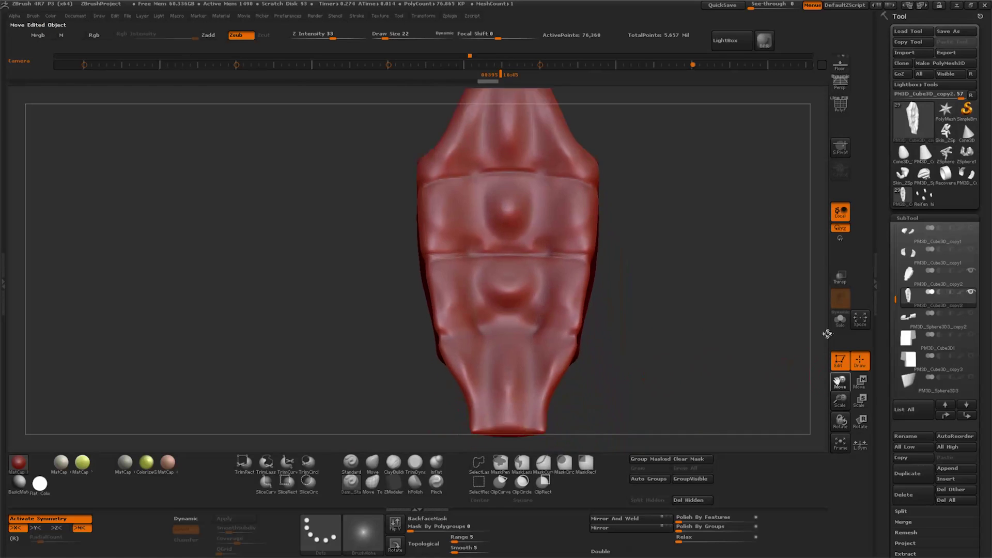
mouse_move(543, 123)
alt+mouse_down()
mouse_move(532, 396)
mouse_move(675, 339)
alt+mouse_up()
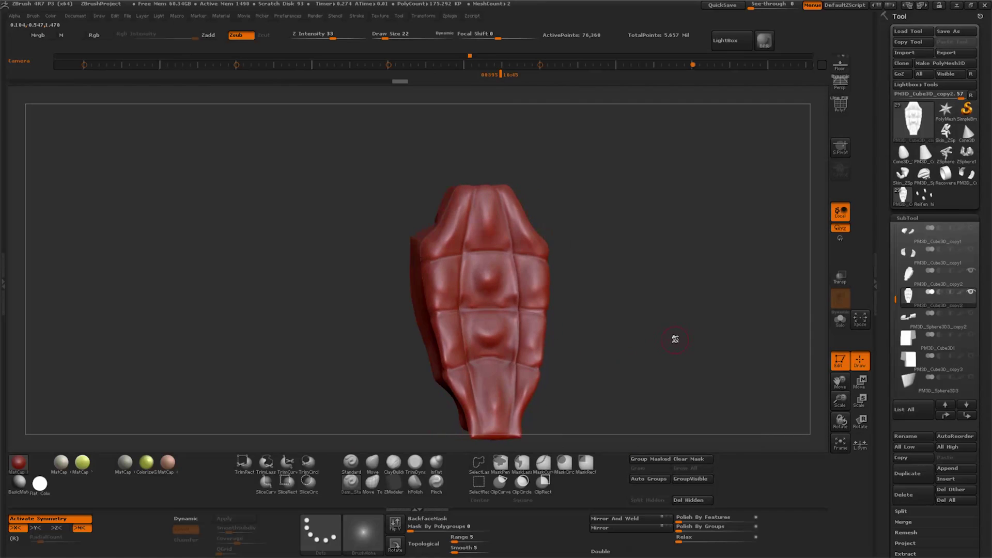
Build up clay on the cushion's upper middle and centre with ClayBuildup.
click(394, 461)
mouse_move(472, 279)
mouse_down()
mouse_move(472, 268)
mouse_move(512, 292)
mouse_up()
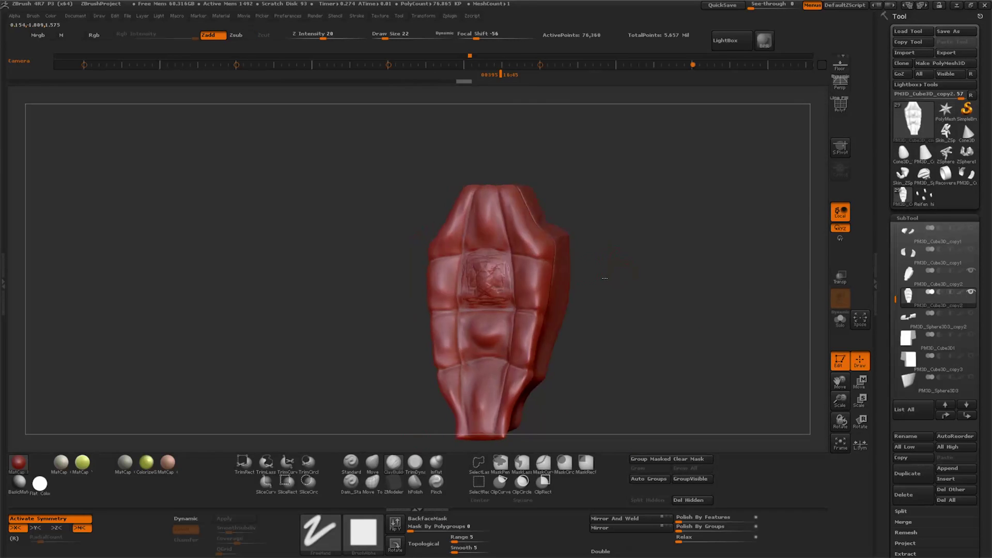
key(b)
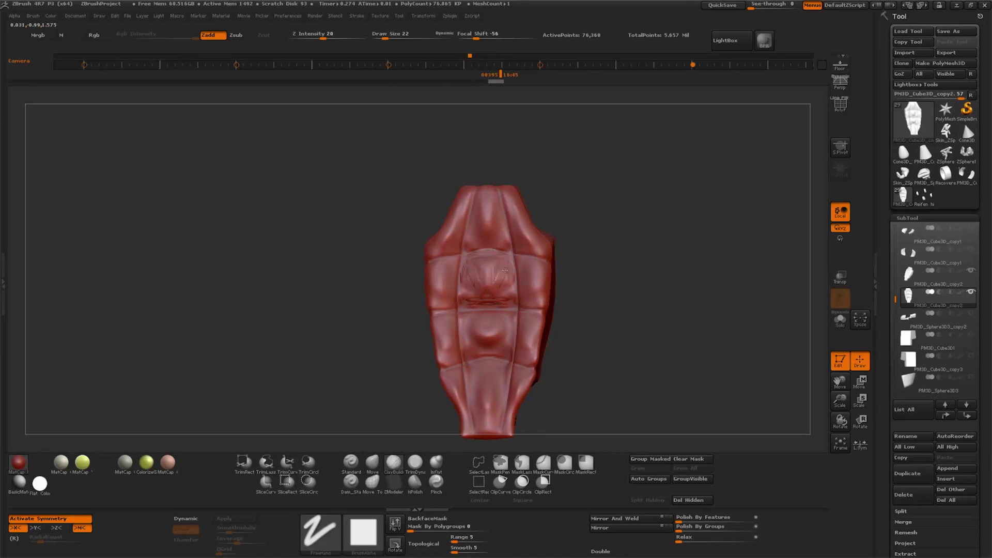
key(b)
key(c)
Toggle repeatedly between the ClayBuildup and Standard brushes.
key(b)
drag(521, 261, 526, 282)
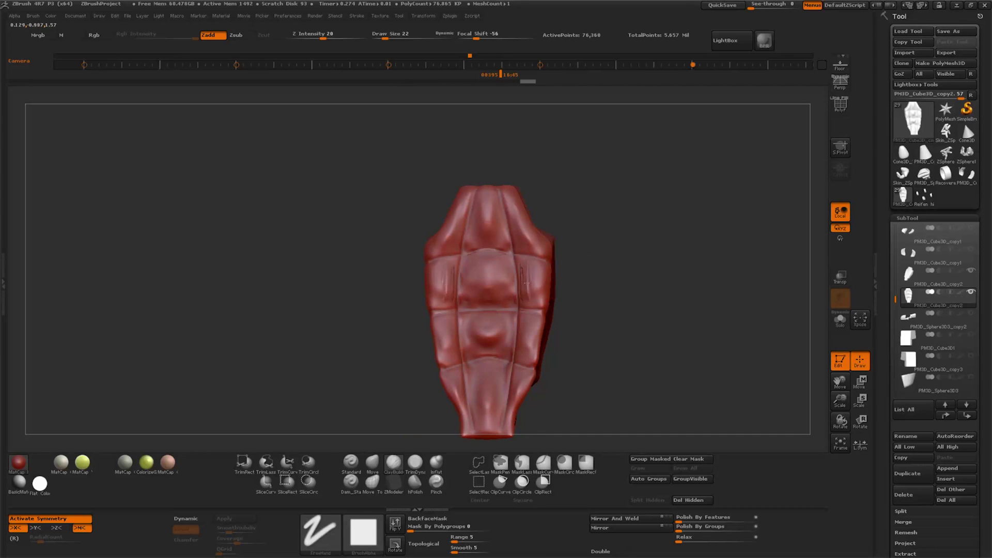
key(b)
key(s)
key(t)
key(b)
key(c)
key(b)
key(b)
key(s)
key(t)
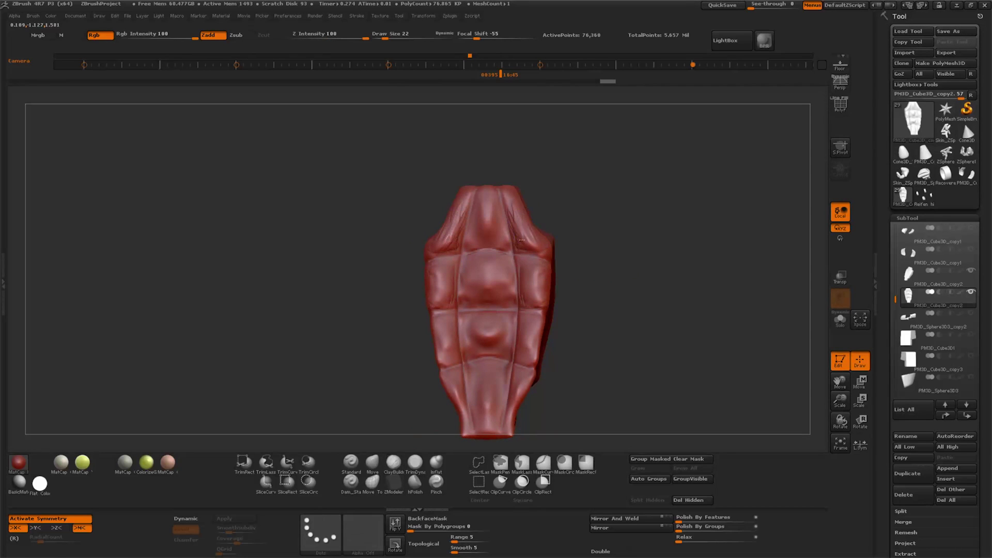
key(b)
key(c)
key(b)
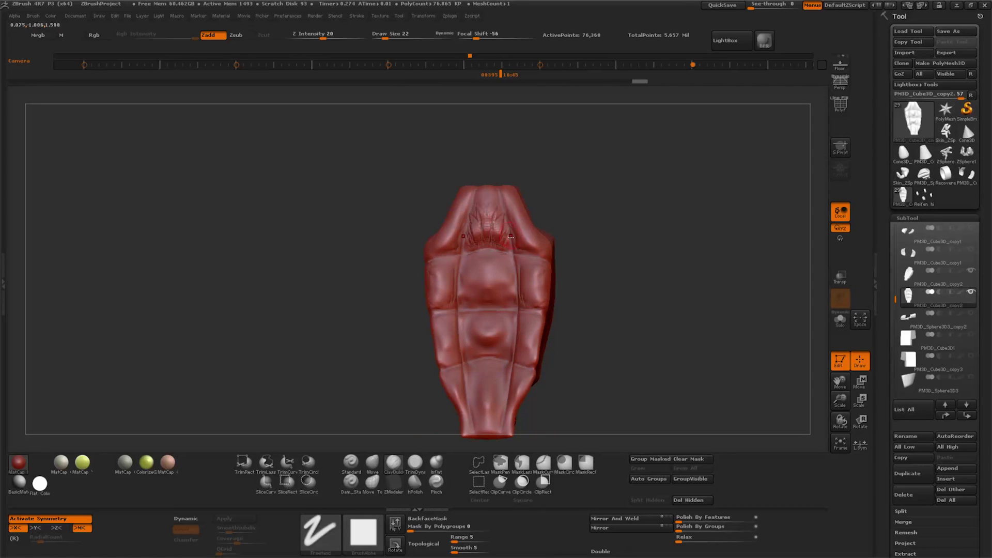
key(b)
key(s)
key(t)
key(b)
key(c)
key(b)
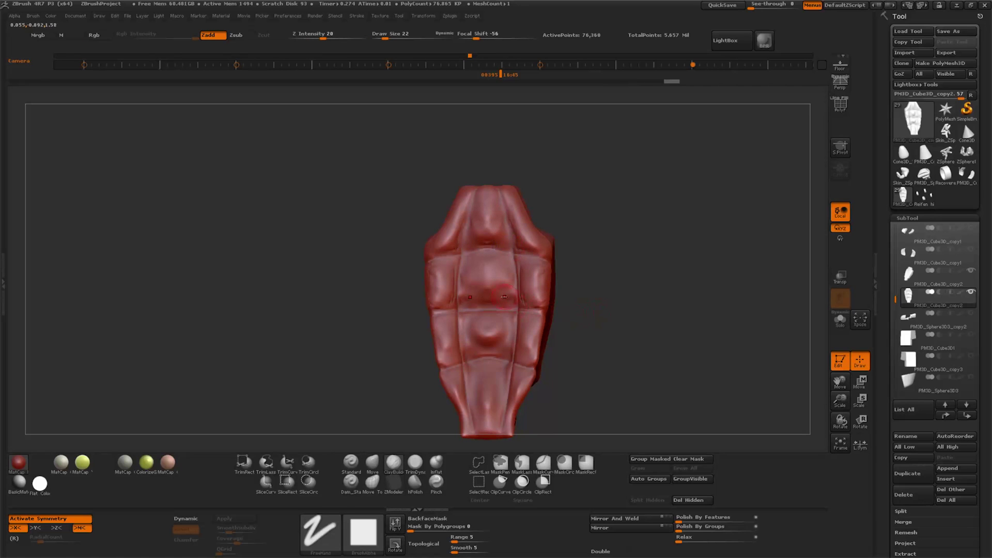
mouse_move(573, 356)
mouse_down()
mouse_move(599, 362)
mouse_move(485, 320)
mouse_up()
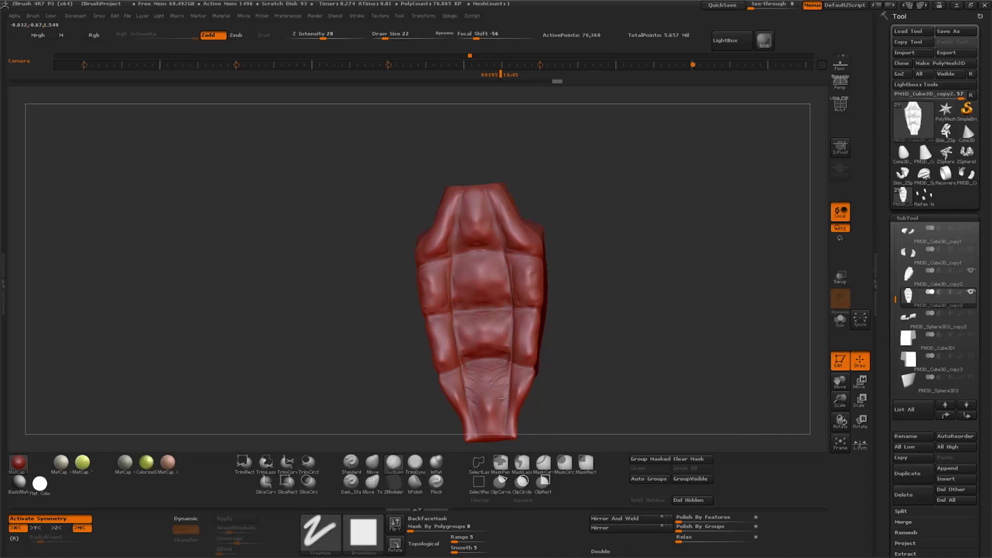
drag(556, 380, 593, 373)
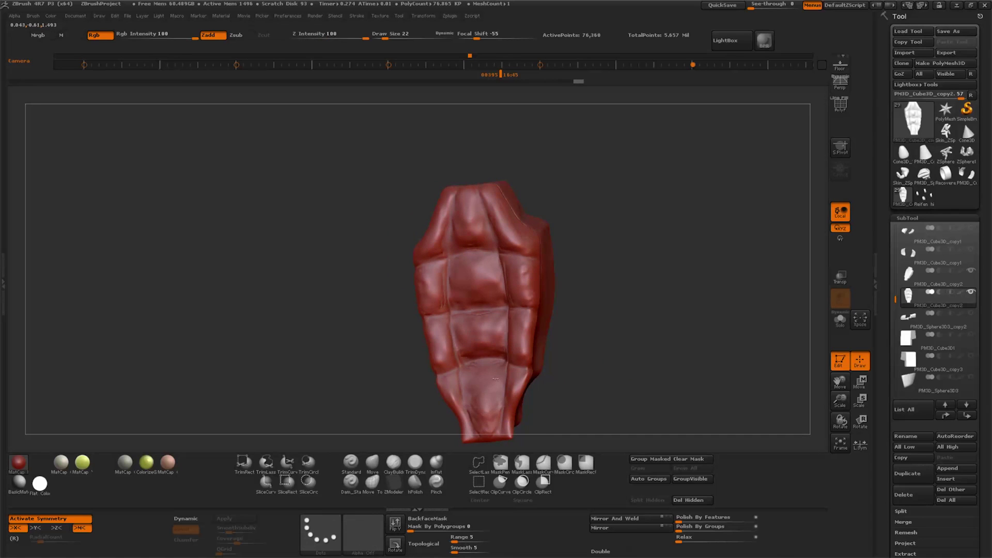
mouse_move(602, 370)
mouse_down()
mouse_move(514, 392)
mouse_move(537, 393)
mouse_up()
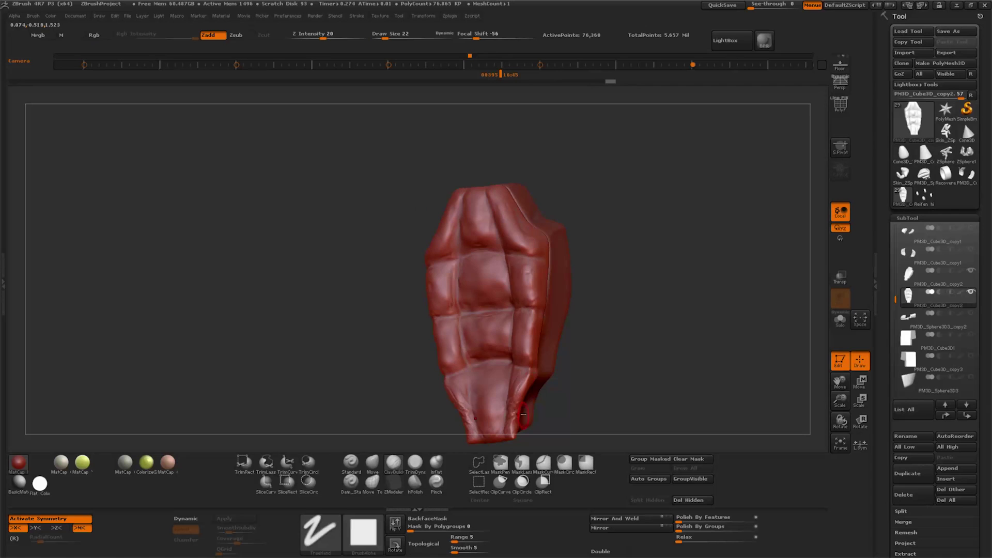
mouse_move(627, 366)
mouse_down()
mouse_move(421, 281)
mouse_move(609, 294)
mouse_move(515, 321)
mouse_move(730, 337)
mouse_up()
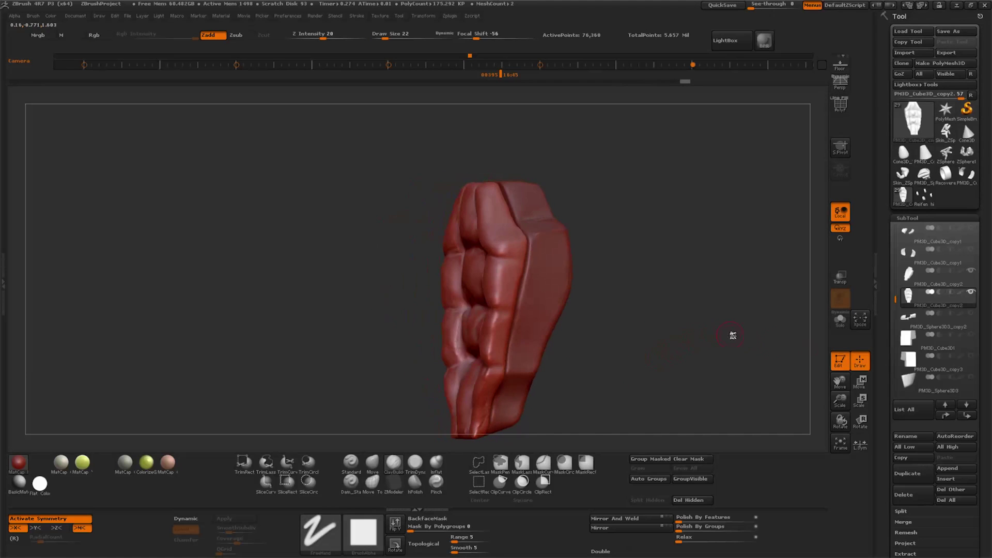
drag(594, 289, 518, 257)
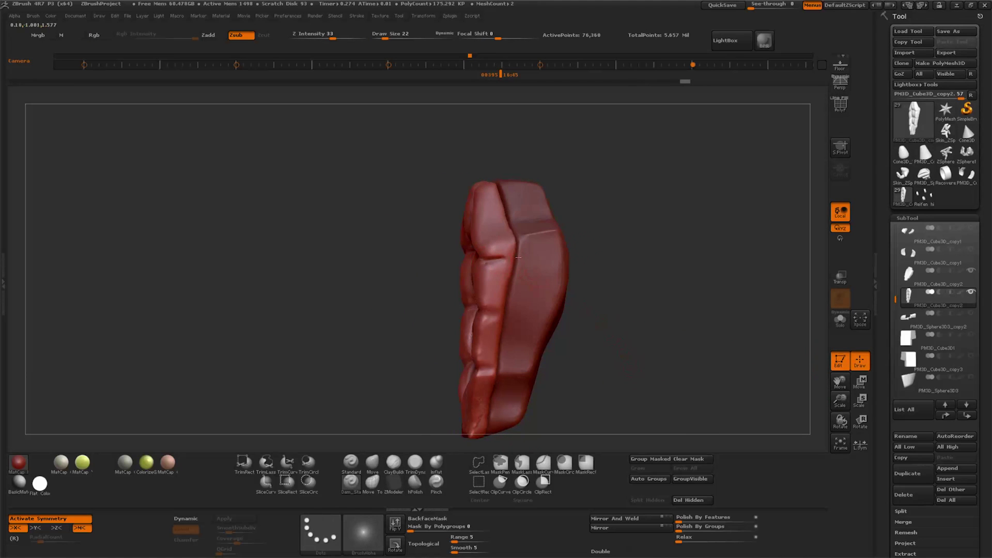
drag(623, 340, 500, 343)
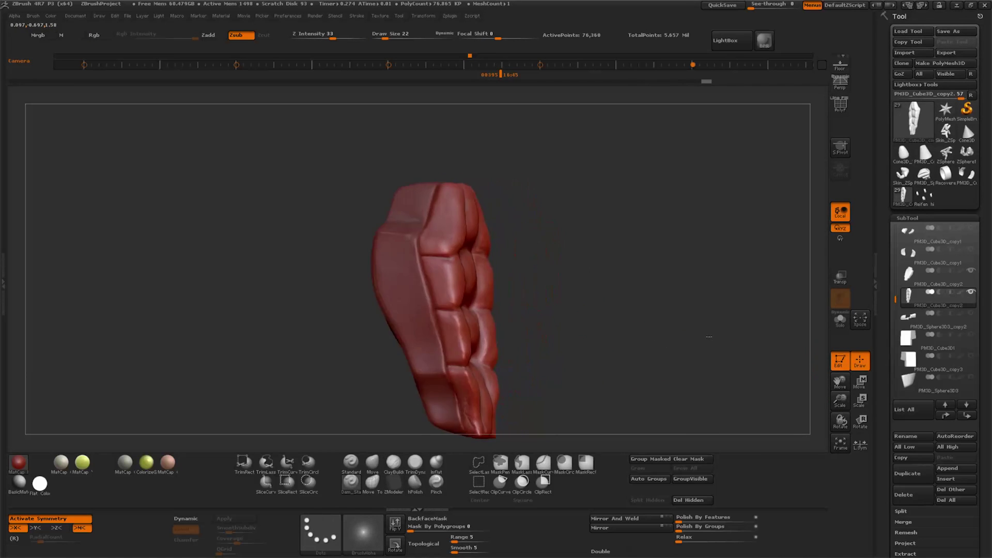
drag(658, 349, 609, 392)
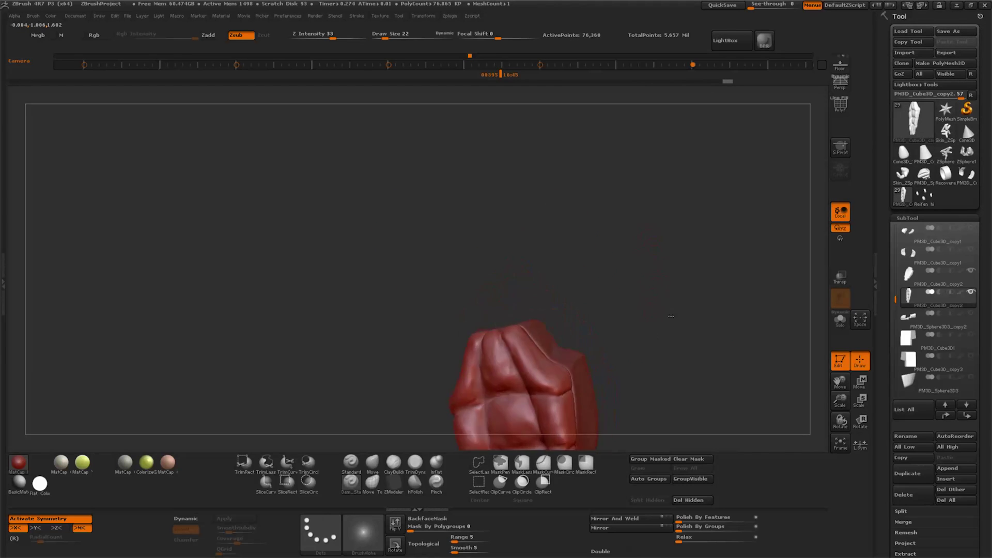
drag(840, 382, 804, 306)
mouse_move(604, 368)
mouse_down()
mouse_move(637, 350)
mouse_move(446, 362)
mouse_move(527, 381)
mouse_up()
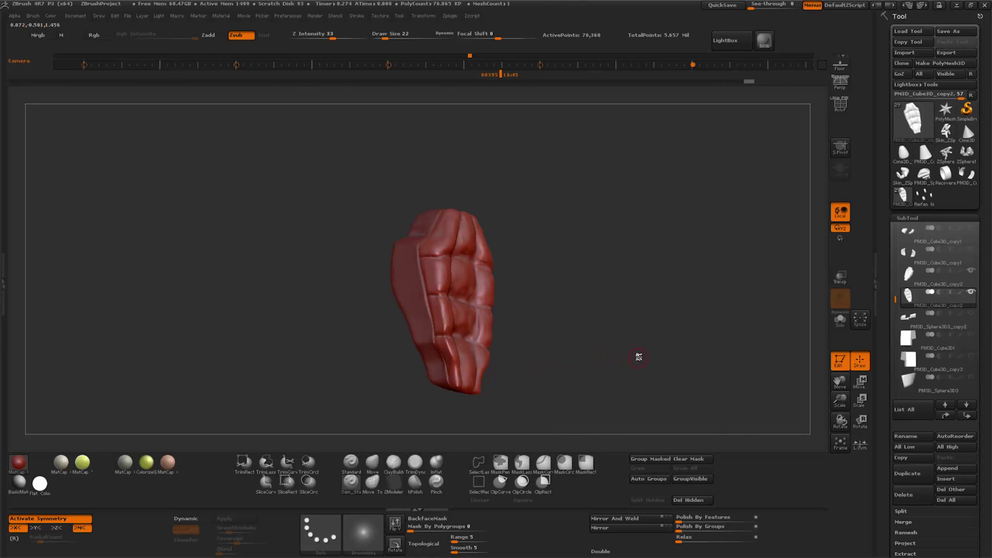
drag(620, 380, 487, 310)
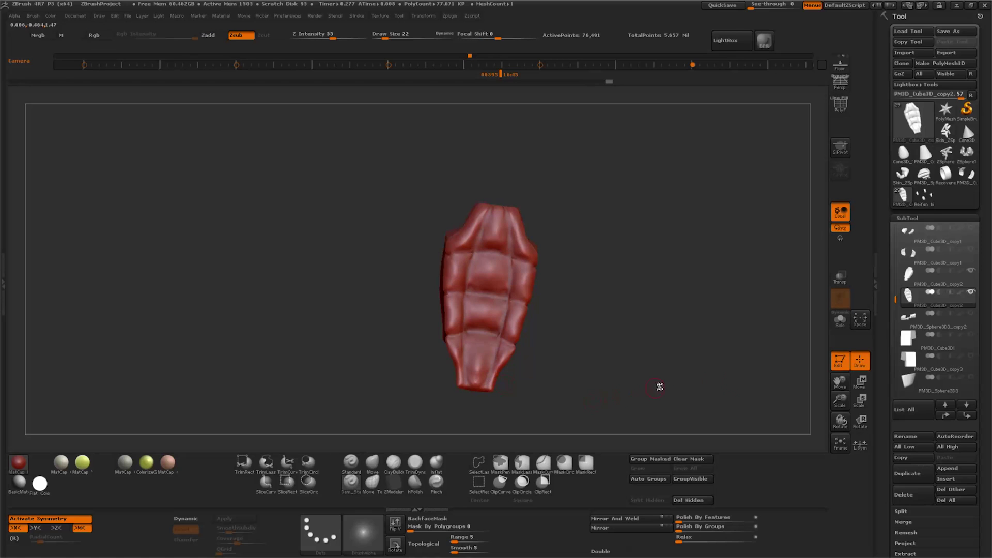
drag(658, 385, 697, 351)
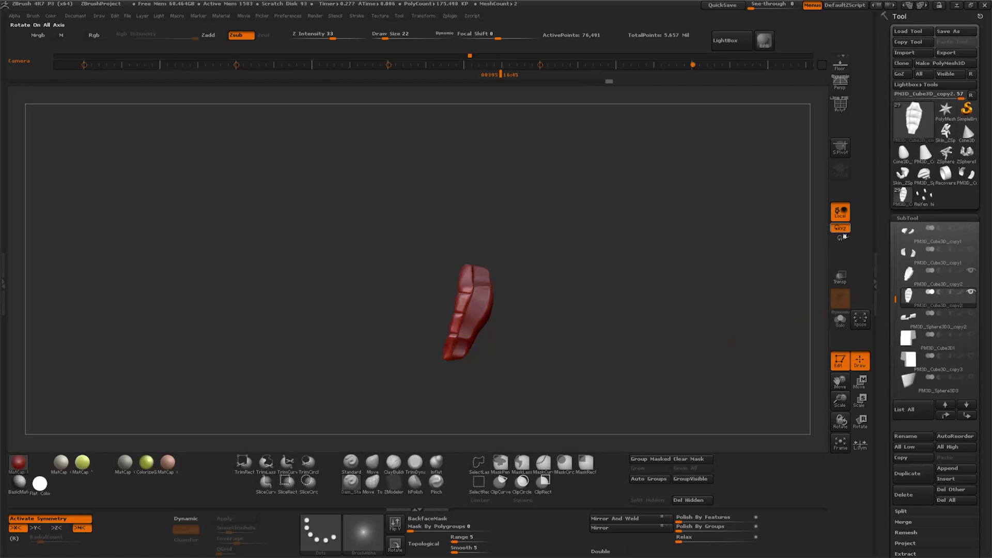
Show all car parts again and frame the whole car in view.
shift+click(971, 293)
mouse_move(671, 372)
mouse_down()
mouse_move(678, 358)
mouse_move(738, 413)
mouse_up()
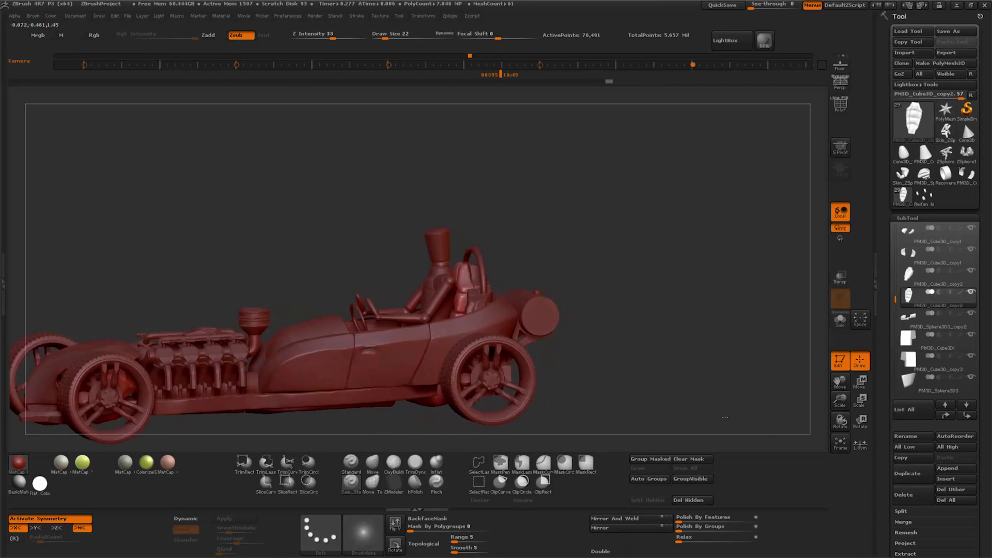
key(f)
mouse_move(672, 372)
mouse_down()
mouse_move(650, 346)
mouse_move(594, 400)
mouse_move(658, 399)
mouse_move(657, 372)
mouse_up()
Select the body shell PM3D_Sphere3D_copy2, solo it, and QuickSave the project.
alt+click(566, 381)
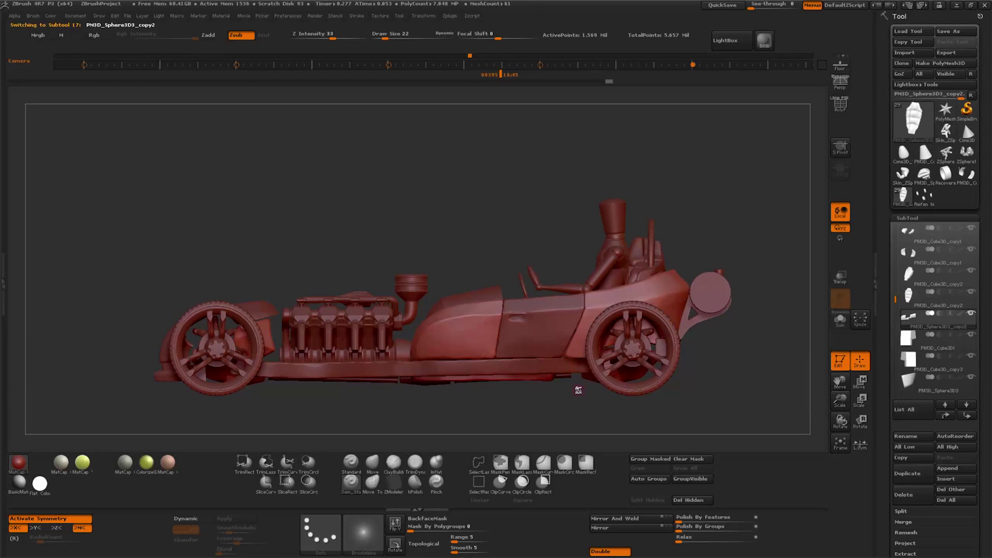
click(840, 320)
drag(609, 403, 675, 405)
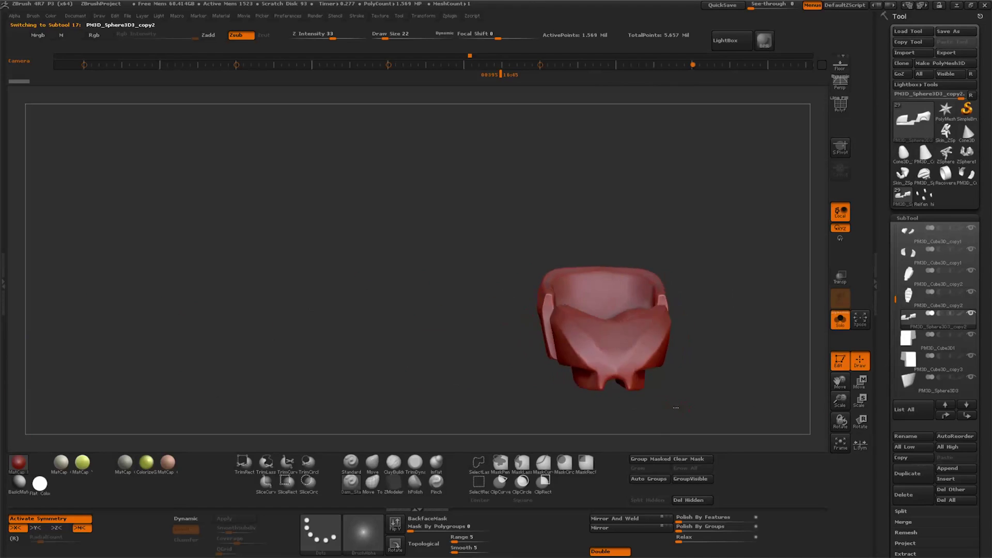
mouse_move(740, 416)
alt+mouse_down()
mouse_move(769, 377)
mouse_move(554, 341)
mouse_move(548, 362)
mouse_move(571, 401)
mouse_move(552, 389)
mouse_move(580, 379)
mouse_move(566, 385)
alt+mouse_up()
mouse_move(633, 370)
mouse_down()
mouse_move(689, 389)
mouse_move(597, 381)
mouse_move(653, 333)
mouse_up()
click(723, 5)
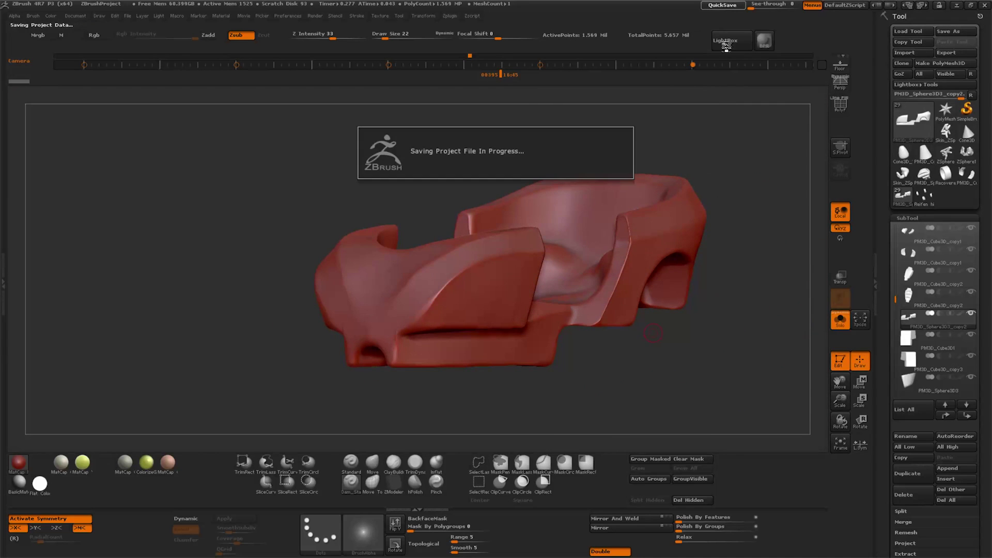
drag(689, 401, 678, 395)
With MaskPen, outline and fill an inset shape mask on the side panel.
key(b)
key(s)
key(t)
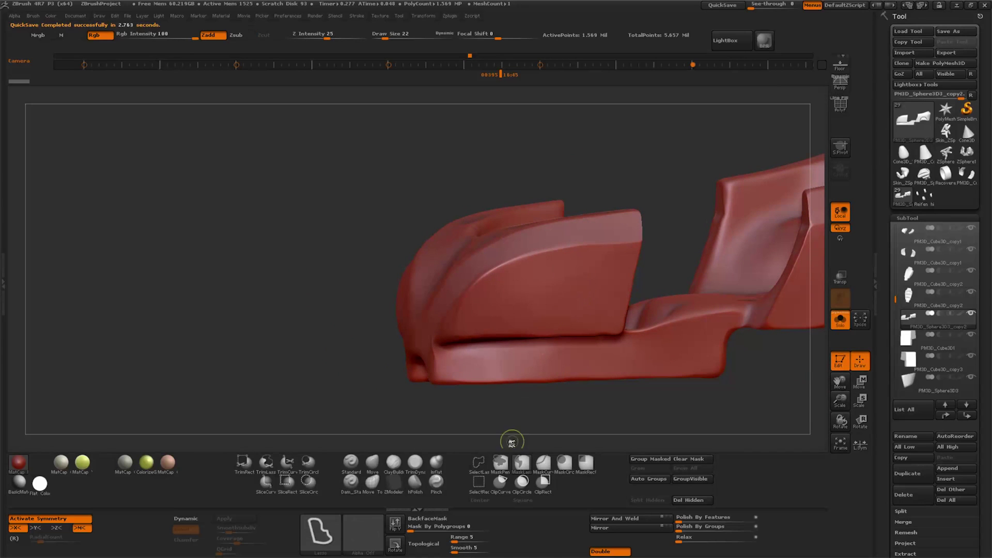
mouse_move(582, 413)
mouse_down()
mouse_move(566, 404)
mouse_move(582, 416)
mouse_move(603, 409)
mouse_up()
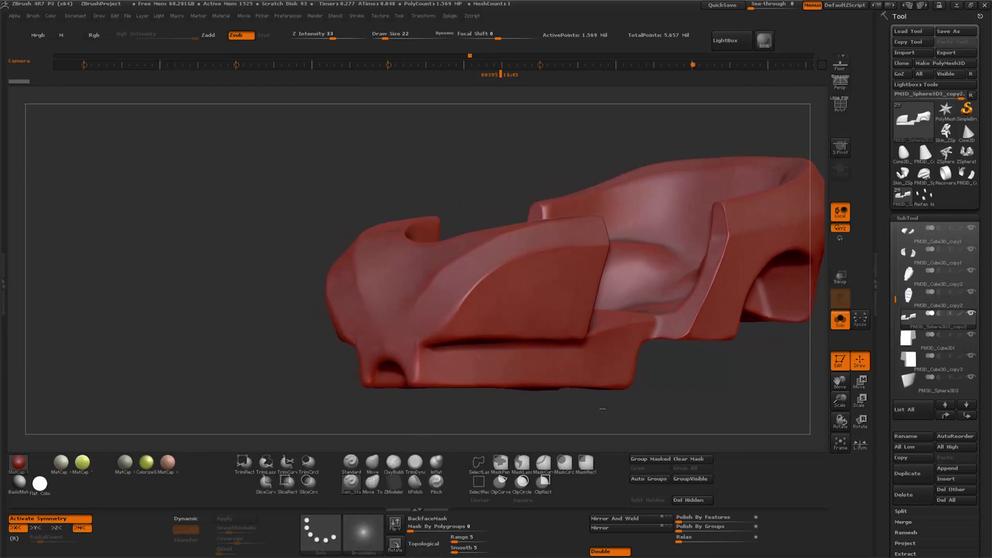
drag(602, 409, 582, 279)
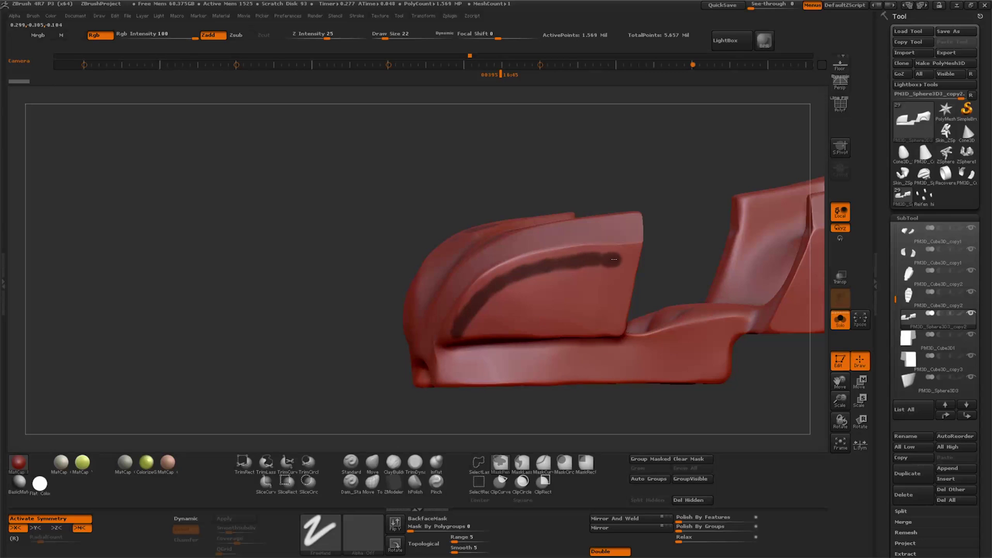
drag(614, 260, 624, 334)
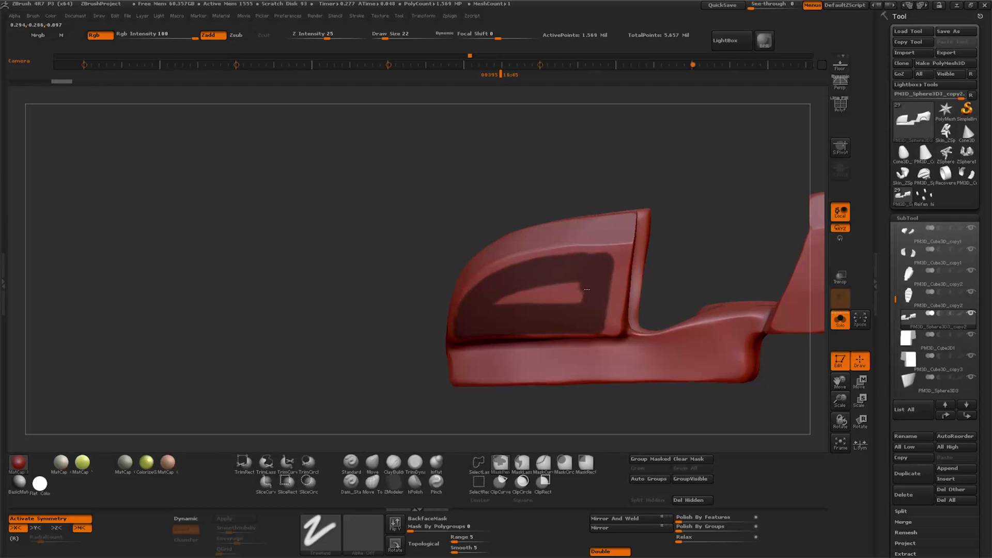
drag(549, 405, 597, 394)
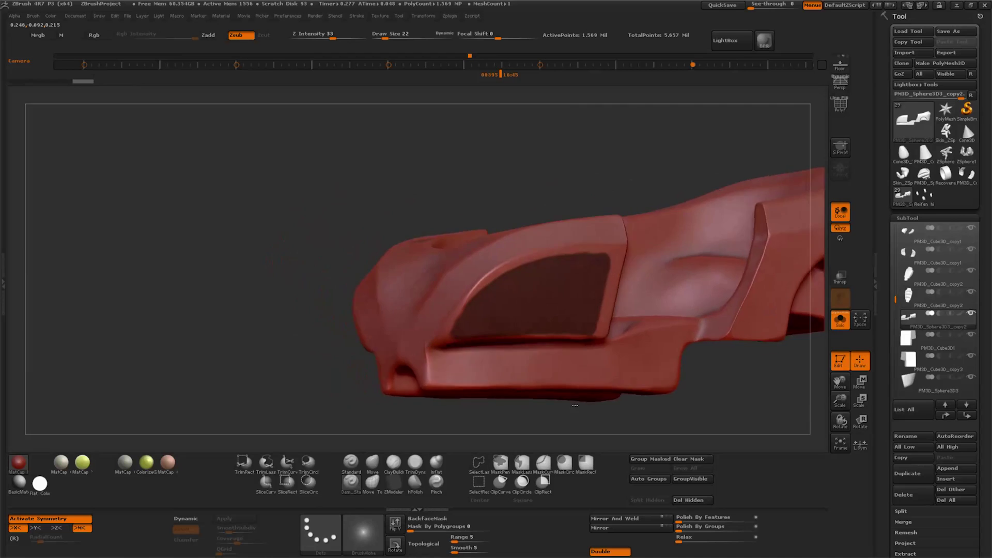
key(ctrl+shift)
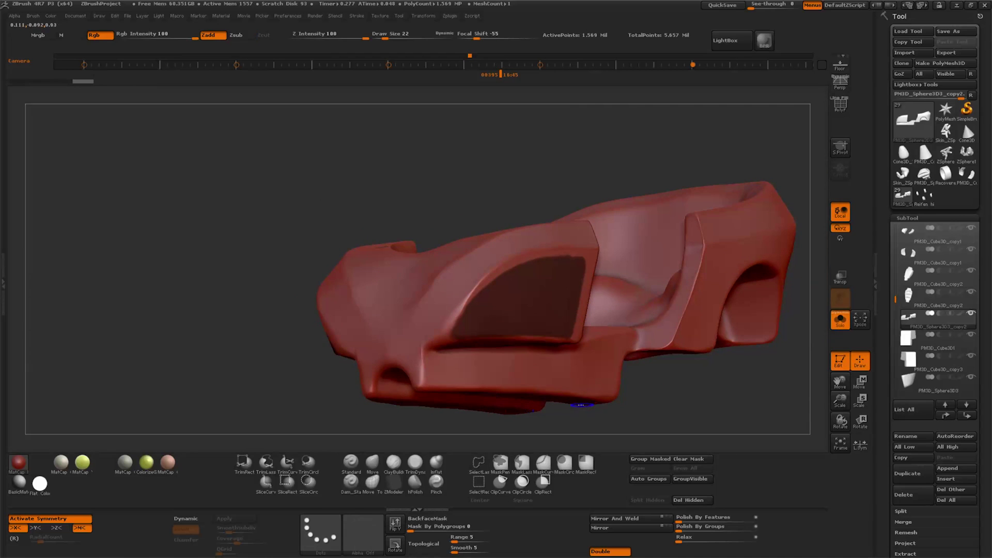
key(ctrl)
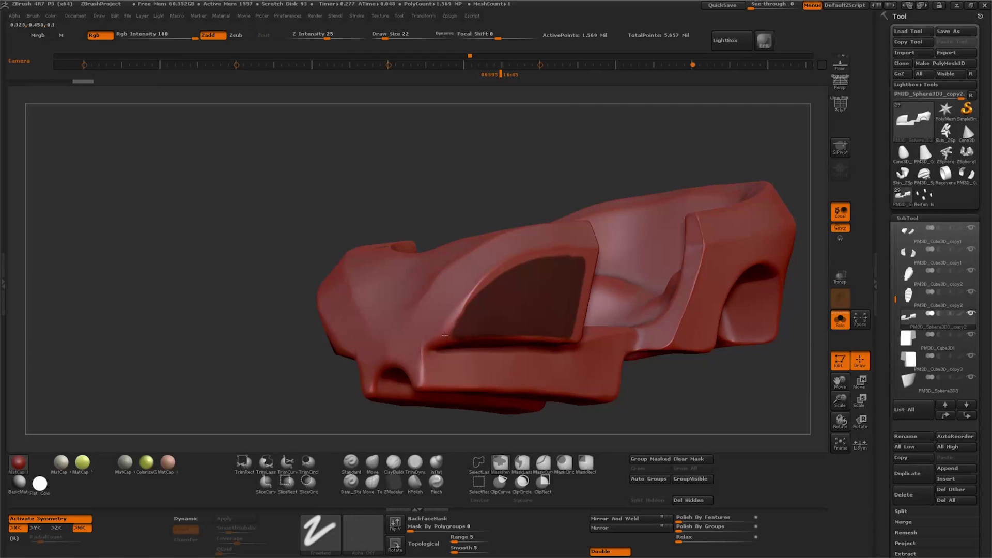
Inspect the masked panel from several angles and pull back to see more of the body.
drag(448, 331, 523, 365)
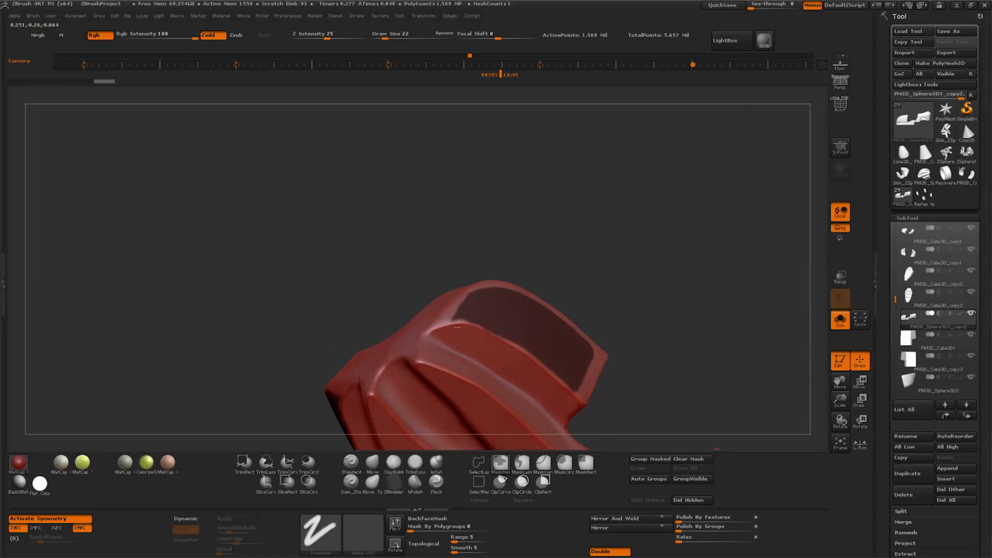
drag(664, 303, 658, 307)
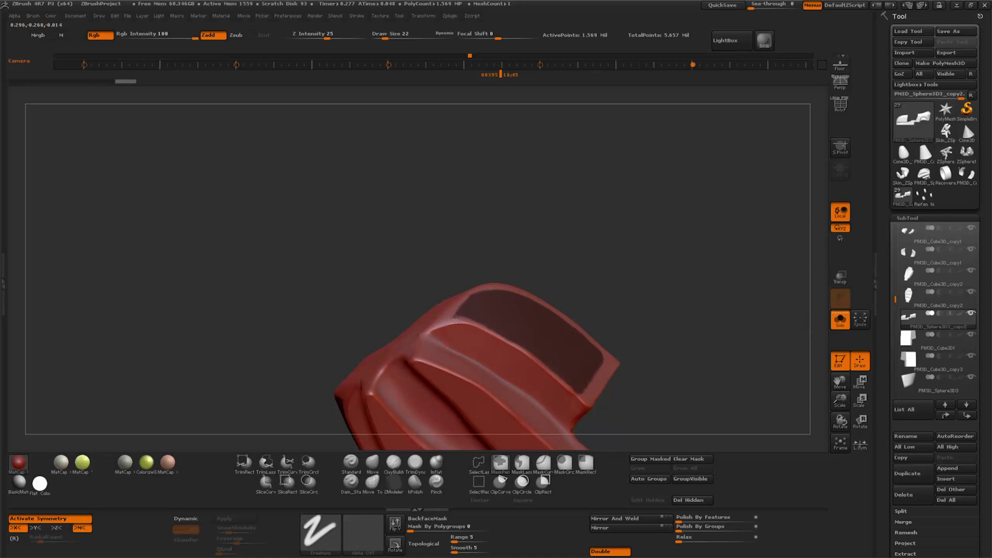
mouse_move(579, 402)
mouse_down()
mouse_move(649, 384)
mouse_move(537, 401)
mouse_up()
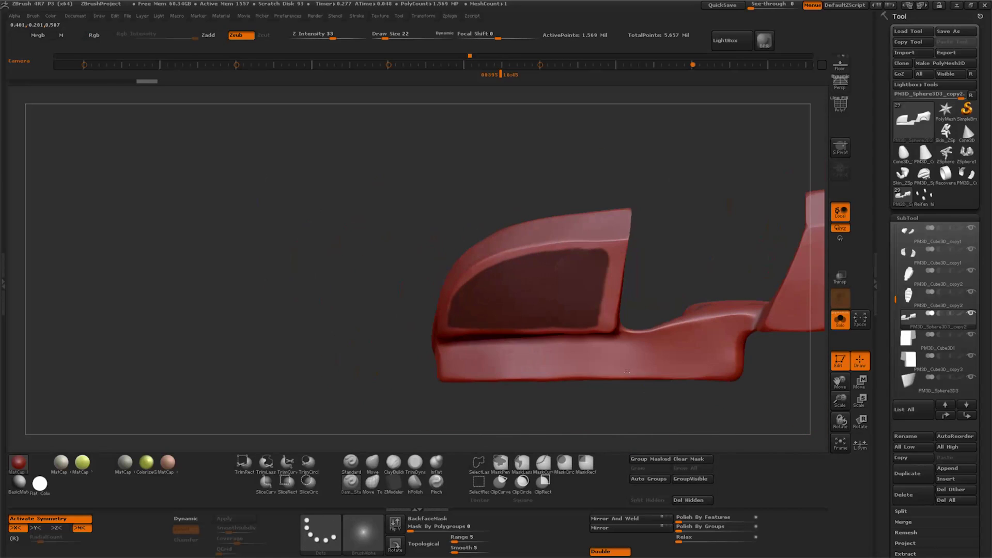
key(ctrl)
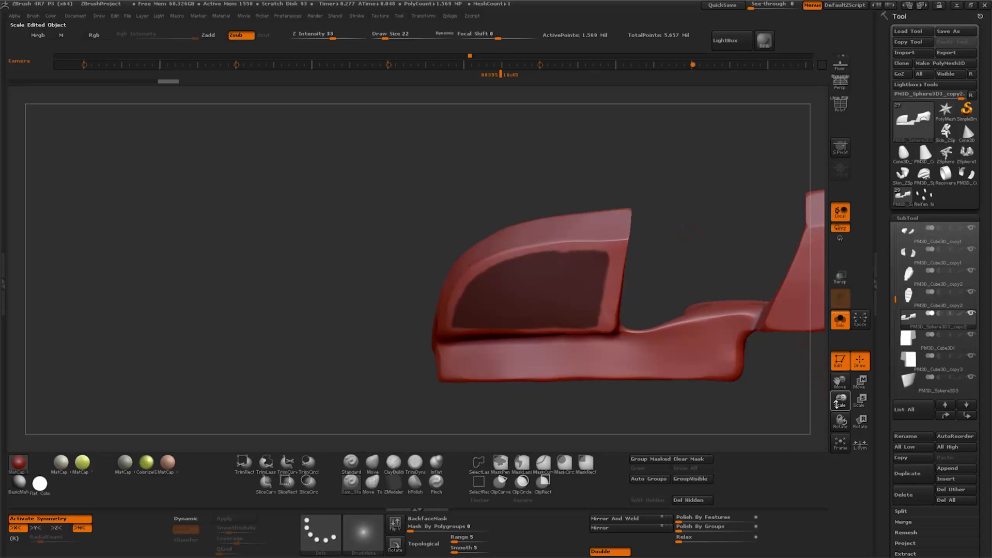
drag(837, 403, 838, 418)
mouse_move(713, 377)
mouse_down()
mouse_move(670, 372)
mouse_move(790, 380)
mouse_move(600, 403)
mouse_move(673, 338)
mouse_move(690, 337)
mouse_up()
drag(886, 508, 886, 356)
mouse_move(898, 444)
mouse_down()
mouse_move(878, 403)
mouse_move(878, 312)
mouse_up()
Extract the masked side panels at thickness 0.02755 and accept them as new subtool Extract3.
click(905, 359)
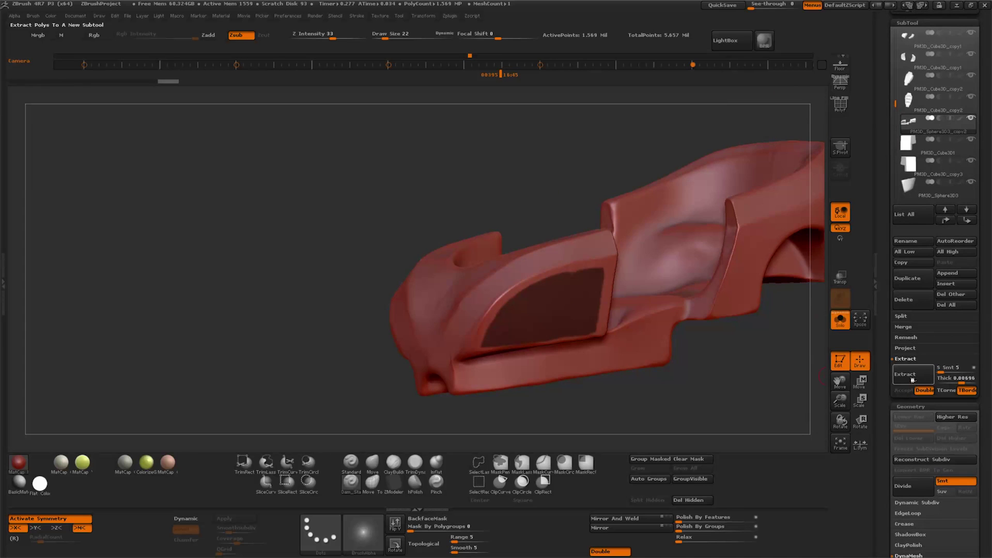
click(912, 380)
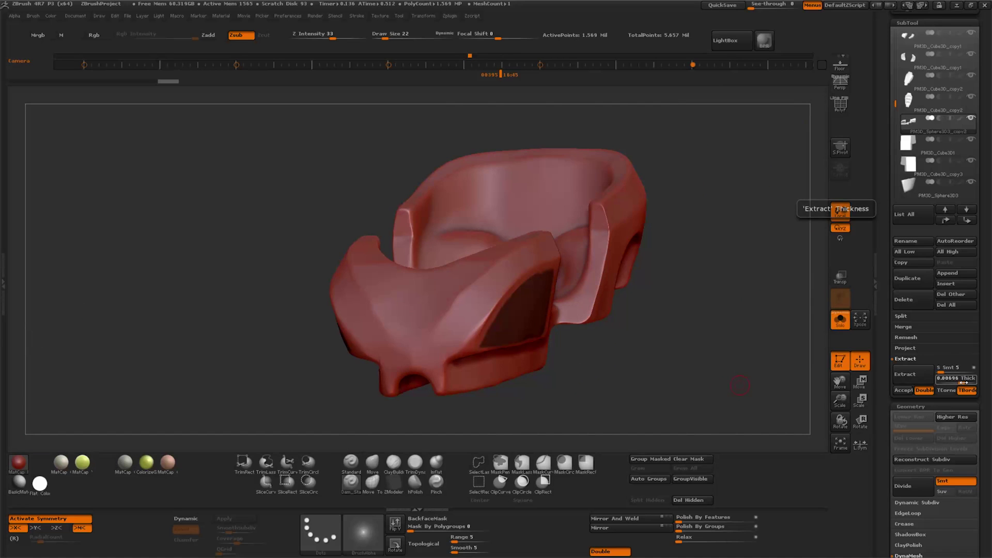
drag(963, 382, 964, 382)
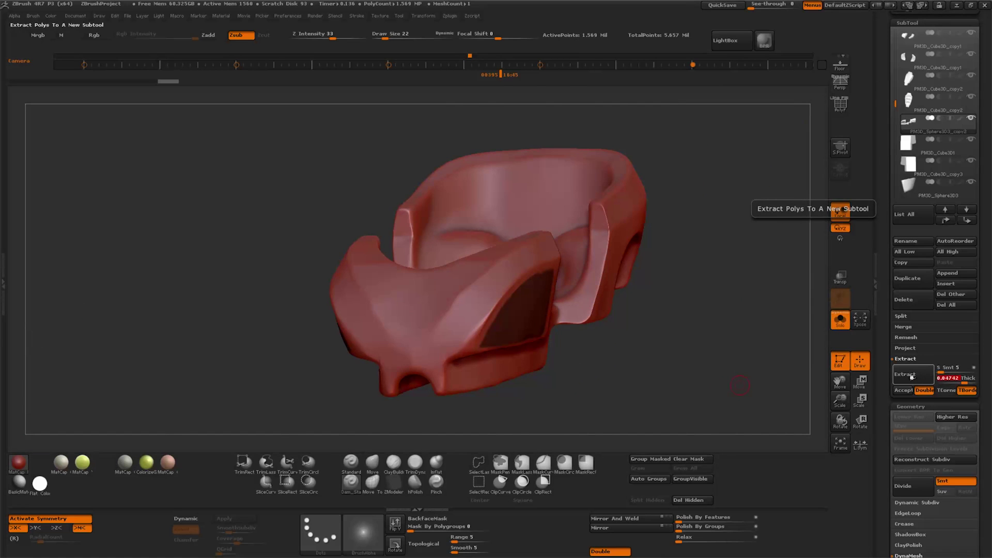
click(912, 377)
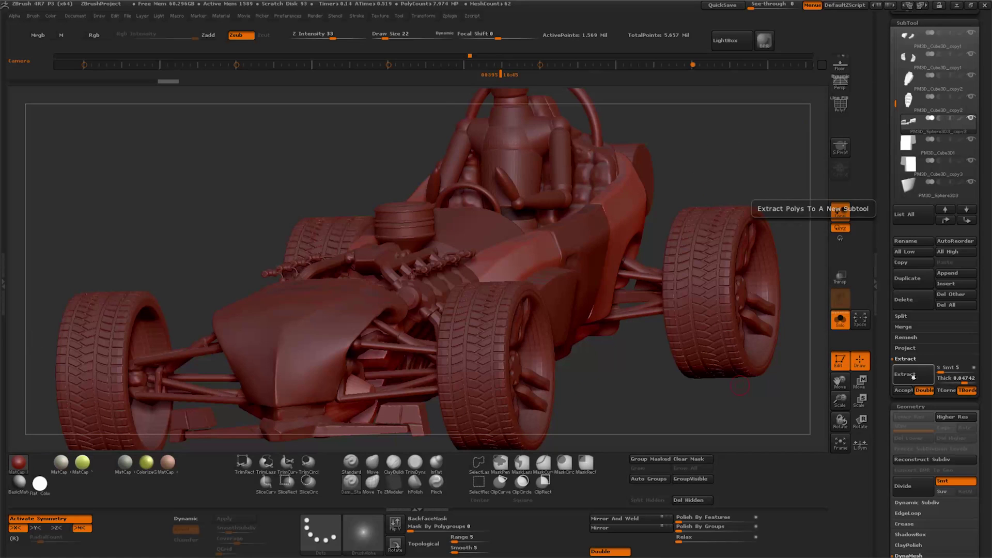
drag(964, 382, 960, 383)
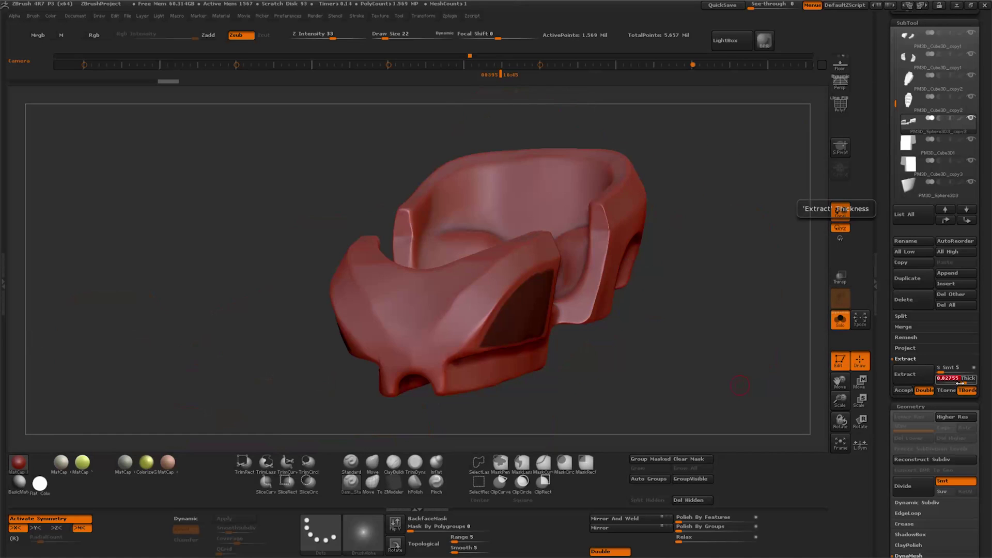
click(915, 375)
click(906, 391)
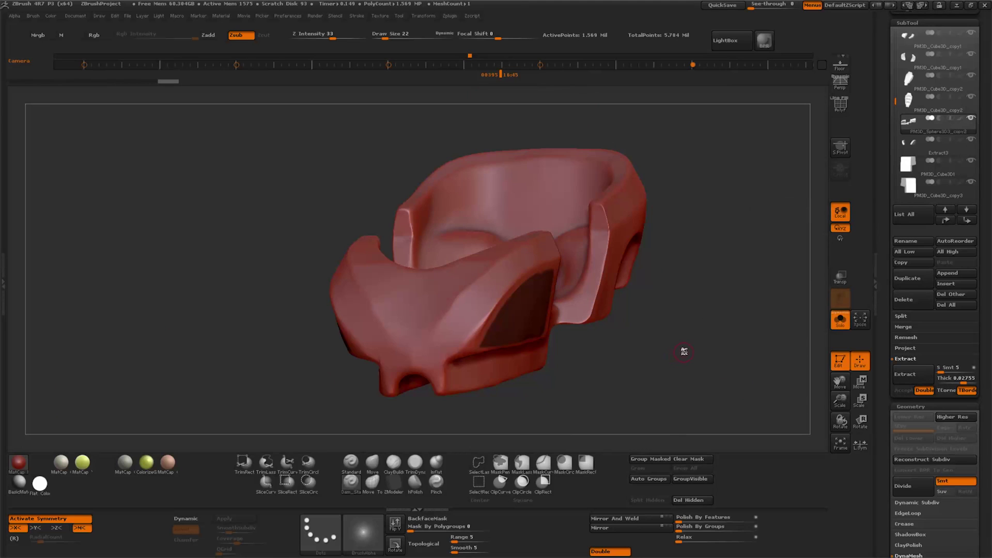
Select Extract3, turn off Solo, and enable Transp/Ghost and PolyF.
key(alt+Down)
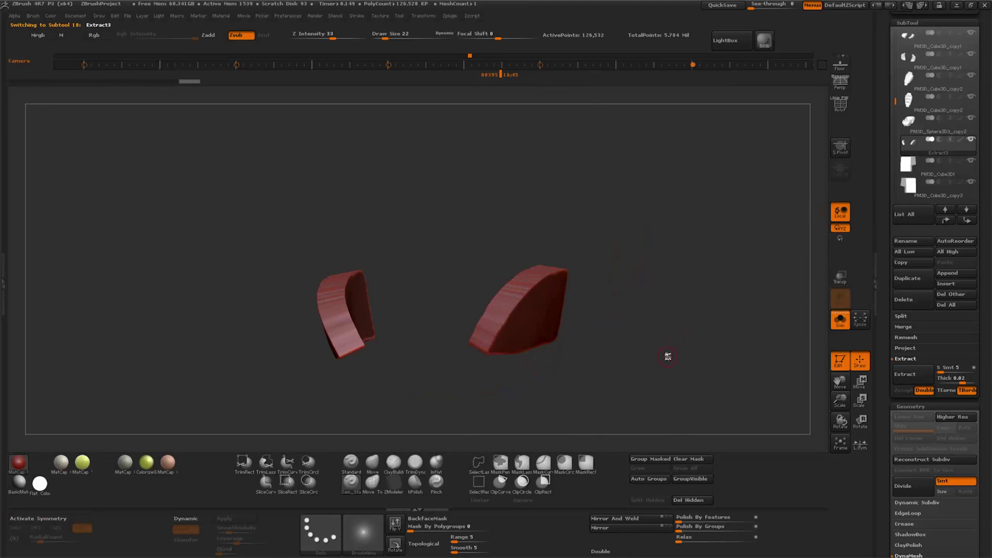
shift+drag(660, 378, 665, 370)
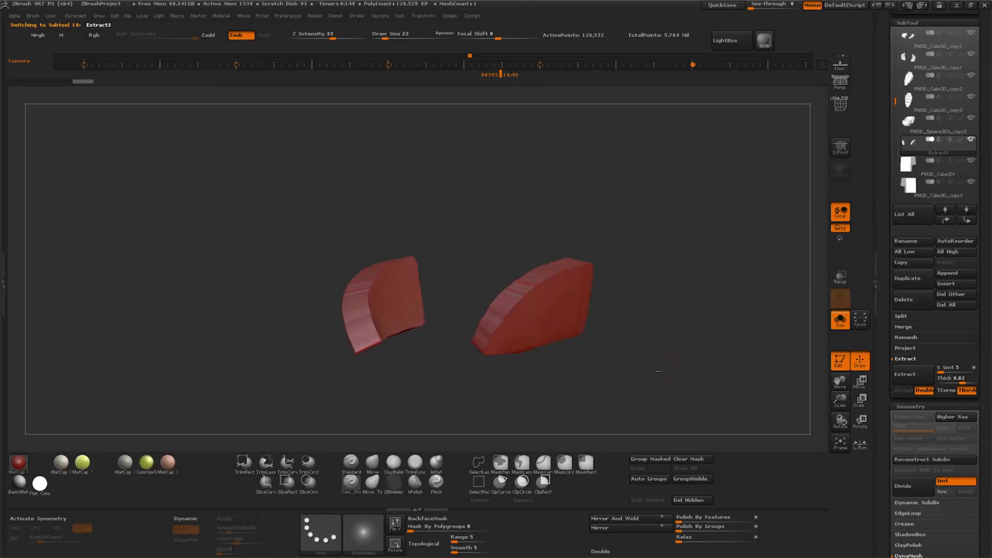
click(840, 319)
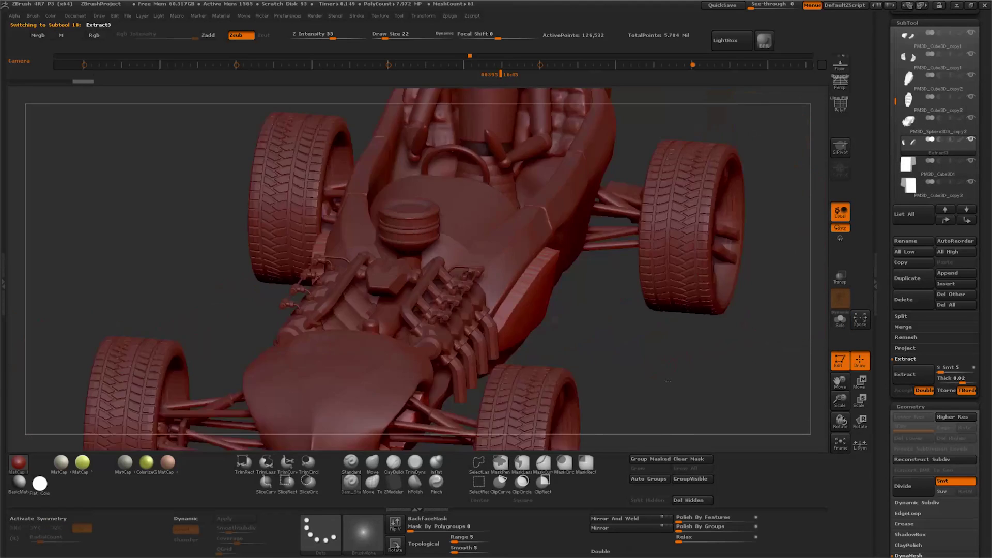
drag(651, 373, 660, 358)
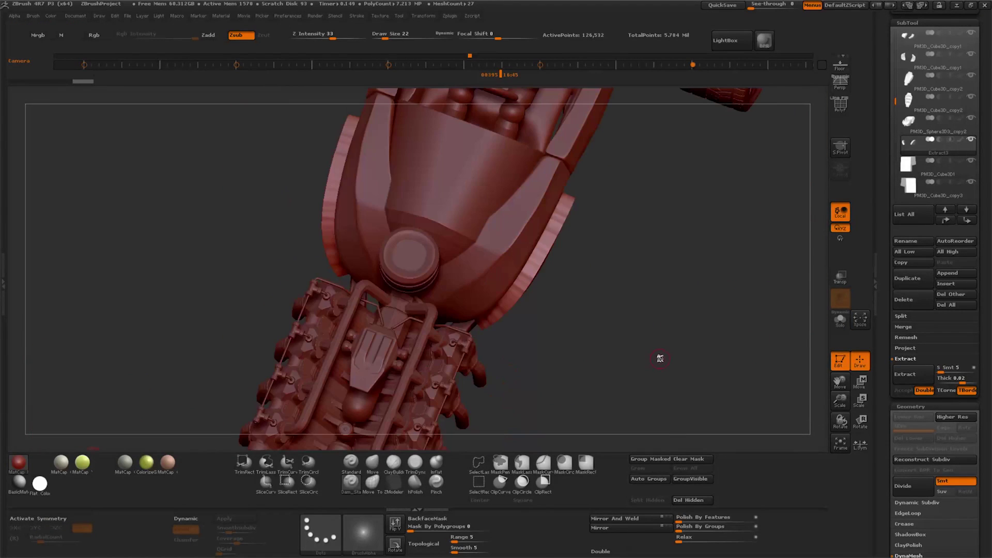
click(841, 278)
click(840, 104)
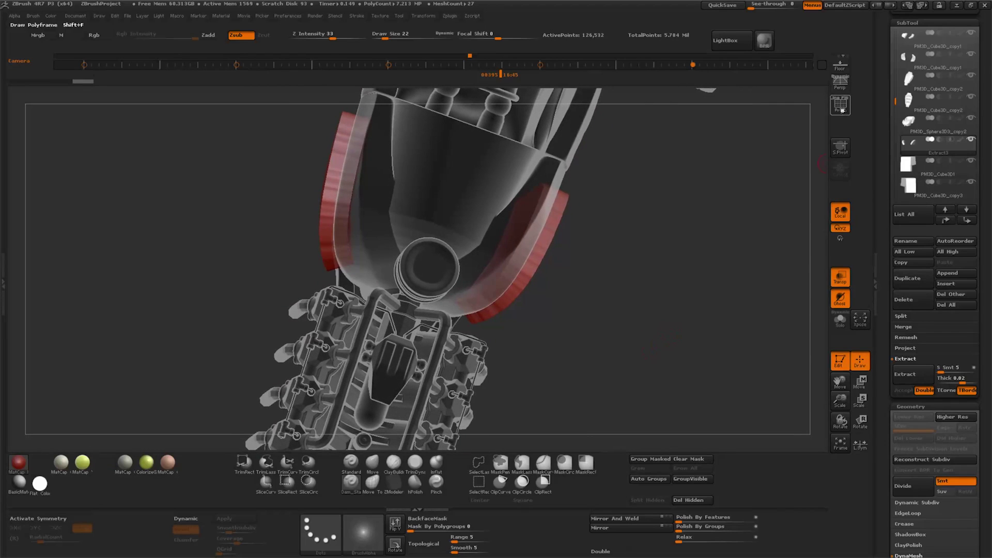
drag(646, 232, 631, 272)
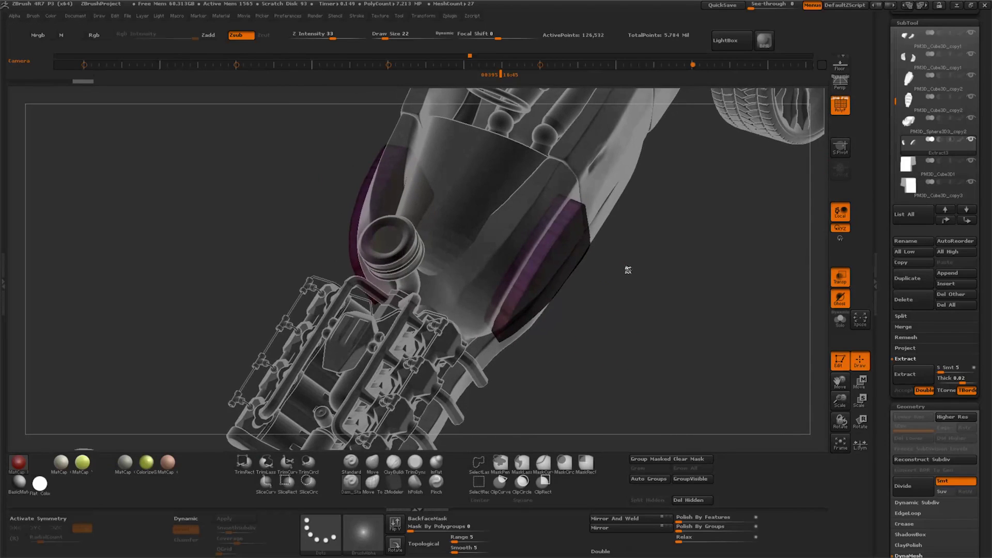
Hide one inset polygroup, then move the inset into the side recess with Move transpose.
ctrl+alt+shift+click(555, 281)
drag(560, 281, 686, 348)
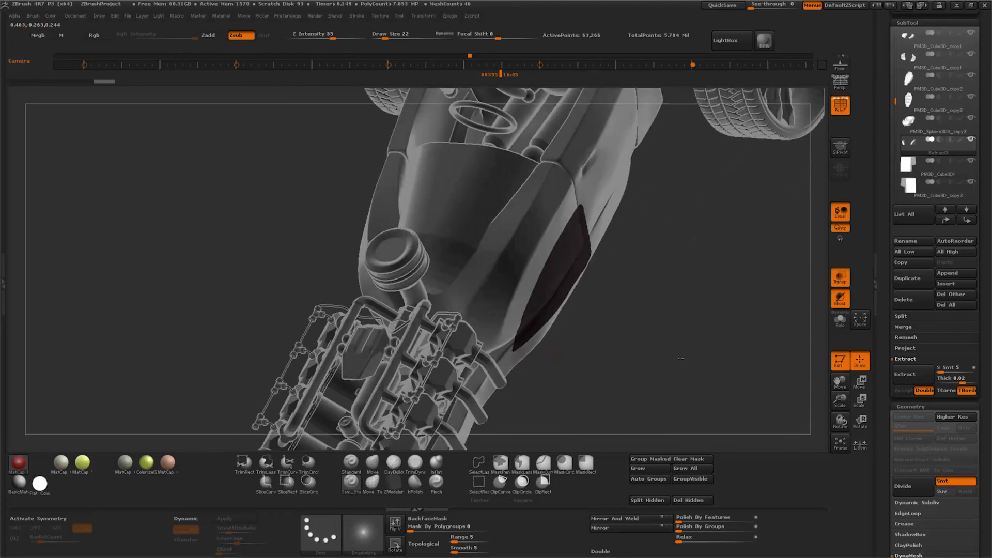
ctrl+shift+click(686, 347)
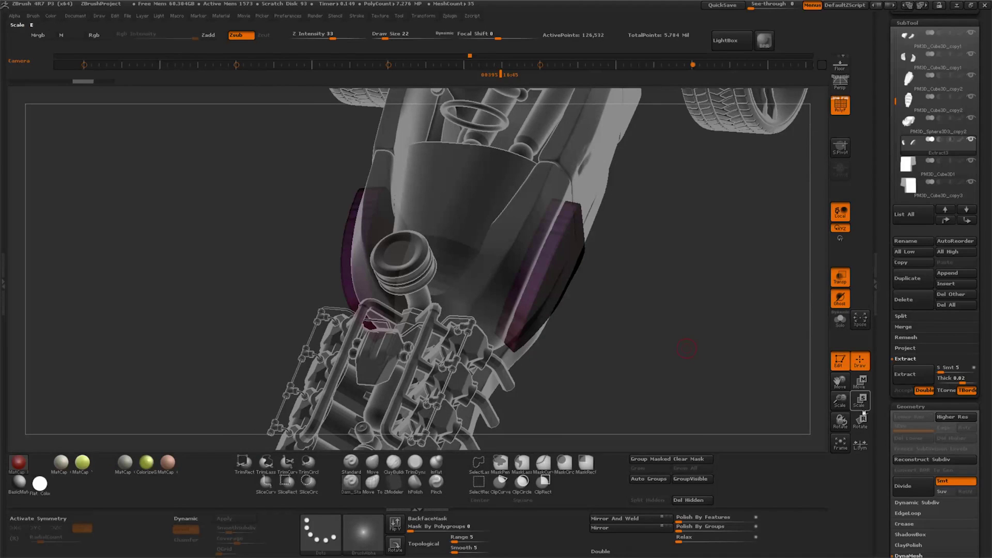
click(860, 382)
drag(557, 294, 624, 320)
mouse_move(682, 305)
mouse_down()
mouse_move(594, 292)
mouse_move(576, 309)
mouse_up()
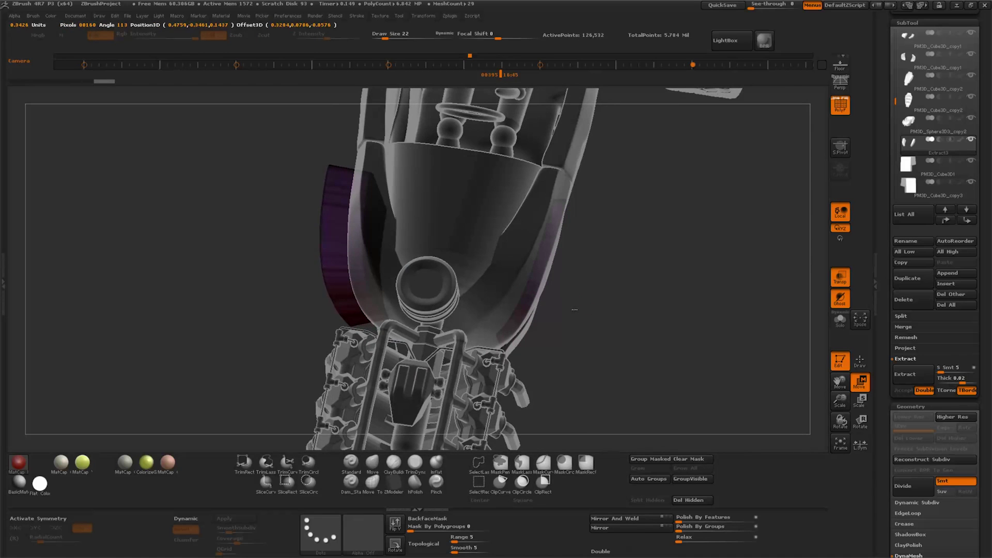
mouse_move(573, 310)
mouse_down()
mouse_move(614, 353)
mouse_move(593, 390)
mouse_up()
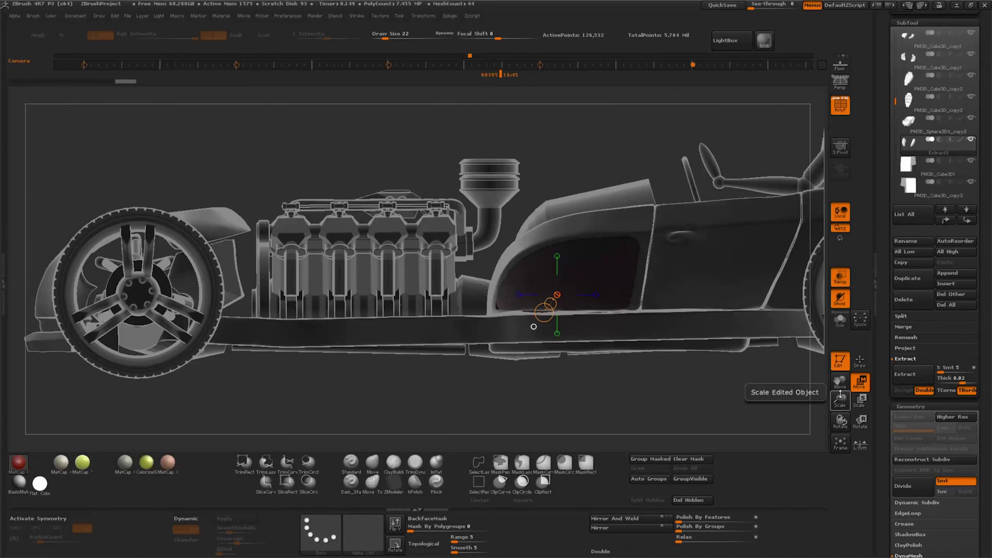
Turn off ghosting, undo/redo the last edit, and Mirror And Weld the Extract3 inset.
mouse_move(620, 361)
mouse_down()
mouse_move(589, 356)
mouse_move(599, 353)
mouse_up()
click(840, 297)
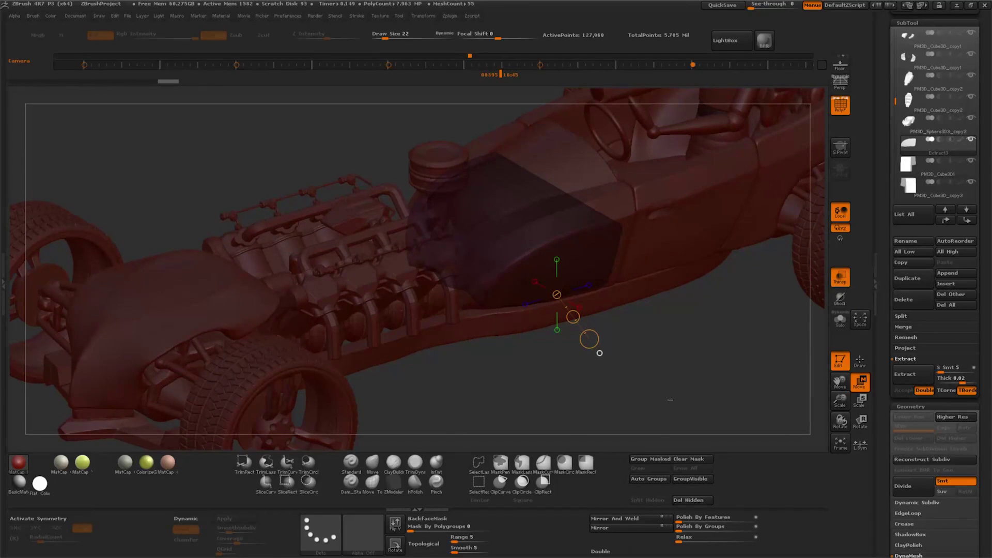
key(ctrl+z)
key(ctrl+shift+z)
click(625, 523)
Make body shell PM3D_Sphere3D_copy2 active and hide its wireframe overlay.
mouse_move(641, 413)
mouse_down()
mouse_move(673, 404)
mouse_move(654, 325)
mouse_up()
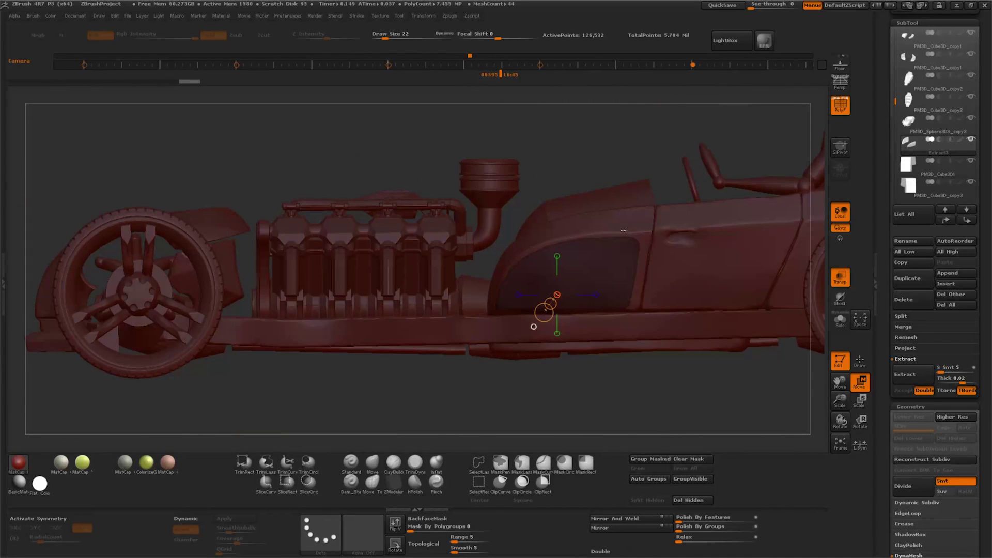
alt+click(629, 225)
key(shift+f)
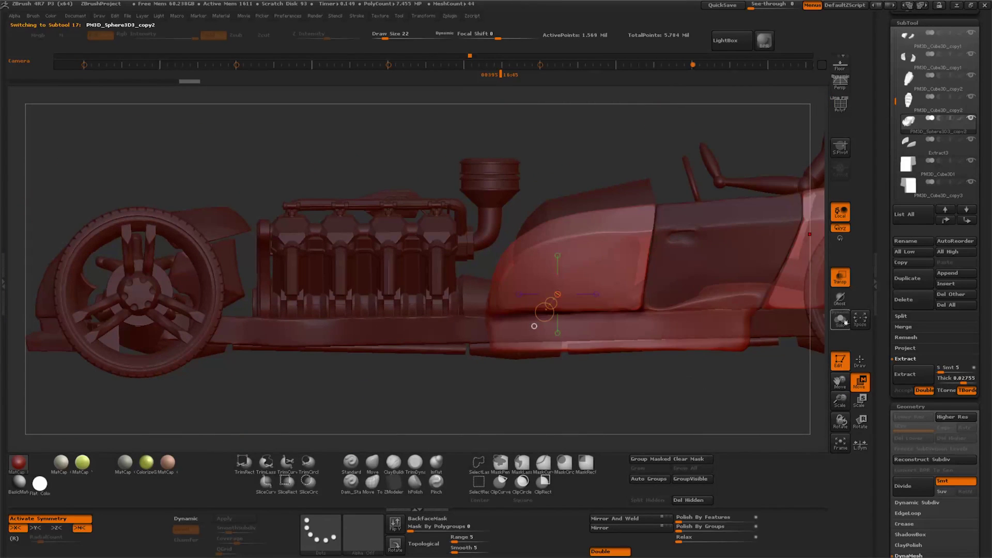
Solo the red body shell, render it solid, and frame a three-quarter view of its side panel.
click(841, 298)
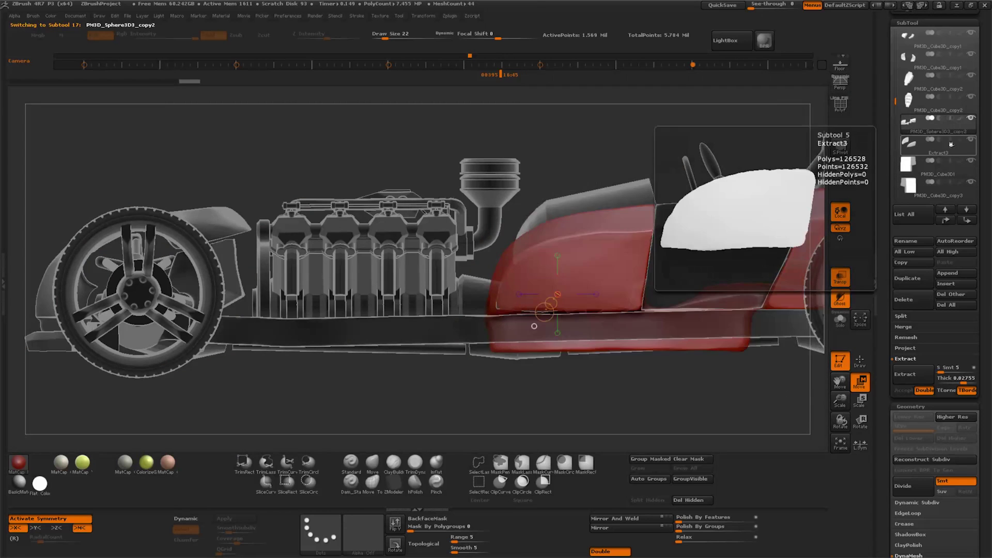
shift+click(974, 143)
click(841, 299)
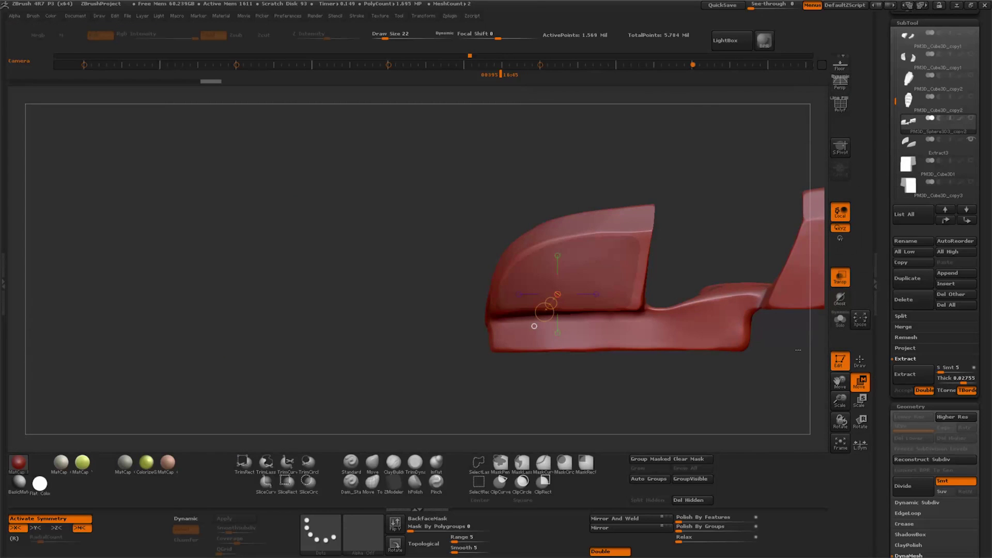
mouse_move(840, 401)
mouse_down()
mouse_move(684, 406)
mouse_move(696, 398)
mouse_up()
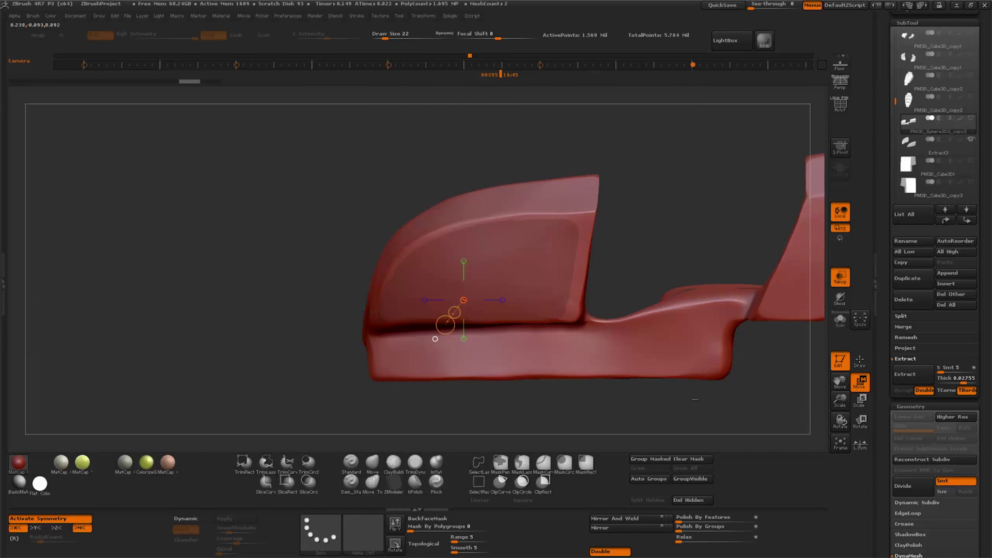
mouse_move(695, 399)
mouse_down()
mouse_move(719, 396)
mouse_move(702, 285)
mouse_up()
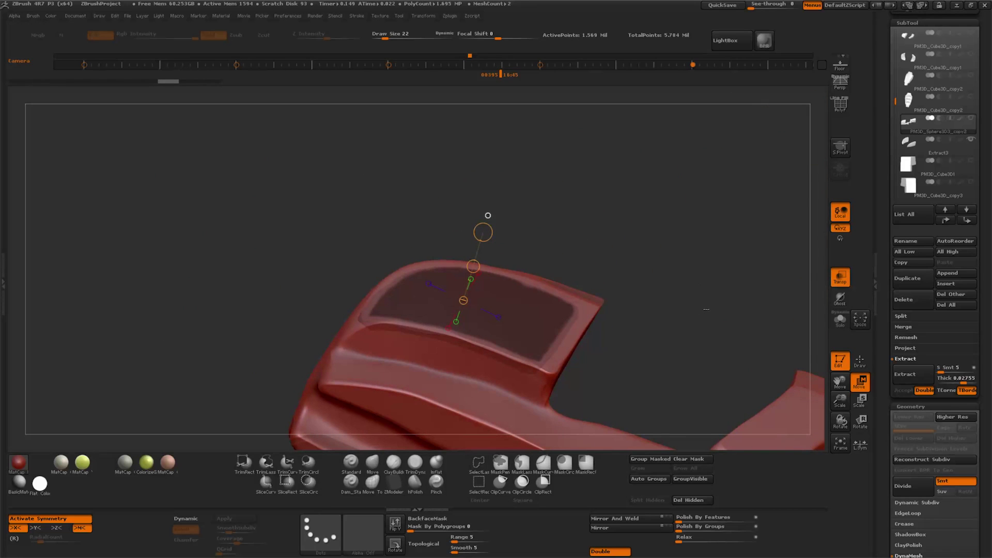
click(840, 276)
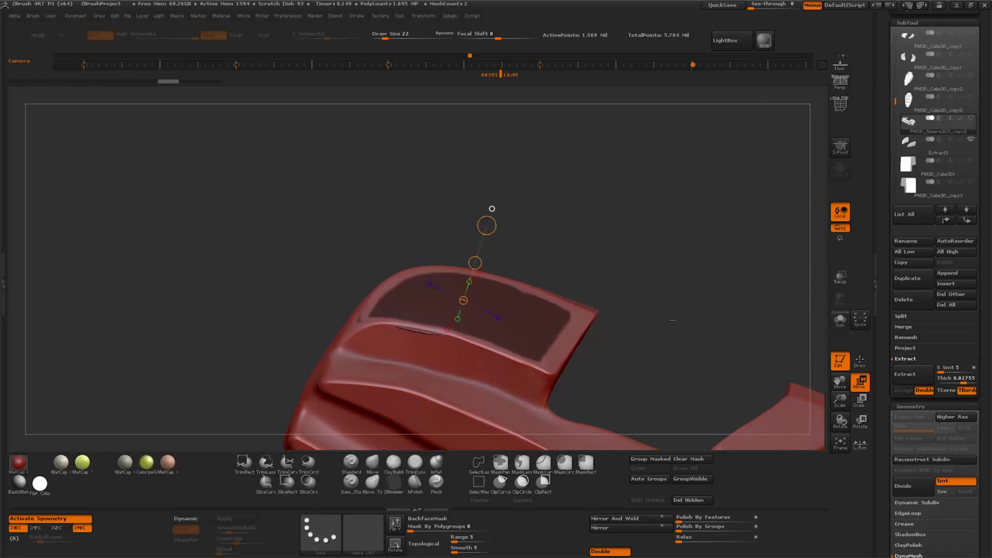
Carve a crease along the panel's lower lip with Draw, then switch to the Dam_Standard brush.
key(q)
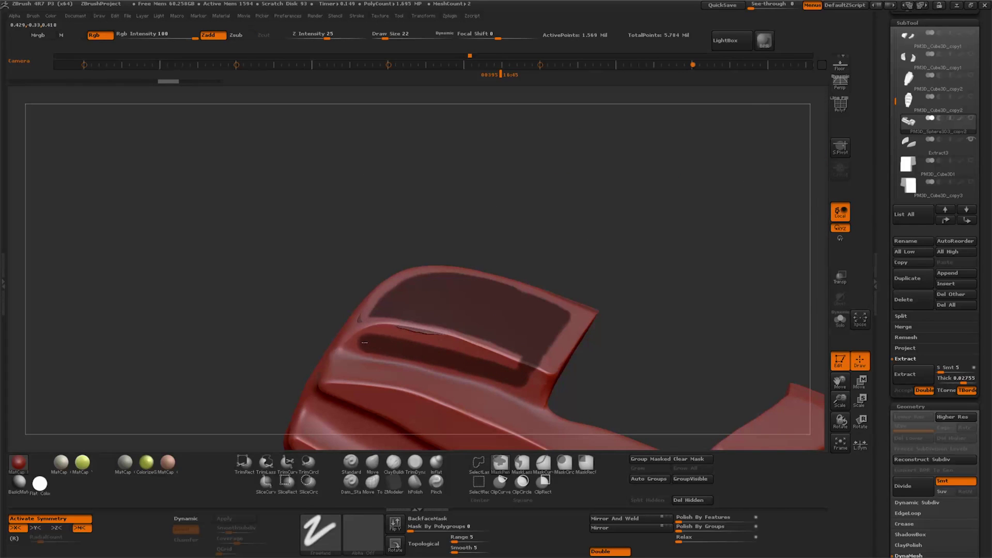
drag(381, 319, 487, 344)
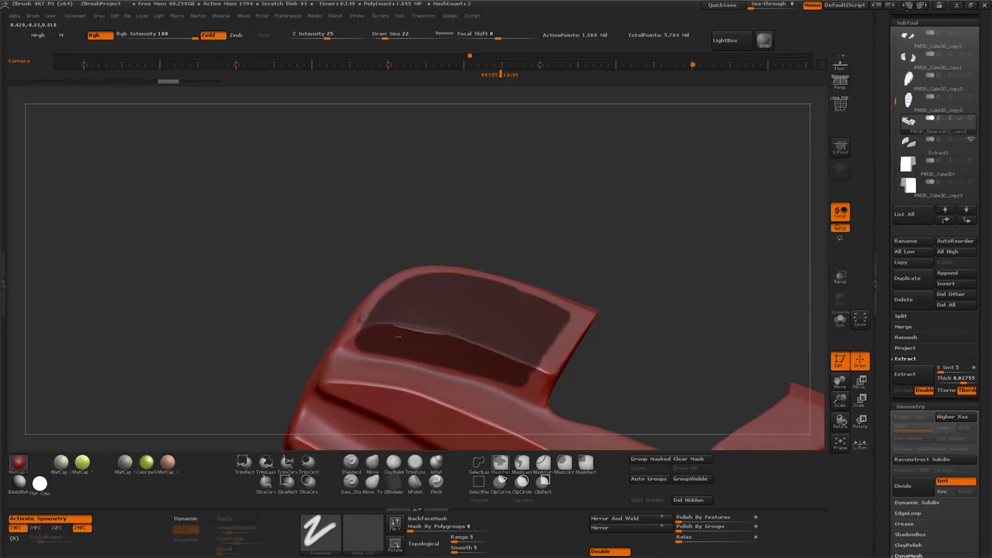
key(b)
key(d)
key(s)
mouse_move(645, 272)
mouse_down()
mouse_move(680, 271)
mouse_move(704, 354)
mouse_move(705, 338)
mouse_up()
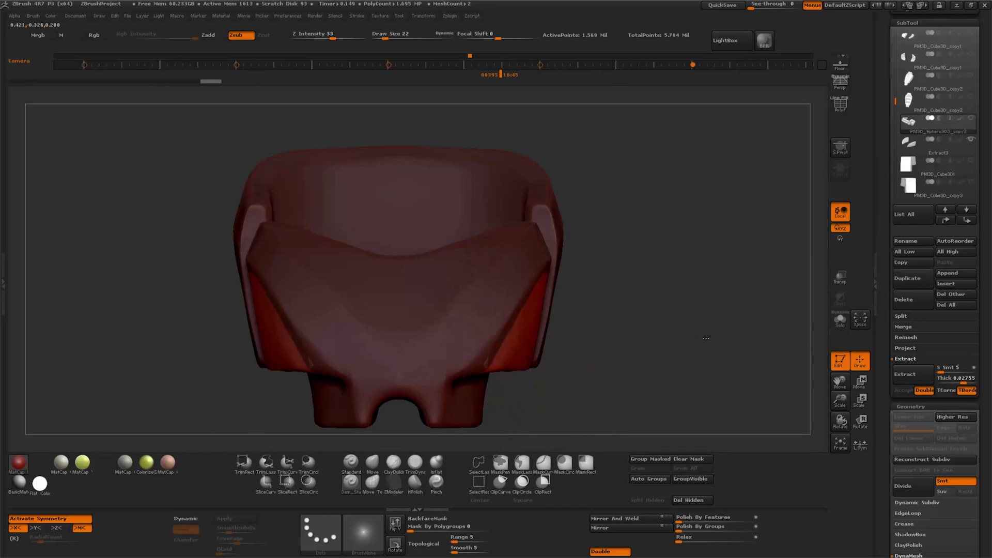
Try a stroke on the body shell with Dam_Standard, then undo the last two changes.
drag(701, 390, 703, 262)
click(860, 385)
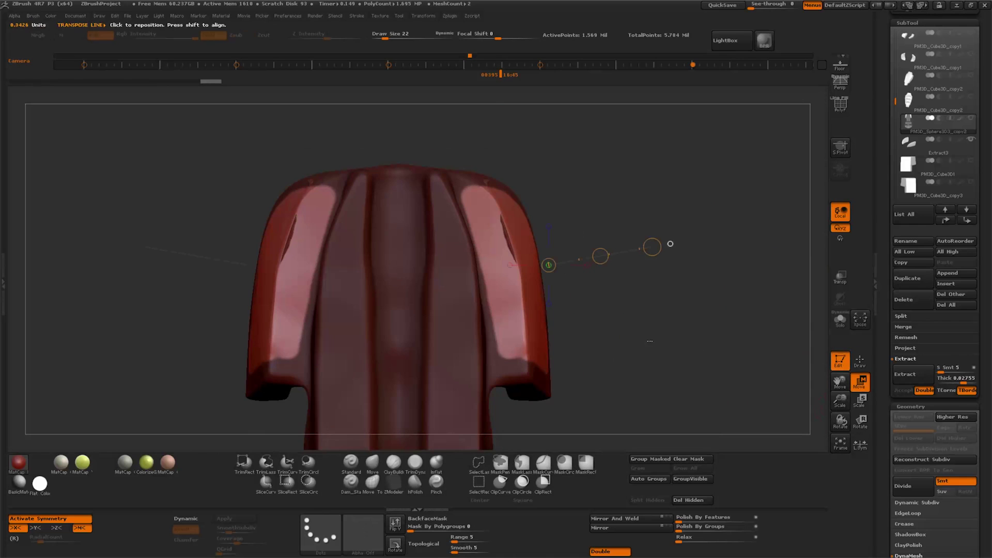
drag(653, 363, 644, 368)
key(q)
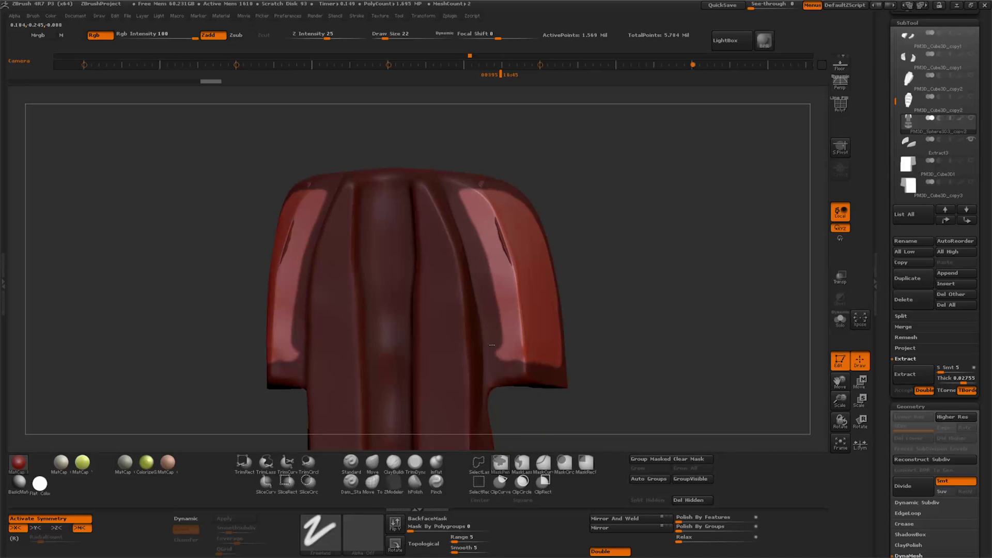
mouse_move(620, 292)
mouse_down()
mouse_move(643, 288)
mouse_move(627, 284)
mouse_move(648, 296)
mouse_up()
key(b)
key(d)
key(s)
key(ctrl+z)
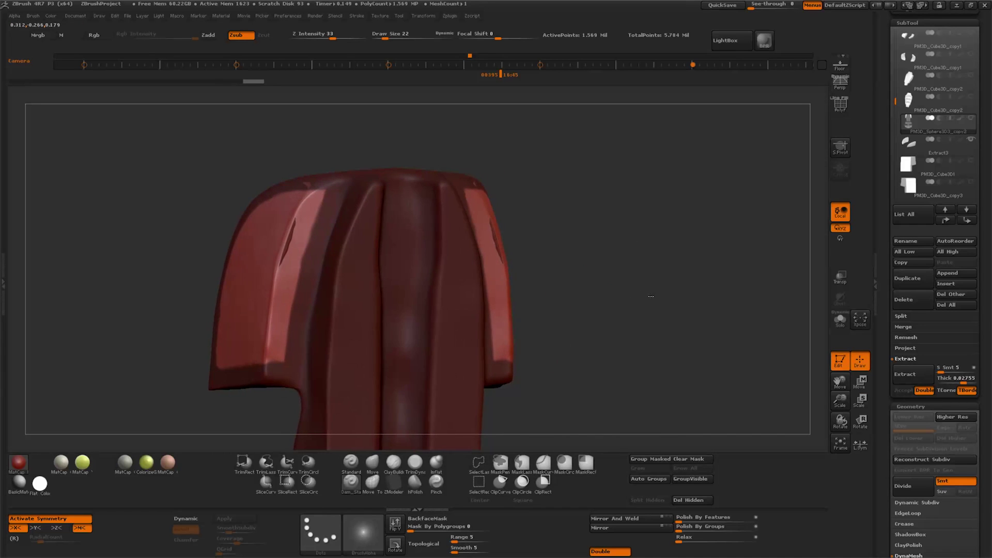
key(ctrl+z)
Draw a ClipCurve across the body to clip away part of the mesh.
key(ctrl+shift)
click(500, 481)
mouse_move(436, 116)
ctrl+shift+mouse_down()
mouse_move(490, 272)
mouse_move(481, 249)
mouse_move(494, 431)
mouse_move(500, 419)
ctrl+shift+mouse_up()
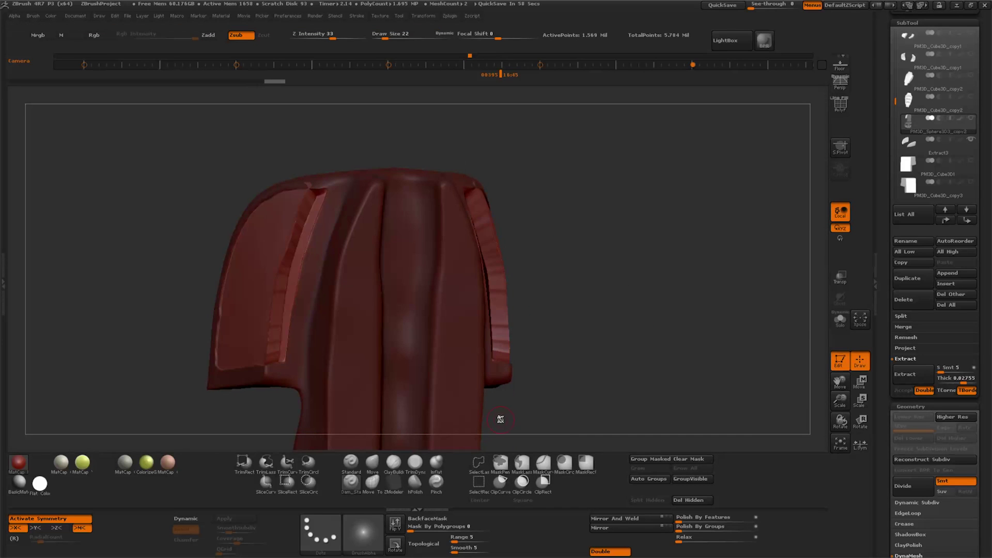
mouse_move(638, 341)
mouse_down()
mouse_move(640, 305)
mouse_move(661, 334)
mouse_move(631, 336)
mouse_up()
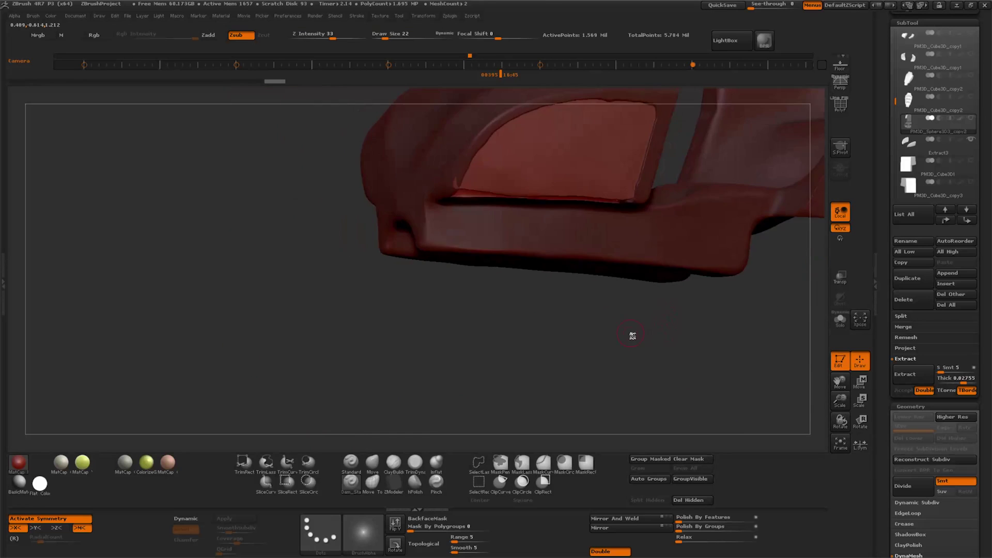
drag(840, 382, 808, 448)
Solo the body shell, frame it, and reach Geometry > DynaMesh at resolution 608.
click(841, 319)
mouse_move(698, 217)
mouse_down()
mouse_move(604, 291)
mouse_move(611, 277)
mouse_move(615, 310)
mouse_move(576, 314)
mouse_up()
mouse_move(841, 382)
mouse_down()
mouse_move(667, 341)
mouse_move(634, 363)
mouse_move(656, 382)
mouse_up()
key(shift)
drag(881, 423, 881, 224)
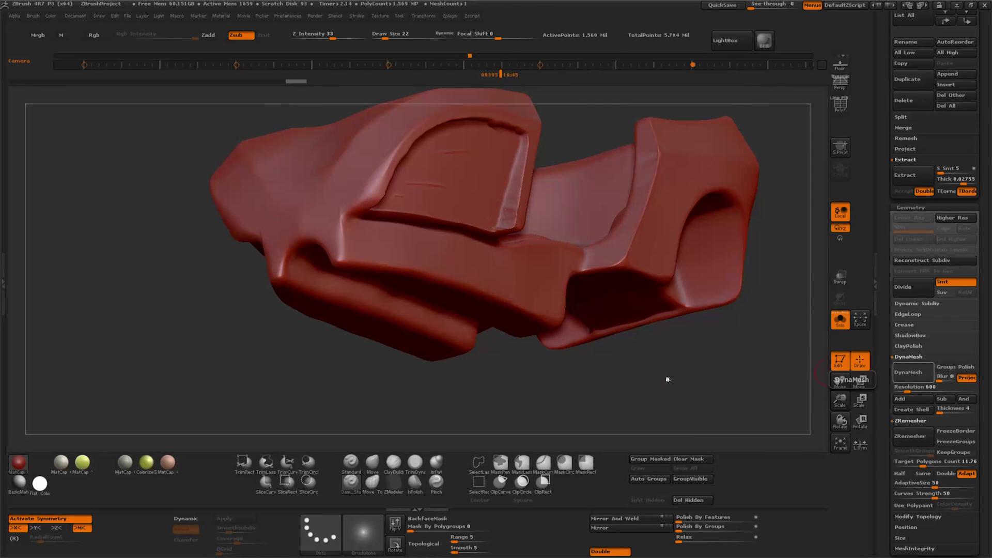
Smooth the freshly DynaMeshed body shell around the side panel inset.
mouse_move(667, 379)
mouse_down()
mouse_move(775, 396)
mouse_move(727, 345)
mouse_up()
key(shift)
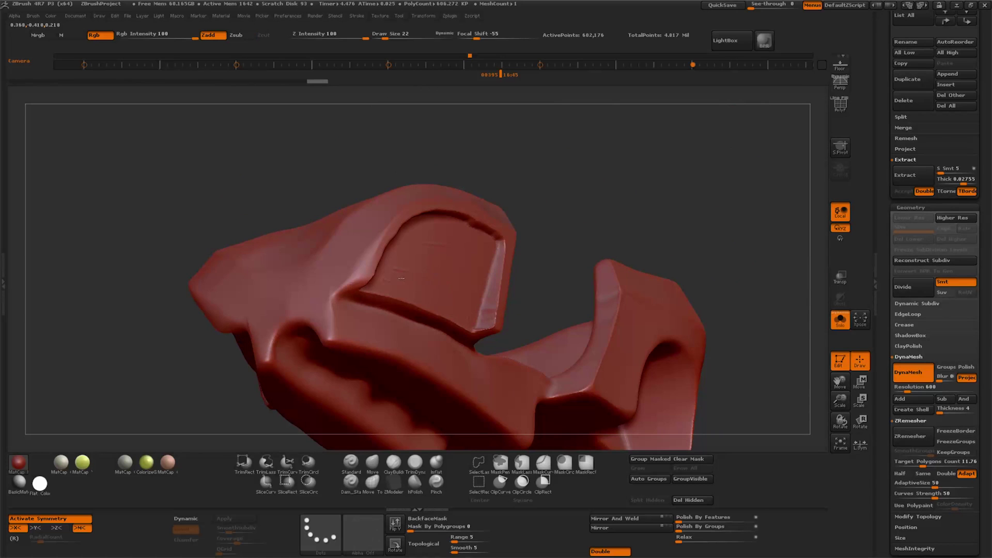
drag(646, 233, 672, 268)
mouse_move(672, 310)
alt+mouse_down()
mouse_move(685, 342)
mouse_move(683, 307)
alt+mouse_up()
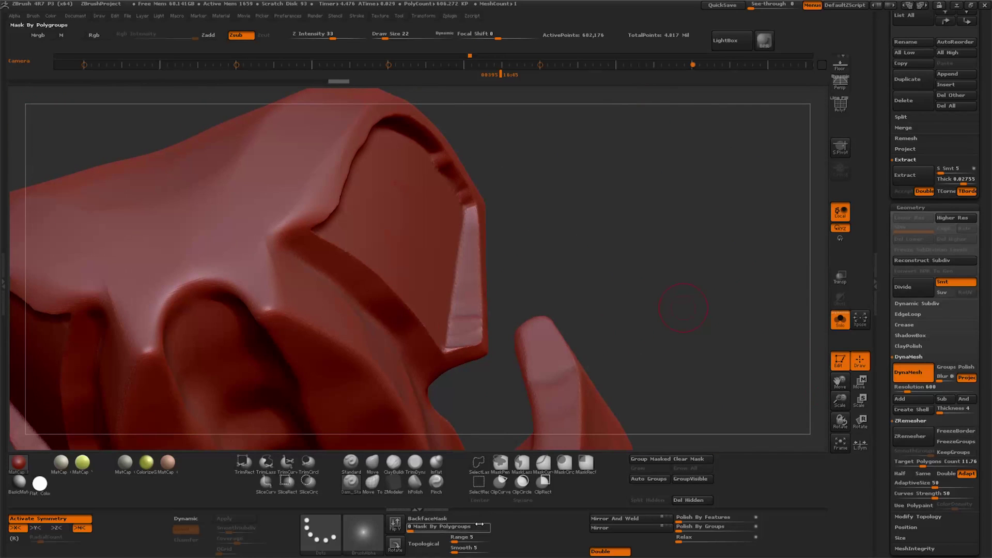
Polish the inset rims with the hPolish brush, checking them from several angles.
click(415, 481)
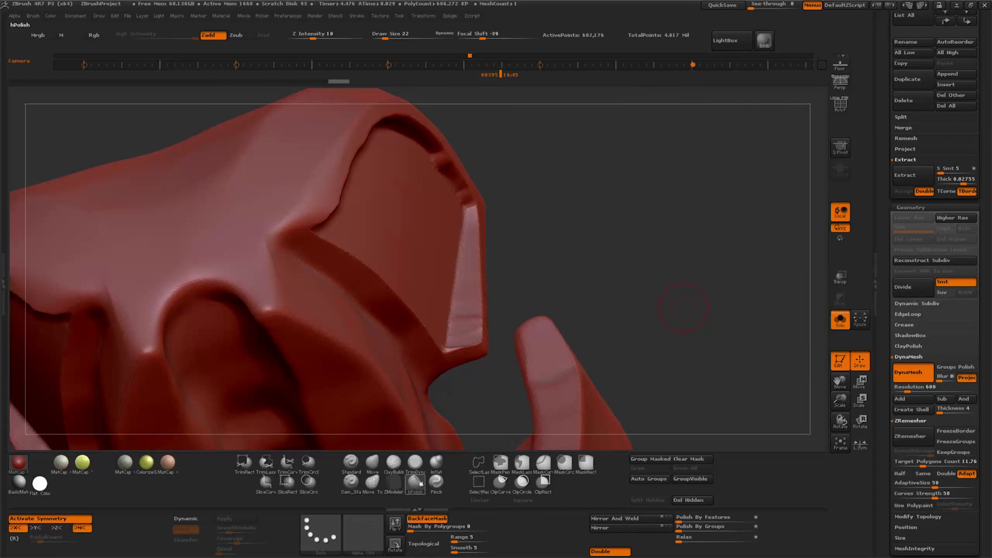
mouse_move(657, 369)
mouse_down()
mouse_move(655, 387)
mouse_move(645, 377)
mouse_up()
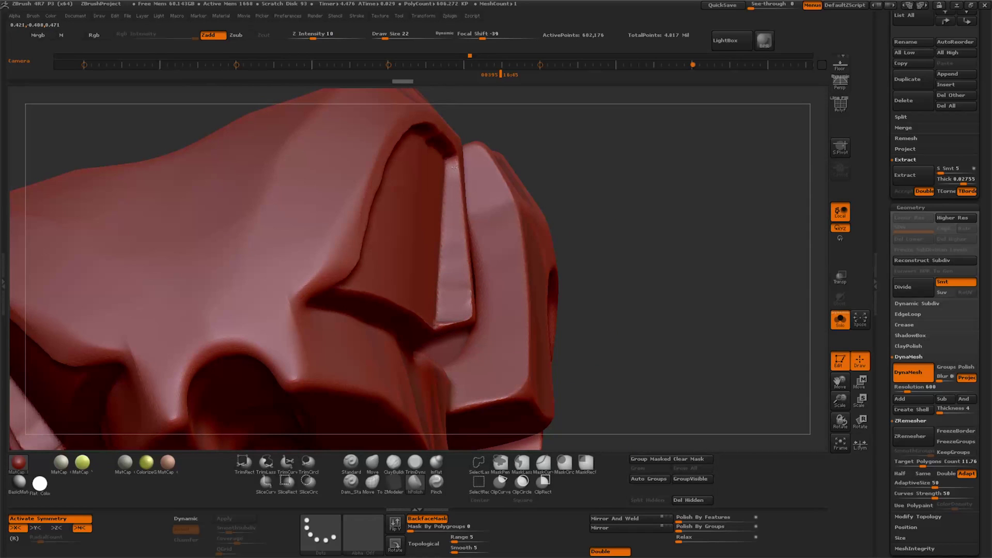
mouse_move(620, 319)
mouse_down()
mouse_move(764, 283)
mouse_move(466, 341)
mouse_up()
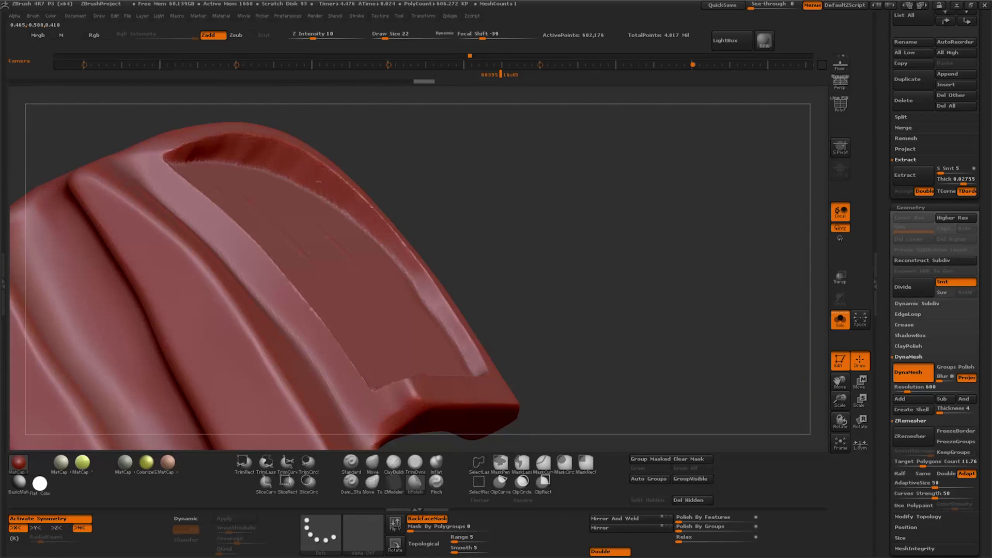
drag(255, 148, 303, 243)
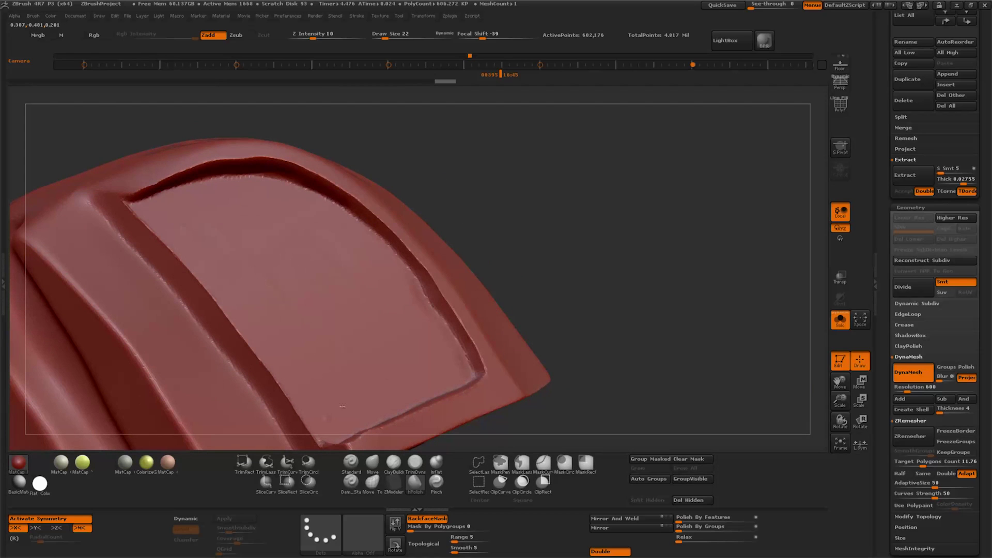
mouse_move(450, 328)
mouse_down()
mouse_move(686, 363)
mouse_move(757, 404)
mouse_move(643, 342)
mouse_move(660, 369)
mouse_move(620, 361)
mouse_move(883, 266)
mouse_up()
scroll(925, 258, up, 10)
With Extract3 active and the body shown, trim the side piece's front end with ClipCurve cuts.
click(925, 292)
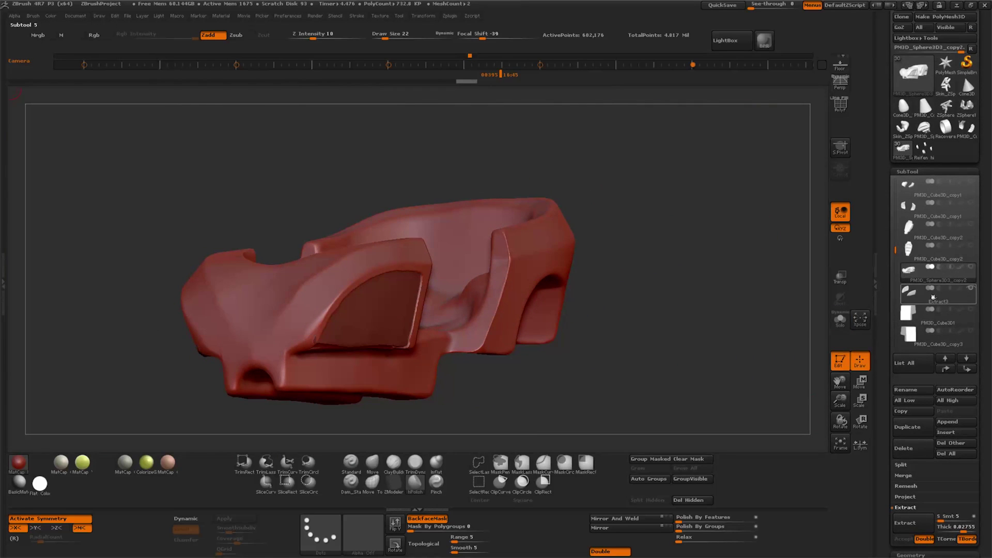
drag(646, 357, 600, 385)
click(972, 274)
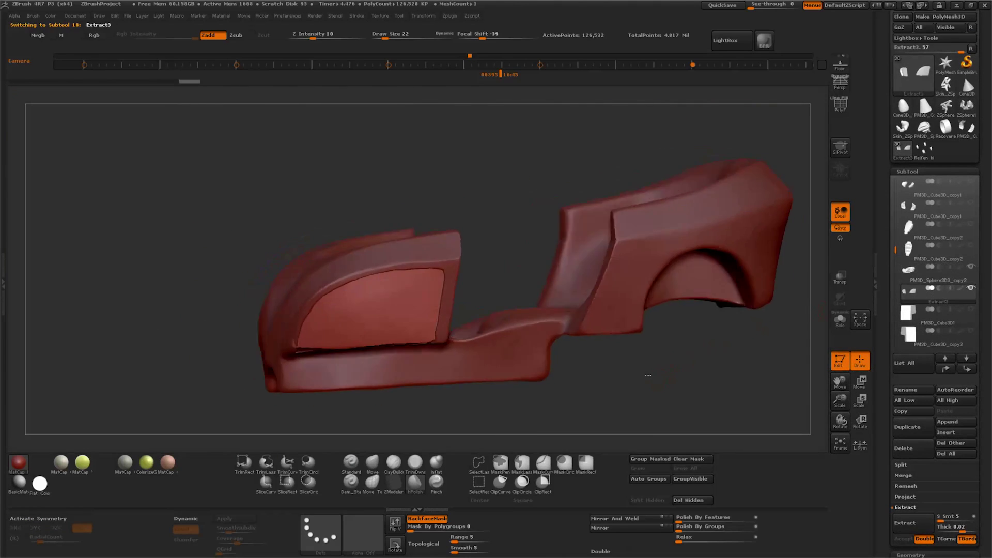
drag(646, 357, 669, 364)
mouse_move(505, 205)
ctrl+shift+mouse_down()
mouse_move(483, 420)
mouse_move(412, 422)
ctrl+shift+mouse_up()
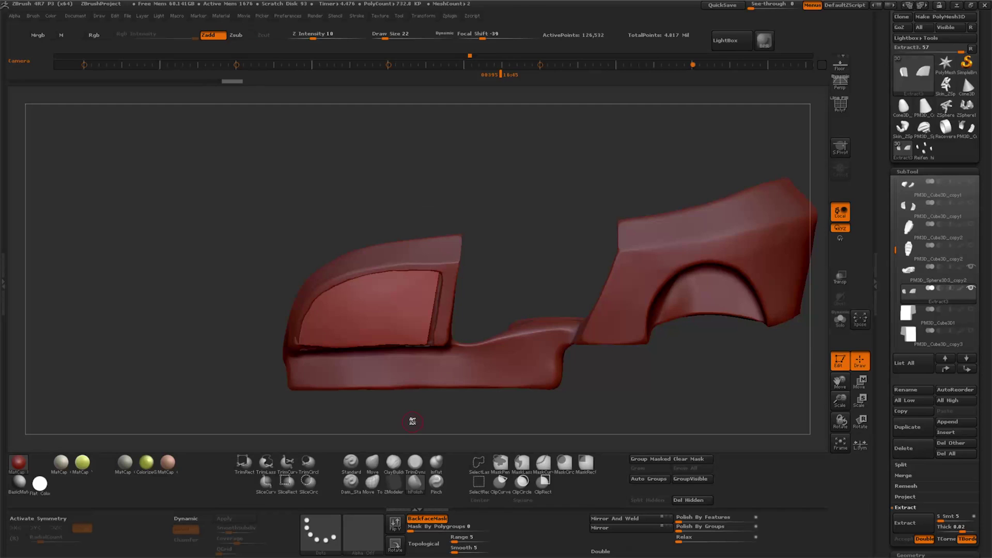
drag(841, 382, 897, 376)
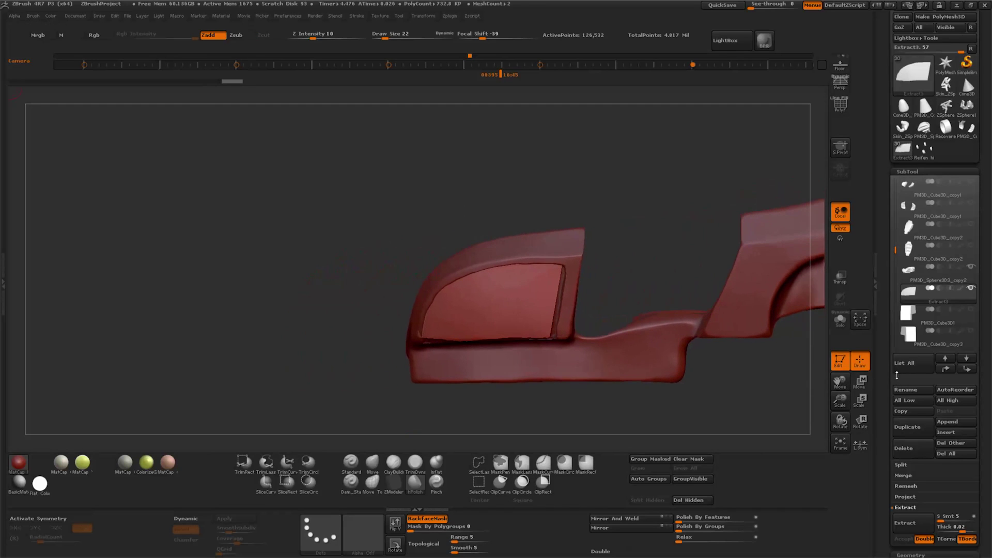
mouse_move(692, 402)
ctrl+shift+mouse_down()
mouse_move(266, 403)
mouse_move(270, 340)
ctrl+shift+mouse_up()
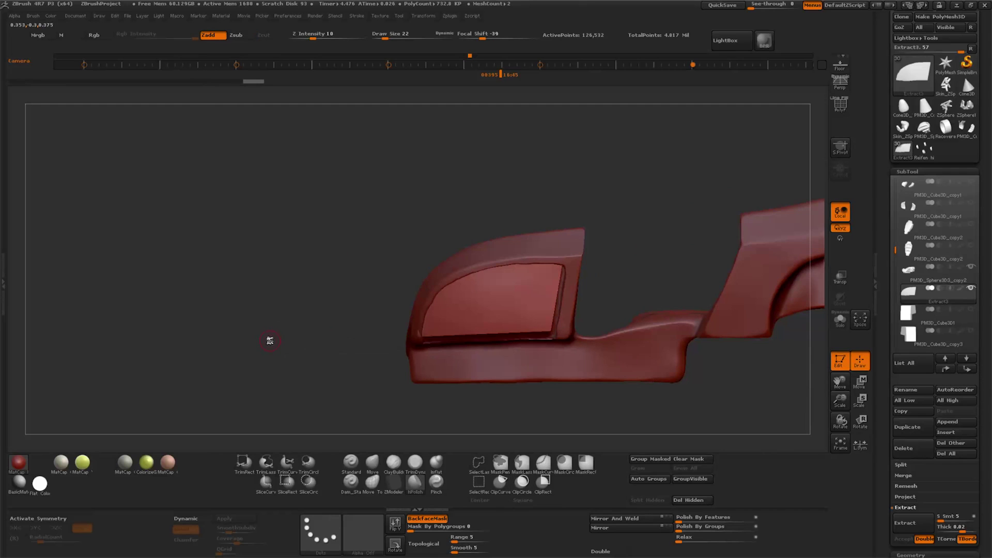
mouse_move(364, 411)
ctrl+shift+mouse_down()
mouse_move(447, 297)
mouse_move(505, 271)
mouse_move(603, 265)
ctrl+shift+mouse_up()
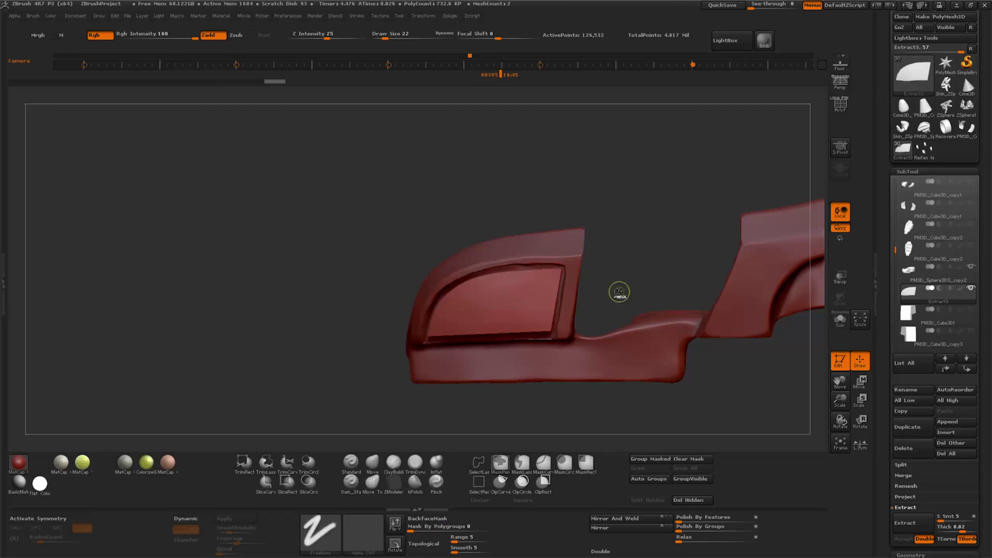
Unhide all and make PM3D_Sphere3D_copy2 active, zoomed on the side inset.
ctrl+shift+click(626, 267)
drag(630, 264, 635, 239)
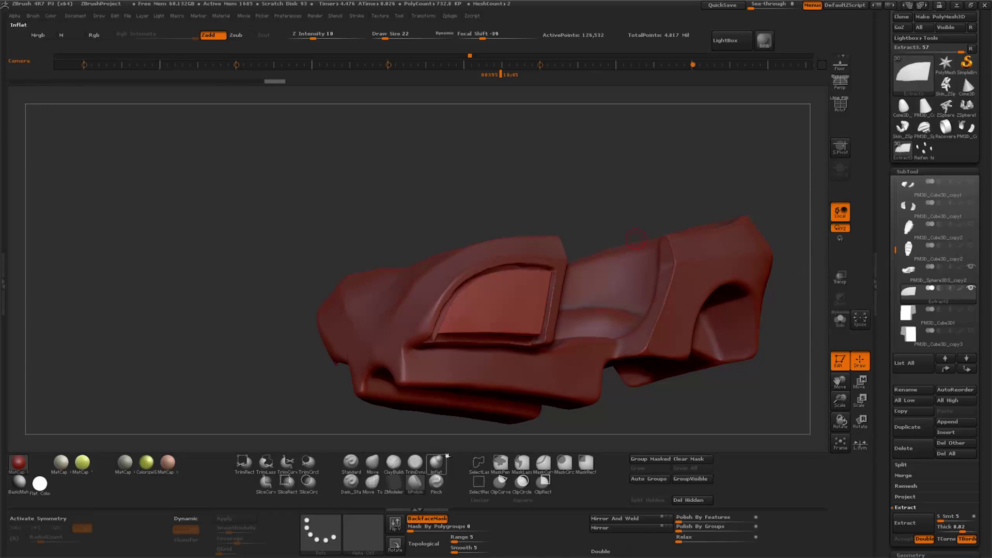
alt+click(522, 384)
mouse_move(860, 401)
mouse_down()
mouse_move(870, 401)
mouse_move(416, 403)
mouse_up()
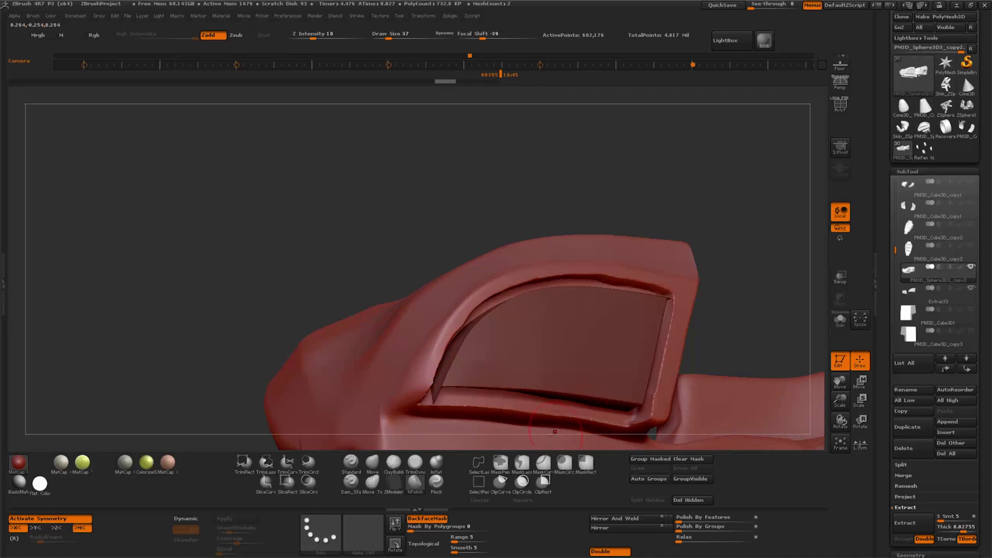
Flatten the raised ridge along the inset rim with the TrimDynamic brush.
key(b)
key(t)
key(d)
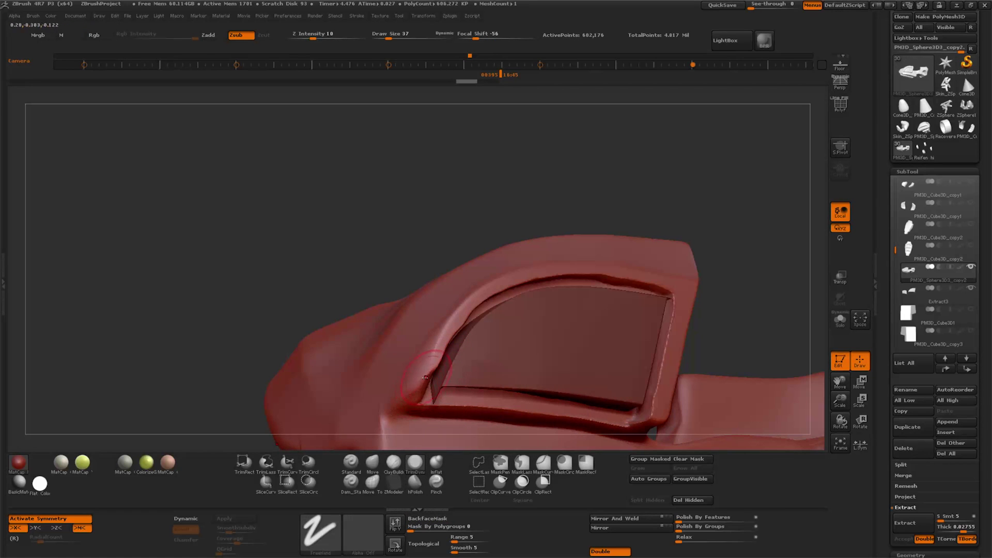
drag(436, 354, 450, 325)
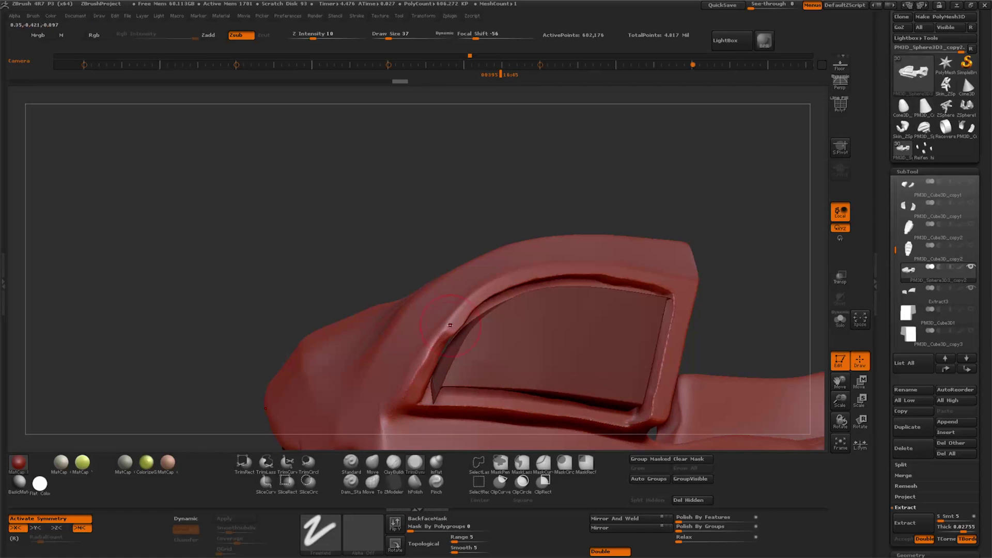
mouse_move(496, 217)
mouse_down()
mouse_move(620, 154)
mouse_move(627, 230)
mouse_up()
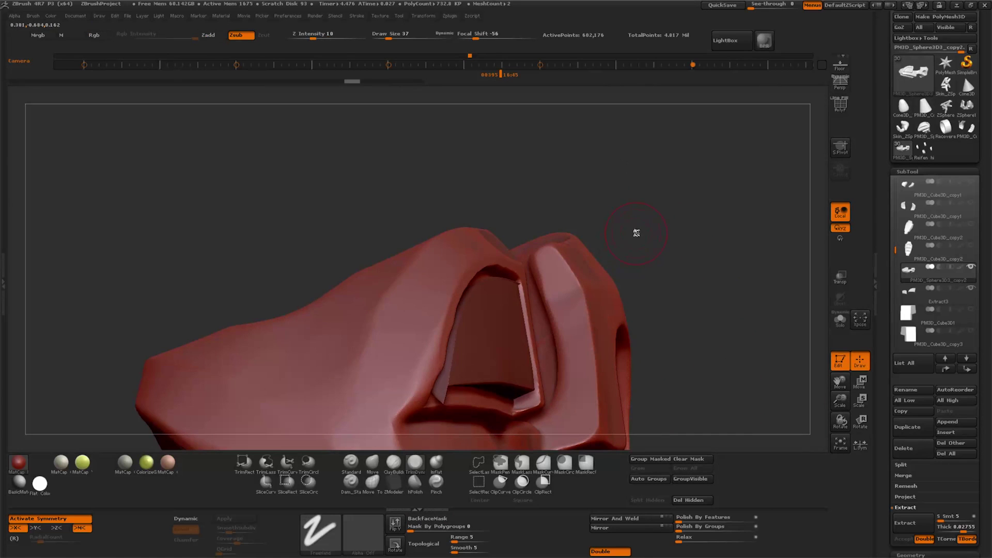
drag(660, 313, 825, 335)
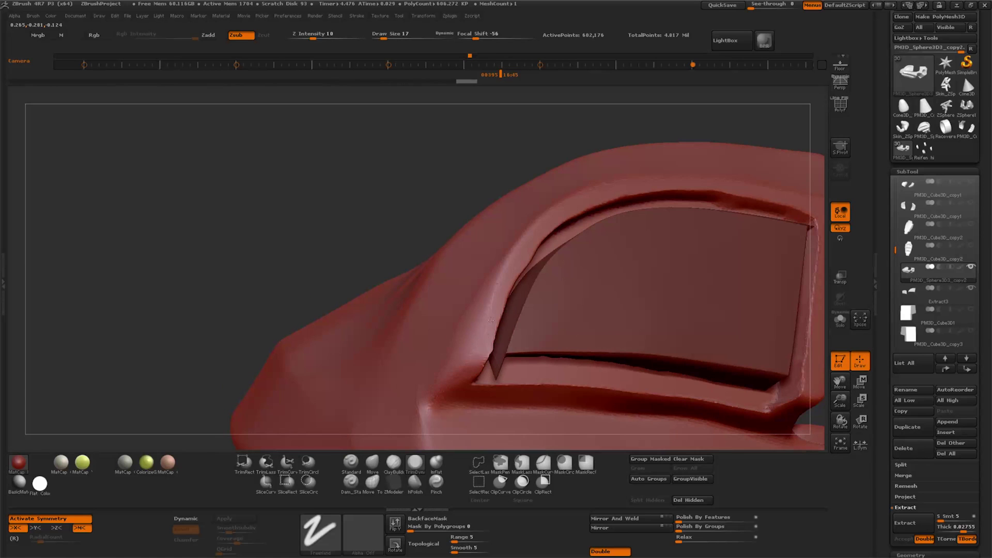
Try Dam_Standard and MaskPen, then return to TrimDynamic with a larger Draw Size.
click(351, 483)
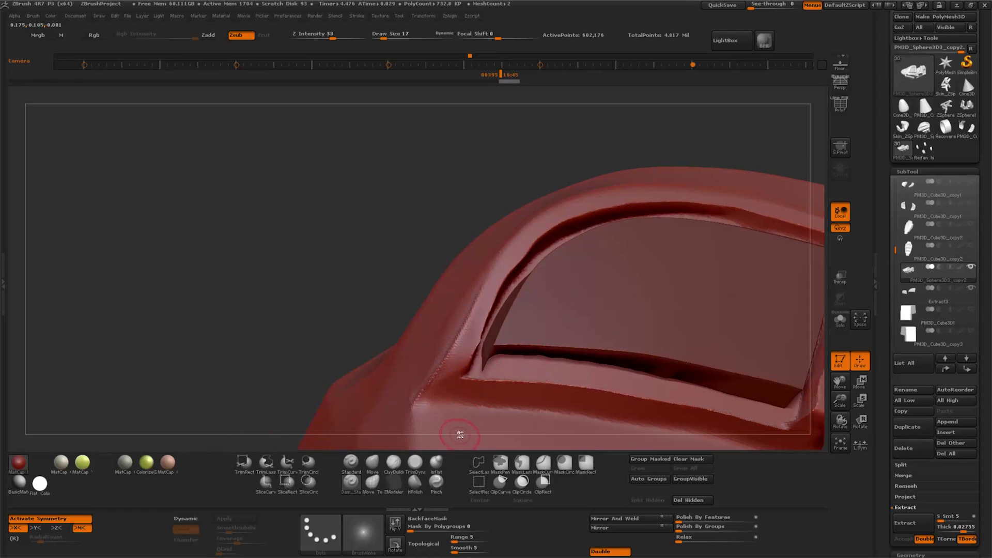
key(ctrl)
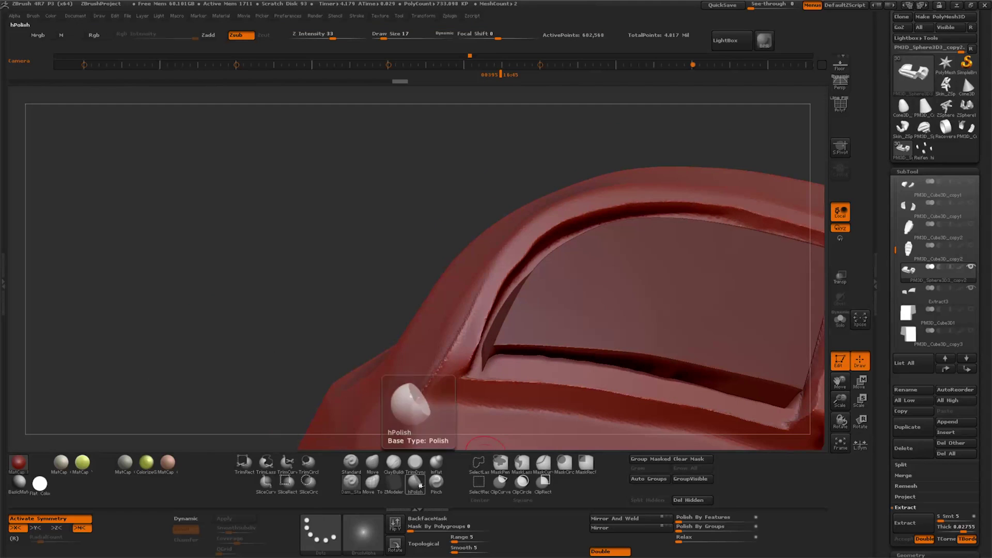
click(415, 461)
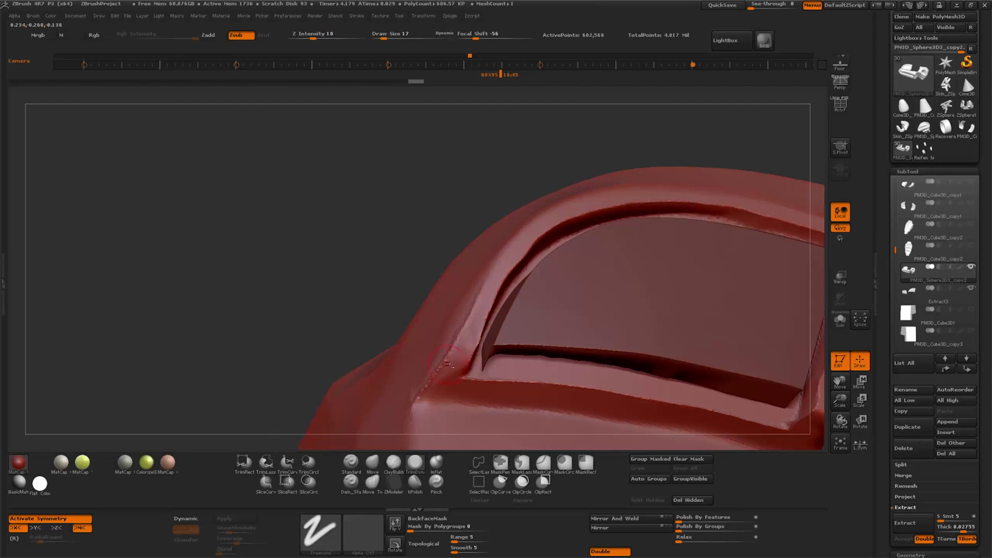
key(bracketright)
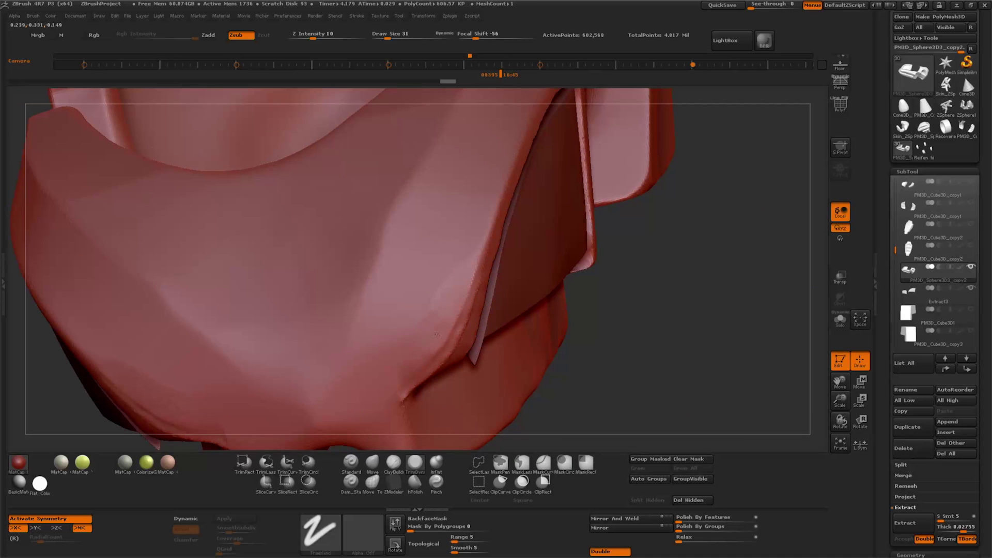
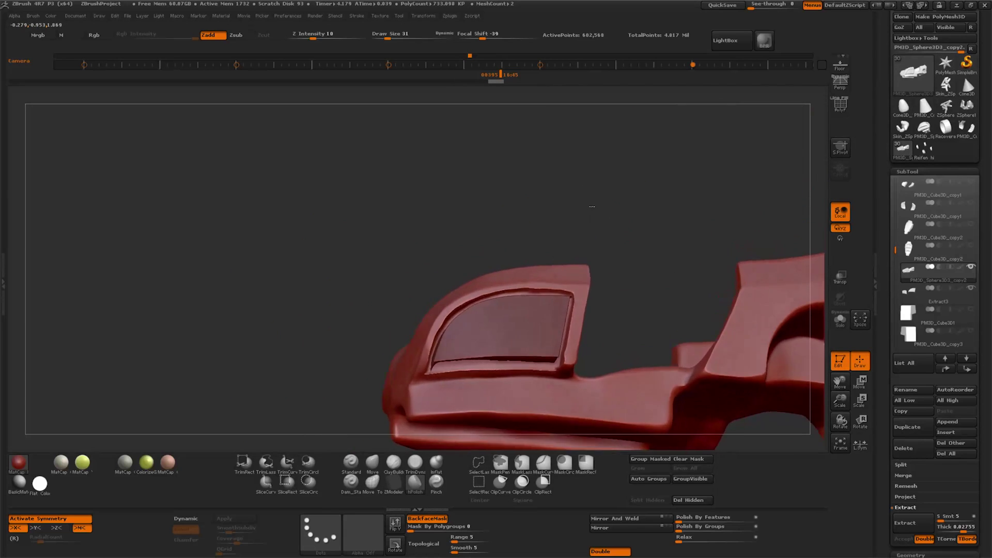
Select the Extract3 subtool and solo it, turned to face the panel.
drag(592, 207, 617, 251)
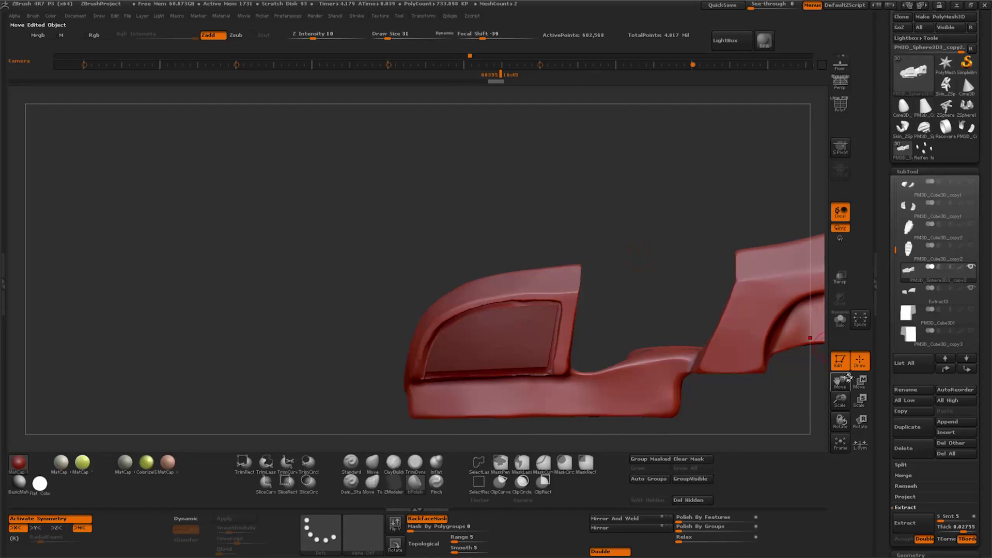
alt+click(518, 339)
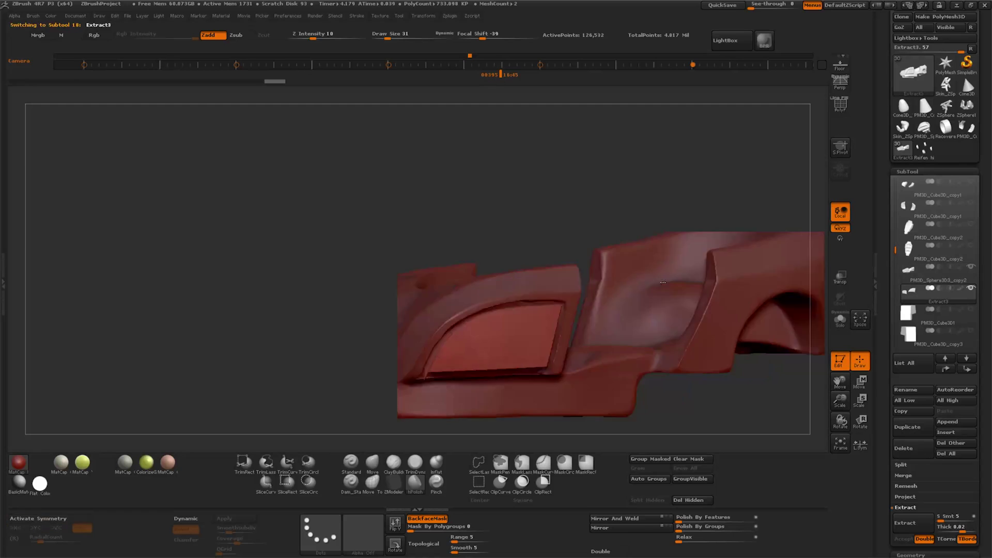
click(840, 319)
mouse_move(841, 401)
mouse_down()
mouse_move(845, 435)
mouse_move(653, 347)
mouse_up()
Trim the sliver off the panel's lower-left corner with TrimCurve and SliceCurve it into pieces.
key(ctrl+shift)
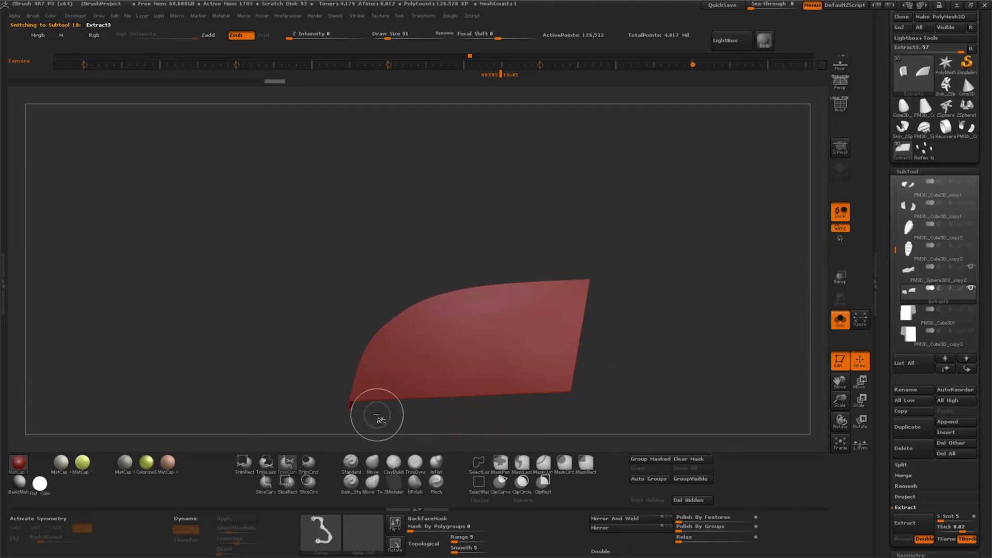
ctrl+shift+drag(381, 415, 330, 367)
mouse_move(576, 247)
ctrl+shift+mouse_down()
mouse_move(614, 332)
mouse_move(725, 365)
mouse_move(649, 368)
mouse_move(631, 396)
mouse_move(655, 370)
ctrl+shift+mouse_up()
DynaMesh the Extract3 pieces at resolution 632 for a cleaner, rounder mesh.
click(841, 106)
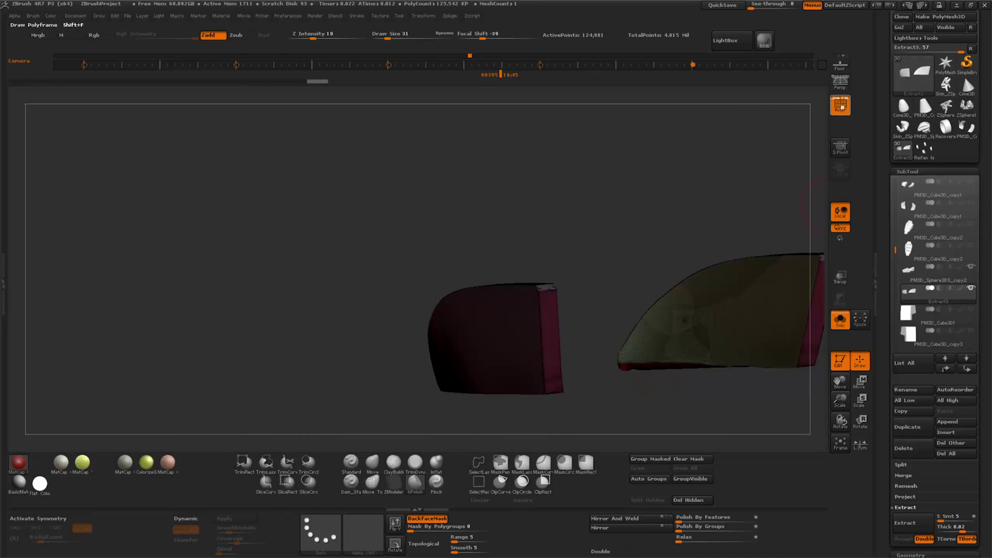
click(841, 106)
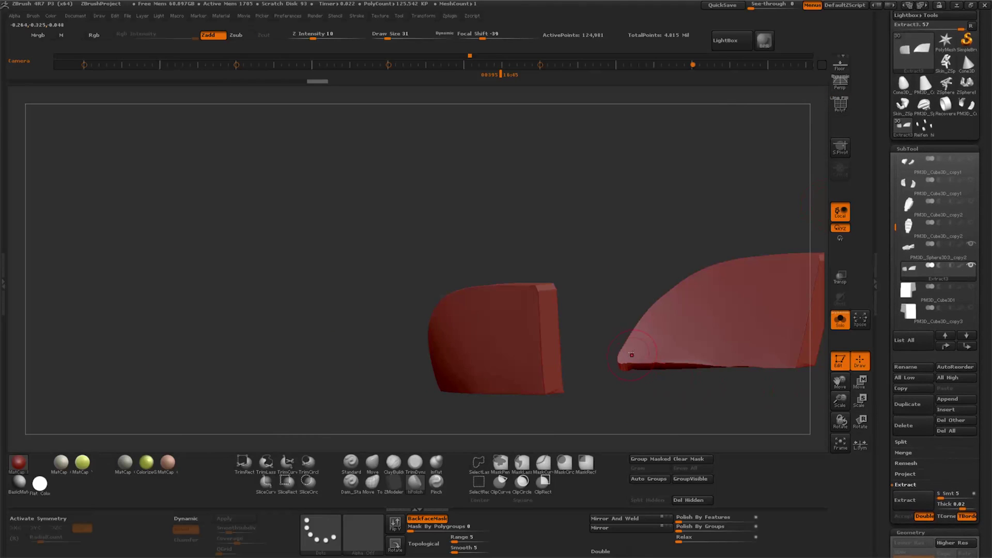
drag(887, 434, 888, 187)
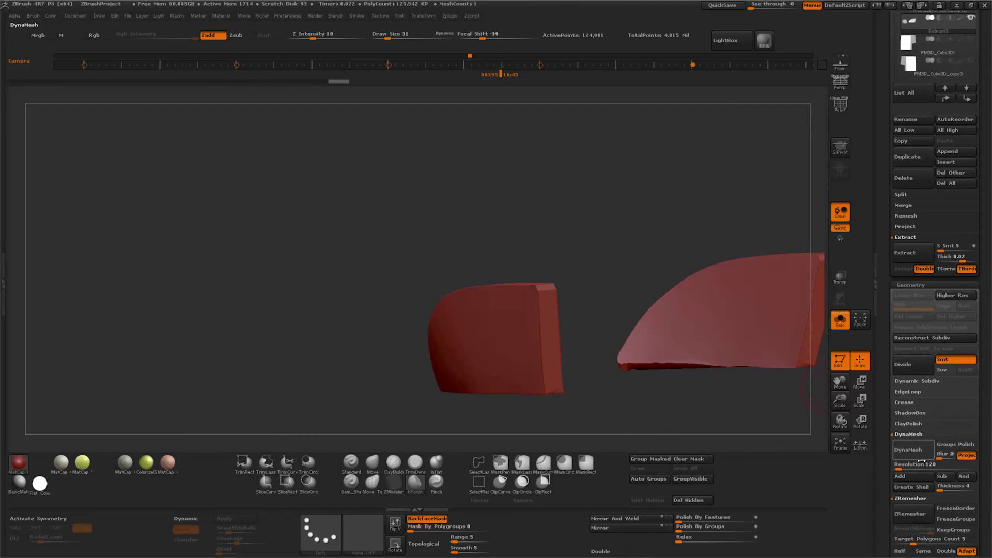
drag(910, 468, 908, 468)
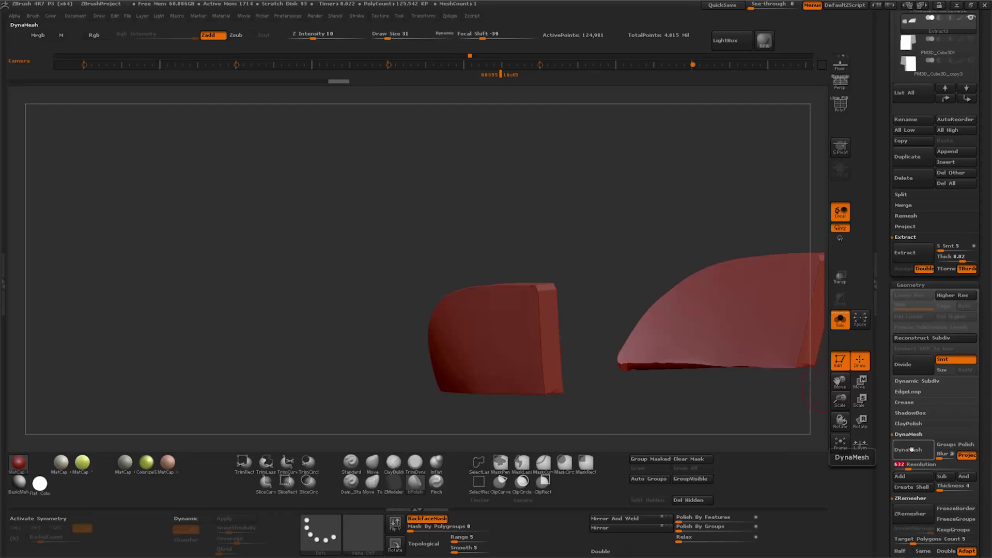
click(908, 450)
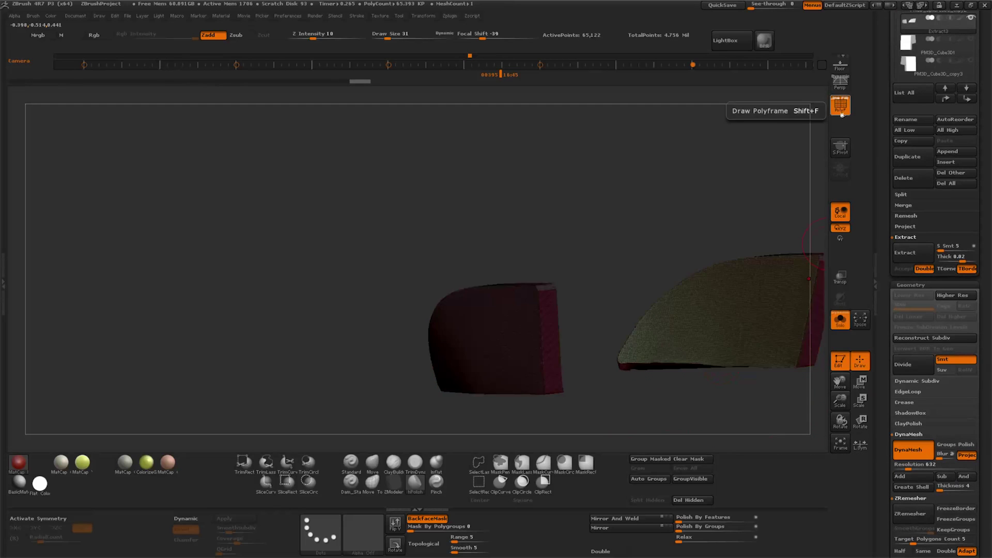
mouse_move(631, 399)
mouse_down()
mouse_move(635, 426)
mouse_move(620, 368)
mouse_move(713, 383)
mouse_move(667, 390)
mouse_move(680, 393)
mouse_up()
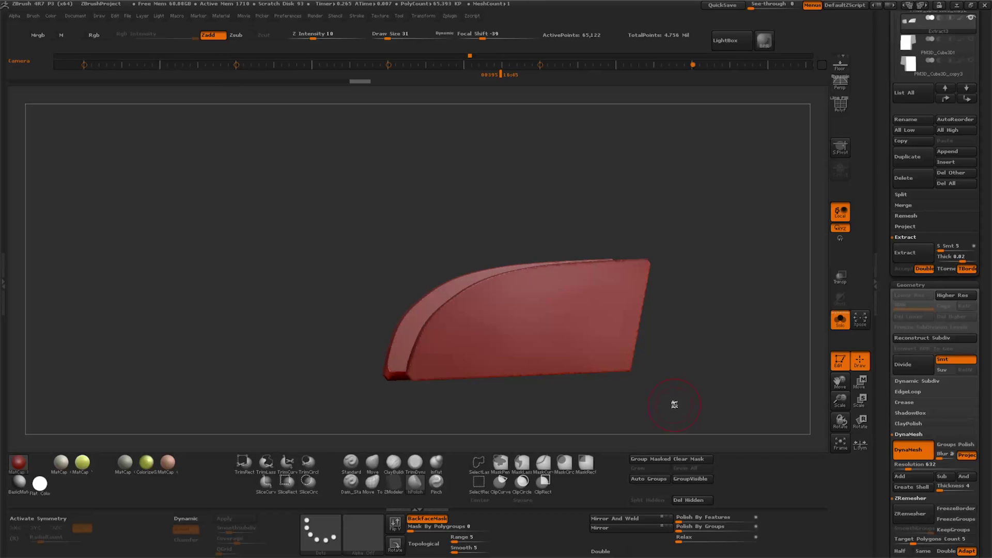
Carve an inset groove border and vertical groove lines on the panel with Dam_Standard at size 5.
mouse_move(684, 399)
mouse_down()
mouse_move(652, 394)
mouse_move(673, 378)
mouse_up()
click(359, 480)
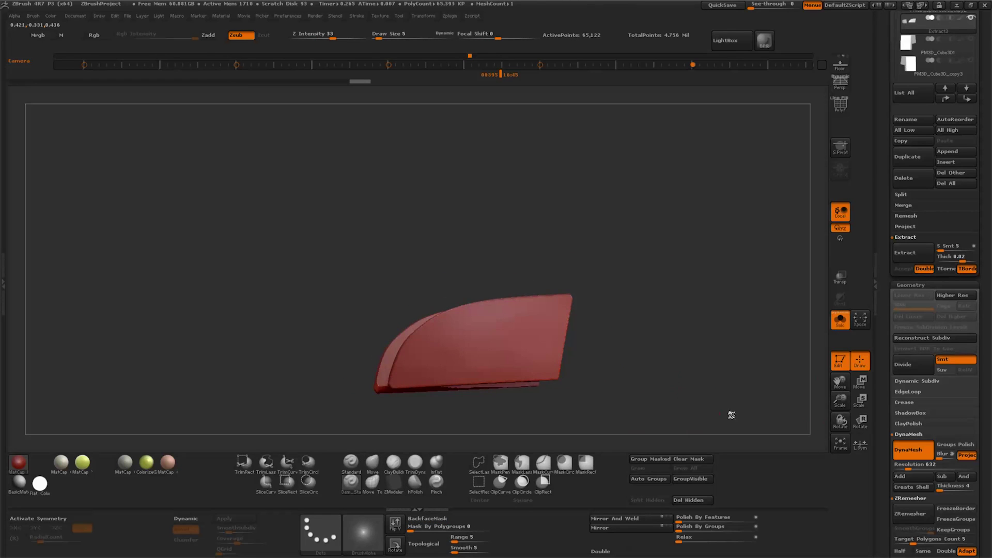
mouse_move(731, 415)
alt+mouse_down()
mouse_move(755, 387)
mouse_move(513, 274)
mouse_move(497, 255)
alt+mouse_up()
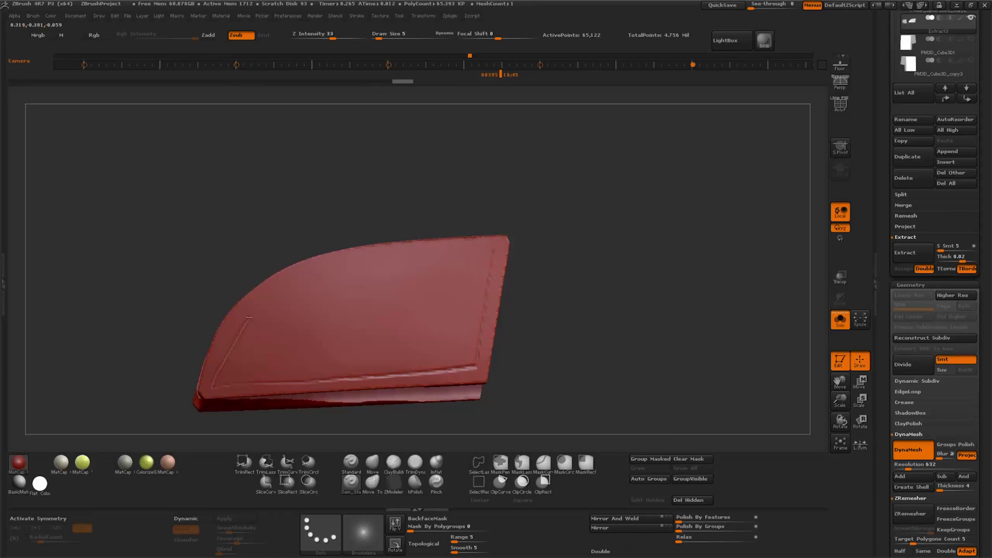
drag(848, 391, 646, 374)
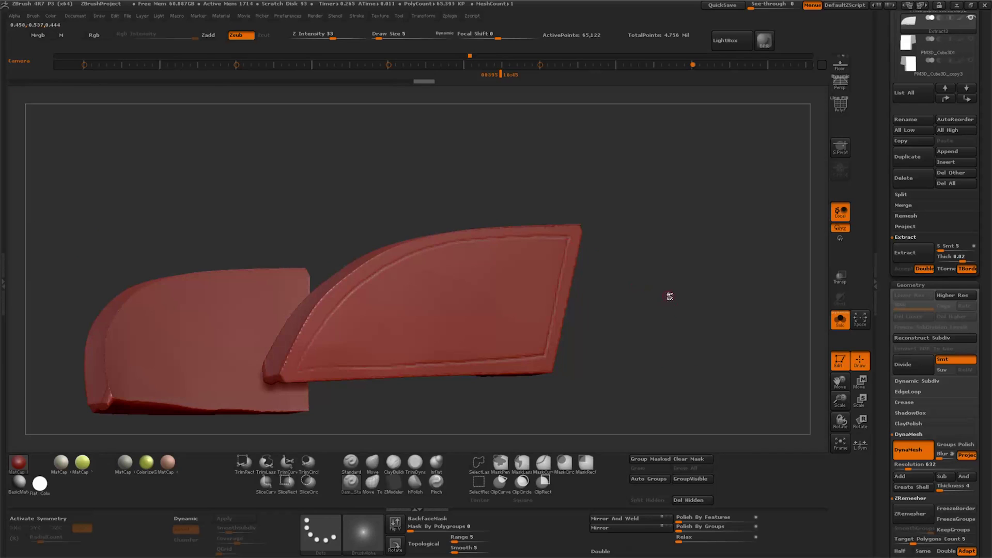
drag(670, 296, 569, 274)
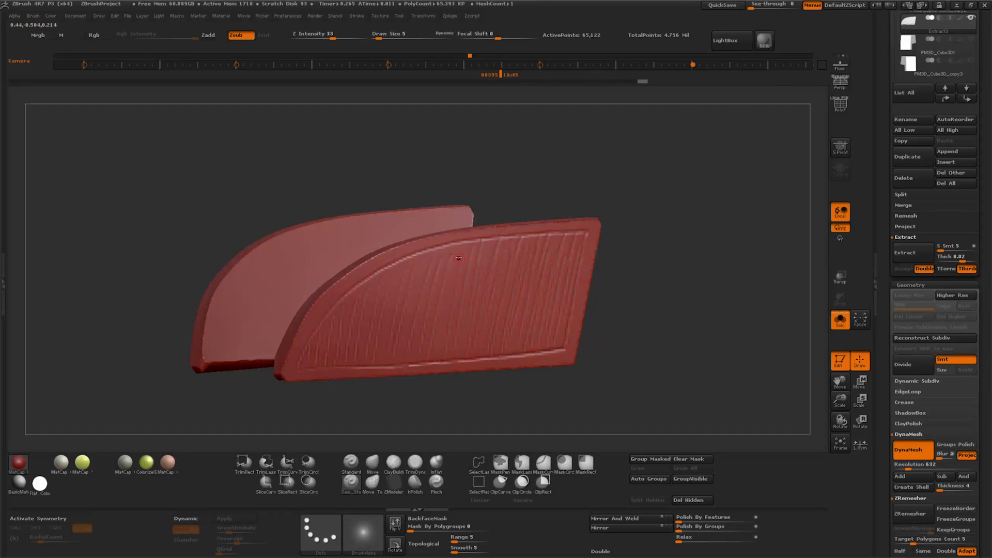
Turn Solo off and make all hot rod subtools visible, viewed from the side.
drag(840, 399, 840, 409)
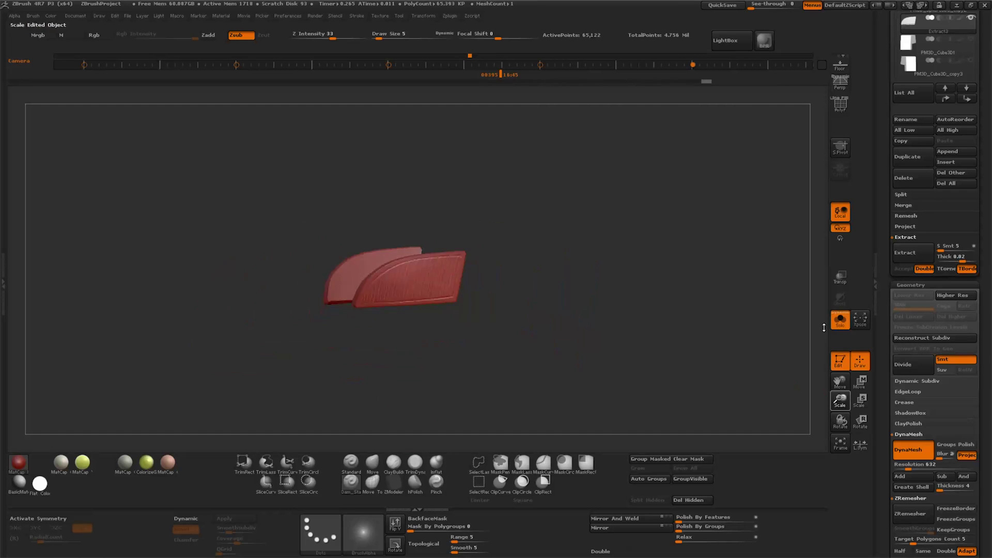
click(840, 319)
drag(759, 328, 620, 383)
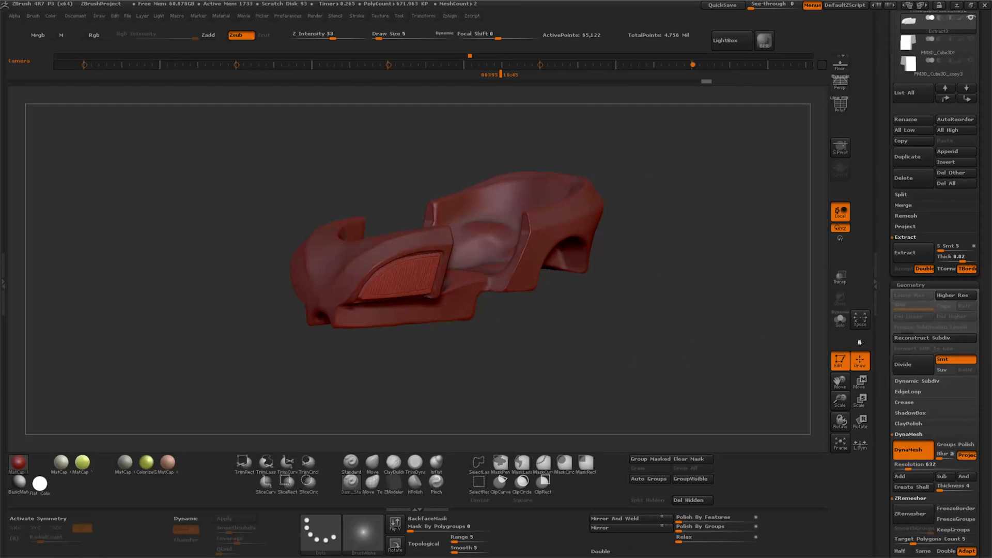
drag(860, 342, 870, 321)
shift+click(971, 321)
mouse_move(672, 393)
mouse_down()
mouse_move(542, 384)
mouse_move(537, 406)
mouse_up()
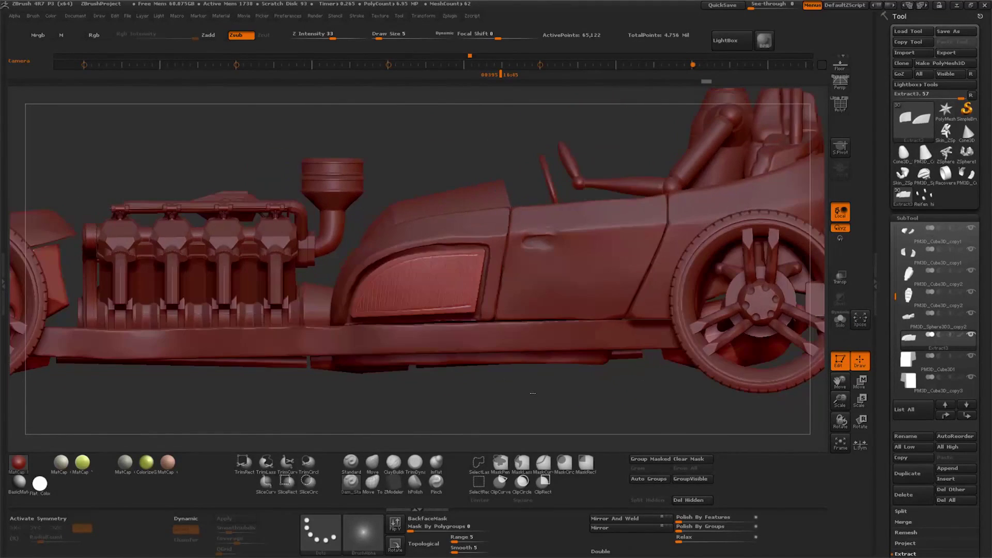
Transpose-rotate the grooved panel to match the angle of the car's side.
key(w)
drag(468, 322, 467, 413)
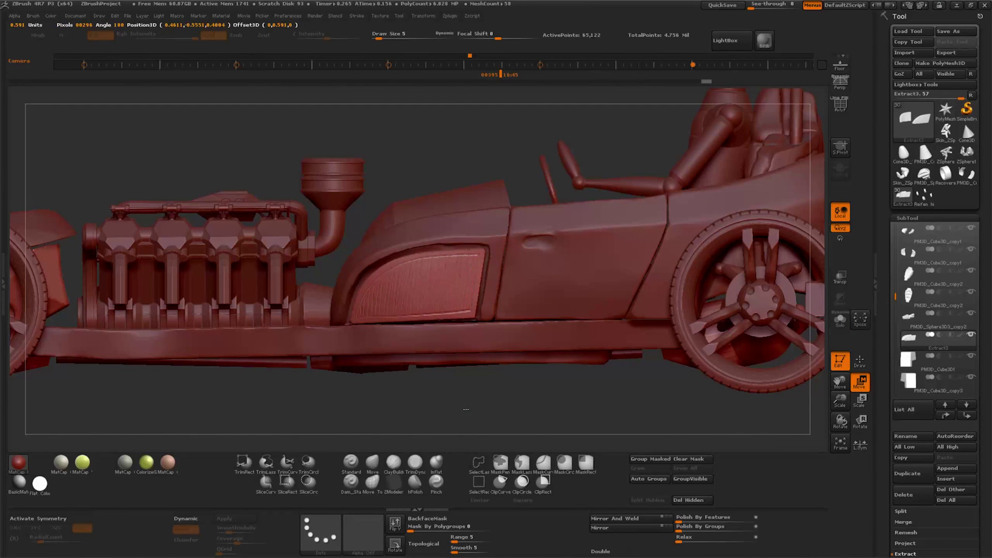
click(860, 420)
drag(519, 357, 567, 409)
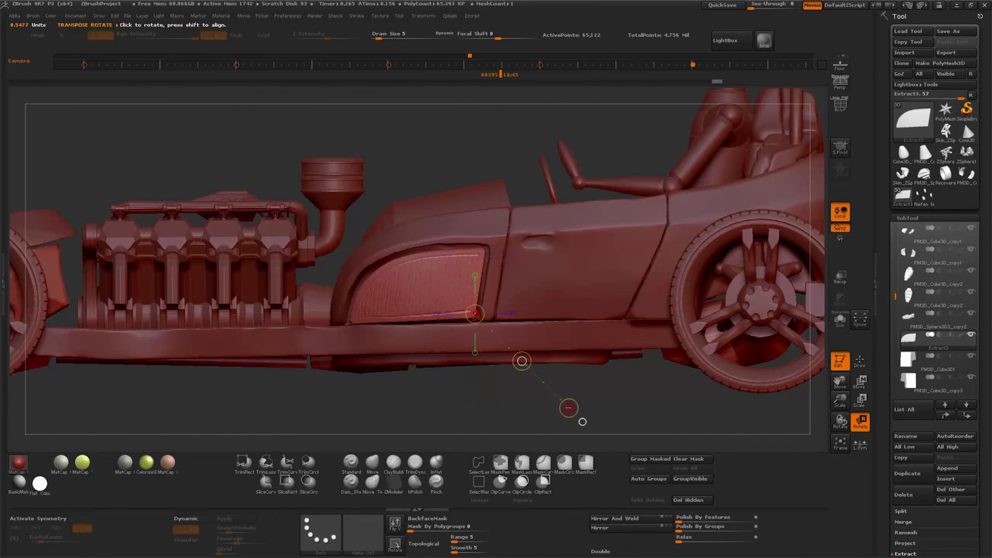
drag(472, 327, 474, 399)
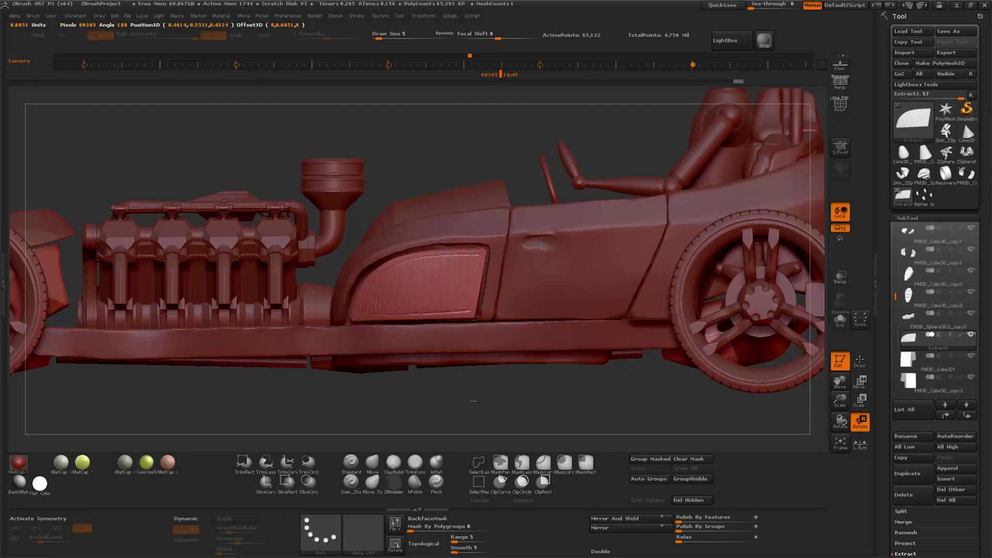
click(473, 403)
mouse_move(471, 357)
mouse_down()
mouse_move(470, 409)
mouse_move(582, 444)
mouse_move(474, 408)
mouse_move(472, 328)
mouse_move(472, 409)
mouse_move(562, 395)
mouse_up()
Move the panel into the side recess and reselect the car body subtool.
key(w)
click(473, 403)
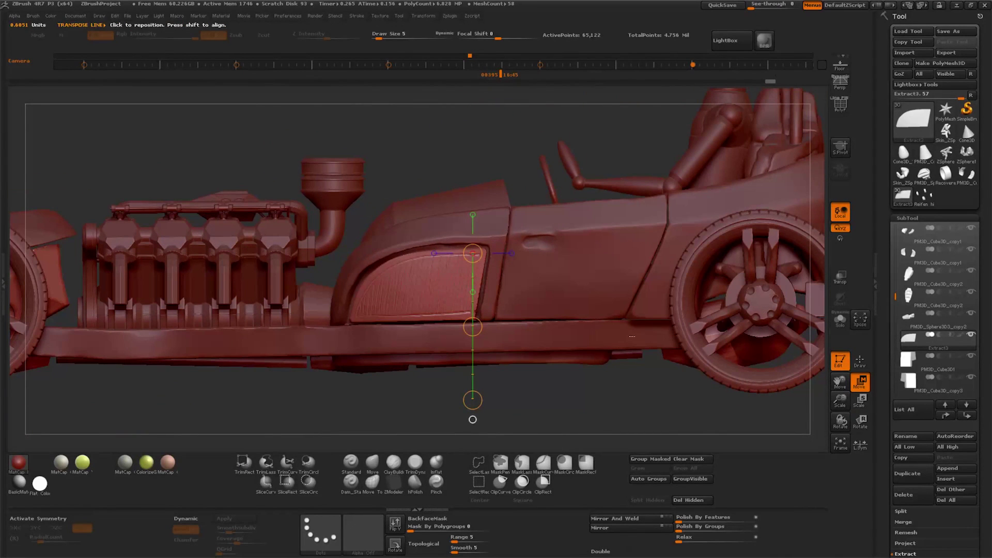
alt+click(472, 336)
alt+drag(473, 413, 598, 414)
key(q)
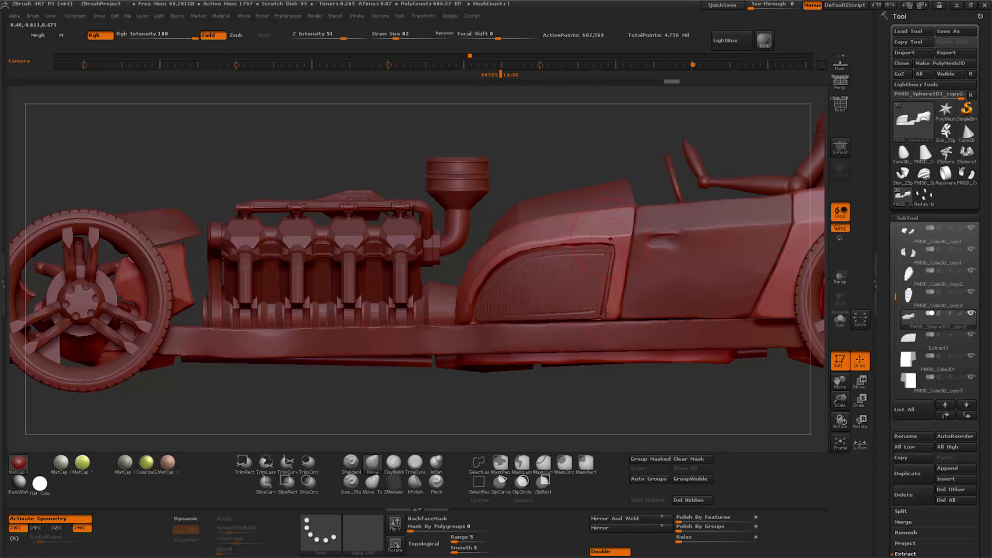
Frame and orbit the full car in perspective, checking the Extract3 panel and fender subtools.
mouse_move(628, 282)
mouse_down()
mouse_move(843, 372)
mouse_move(576, 280)
mouse_up()
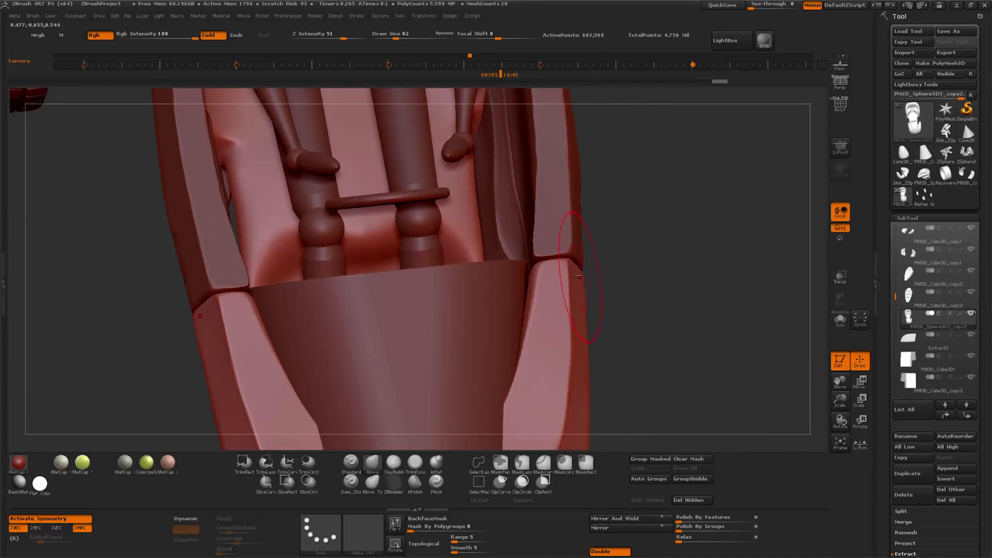
key(f)
drag(600, 301, 471, 332)
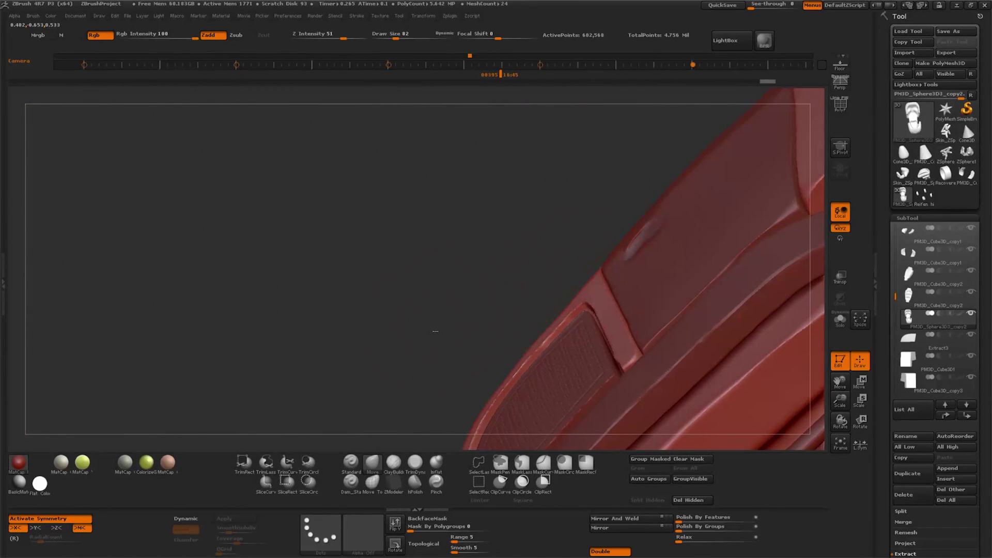
drag(841, 399, 834, 297)
click(840, 443)
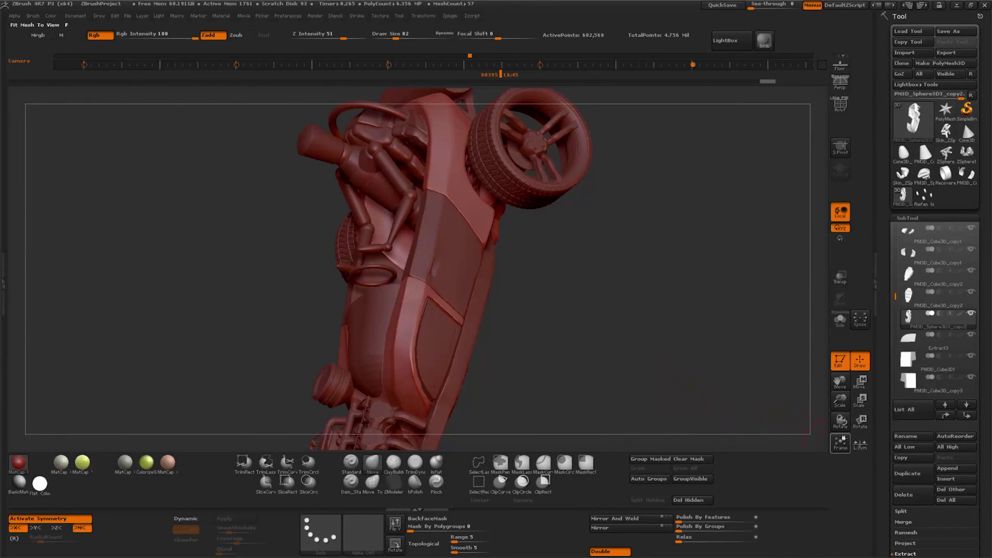
mouse_move(555, 345)
mouse_down()
mouse_move(565, 368)
mouse_move(603, 370)
mouse_up()
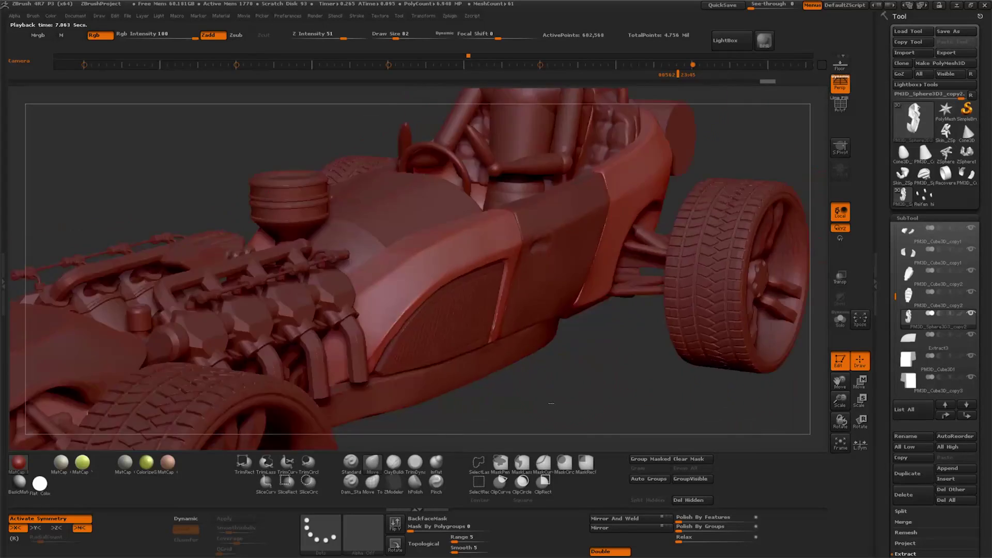
mouse_move(844, 381)
mouse_down()
mouse_move(564, 376)
mouse_move(579, 377)
mouse_up()
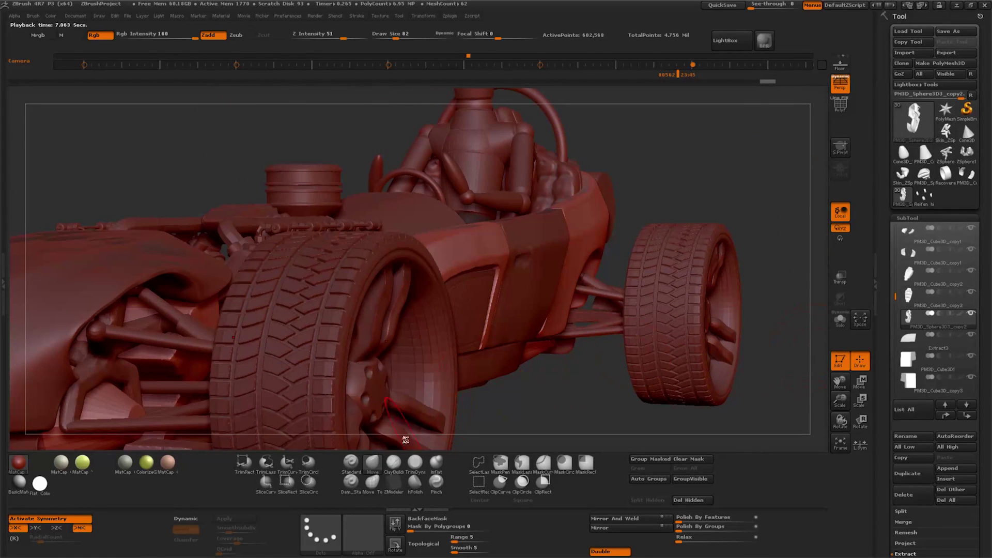
alt+click(474, 306)
drag(572, 390, 569, 384)
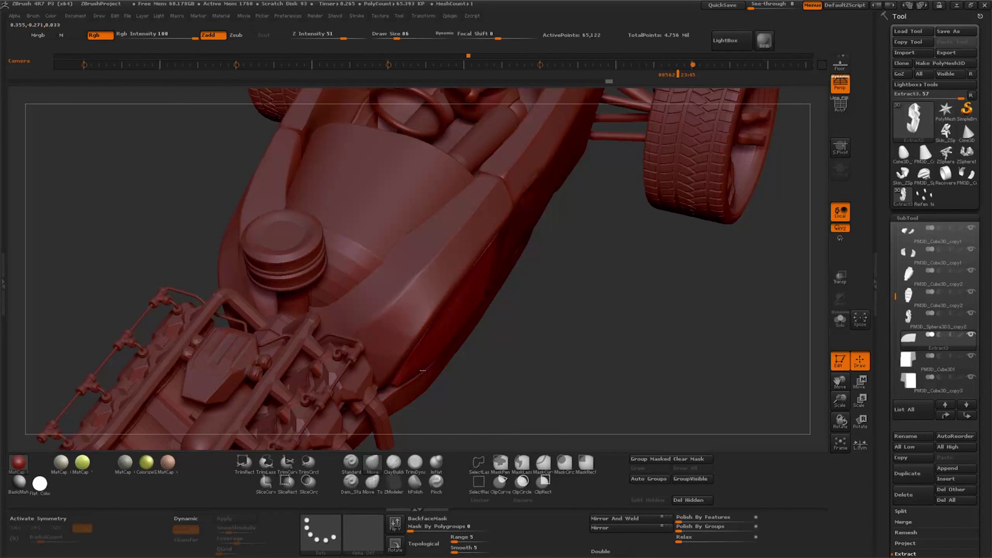
alt+click(394, 348)
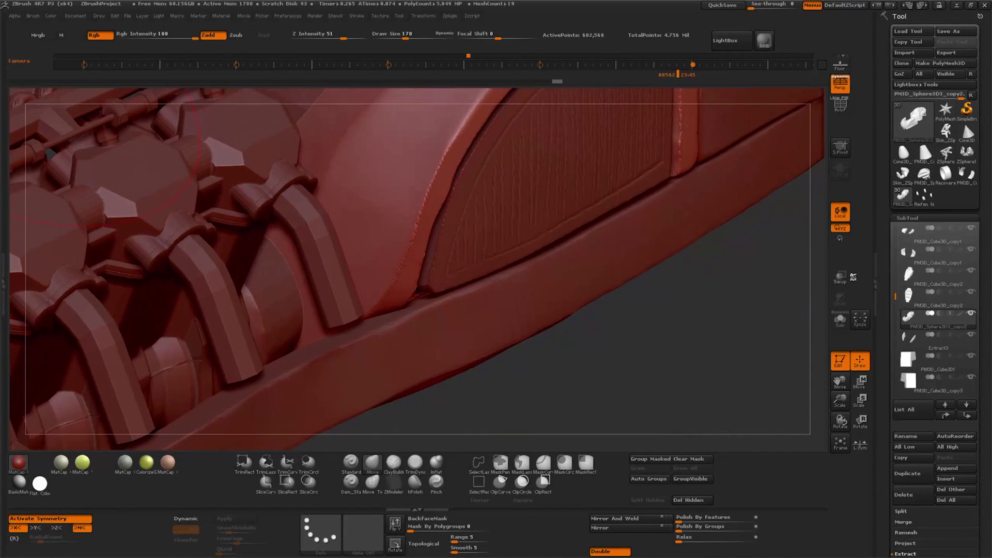
Carve crisp seam grooves on the side panel with a small Dam_Standard brush.
key(bracketright)
key(b)
key(d)
key(s)
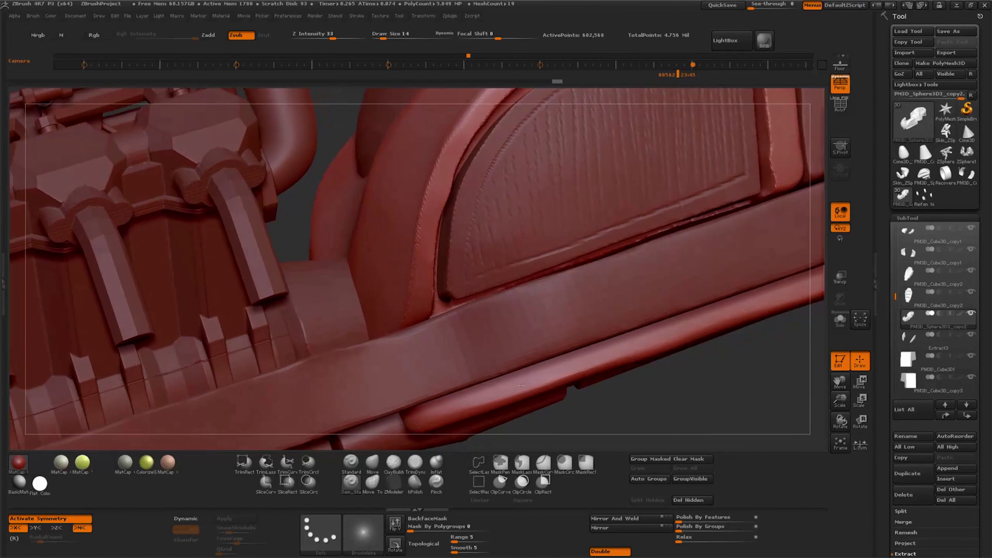
drag(401, 321, 401, 317)
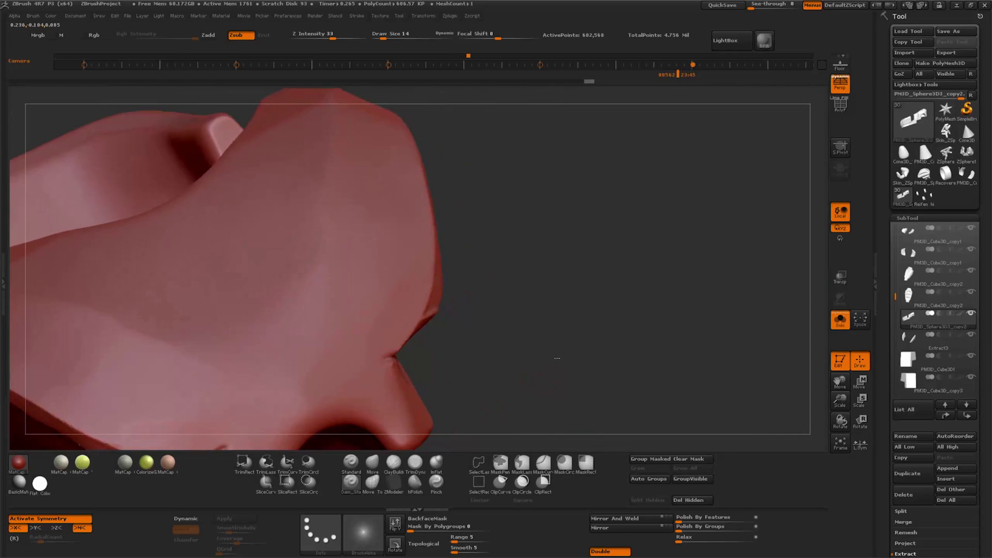
Bulge the panel edge with the Move brush, smooth the lower groove, and enlarge draw size to 46.
key(b)
key(m)
key(v)
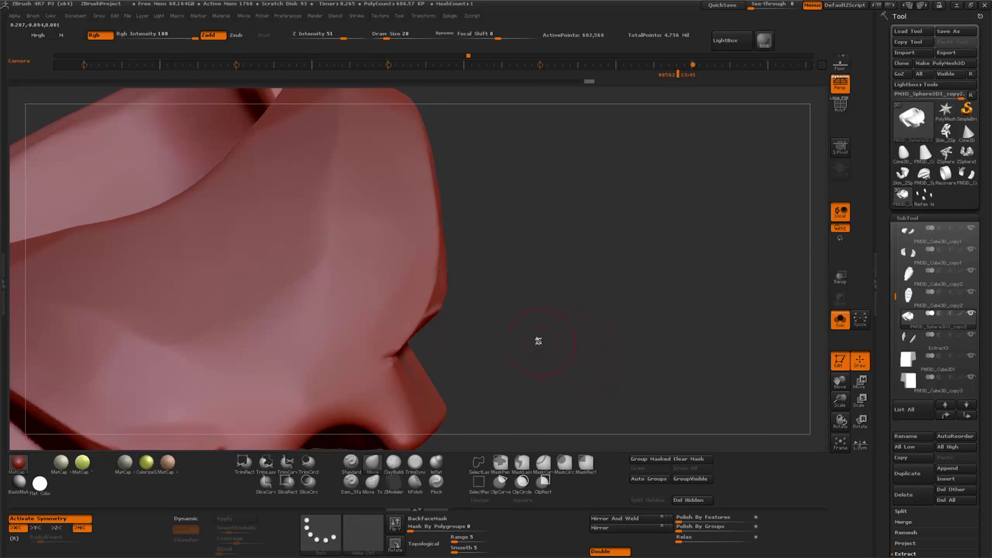
drag(430, 317, 441, 310)
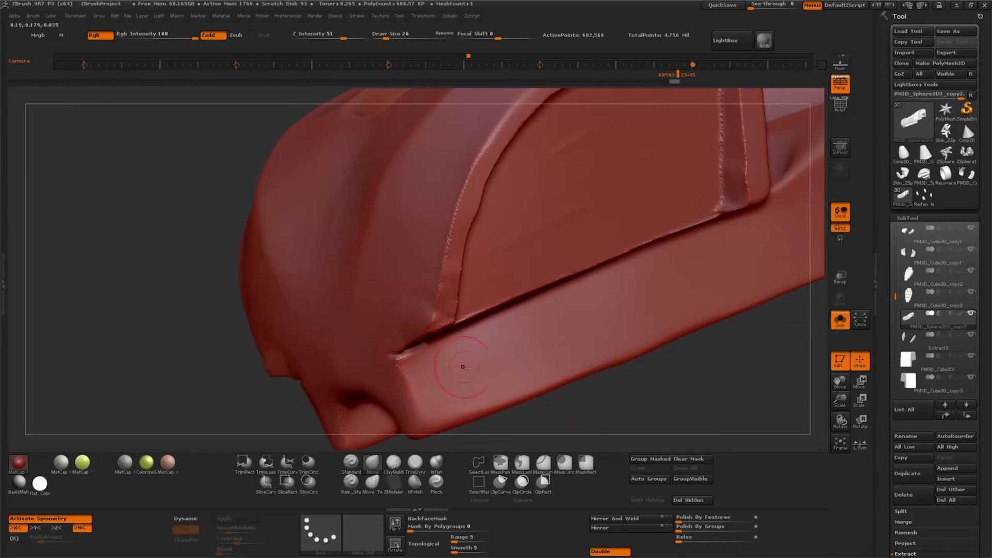
right_drag(462, 366, 657, 388)
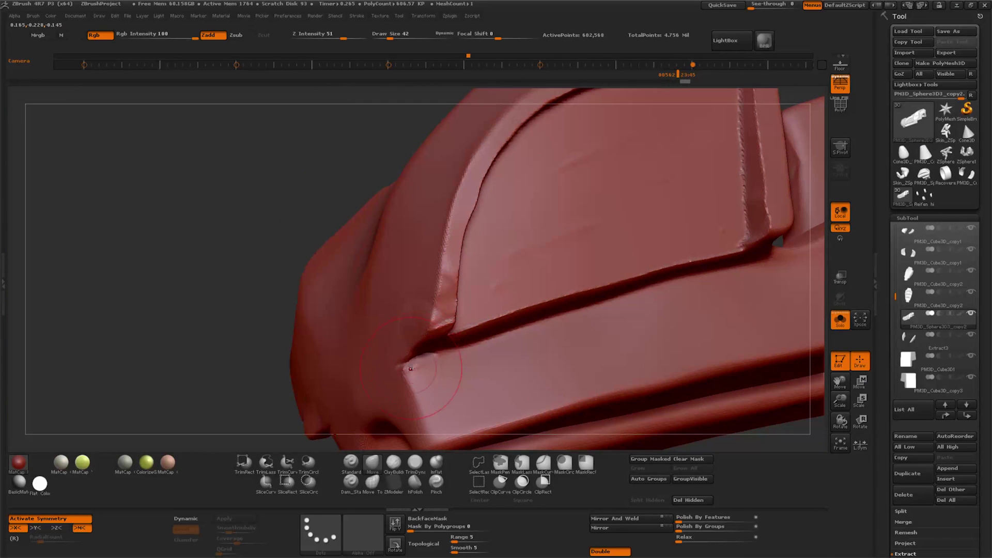
shift+drag(568, 324, 654, 300)
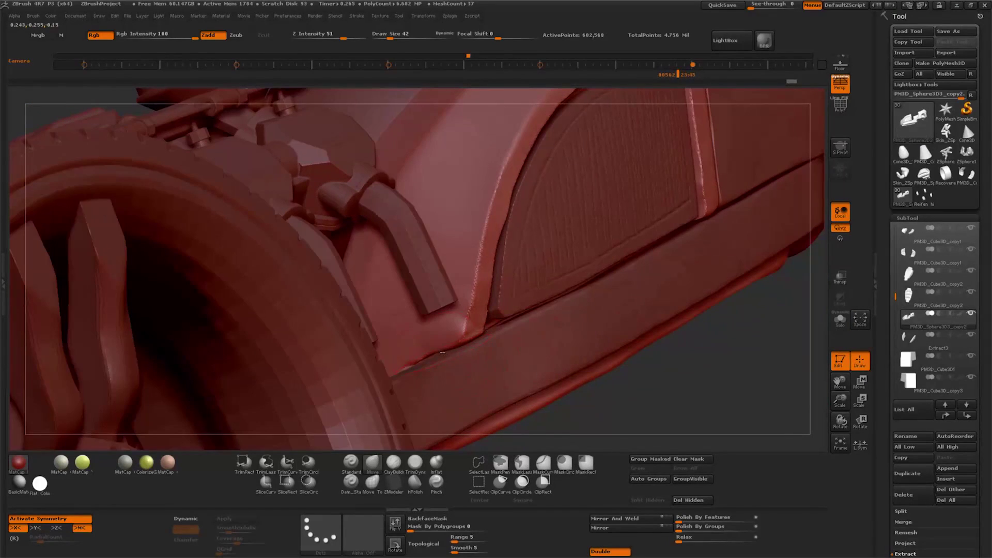
right_drag(665, 395, 481, 343)
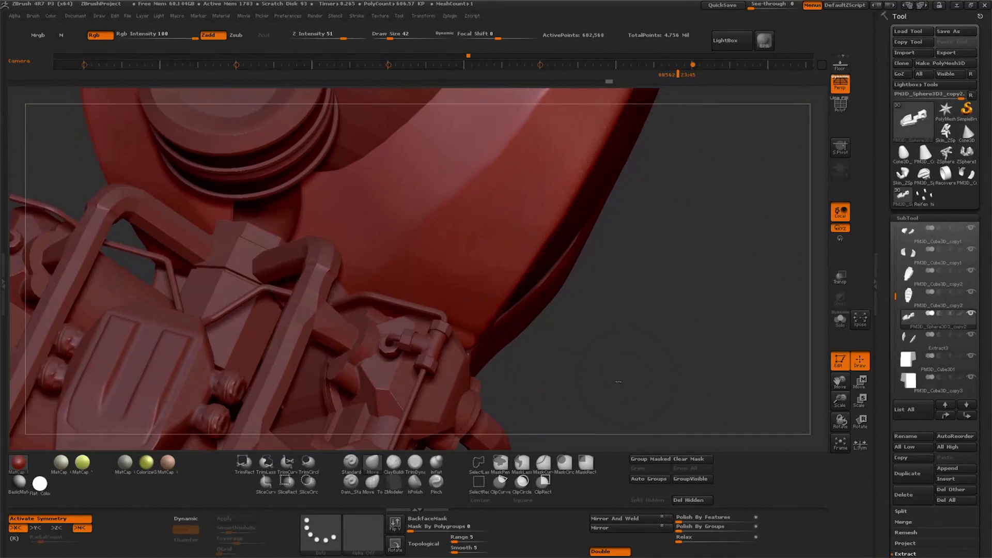
key(bracketright)
key(bracketright)
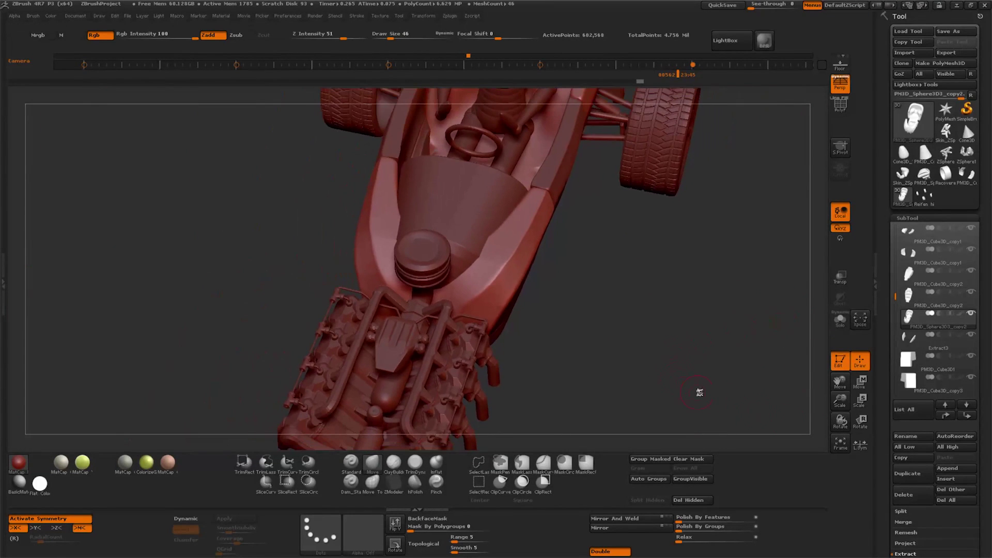
Remesh the rear-wheel cylinder with DynaMesh at a raised resolution.
drag(840, 421, 751, 435)
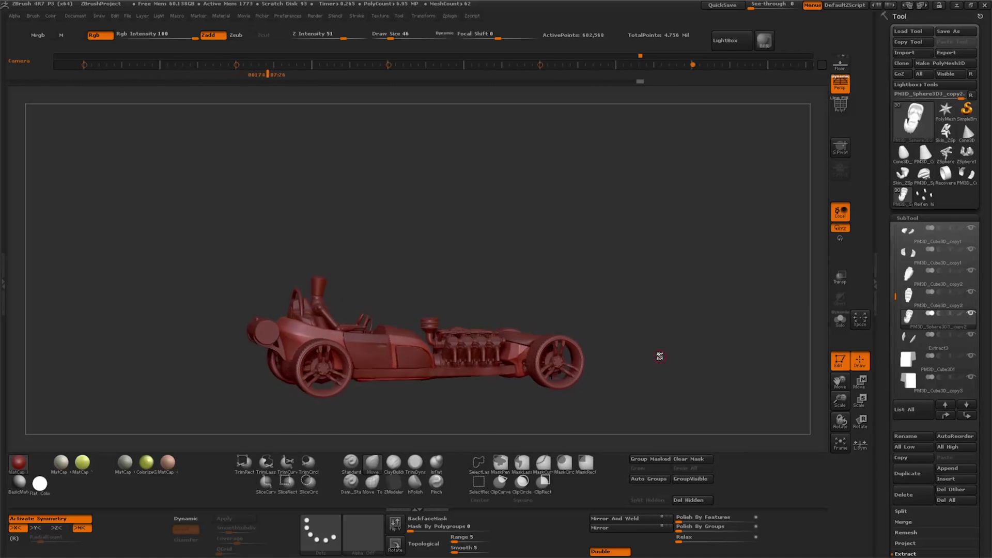
click(370, 534)
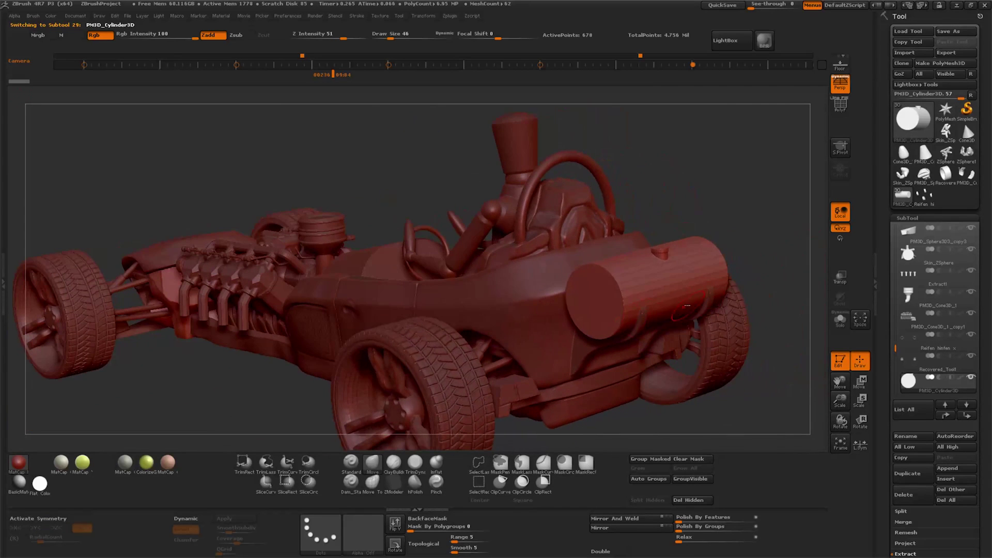
drag(911, 506, 911, 364)
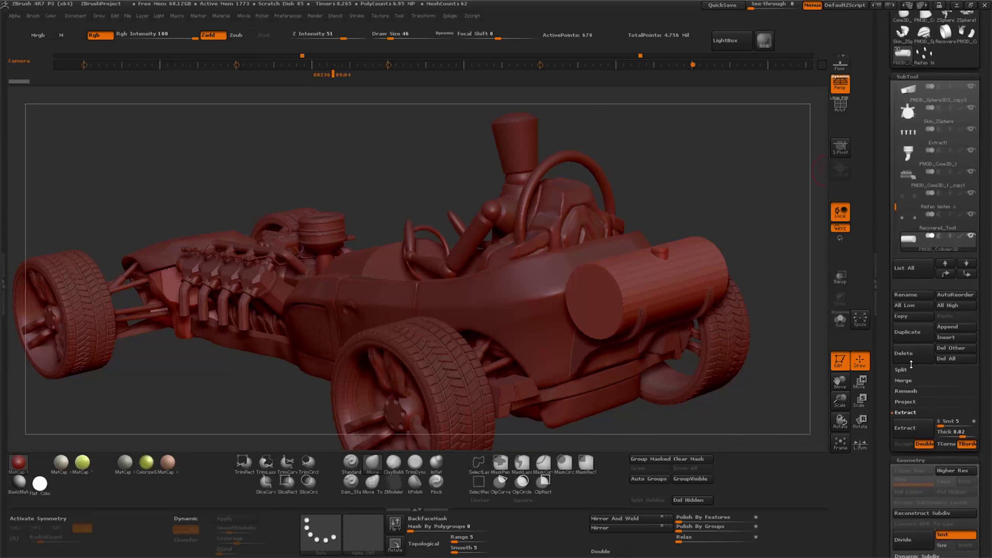
scroll(921, 460, down, 5)
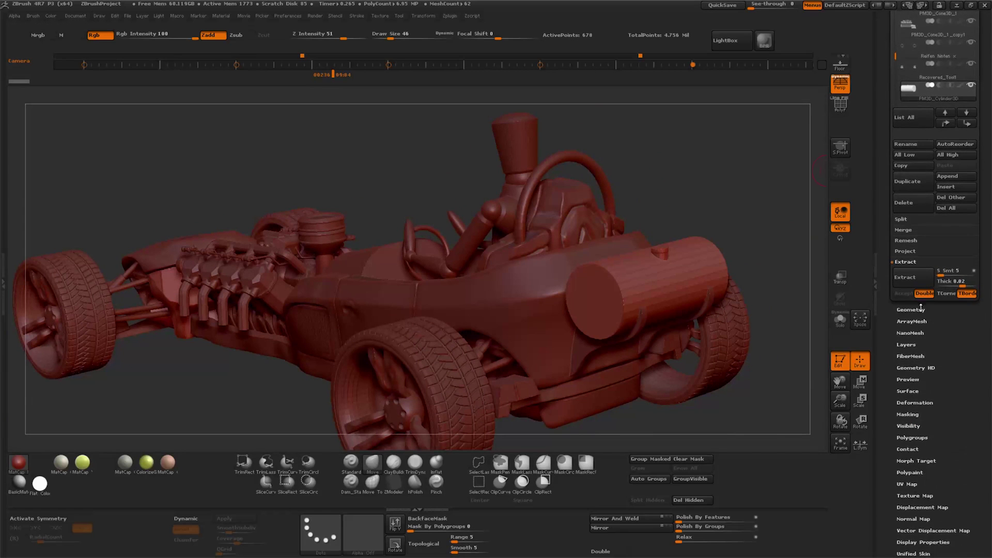
drag(899, 370, 902, 373)
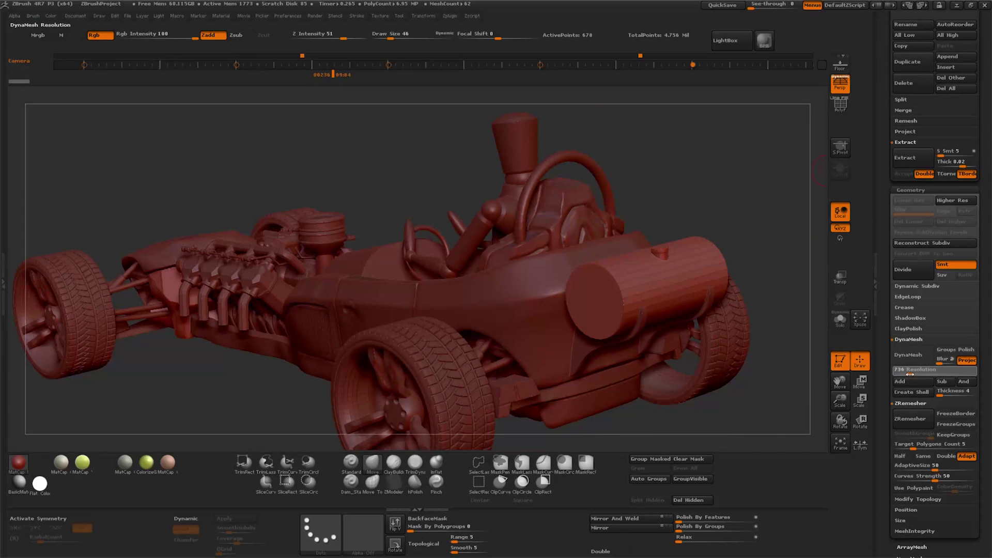
click(908, 354)
Solo the cylinder, MaskCircle its end face, and invert the mask.
drag(733, 393, 765, 390)
click(840, 84)
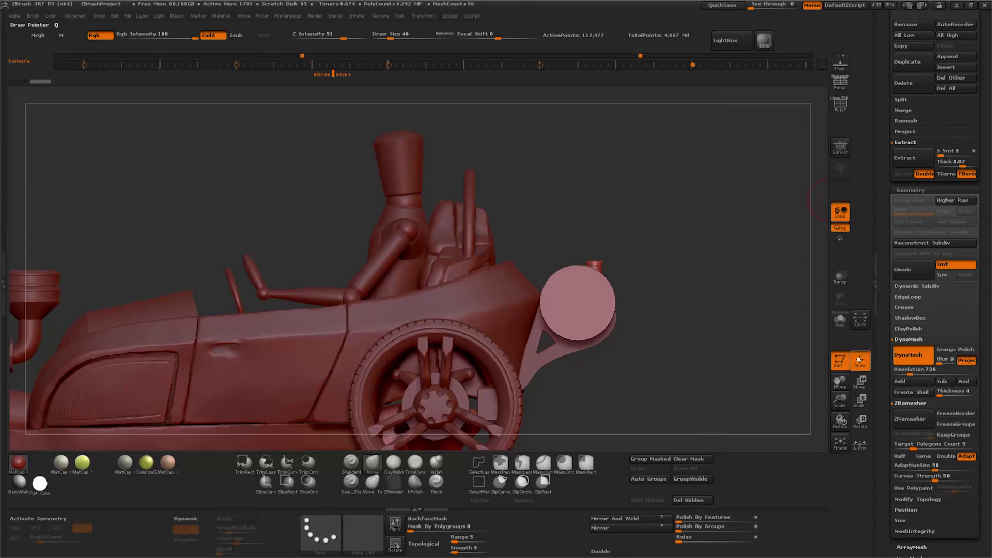
click(841, 319)
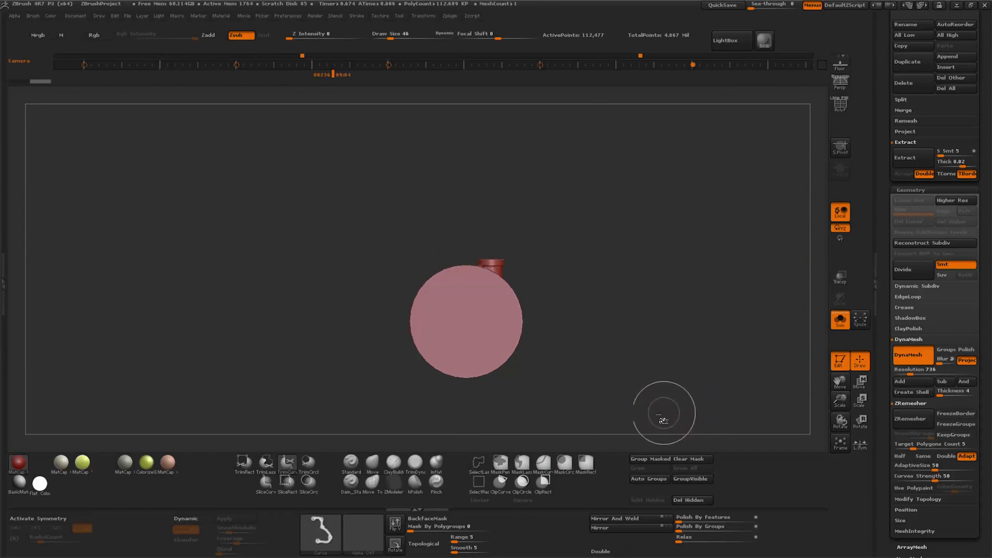
key(ctrl)
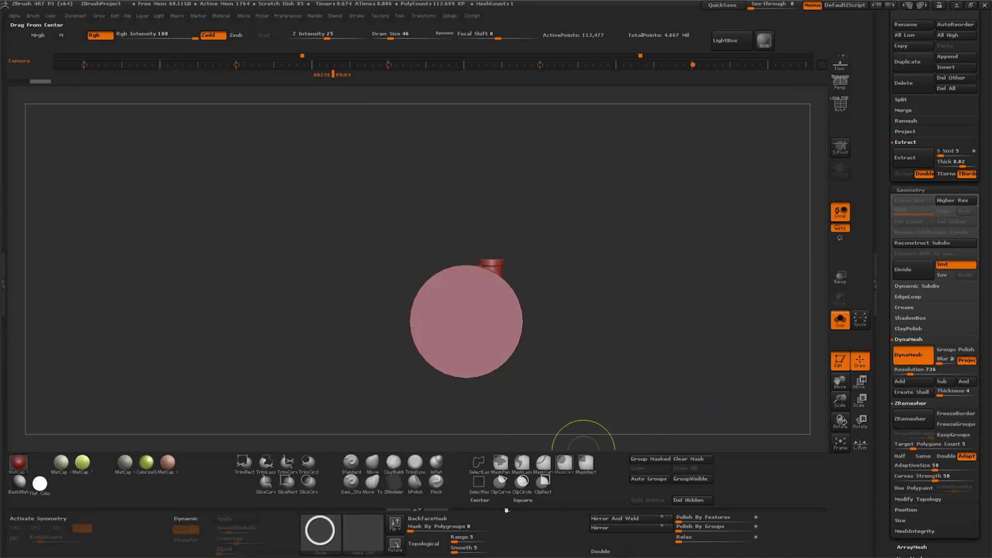
ctrl+drag(467, 319, 513, 377)
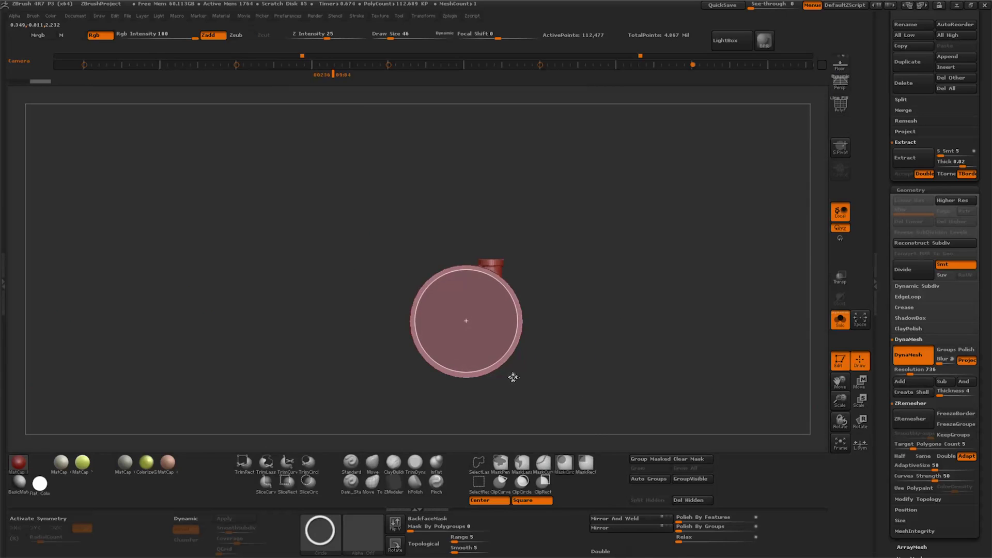
ctrl+drag(514, 376, 513, 376)
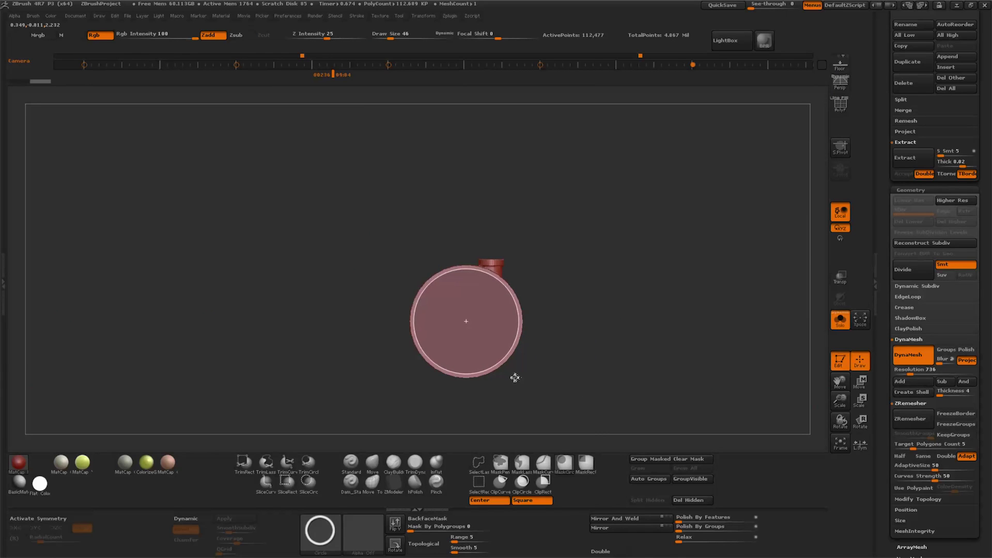
ctrl+shift+drag(514, 377, 515, 370)
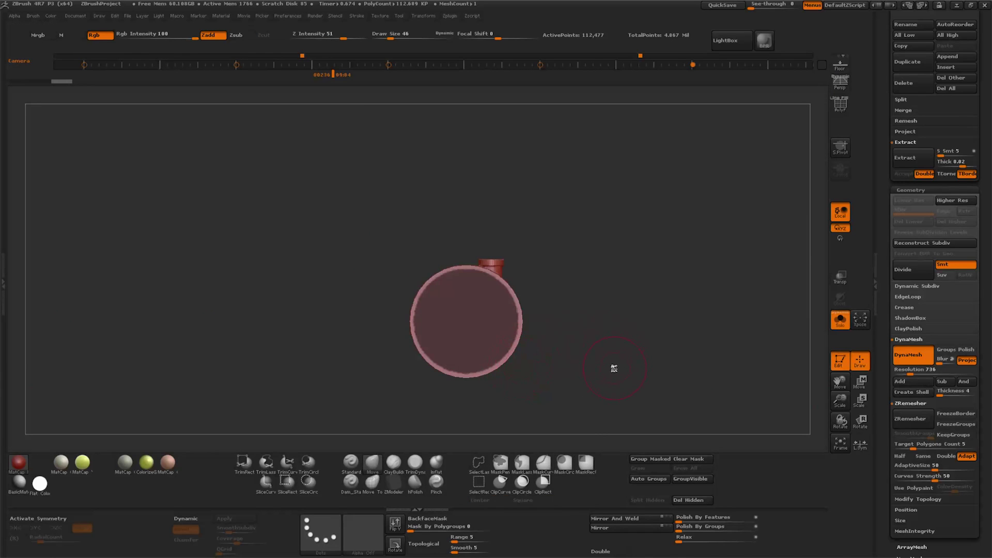
Transpose-move the end face inward so it sits inside a raised rim.
mouse_move(603, 367)
mouse_down()
mouse_move(465, 319)
mouse_move(372, 325)
mouse_move(468, 316)
mouse_up()
key(w)
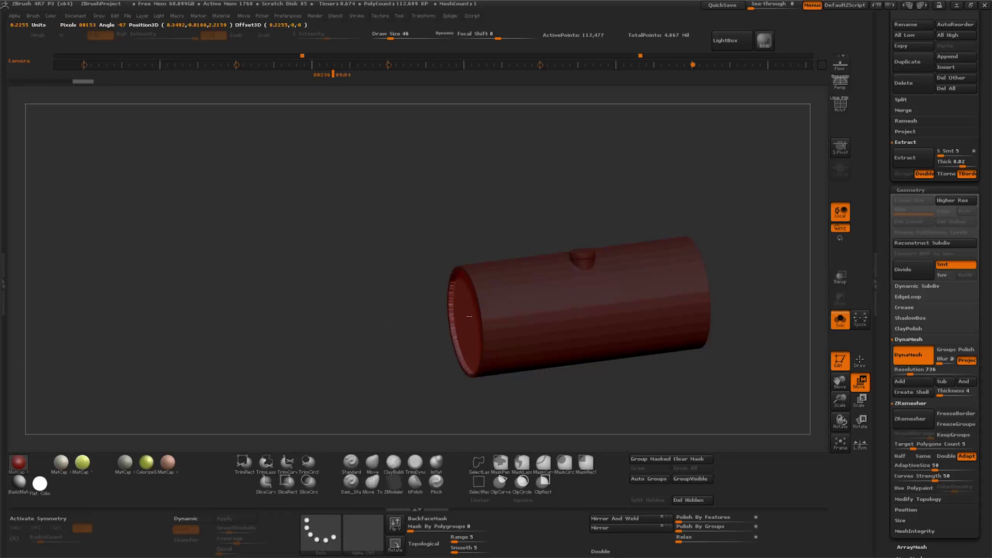
ctrl+click(646, 395)
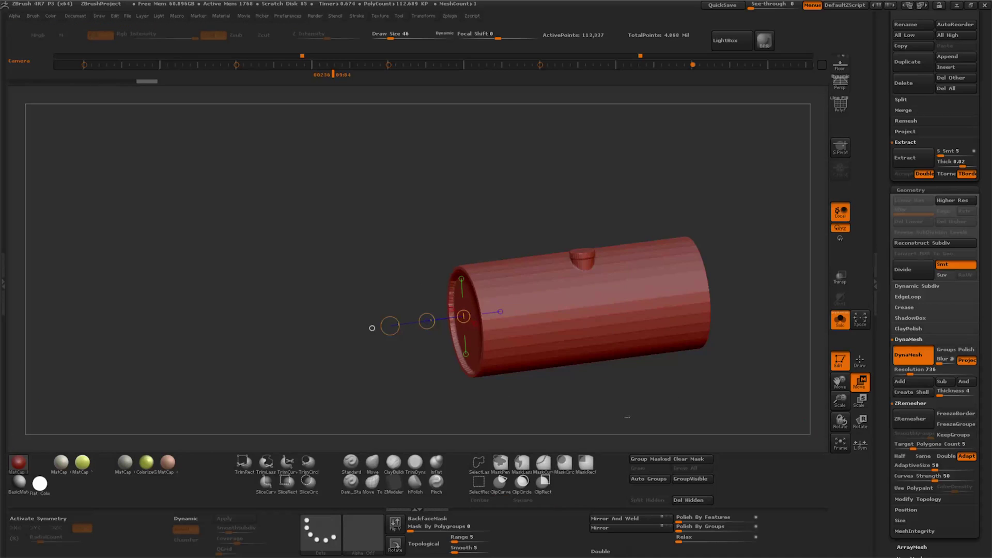
shift+drag(627, 416, 666, 392)
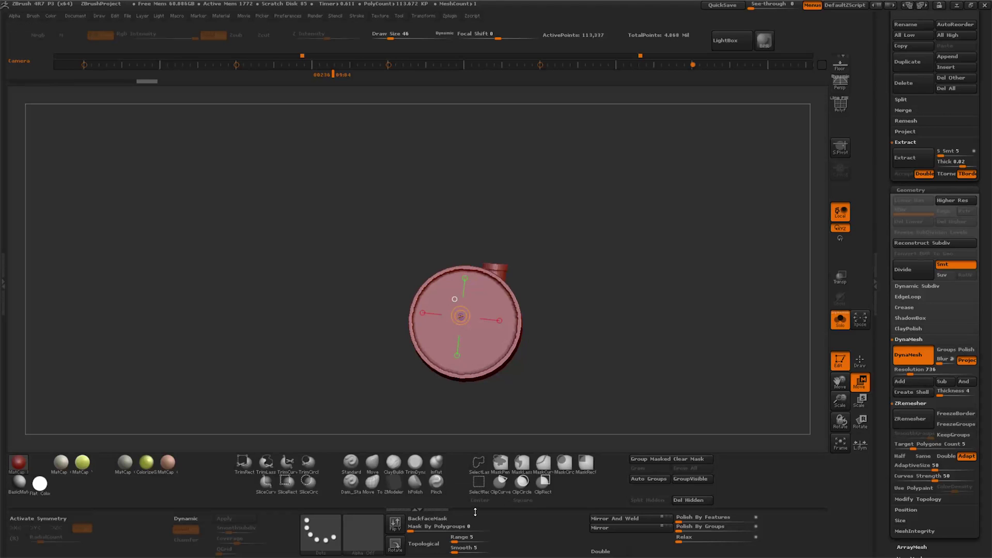
click(395, 462)
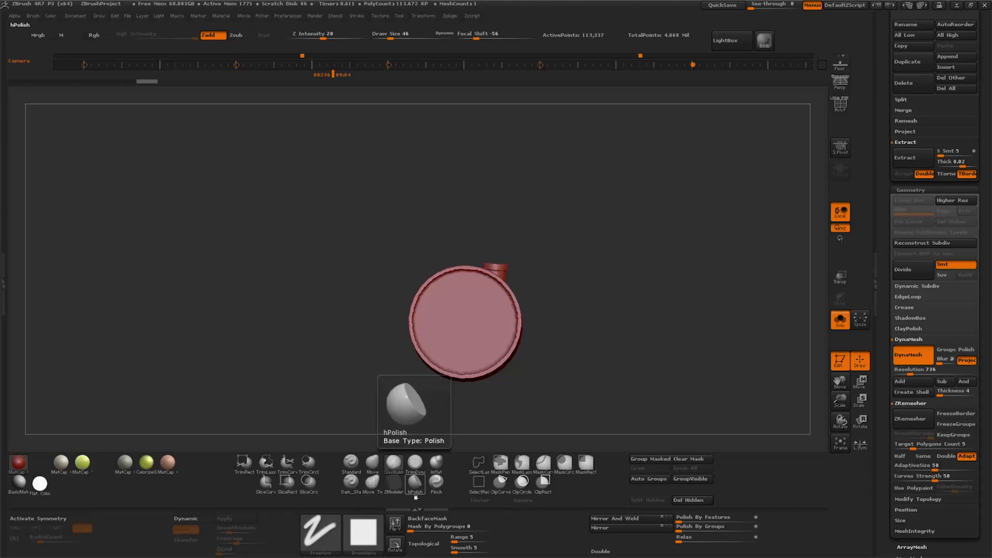
Set up a brush with the starburst alpha and DragDot stroke.
click(417, 466)
click(376, 532)
click(150, 381)
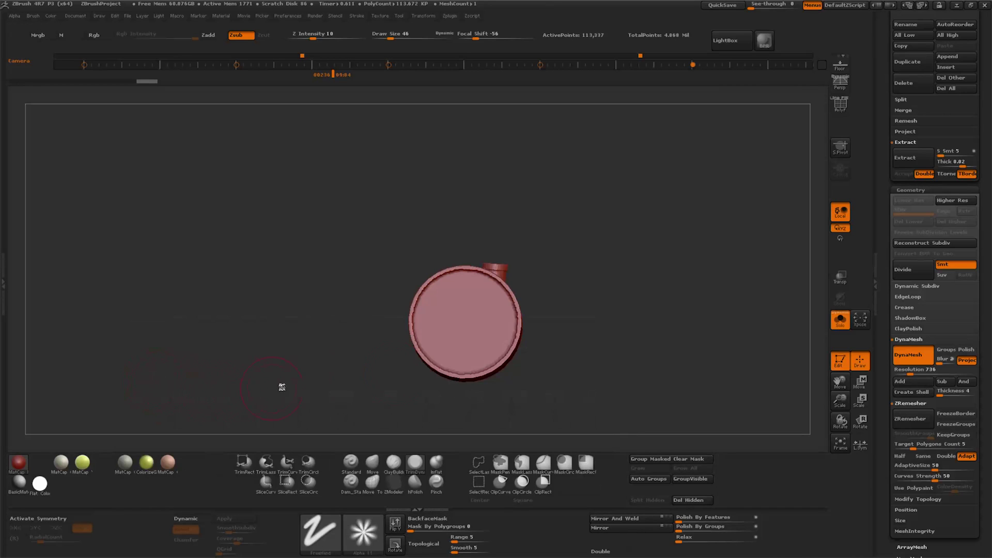
click(327, 540)
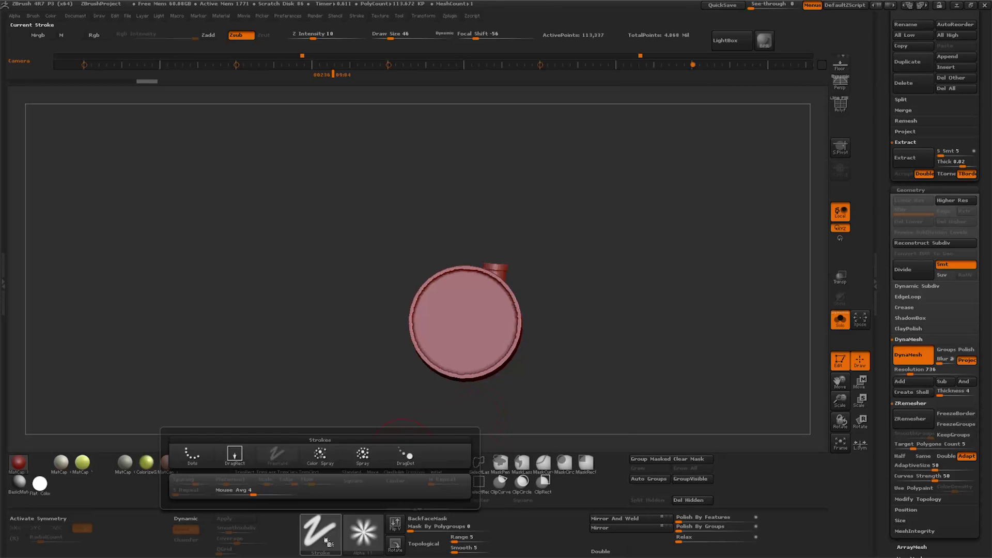
click(322, 540)
click(235, 455)
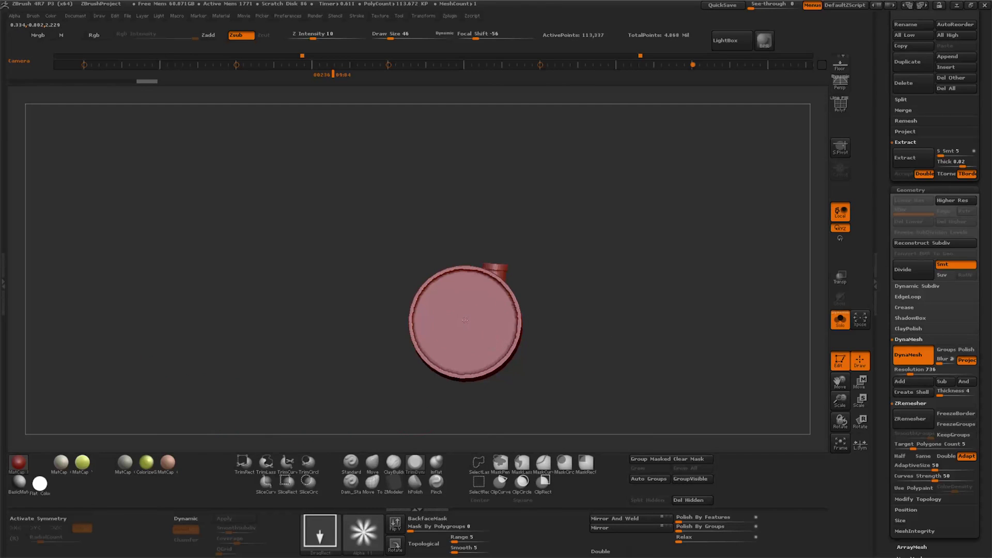
Switch the brush to Zadd with the starburst alpha and stamp it on the disc face.
drag(560, 361, 562, 360)
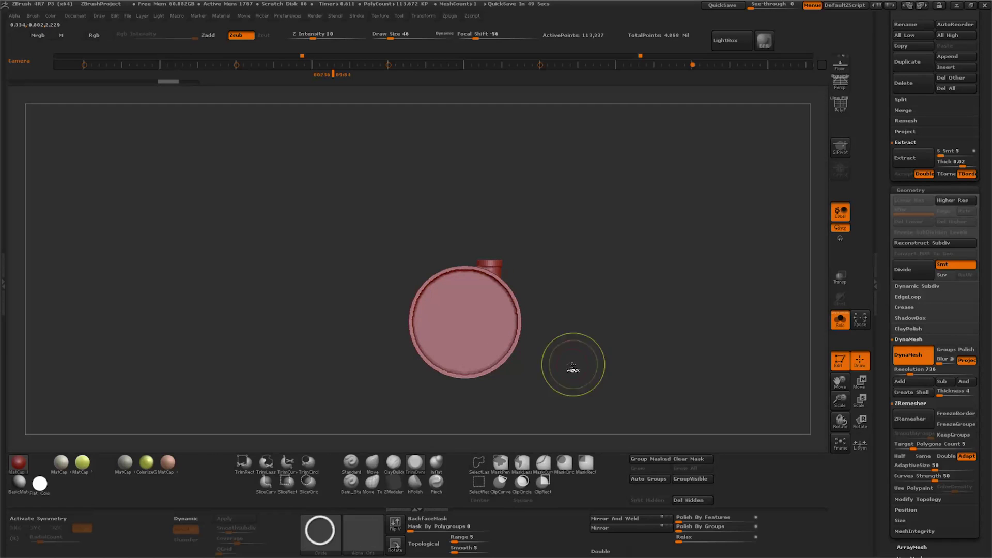
click(364, 530)
click(149, 323)
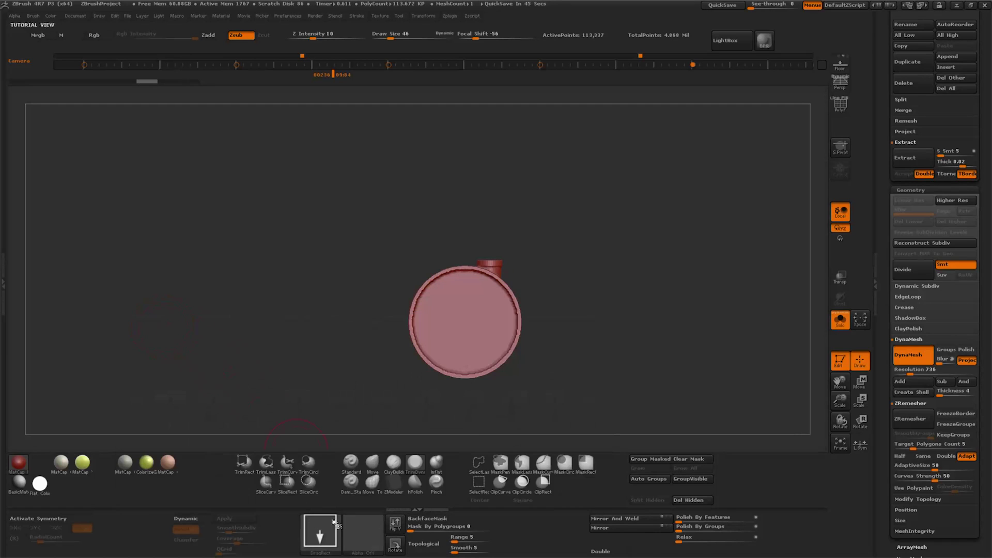
click(320, 530)
click(275, 465)
click(320, 530)
click(381, 540)
click(150, 381)
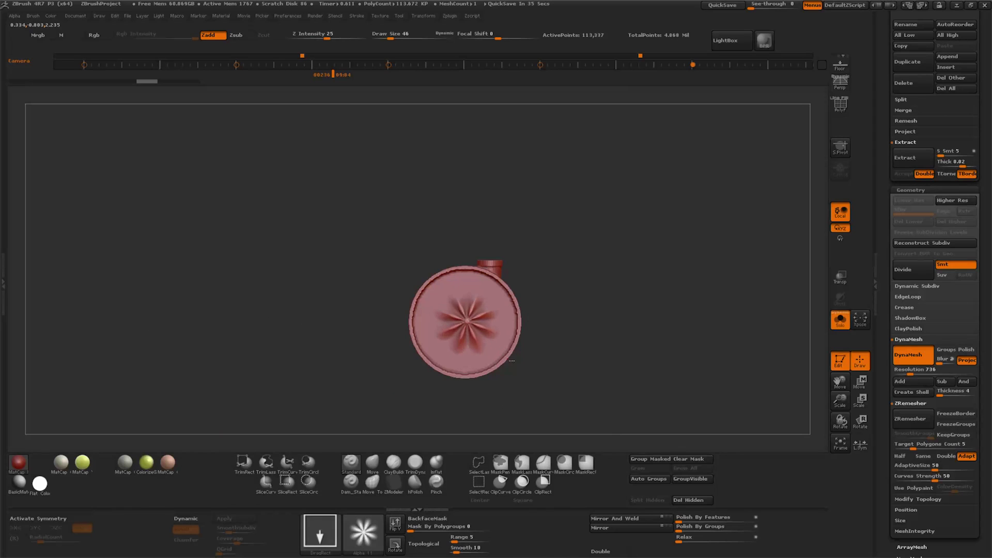
drag(478, 335, 531, 369)
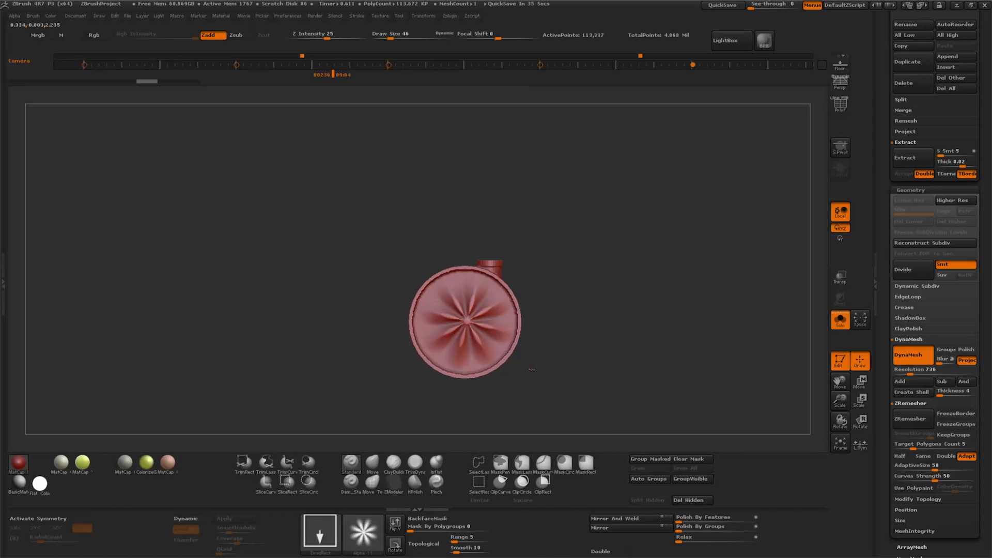
Stamp the starburst with a dot stroke, then undo the off-centre stamp.
mouse_move(532, 288)
mouse_down()
mouse_move(574, 330)
mouse_move(600, 321)
mouse_move(603, 364)
mouse_up()
click(319, 531)
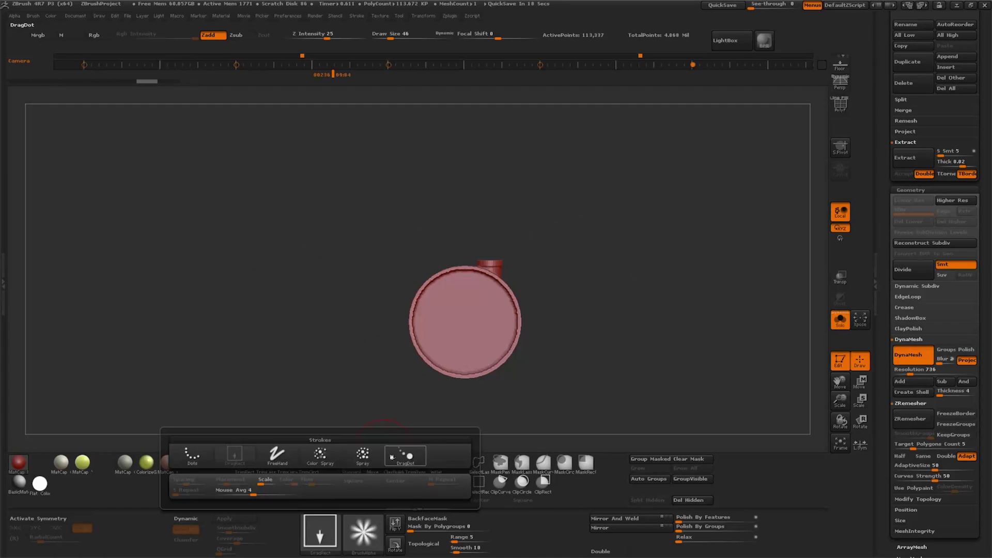
click(391, 457)
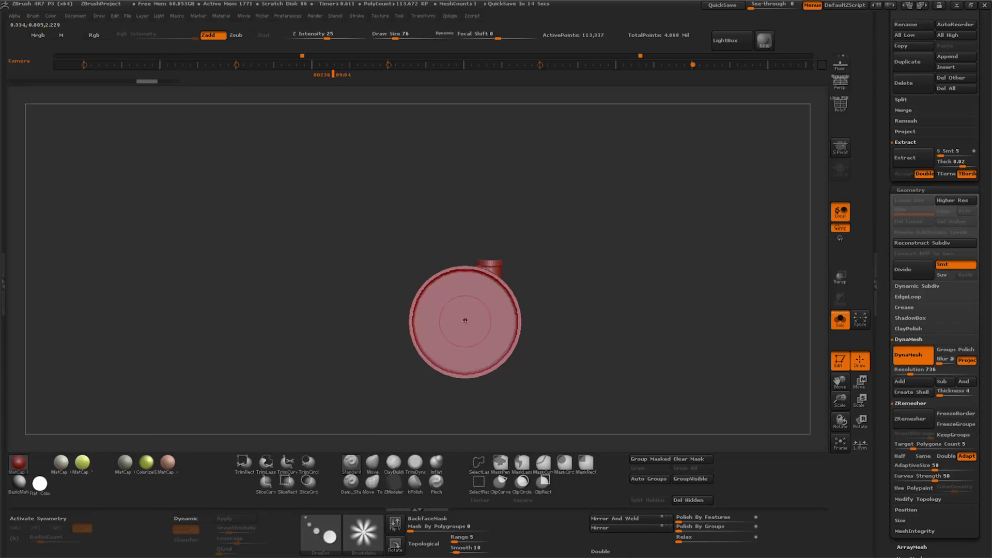
drag(465, 326, 464, 325)
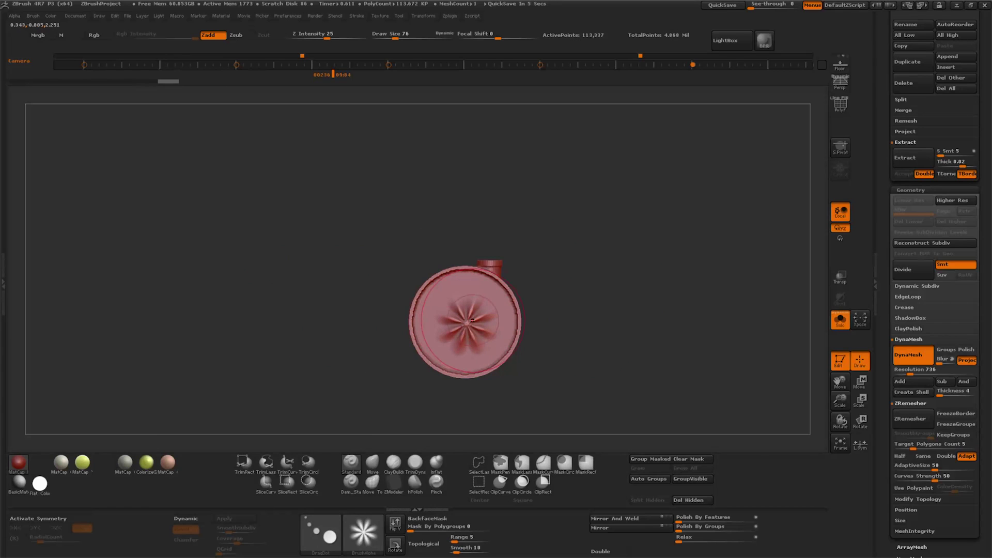
key(ctrl+z)
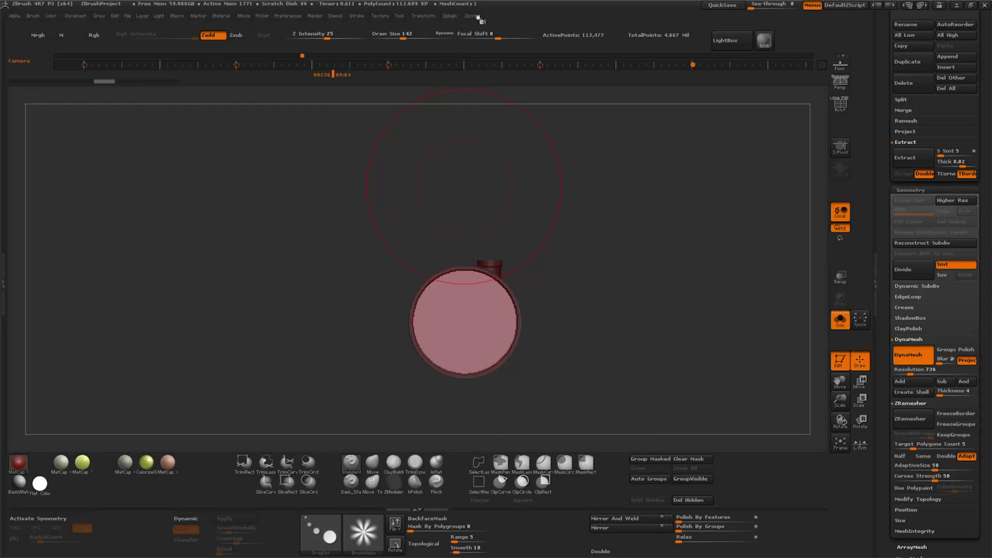
Check the Lazy Mouse settings and restamp a centred radial spoke pattern on the disc.
click(380, 16)
click(383, 152)
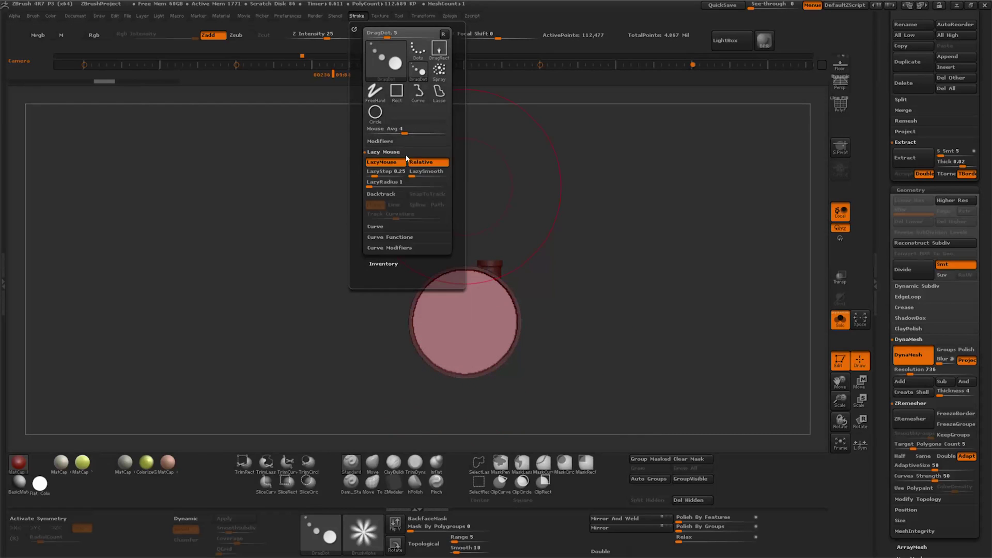
drag(465, 322, 465, 317)
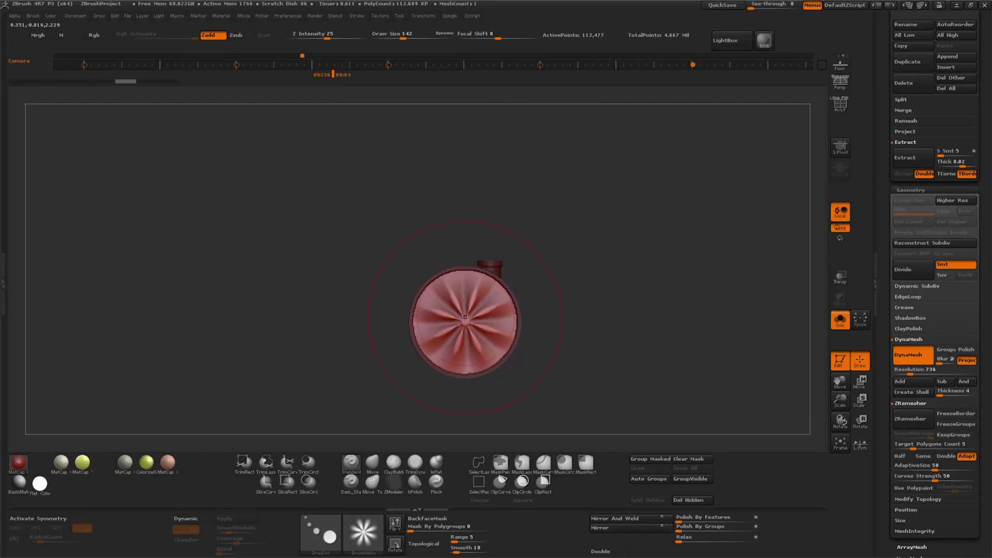
mouse_move(639, 354)
mouse_down()
mouse_move(663, 362)
mouse_move(611, 367)
mouse_move(629, 372)
mouse_move(627, 399)
mouse_up()
key(ctrl)
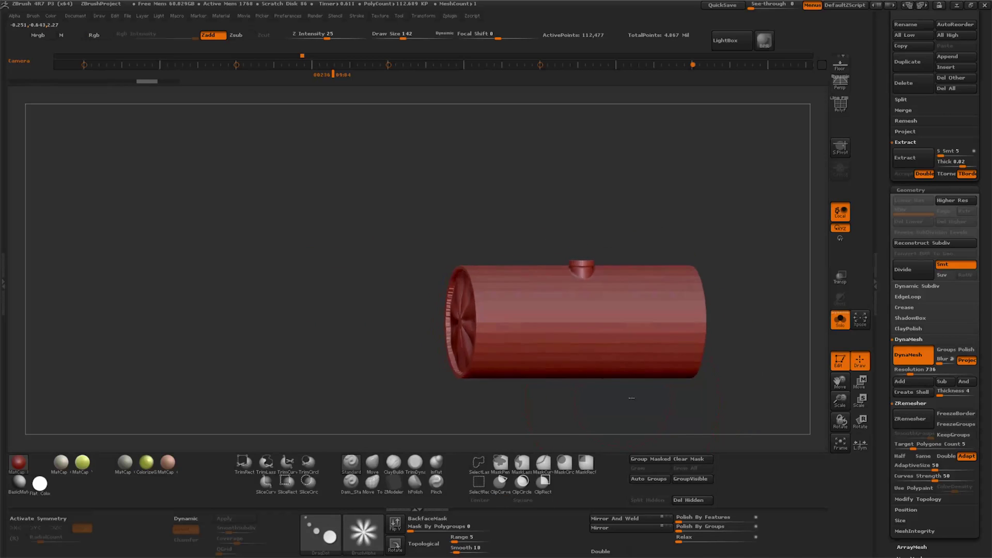
Mask a rectangle over the cylinder top around the spout and group it with Ctrl+W.
ctrl+drag(492, 232, 561, 326)
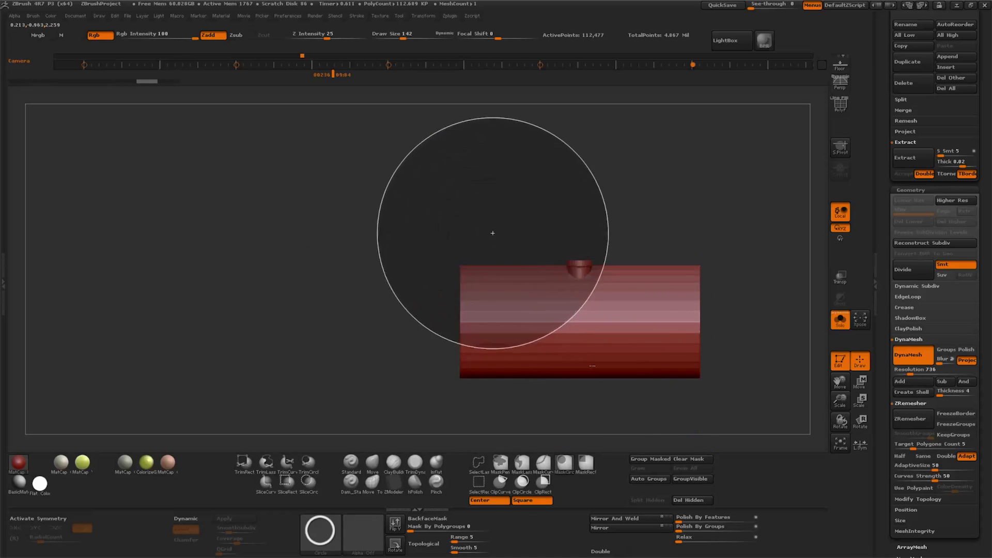
ctrl+click(601, 383)
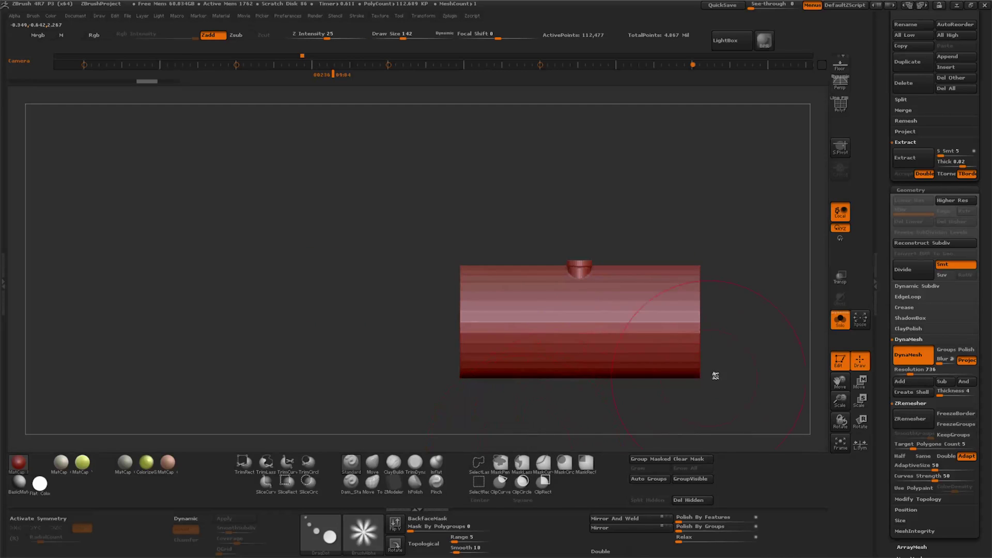
key(ctrl)
mouse_move(518, 415)
shift+mouse_down()
mouse_move(478, 243)
mouse_move(688, 406)
mouse_move(681, 224)
shift+mouse_up()
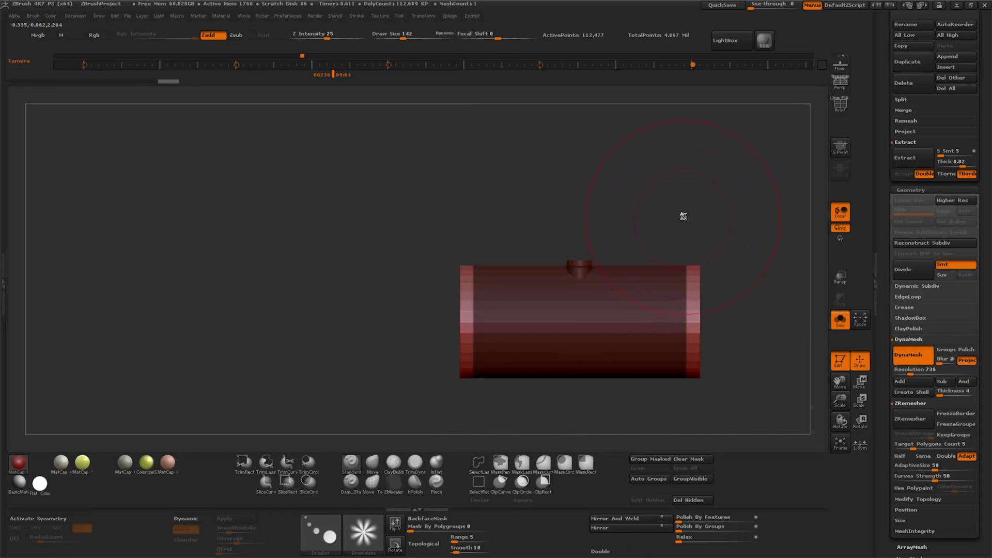
mouse_move(556, 232)
ctrl+mouse_down()
mouse_move(609, 284)
mouse_move(585, 302)
mouse_move(587, 289)
ctrl+mouse_up()
key(ctrl+w)
drag(575, 403, 598, 409)
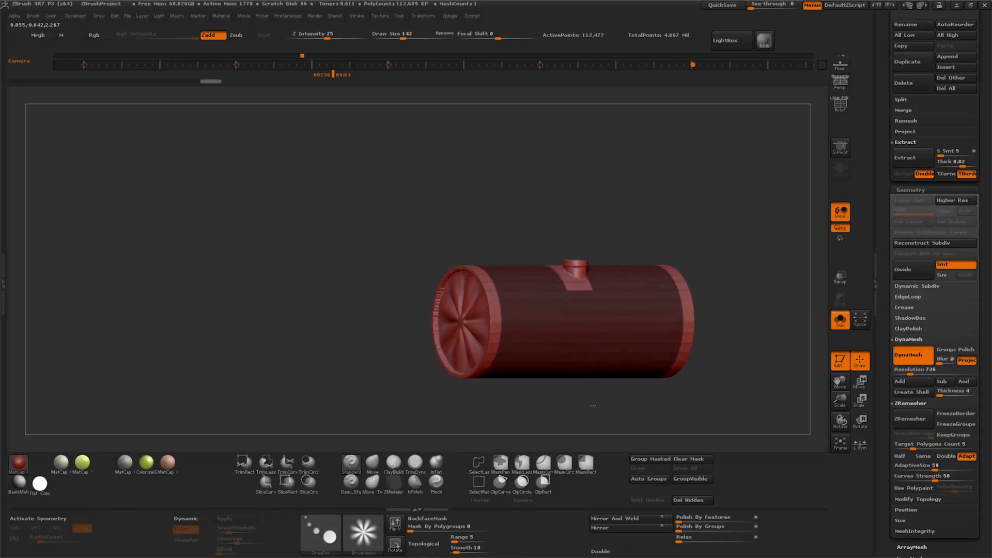
scroll(917, 403, down, 8)
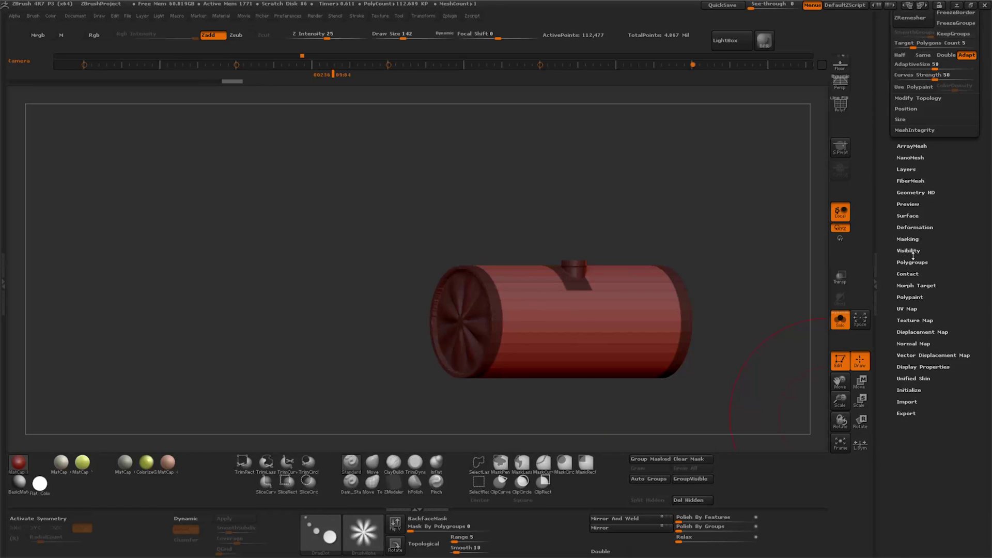
Deflate the cylinder slightly with the Inflate slider while masking the spout area.
click(914, 227)
drag(933, 458, 931, 457)
mouse_move(672, 403)
mouse_down()
mouse_move(631, 402)
mouse_move(653, 397)
mouse_up()
ctrl+drag(307, 161, 466, 270)
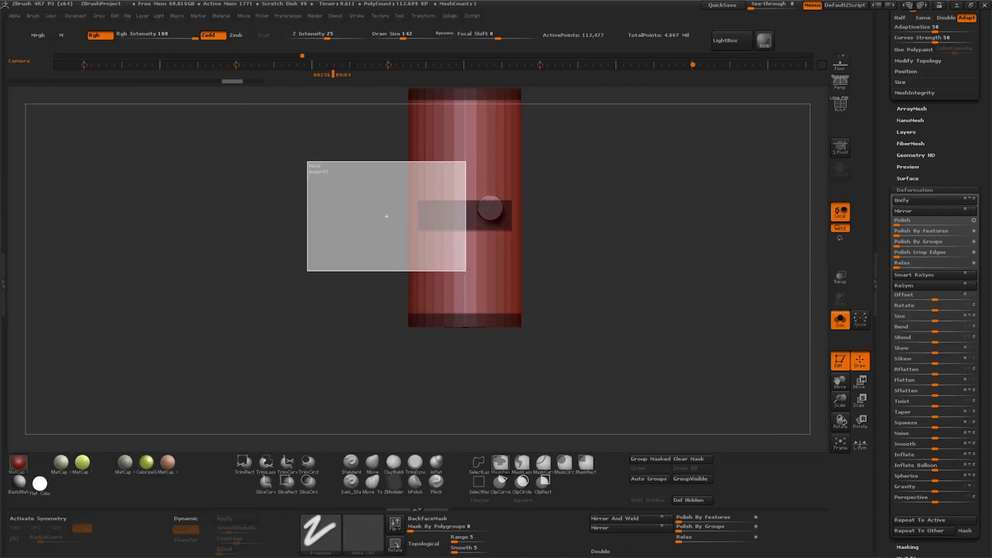
mouse_move(581, 273)
mouse_down()
mouse_move(583, 371)
mouse_move(600, 390)
mouse_up()
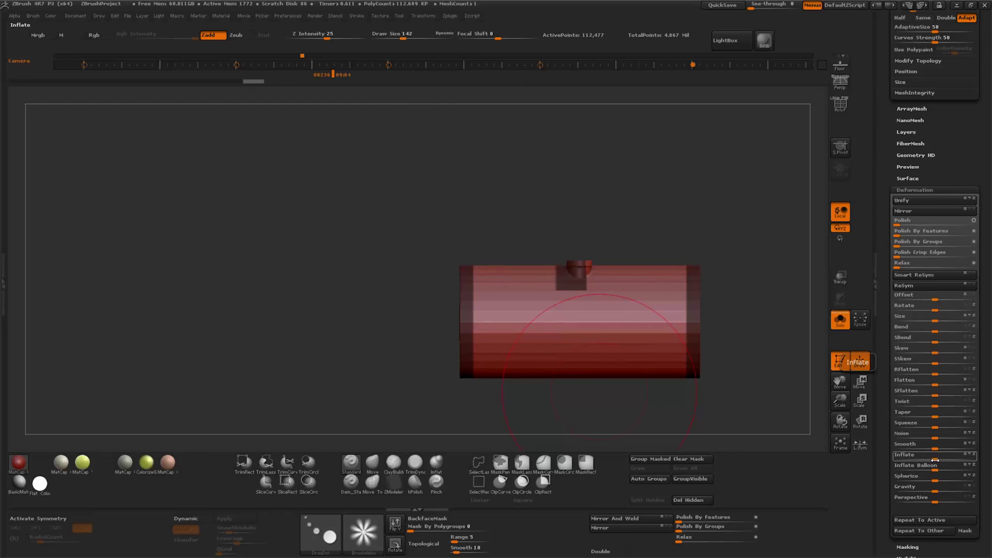
drag(935, 460, 933, 460)
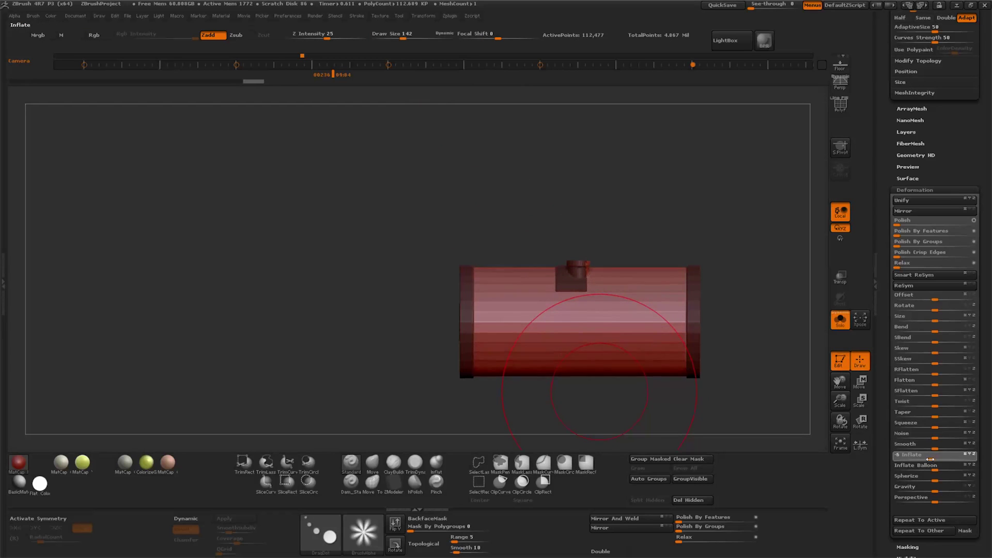
mouse_move(733, 392)
mouse_down()
mouse_move(746, 397)
mouse_move(745, 386)
mouse_up()
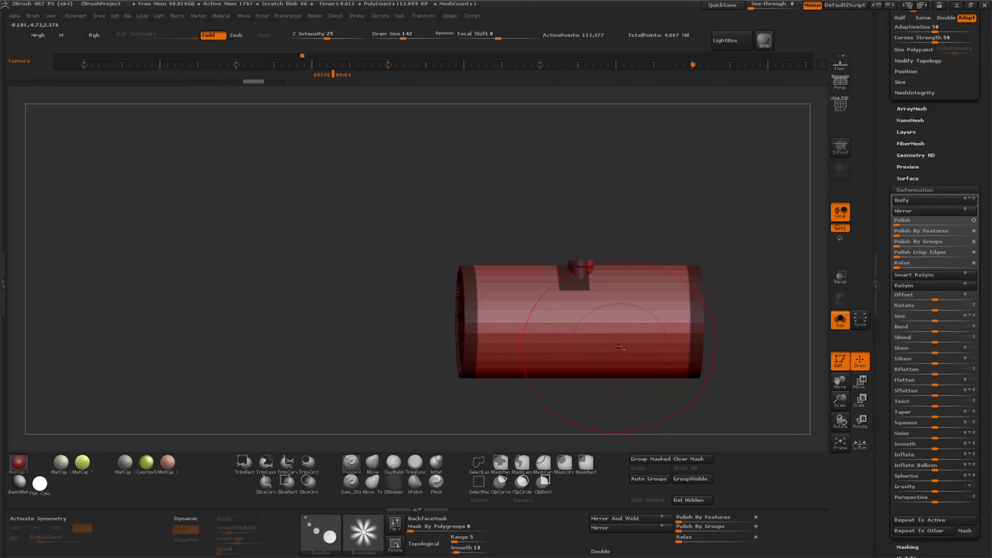
click(622, 345)
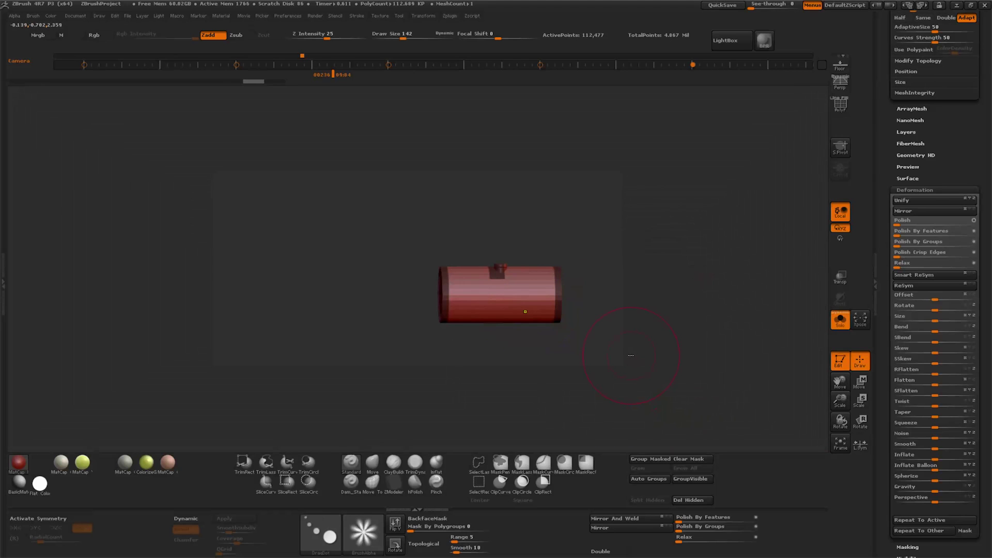
Enlarge the model in the document and make the cylinder slightly thinner.
key(ctrl)
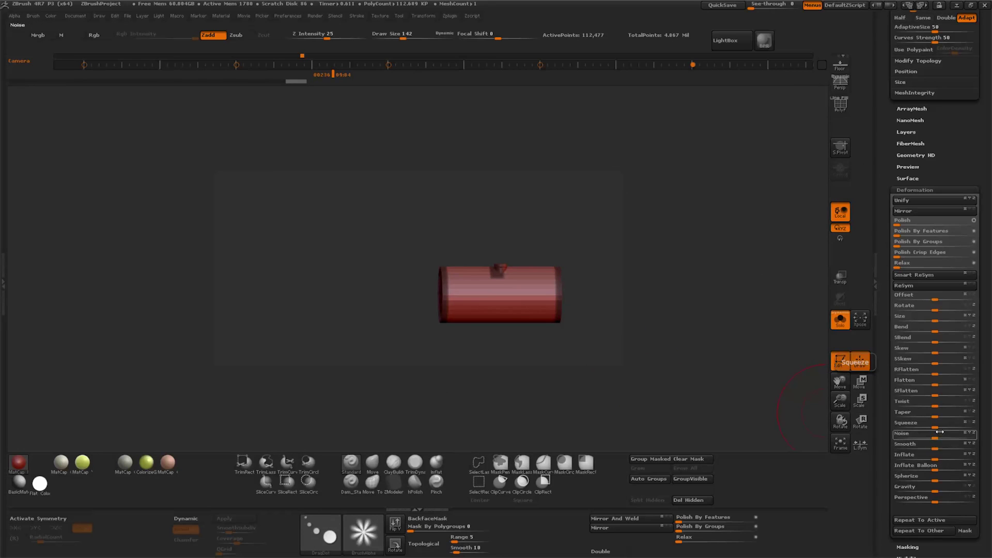
click(78, 16)
drag(112, 176, 155, 217)
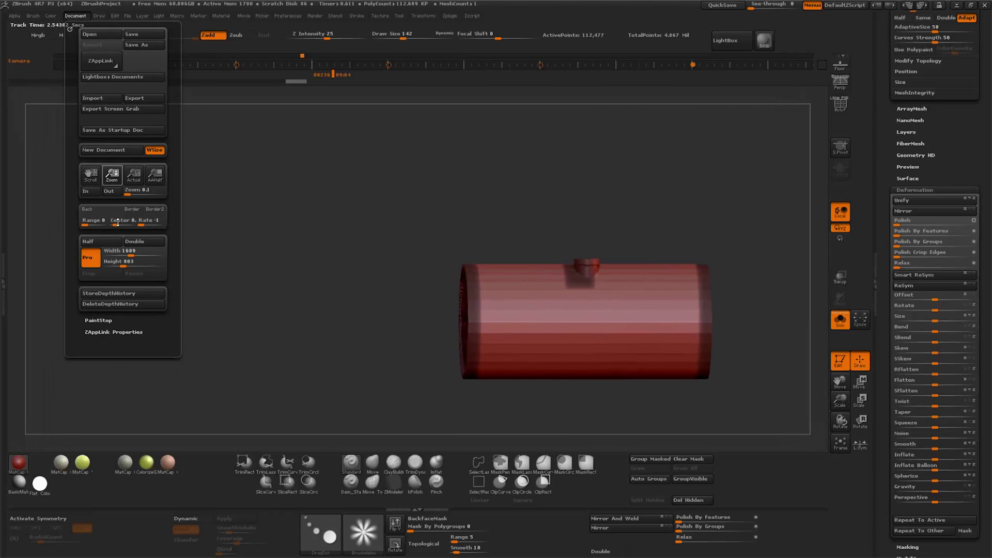
drag(720, 359, 686, 423)
drag(930, 458, 932, 458)
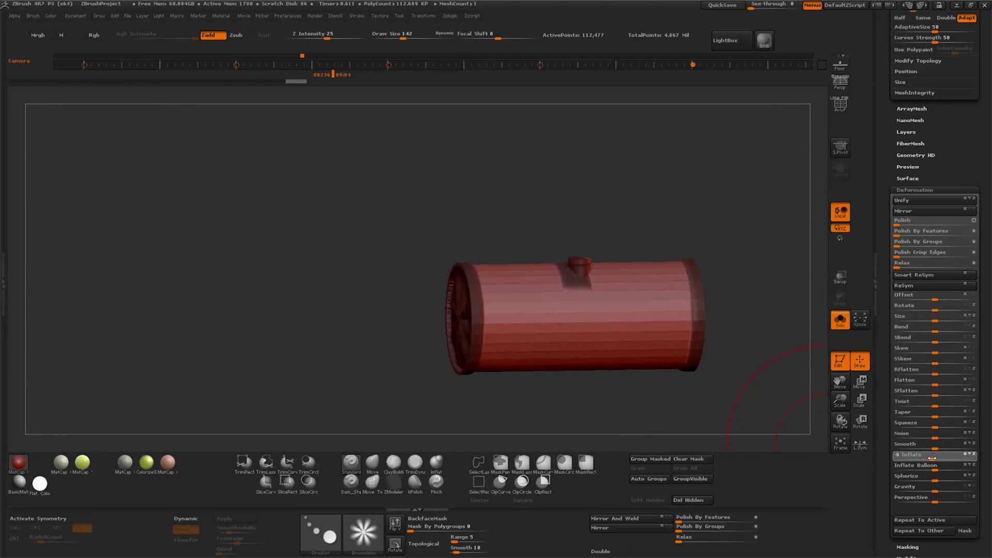
shift+drag(615, 403, 706, 215)
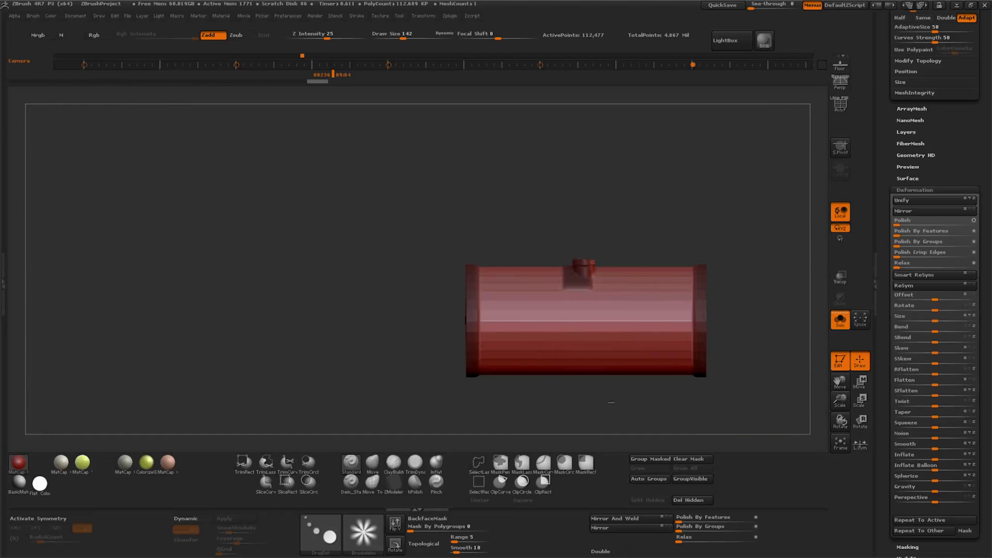
Mask thin ring bands across the barrel, invert, and inflate them into raised rings.
mouse_move(515, 212)
ctrl+shift+mouse_down()
mouse_move(515, 413)
mouse_move(504, 419)
ctrl+shift+mouse_up()
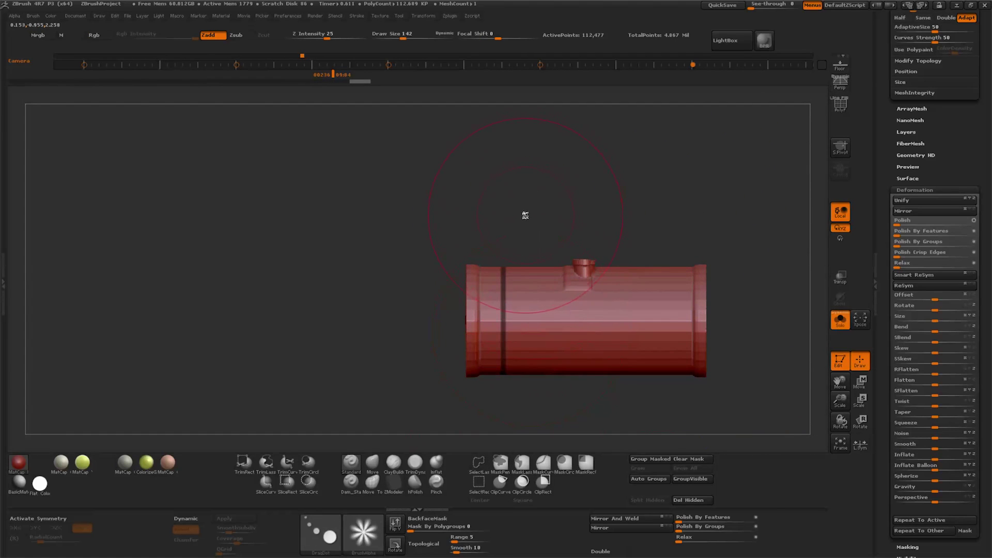
ctrl+shift+drag(525, 212, 510, 424)
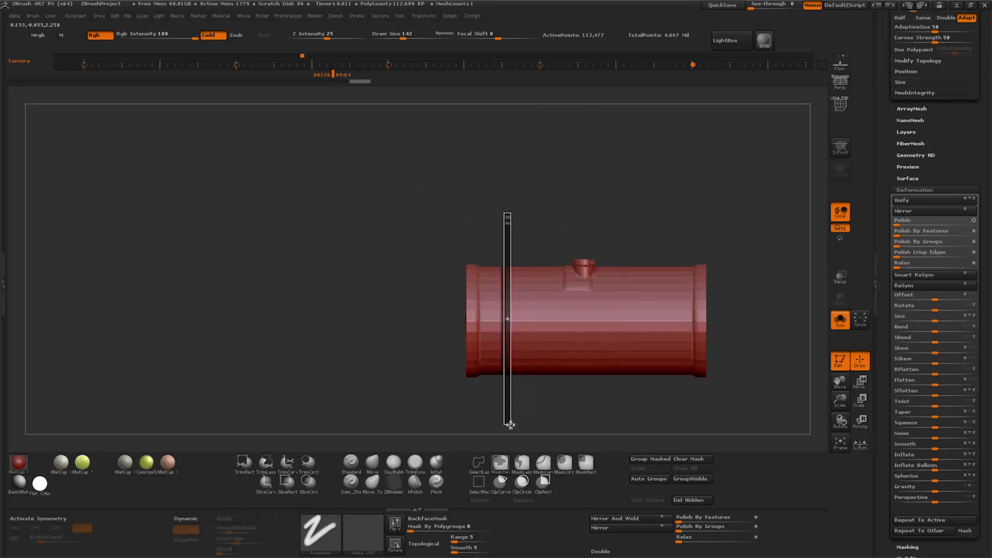
ctrl+shift+drag(534, 211, 537, 424)
ctrl+click(696, 420)
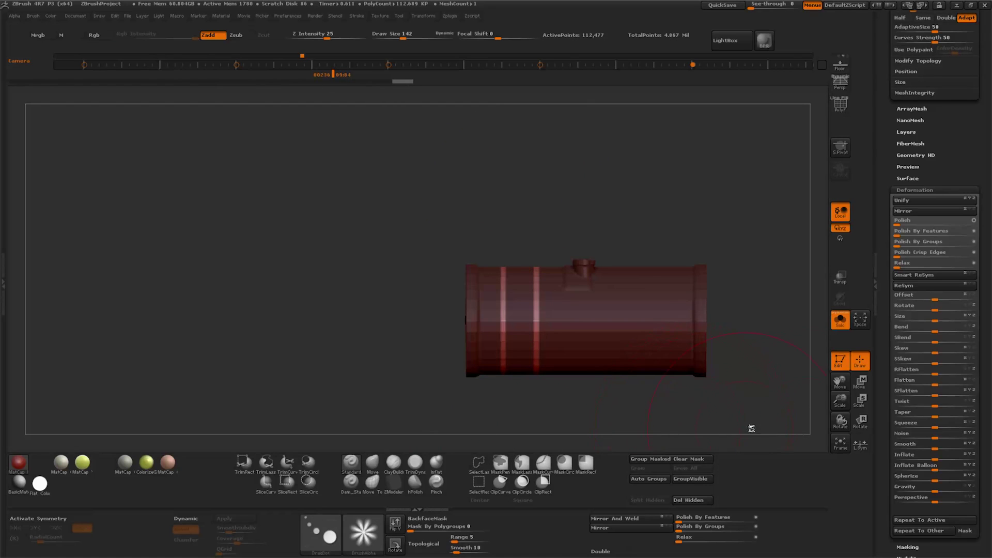
drag(937, 459, 956, 458)
mouse_move(697, 408)
mouse_down()
mouse_move(757, 408)
mouse_move(749, 408)
mouse_up()
ctrl+click(622, 526)
Turn on perspective, review the barrel's end, and turn Solo off to show the whole car.
mouse_move(646, 413)
mouse_down()
mouse_move(706, 411)
mouse_move(668, 400)
mouse_move(686, 392)
mouse_move(683, 380)
mouse_move(797, 426)
mouse_up()
key(p)
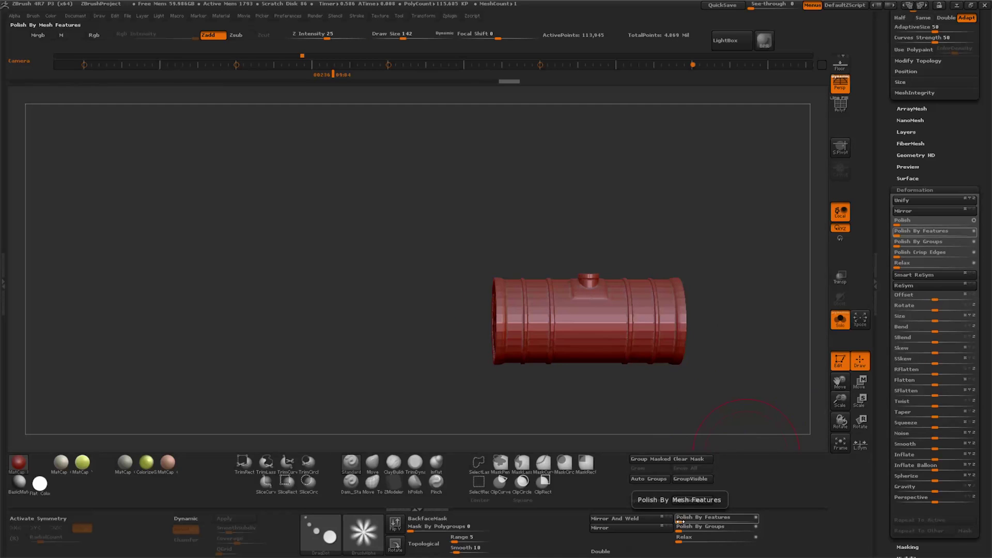
mouse_move(661, 413)
mouse_down()
mouse_move(681, 404)
mouse_move(641, 408)
mouse_move(633, 431)
mouse_move(825, 376)
mouse_up()
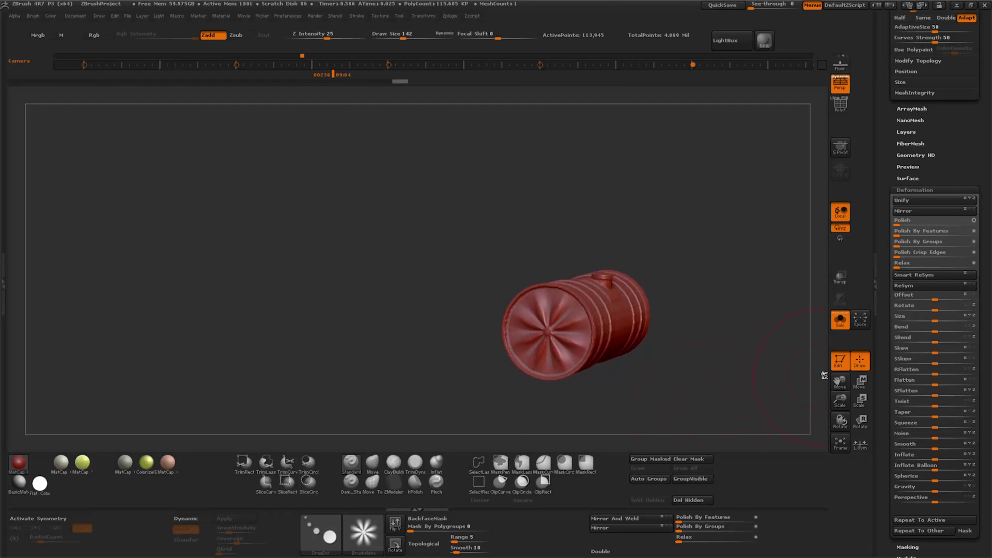
click(840, 318)
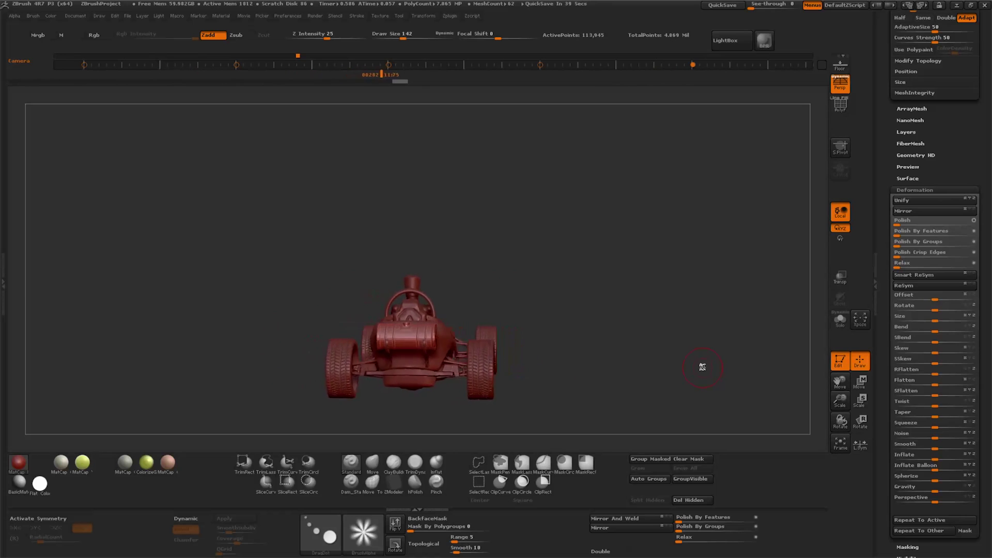
Shift the Extract2 piece with the Move transpose in orthographic view, then restore perspective.
drag(841, 382, 791, 378)
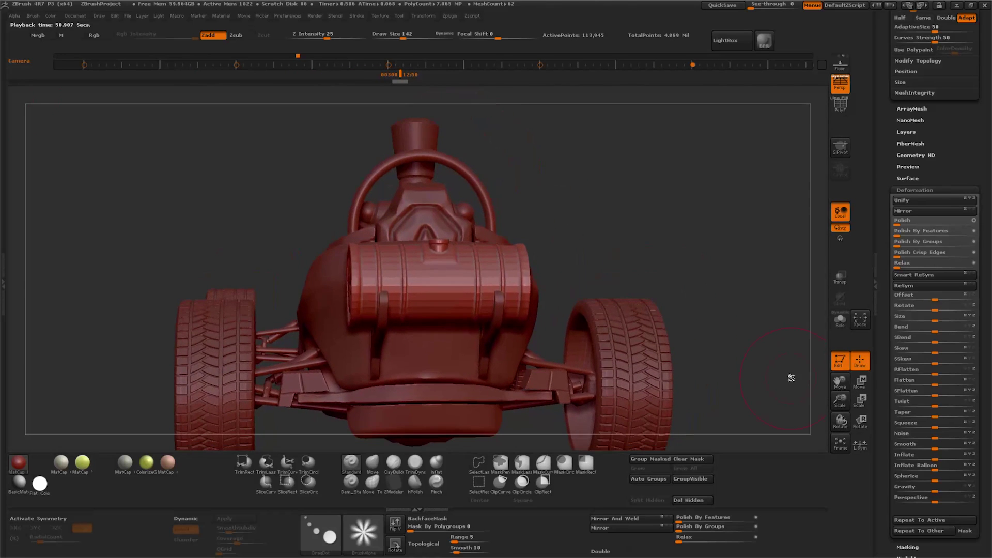
alt+click(482, 342)
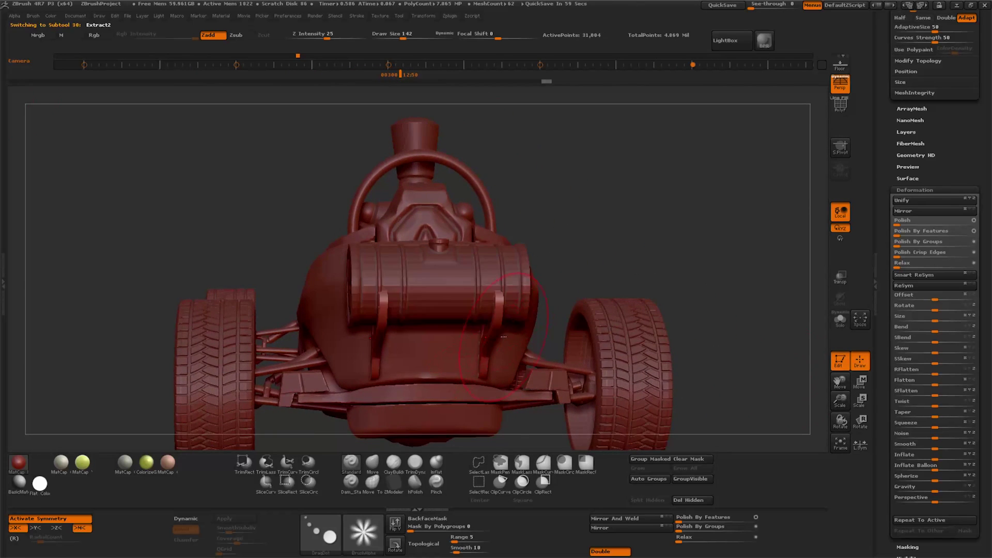
click(864, 387)
key(p)
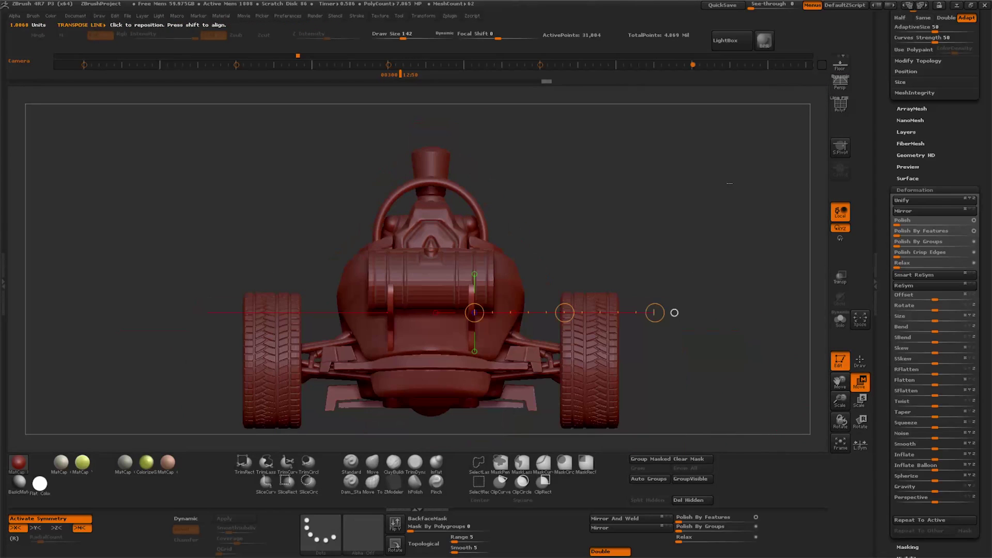
drag(565, 313, 564, 314)
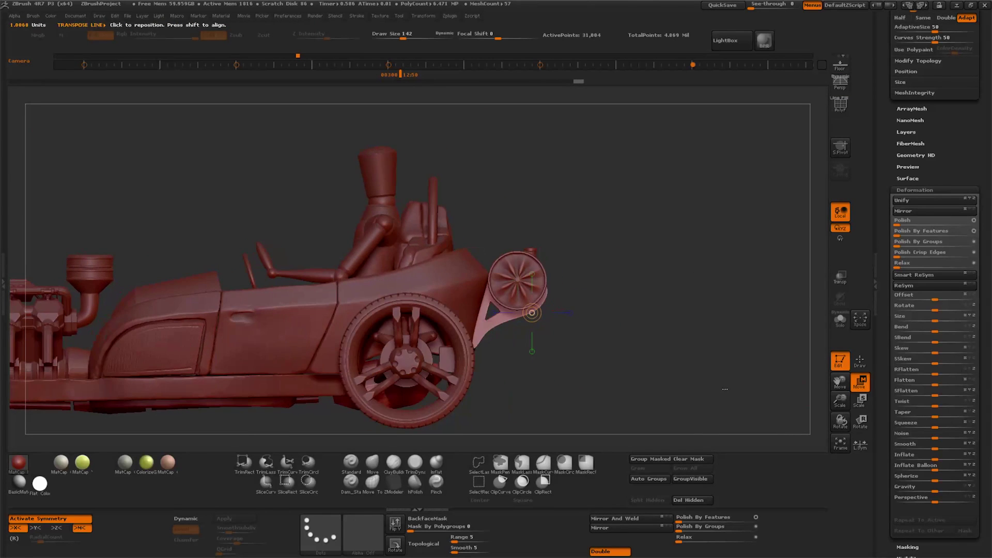
click(842, 93)
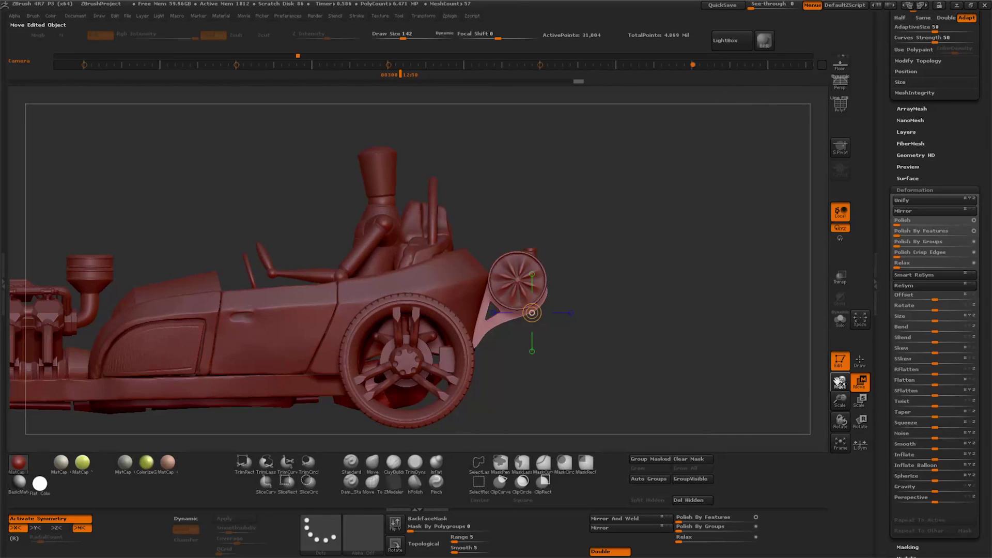
Frame the whole car, orbit to a three-quarter top view, and select PM3D_Sphereinder3D.
key(q)
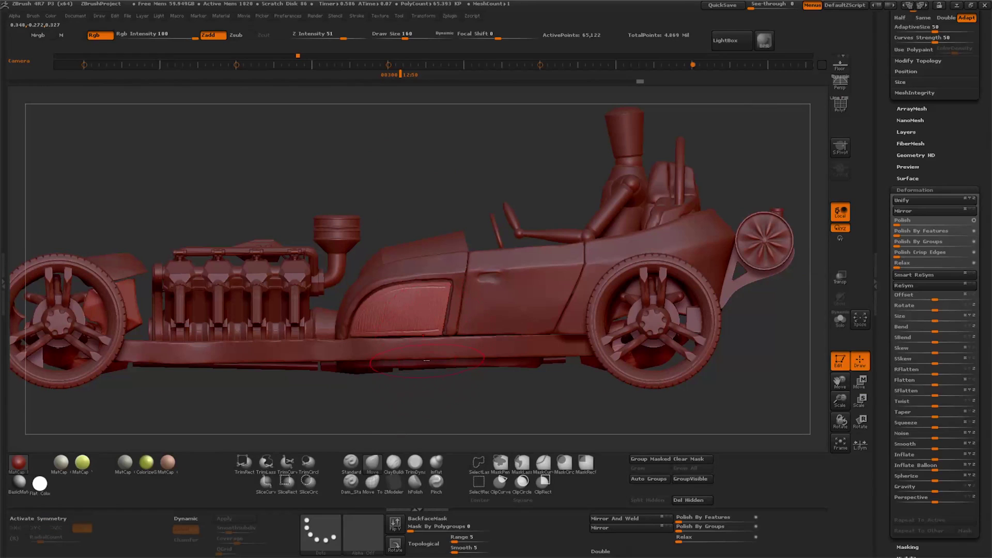
mouse_move(416, 401)
mouse_down()
mouse_move(439, 424)
mouse_move(443, 413)
mouse_up()
alt+click(424, 411)
Solo the PM3D_Sphereinder3D piece and lasso-mask one side of it.
click(840, 319)
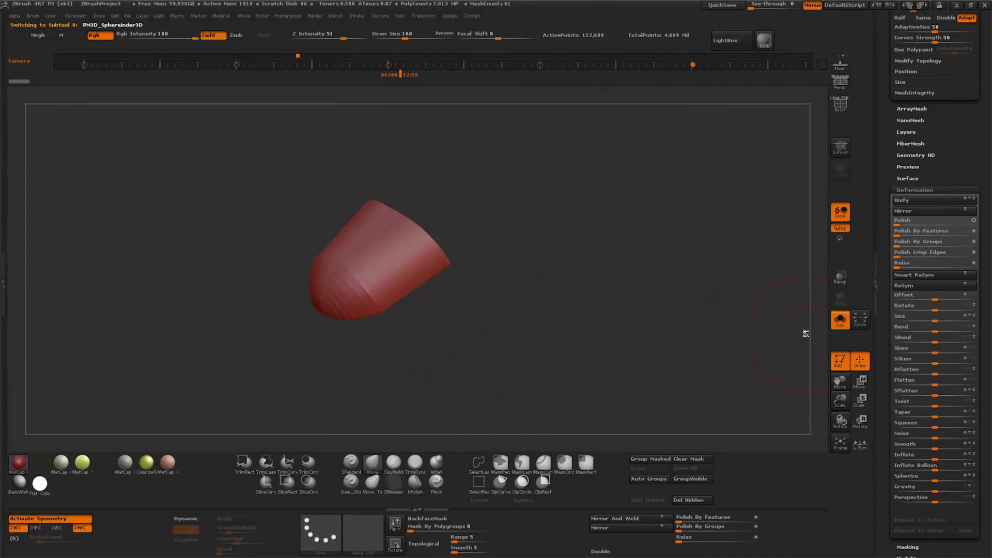
key(shift)
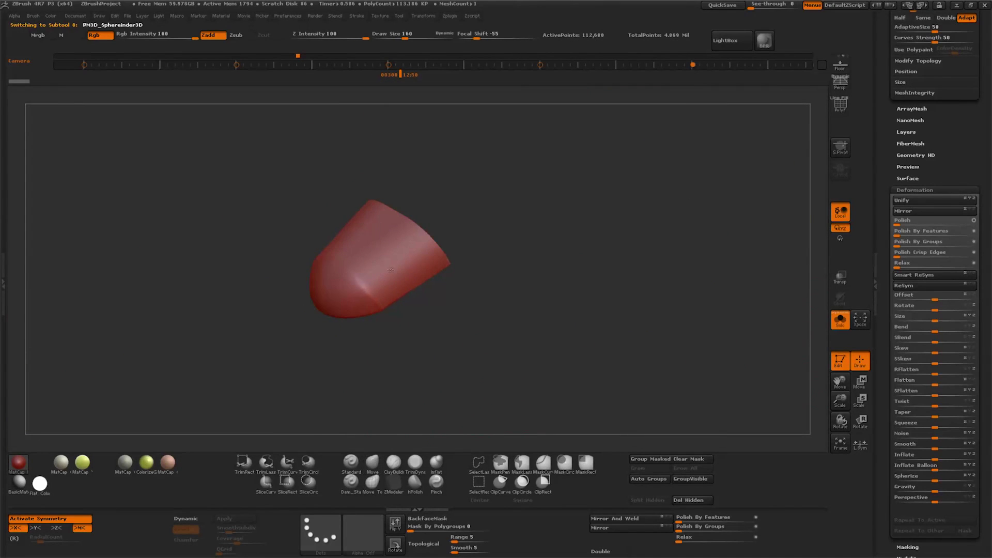
drag(448, 324, 468, 364)
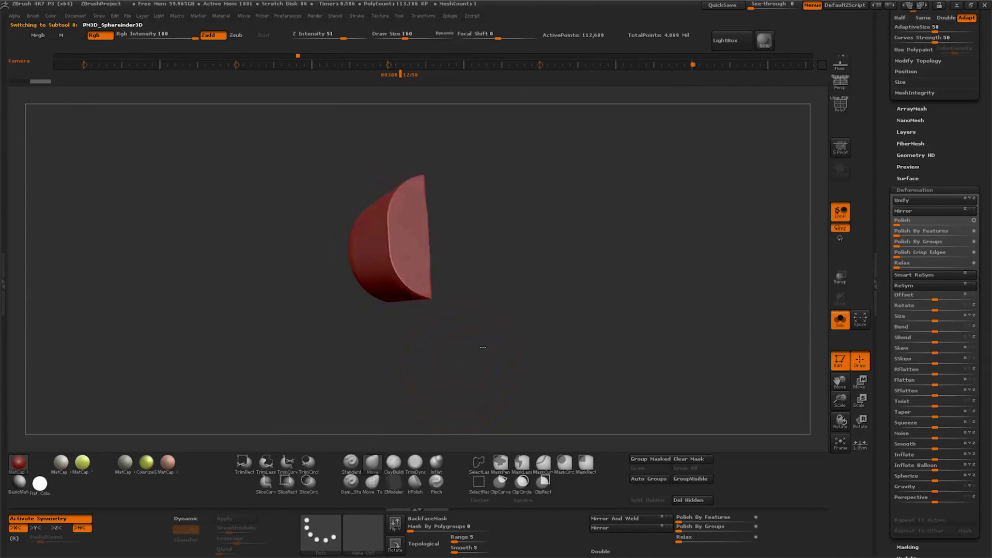
key(shift)
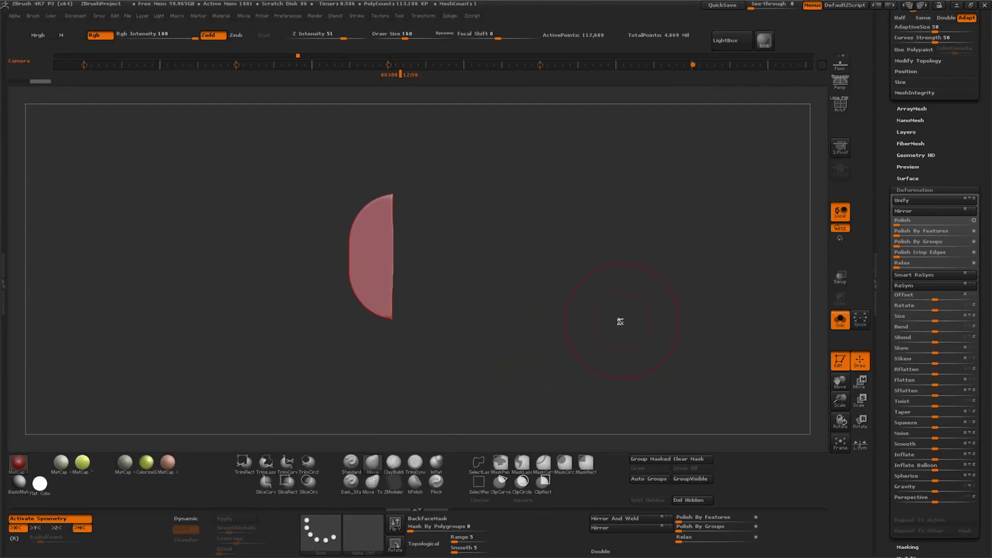
mouse_move(523, 180)
ctrl+mouse_down()
mouse_move(395, 200)
mouse_move(502, 277)
ctrl+mouse_up()
ctrl+drag(416, 196, 376, 204)
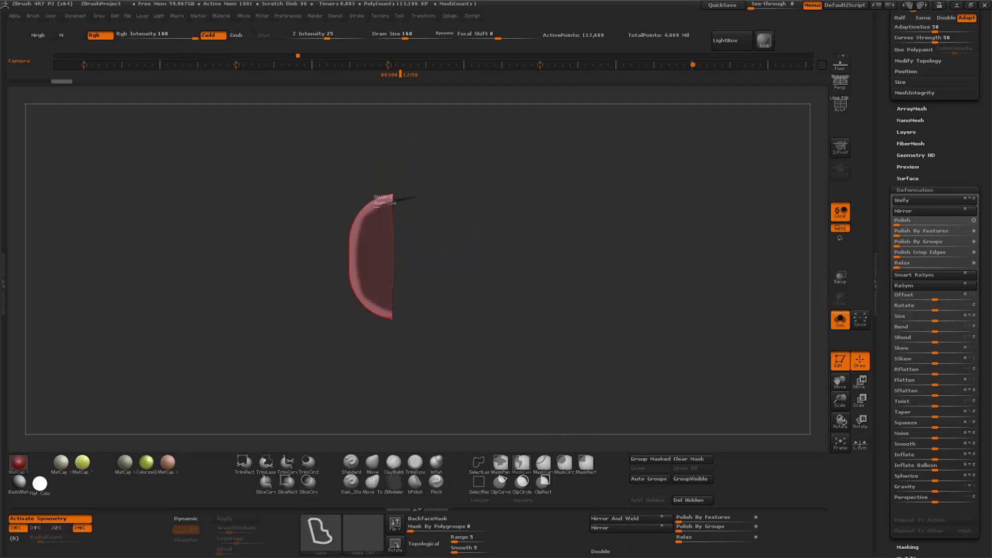
ctrl+drag(392, 275, 392, 279)
Rotate the unmasked half-dome to a new angle with the Move transpose line.
drag(580, 299, 807, 362)
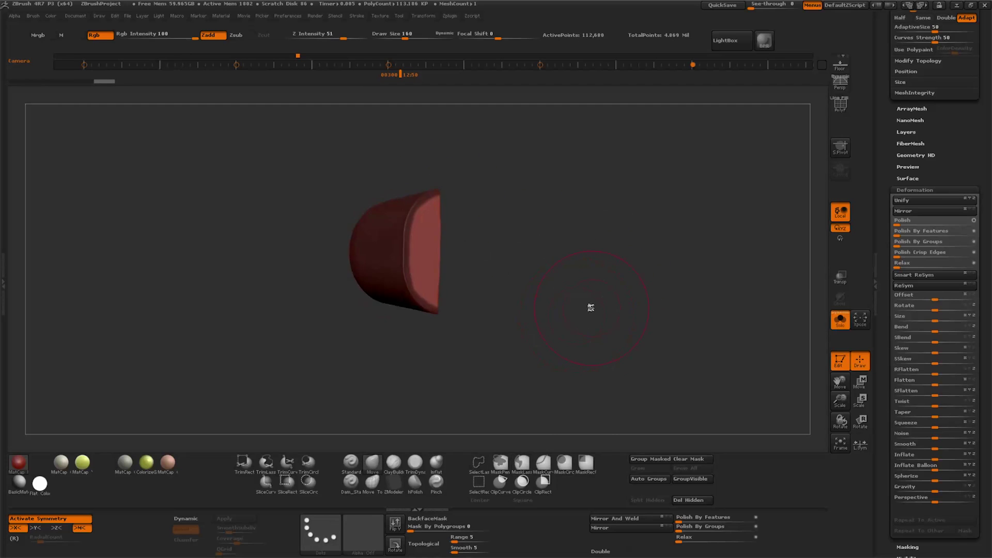
key(w)
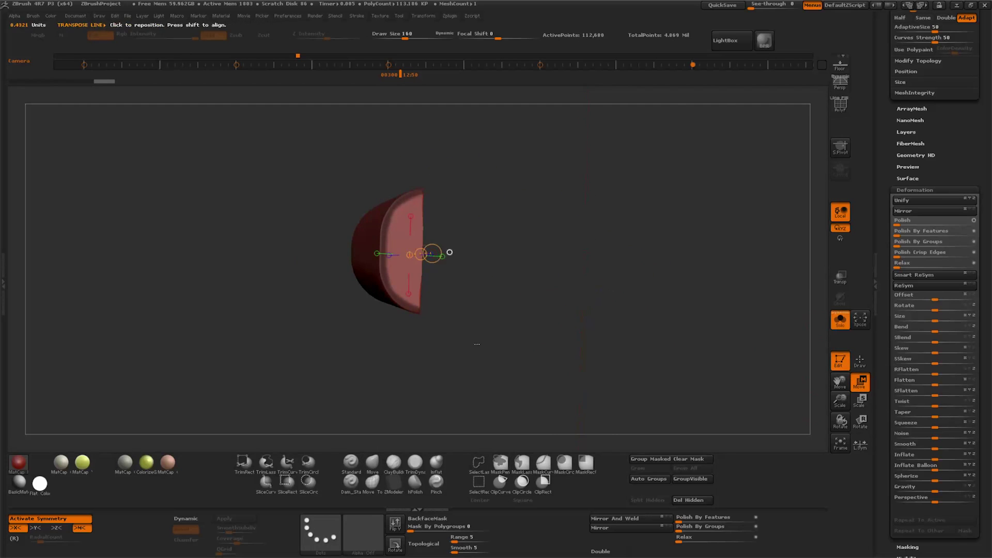
drag(476, 343, 456, 268)
click(413, 253)
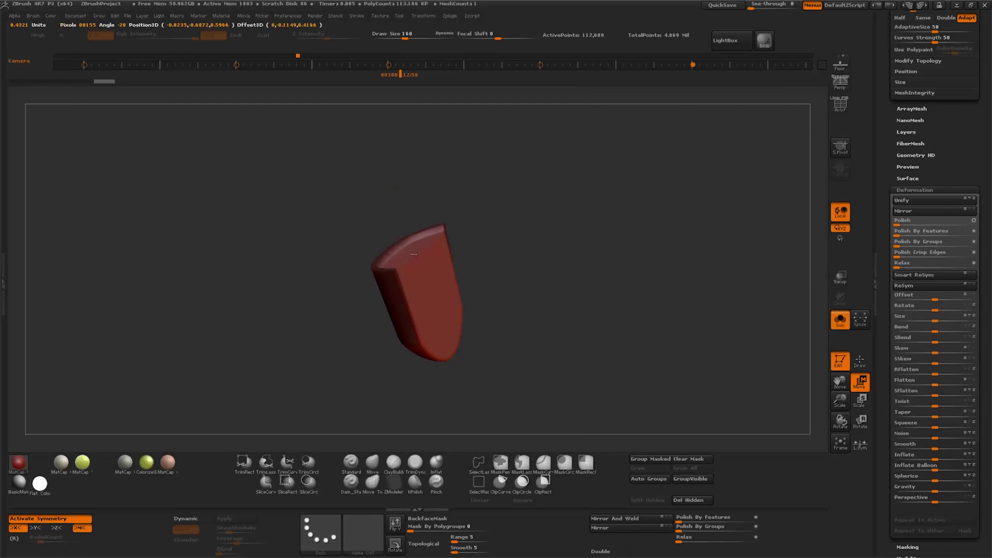
drag(414, 248, 371, 163)
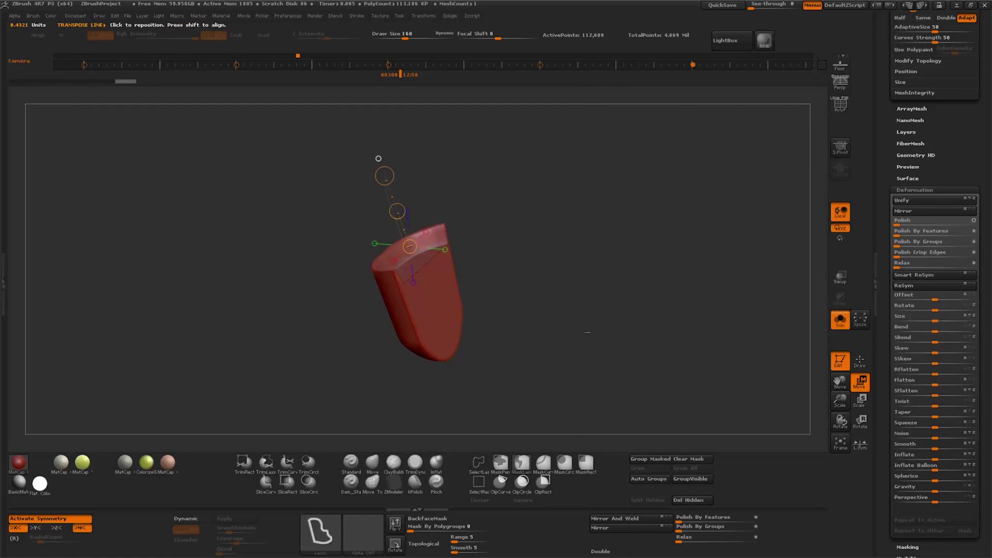
click(840, 105)
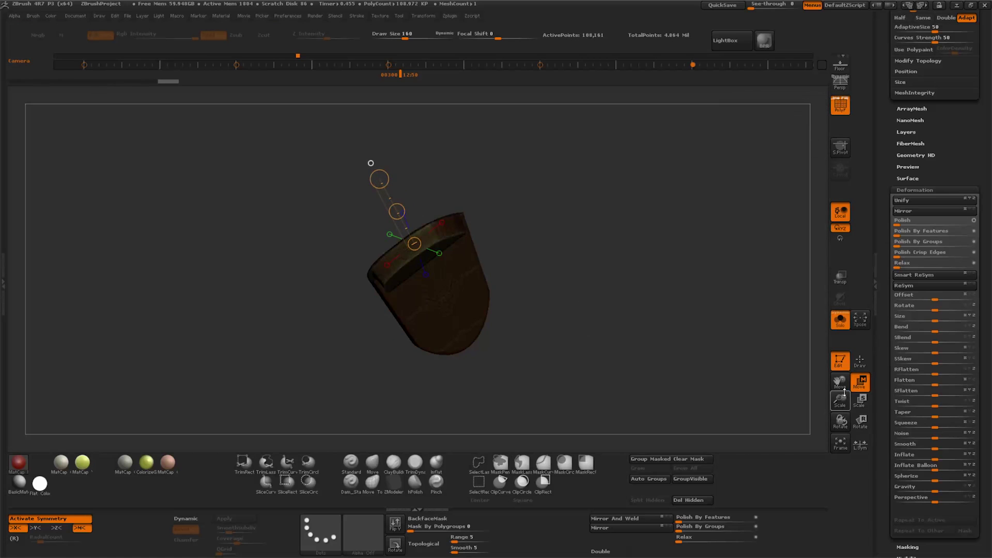
drag(373, 167, 489, 211)
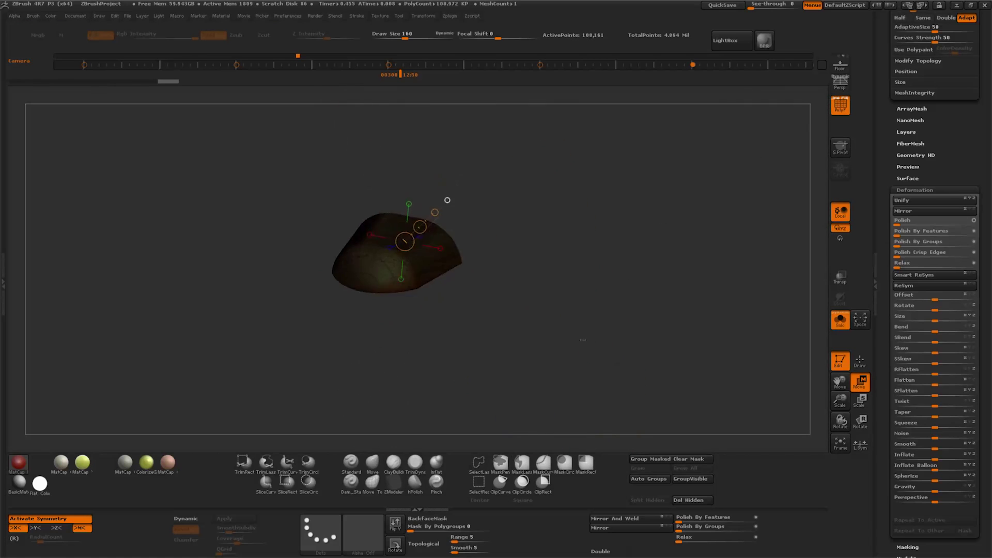
Hide the wireframe, bring back the full hot rod, and orbit to a rear three-quarter view.
key(shift+f)
key(ctrl+shift+s)
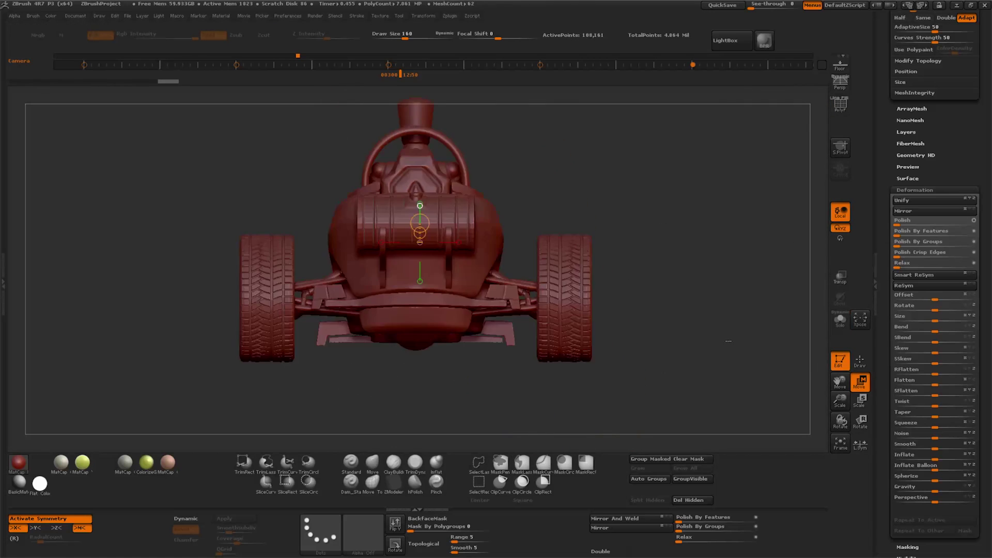
mouse_move(658, 340)
mouse_down()
mouse_move(602, 382)
mouse_move(602, 368)
mouse_up()
Select and solo the door part, then build up clay inside its recess with Clay Buildup.
alt+click(397, 297)
scroll(444, 330, up, 3)
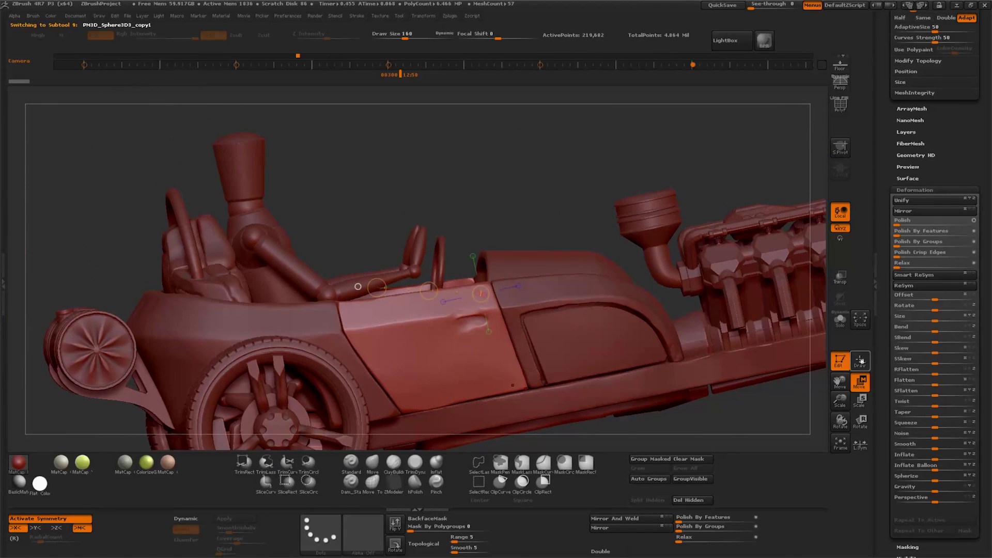
click(860, 362)
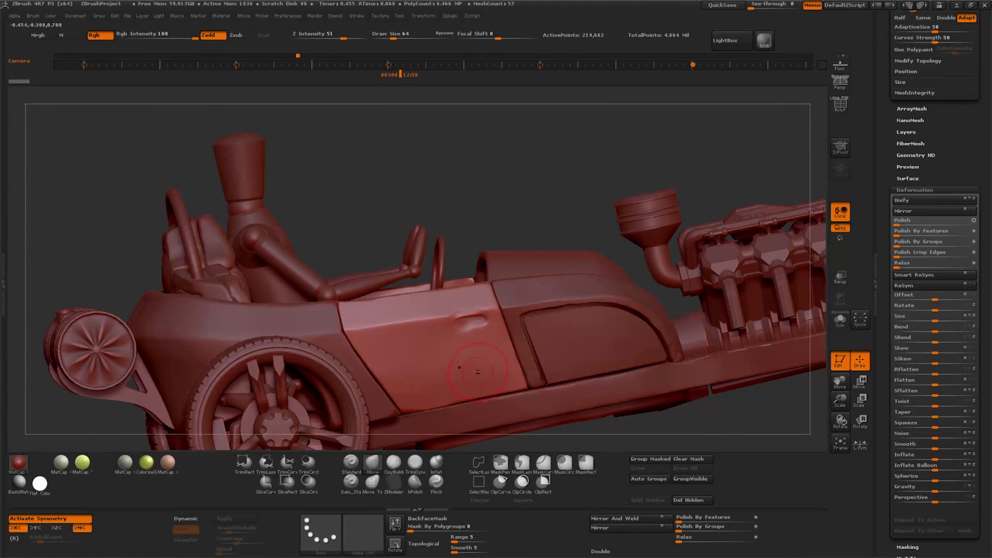
click(393, 461)
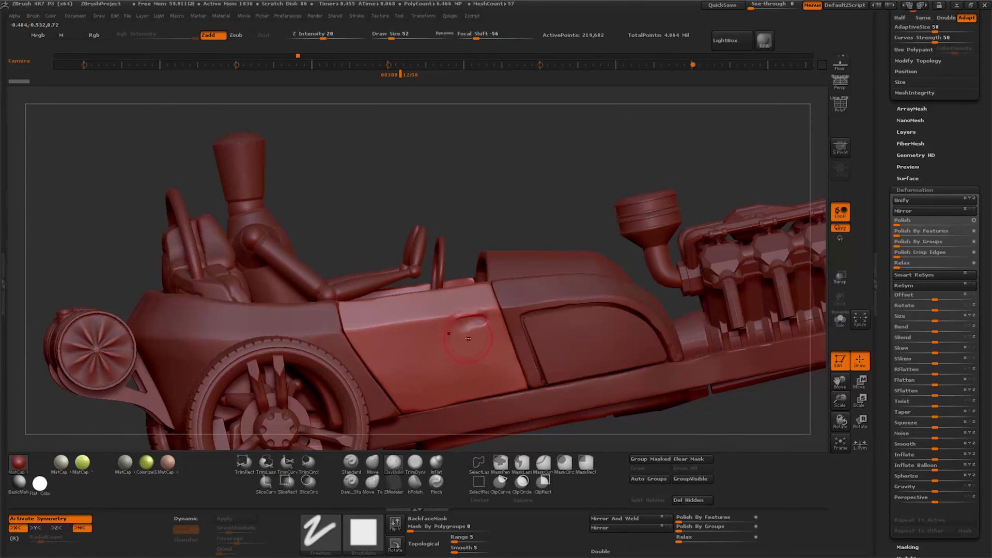
click(840, 319)
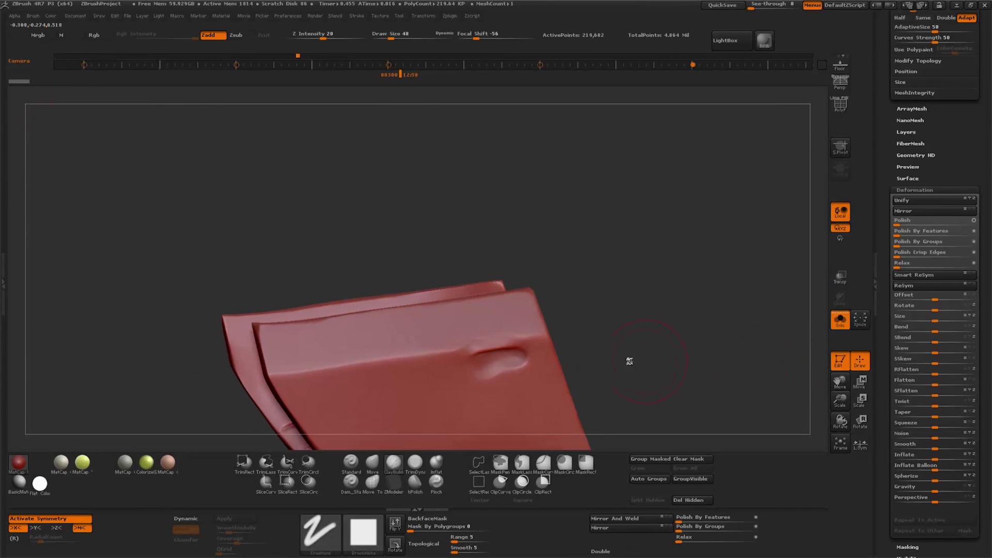
drag(519, 362, 495, 374)
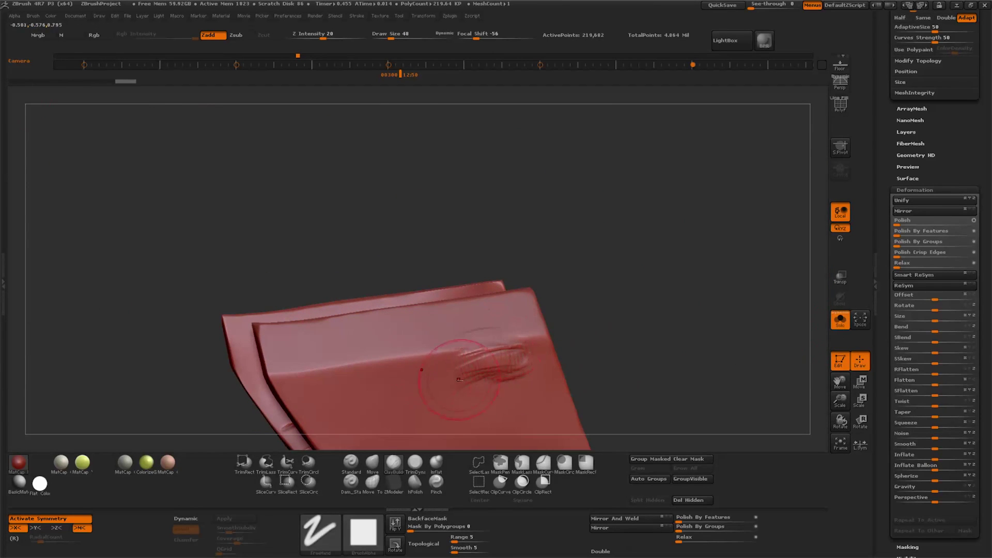
drag(614, 396, 487, 364)
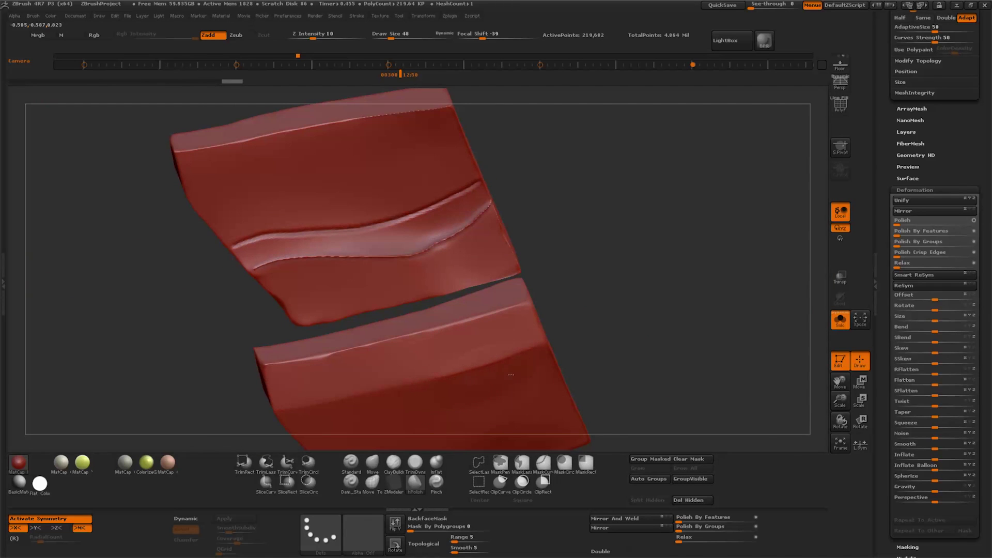
mouse_move(744, 406)
mouse_down()
mouse_move(443, 388)
mouse_move(625, 378)
mouse_up()
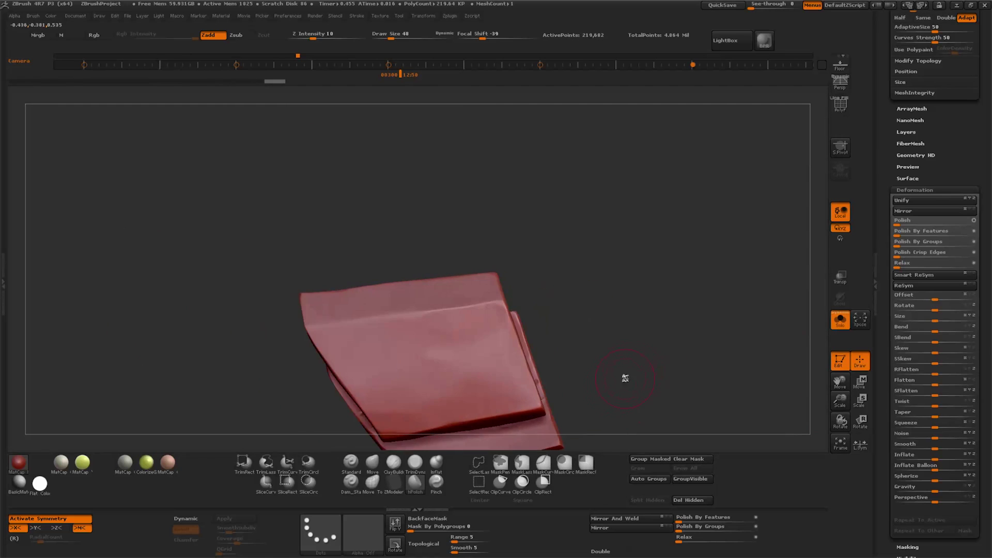
Flatten the block piece's face with hPolish, lower its subdivision, and unsolo the car.
click(394, 462)
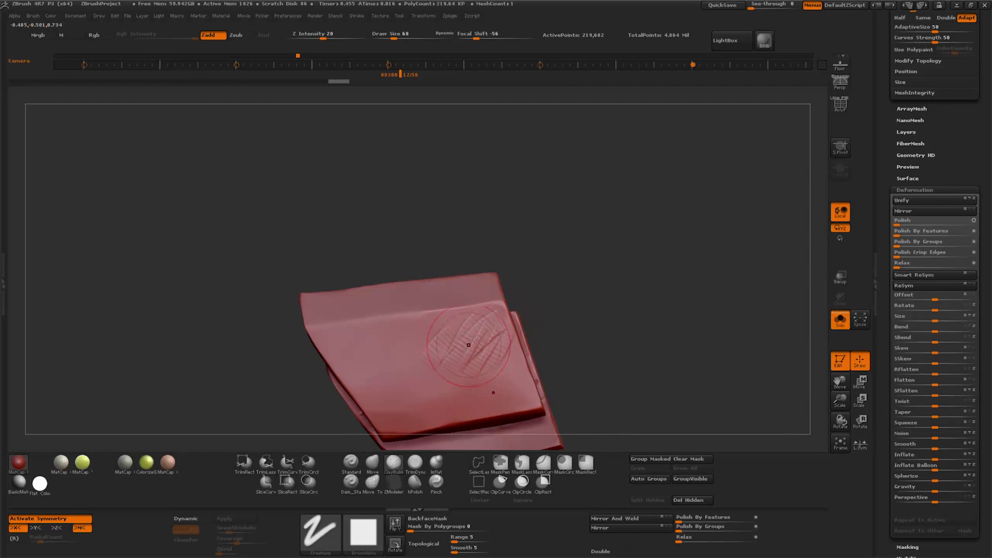
click(415, 482)
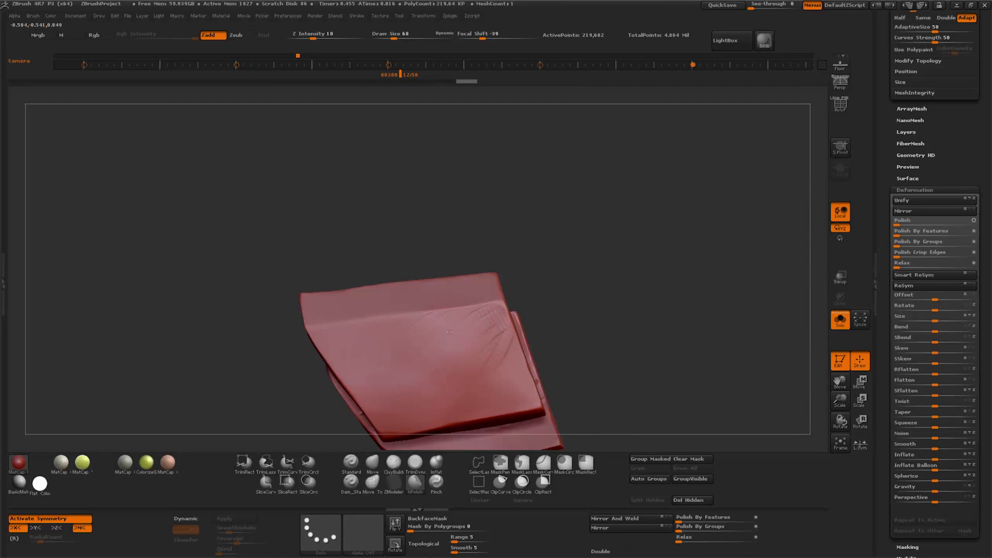
drag(457, 342, 414, 386)
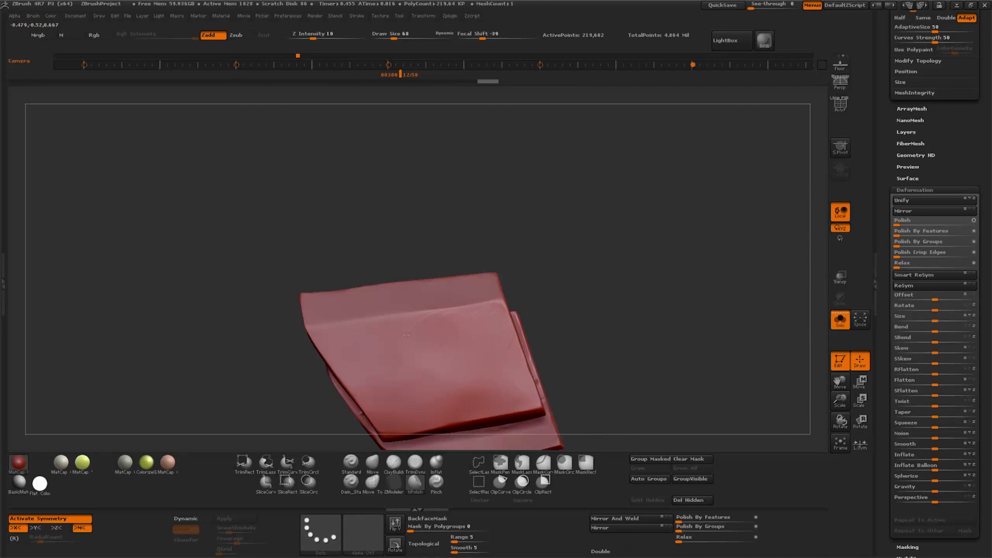
key(shift+d)
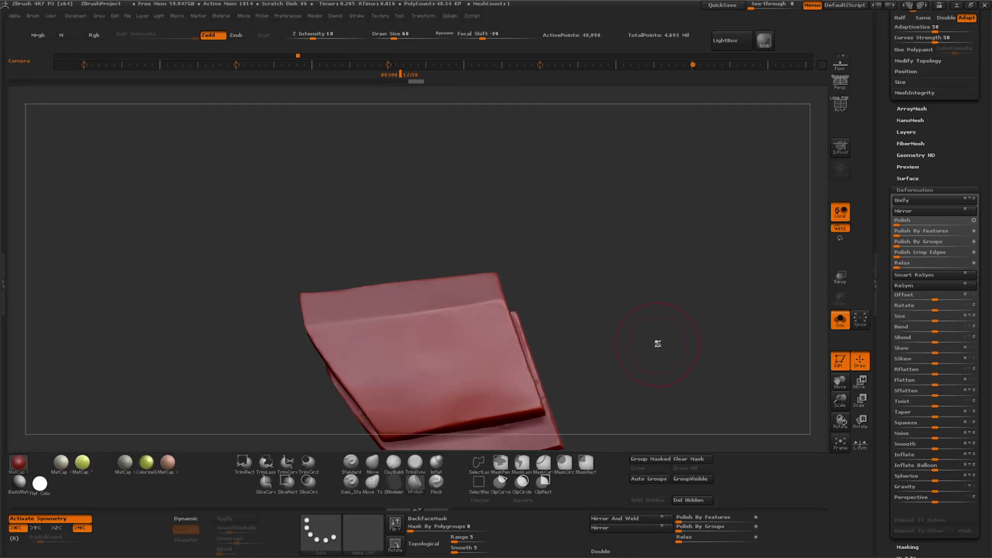
mouse_move(623, 335)
mouse_down()
mouse_move(668, 322)
mouse_move(454, 464)
mouse_up()
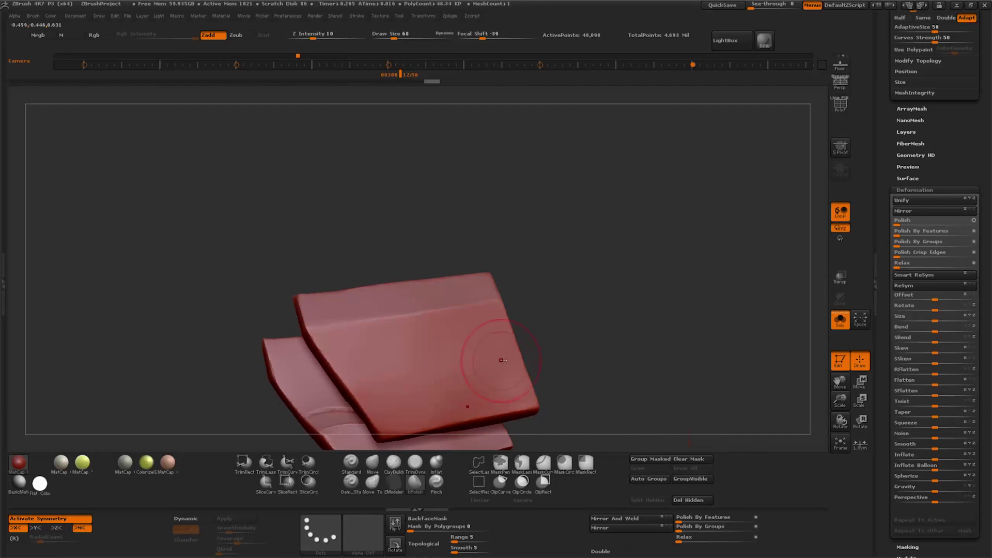
drag(510, 355, 614, 370)
drag(840, 381, 404, 318)
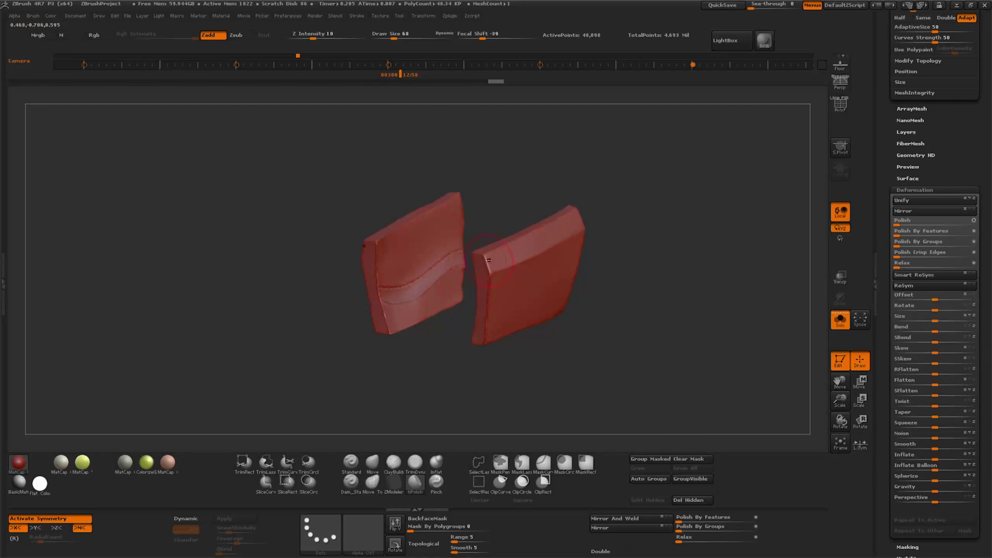
click(840, 319)
mouse_move(648, 246)
mouse_down()
mouse_move(538, 232)
mouse_move(525, 296)
mouse_move(539, 237)
mouse_up()
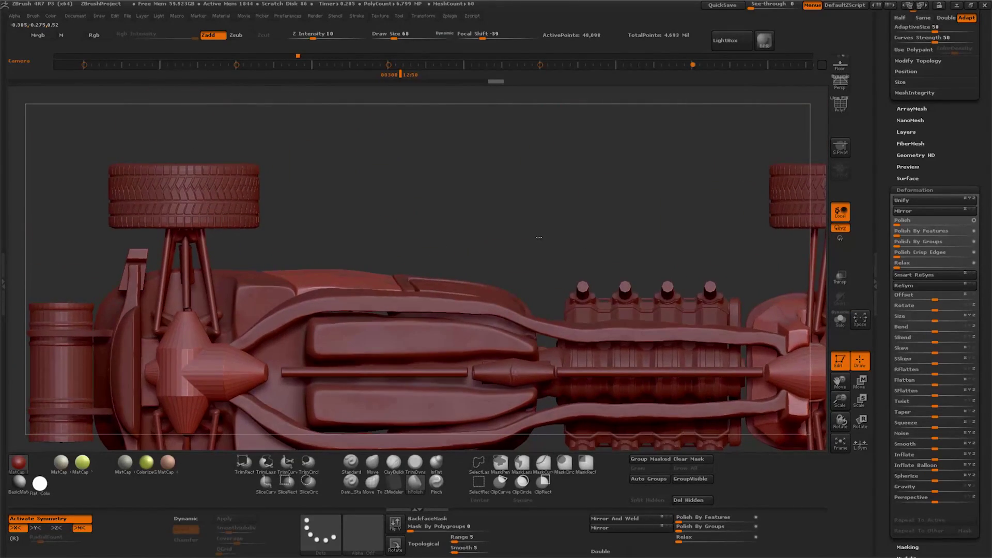
Select the chassis tube and bulge the mirrored side tubes into arches with the Move brush.
alt+click(340, 304)
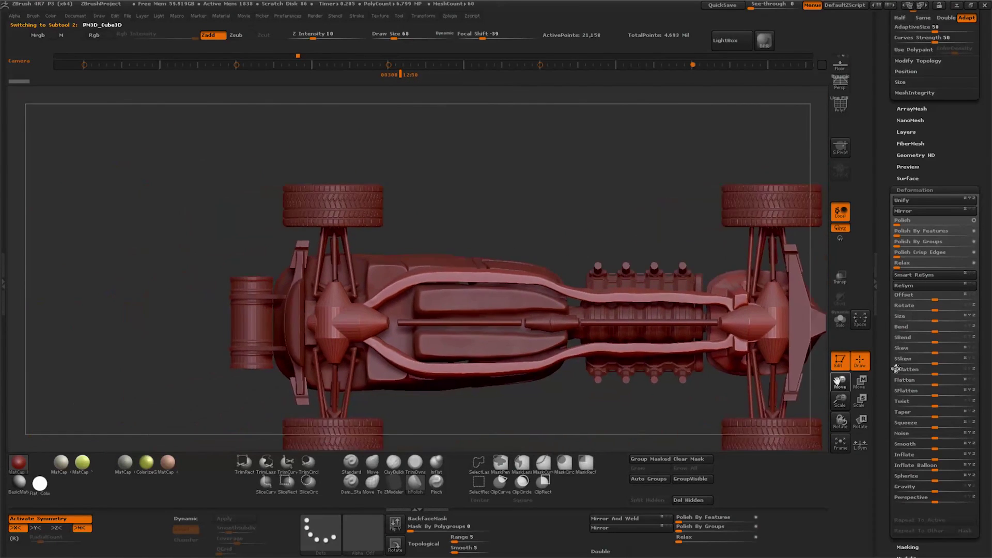
click(372, 462)
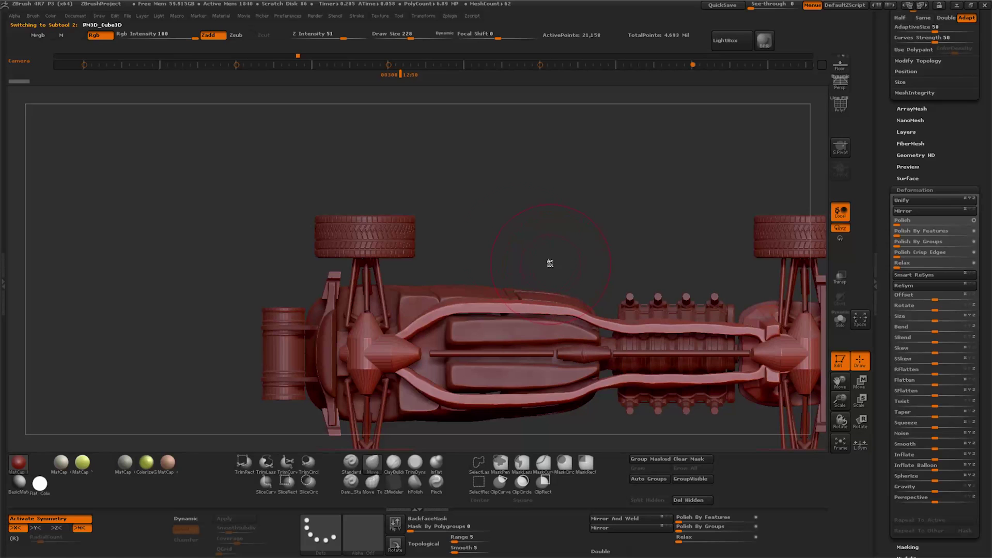
drag(395, 338, 414, 319)
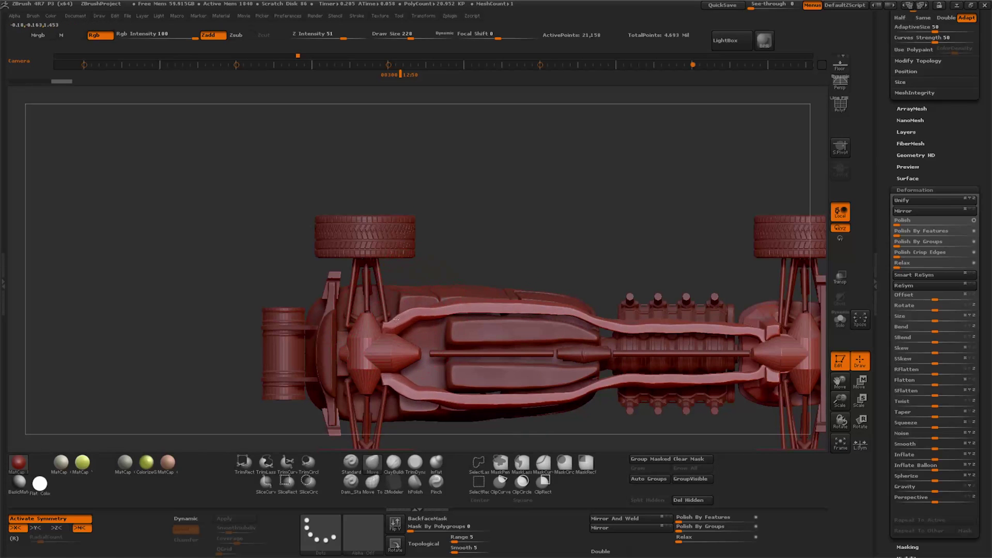
drag(432, 321, 435, 311)
drag(843, 399, 841, 391)
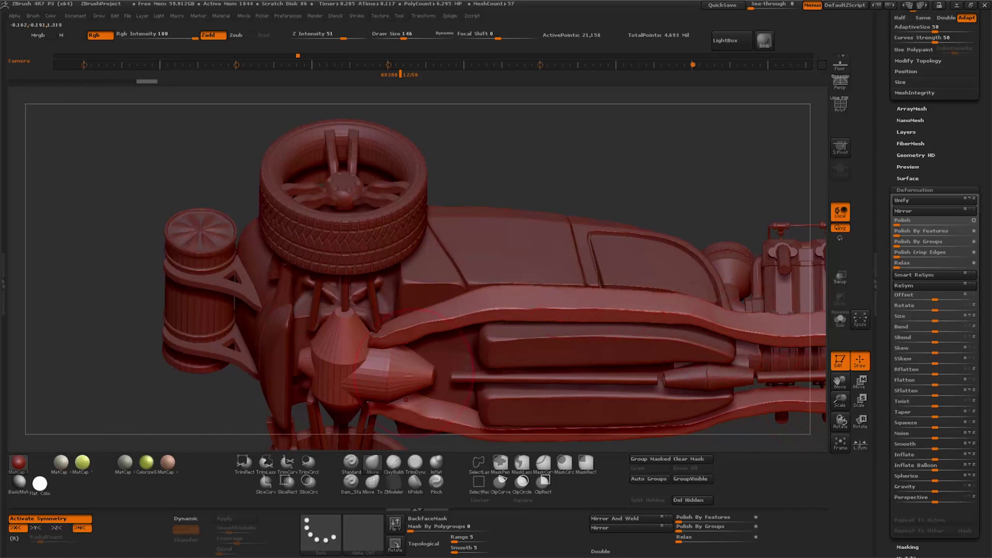
Solo the tube, try straightening it, undo, and turn Solo off again.
click(840, 320)
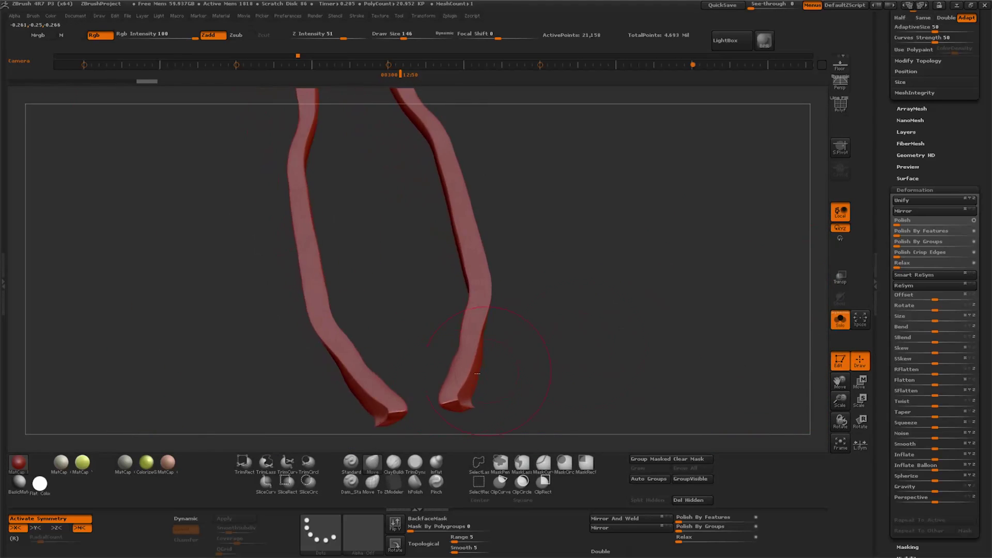
drag(487, 405, 473, 393)
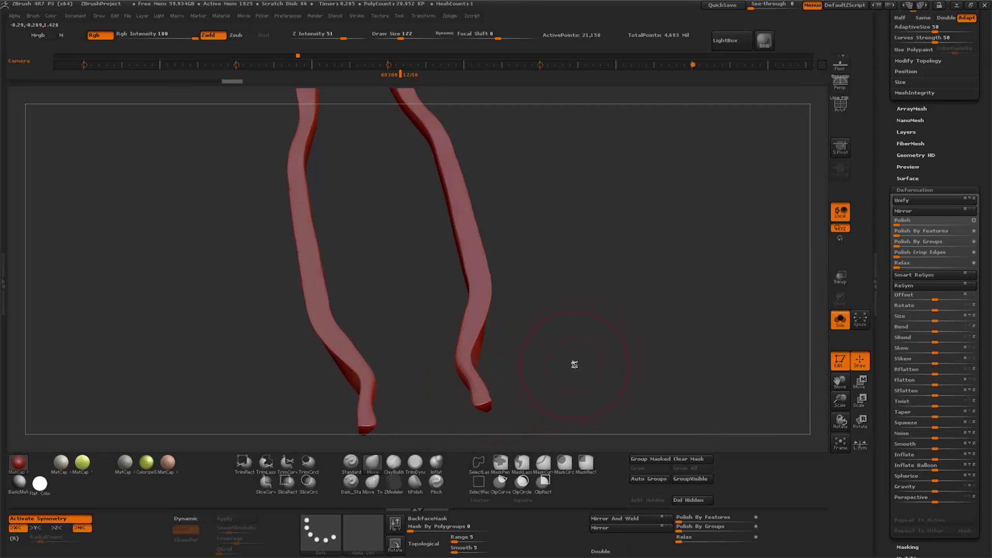
key(ctrl+z)
drag(471, 386, 465, 385)
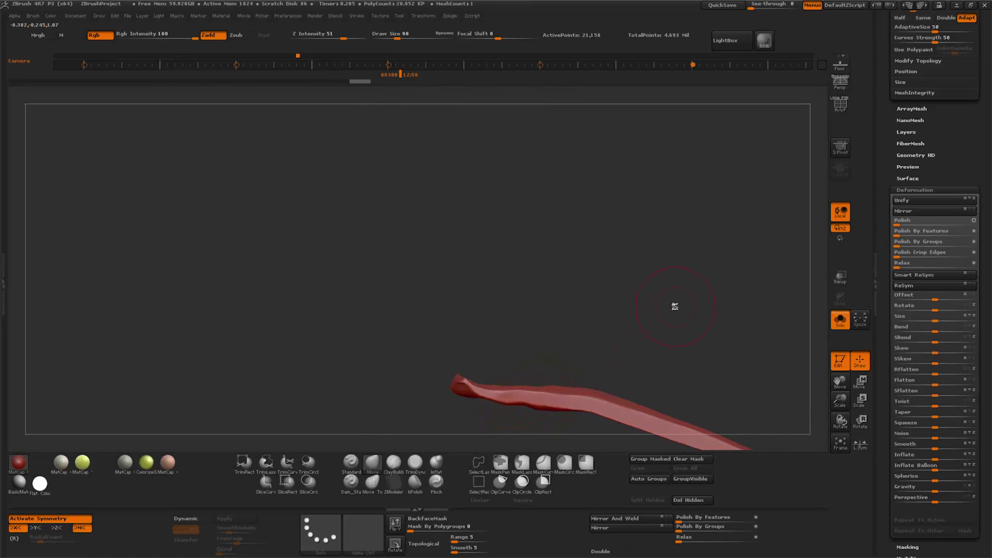
drag(675, 307, 828, 337)
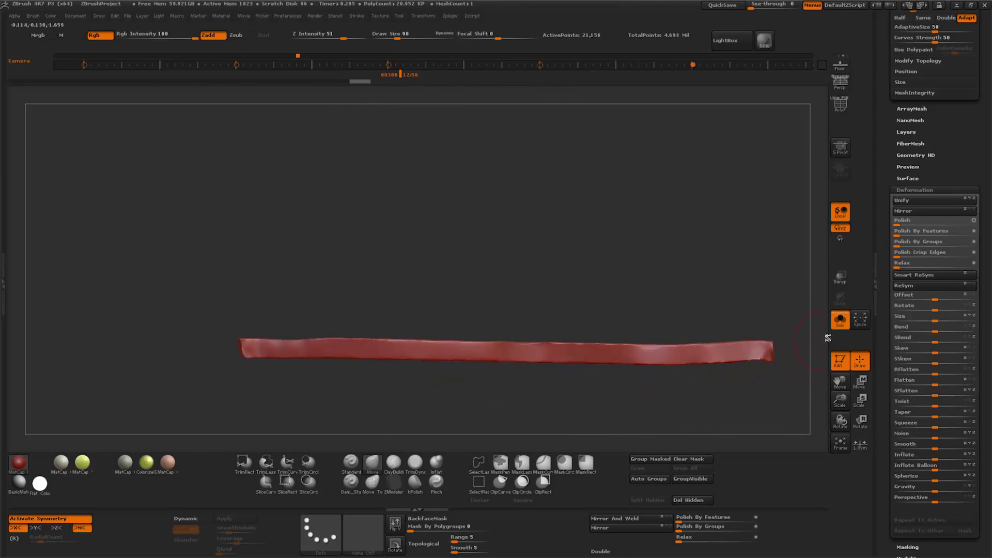
click(840, 319)
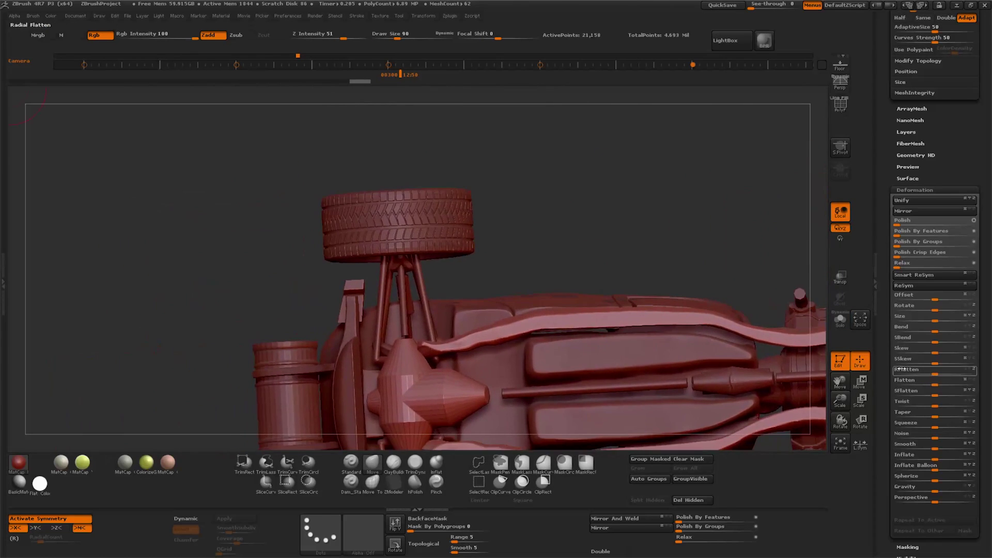
Enlarge the brush and reshape the left end of the curved chassis tube.
key(bracketright)
drag(423, 345, 413, 355)
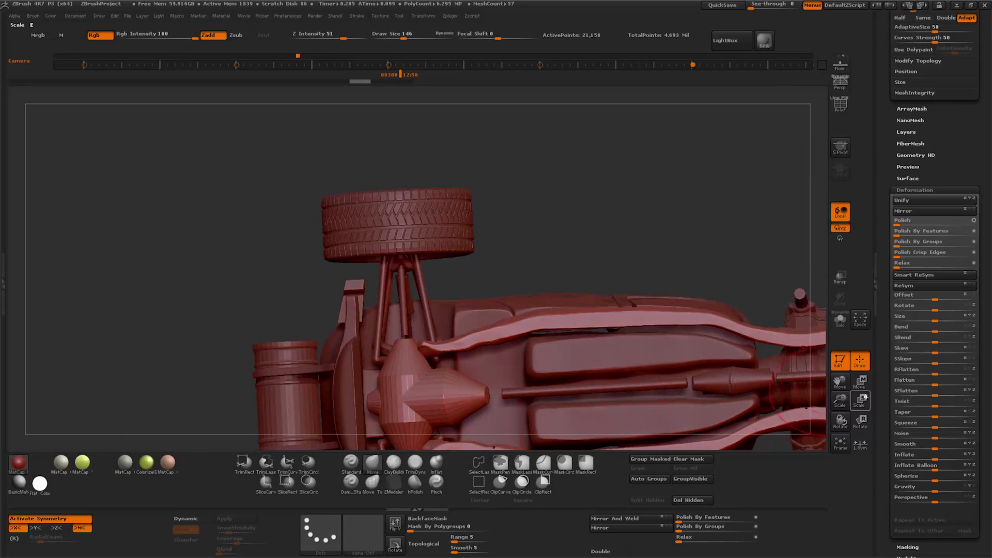
click(861, 420)
Mask the left portion, swing the suspension arms to a new angle, and QuickSave.
mouse_move(239, 307)
mouse_down()
mouse_move(293, 247)
mouse_move(278, 278)
mouse_up()
ctrl+drag(262, 237, 509, 351)
mouse_move(609, 249)
mouse_down()
mouse_move(704, 215)
mouse_move(677, 185)
mouse_move(650, 221)
mouse_move(634, 300)
mouse_move(640, 358)
mouse_up()
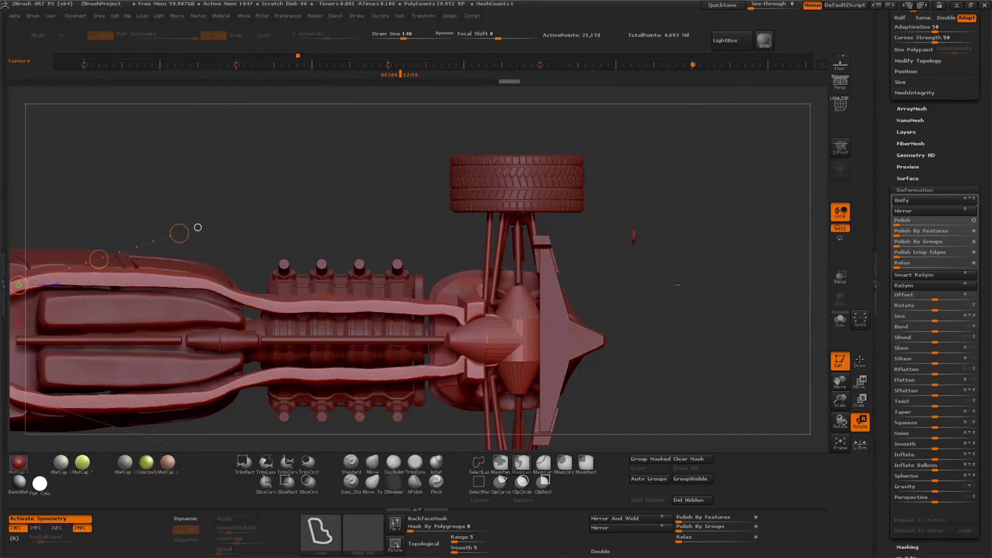
ctrl+drag(675, 246, 355, 307)
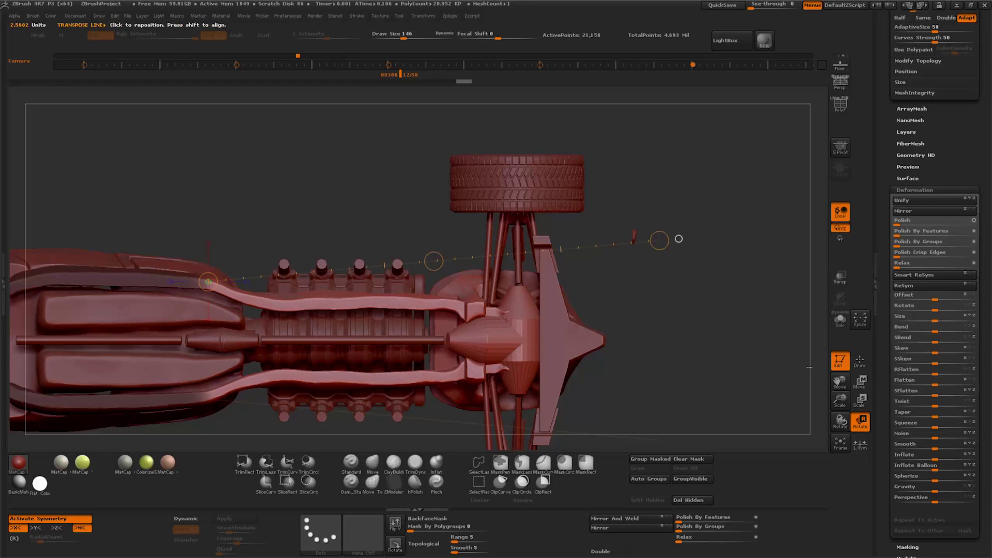
key(q)
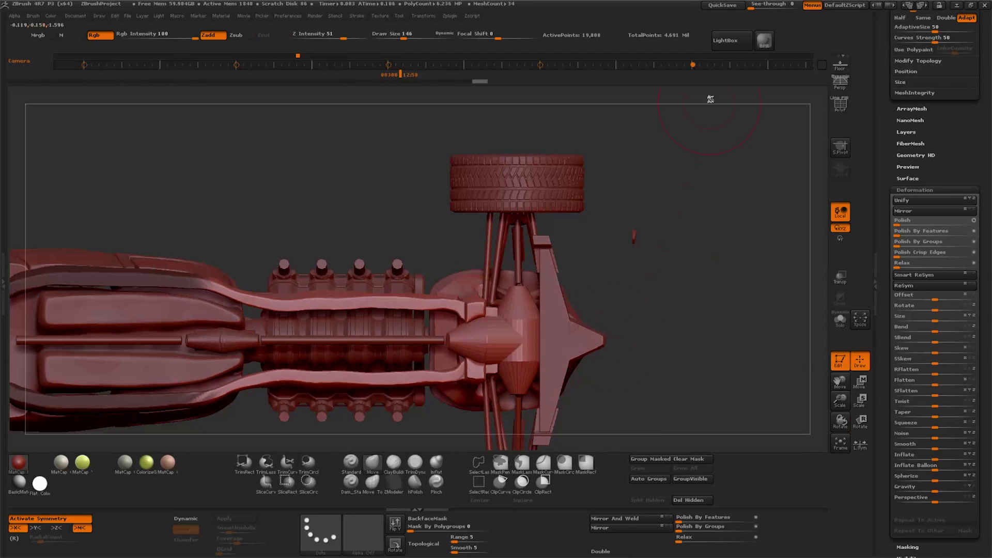
click(729, 5)
mouse_move(652, 361)
mouse_down()
mouse_move(670, 371)
mouse_move(655, 406)
mouse_up()
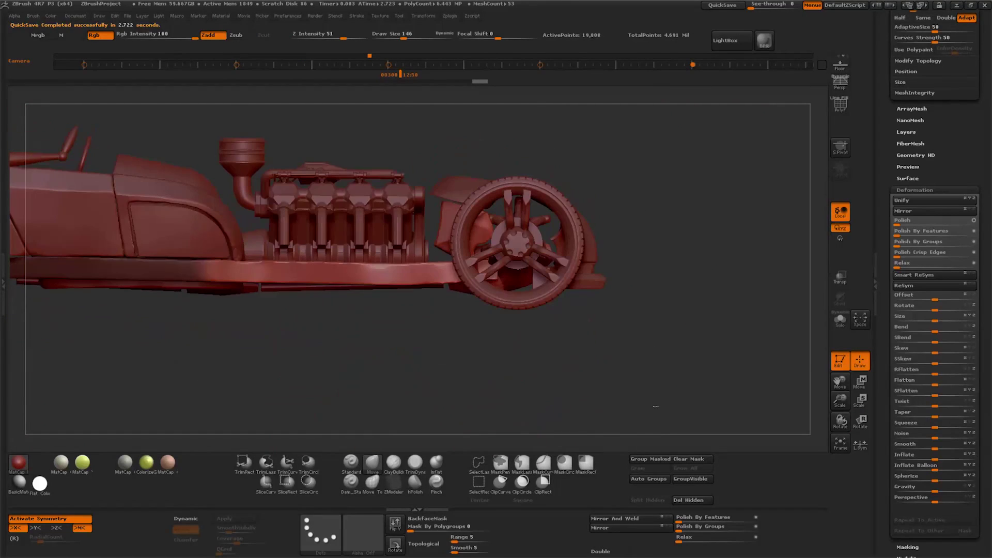
Scroll the SubTool list and select the wheel cylinder piece.
scroll(886, 296, up, 5)
scroll(887, 295, up, 3)
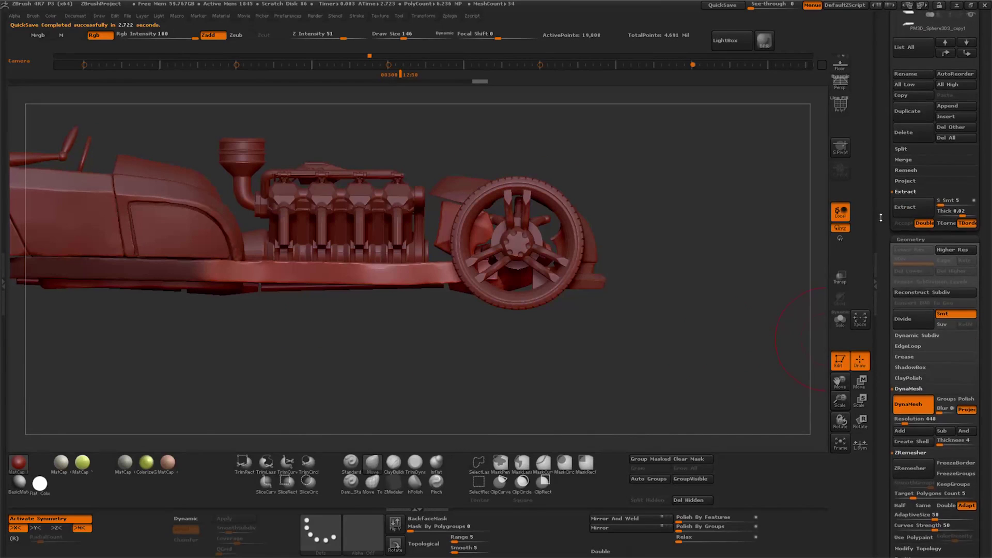
scroll(887, 296, up, 5)
drag(899, 156, 897, 273)
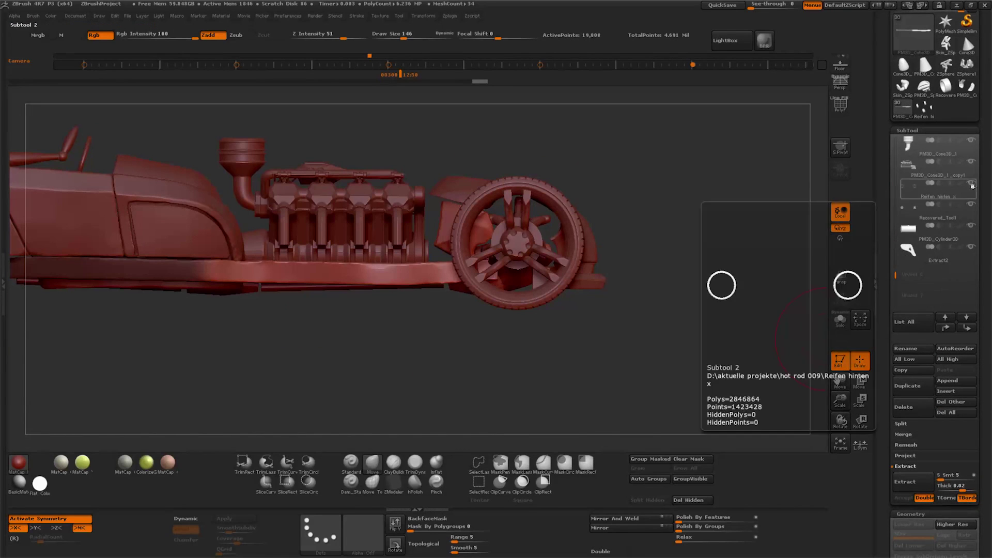
click(949, 229)
Cut a straight curve line below the model and save the project.
drag(840, 398, 791, 412)
key(ctrl+shift)
mouse_move(725, 386)
ctrl+shift+mouse_down()
mouse_move(310, 387)
mouse_move(303, 313)
ctrl+shift+mouse_up()
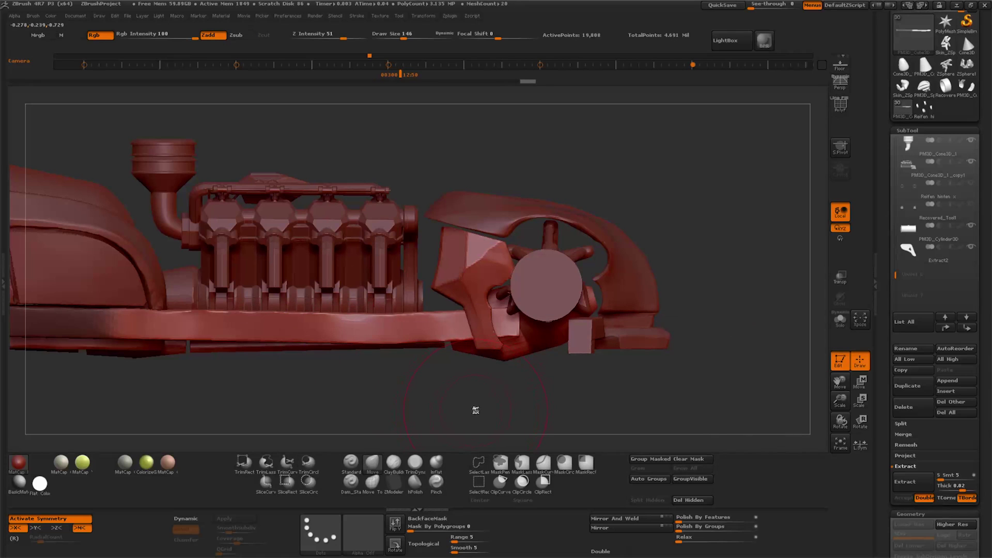
key(ctrl+s)
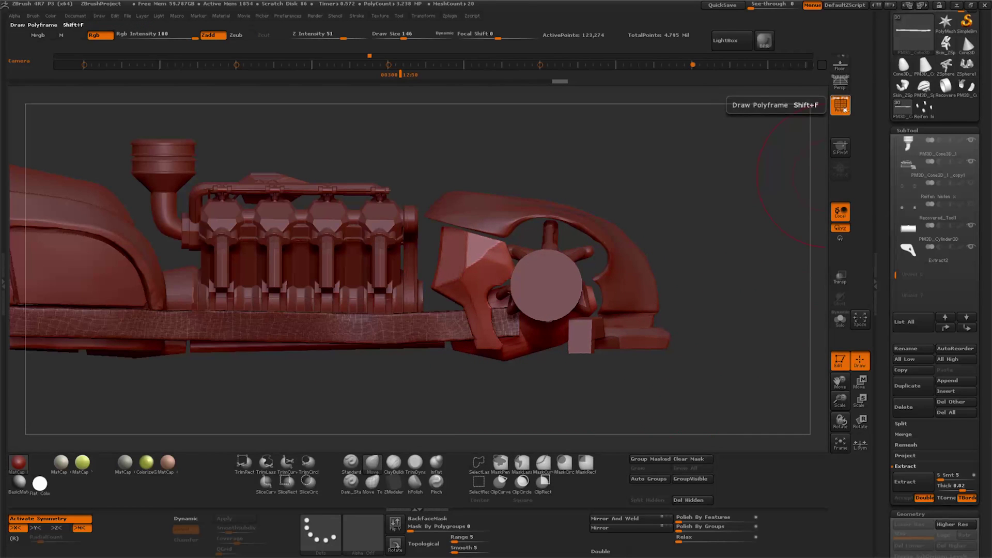
Select the frame rail and trim it along a straight line.
drag(620, 206, 672, 192)
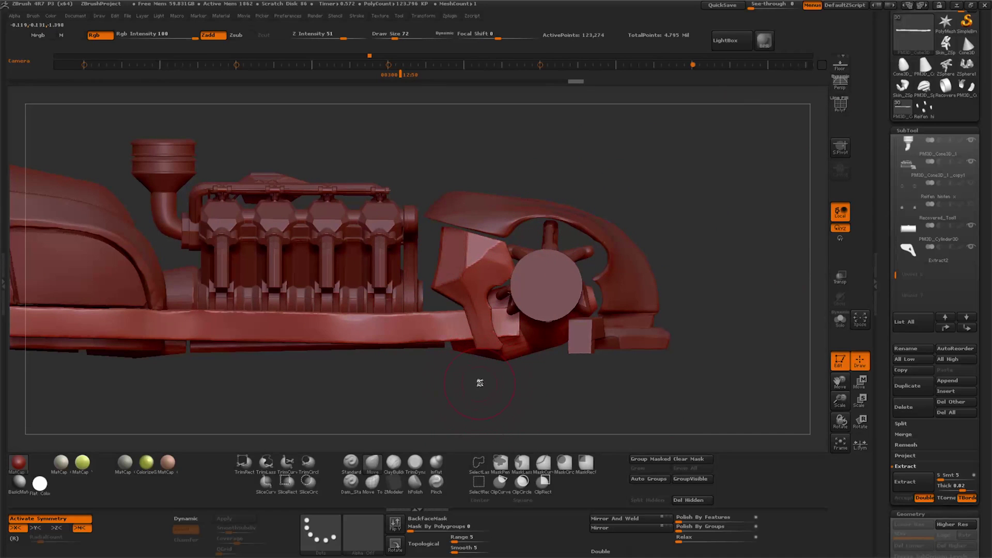
alt+click(478, 331)
mouse_move(666, 382)
ctrl+shift+mouse_down()
mouse_move(308, 310)
mouse_move(305, 300)
ctrl+shift+mouse_up()
mouse_move(341, 393)
mouse_down()
mouse_move(489, 397)
mouse_move(465, 401)
mouse_move(566, 387)
mouse_move(647, 315)
mouse_move(679, 349)
mouse_up()
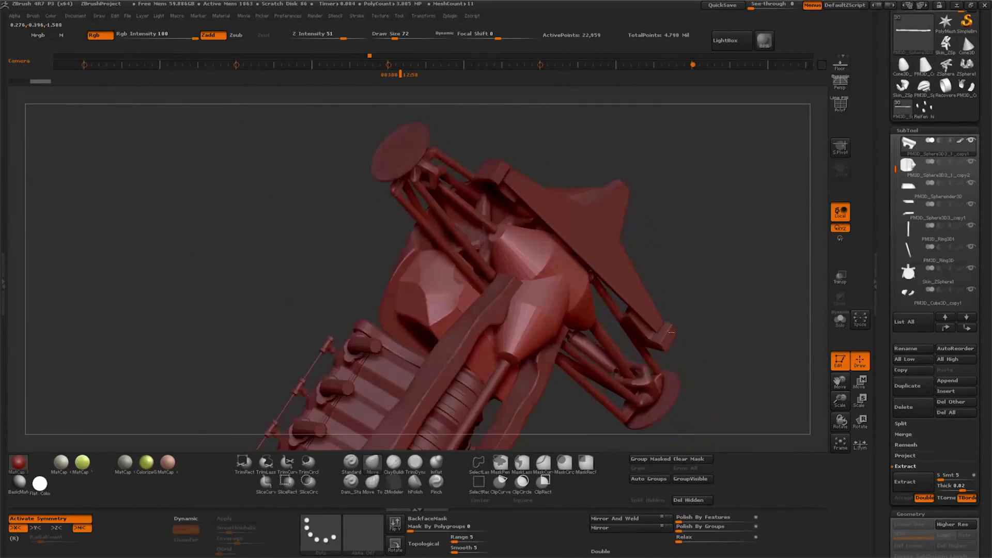
Choose the dynamic trim brush (BTD) and orbit around the front suspension and engine.
key(b)
key(t)
key(d)
mouse_move(713, 357)
mouse_down()
mouse_move(647, 368)
mouse_move(452, 308)
mouse_up()
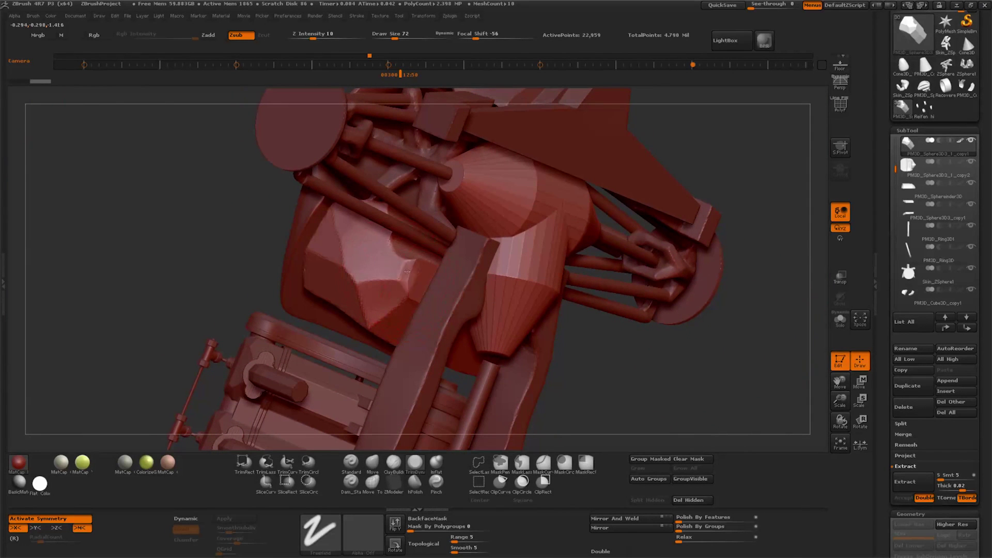
mouse_move(387, 263)
mouse_down()
mouse_move(645, 336)
mouse_move(368, 255)
mouse_up()
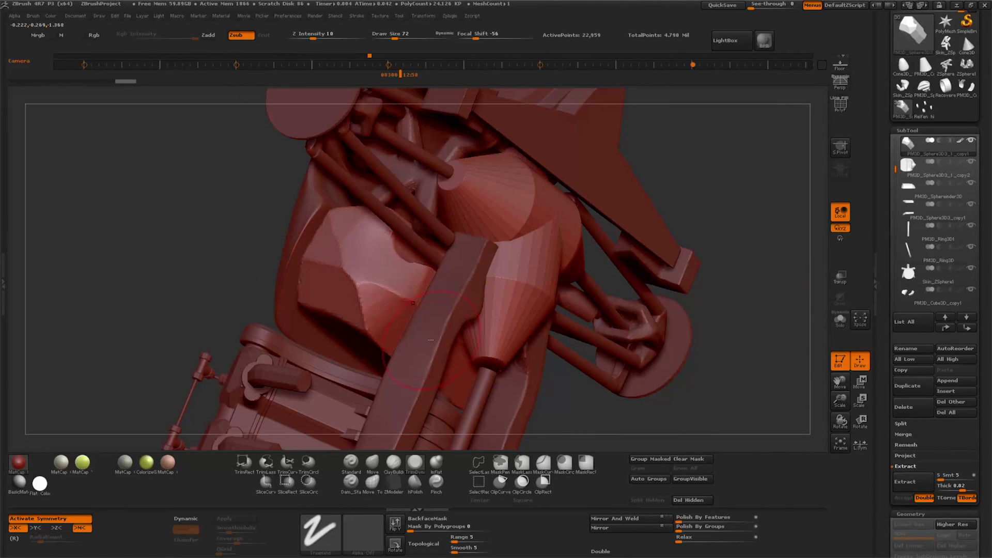
drag(431, 340, 650, 298)
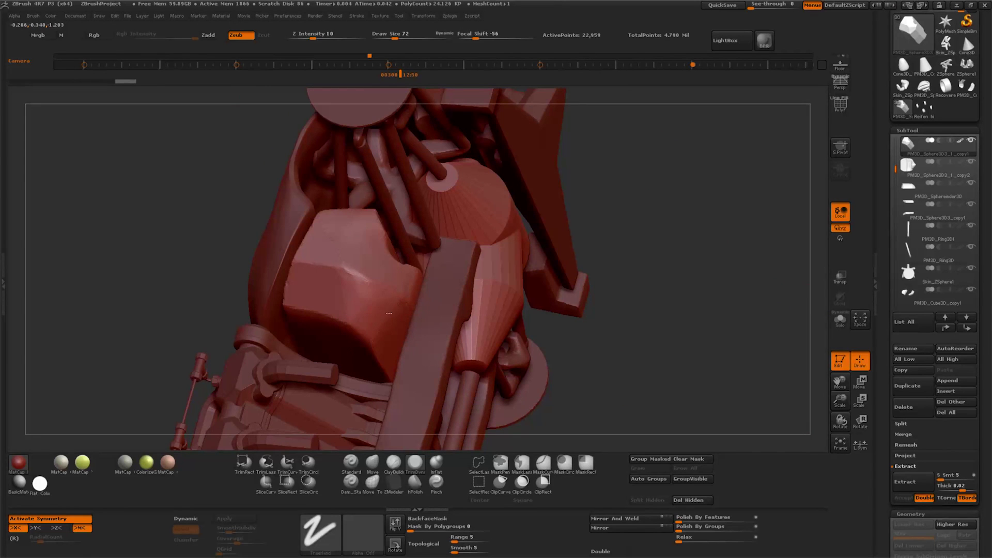
drag(388, 313, 530, 291)
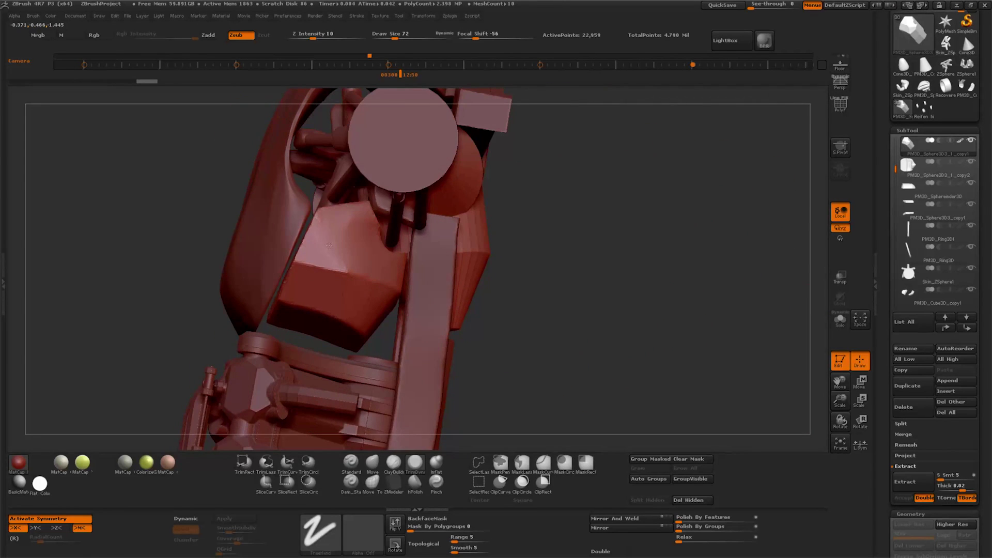
drag(384, 249, 620, 310)
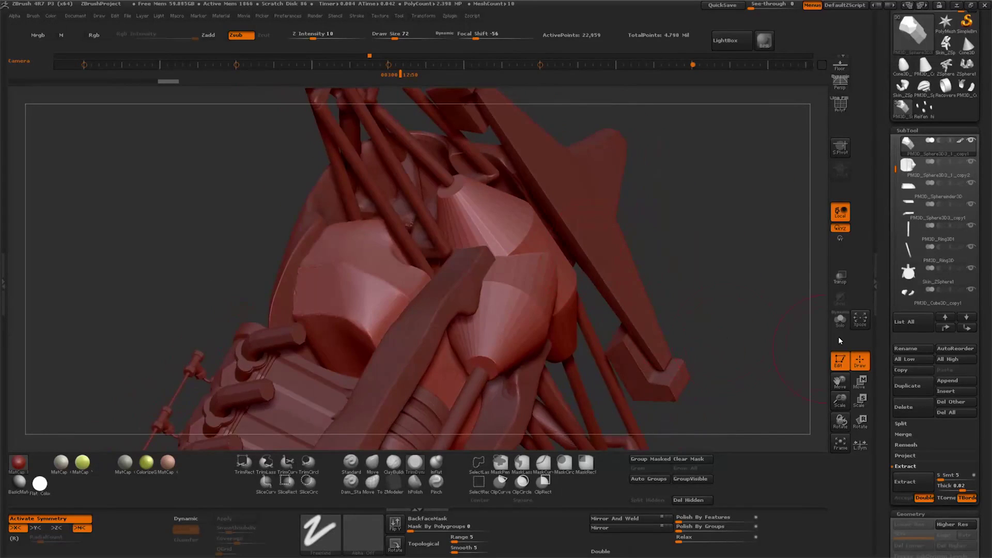
Solo the block bracket and inspect it from several angles.
click(840, 318)
drag(672, 369, 408, 471)
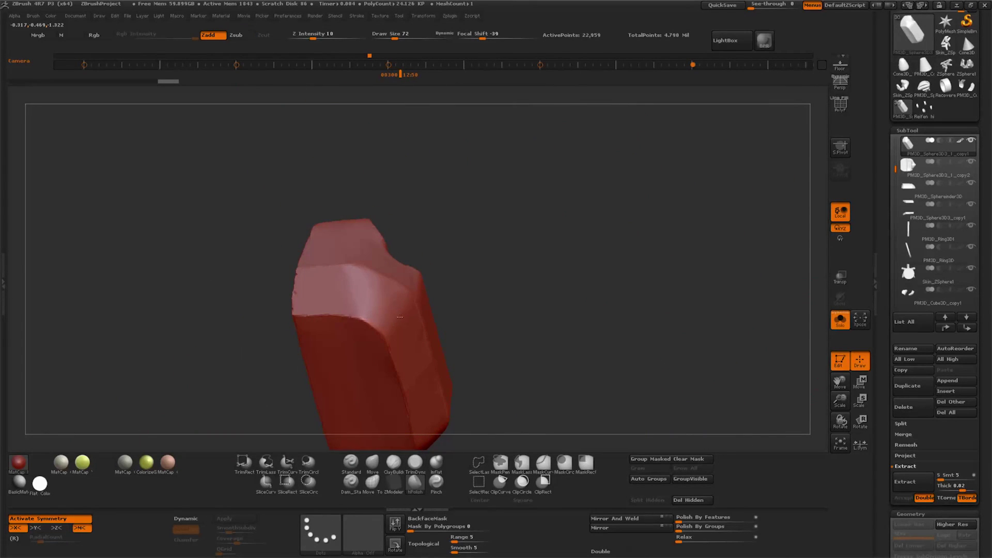
drag(399, 317, 567, 337)
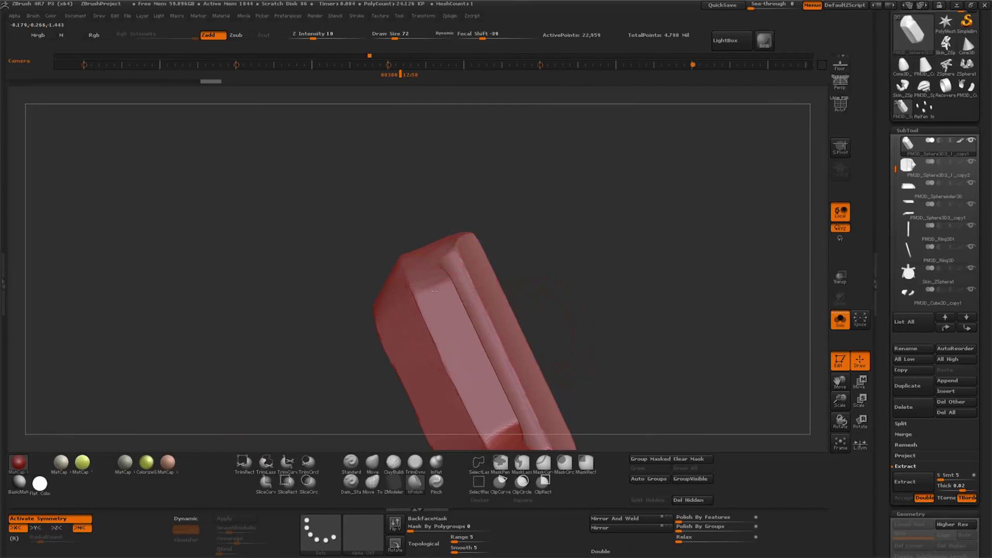
drag(434, 291, 406, 223)
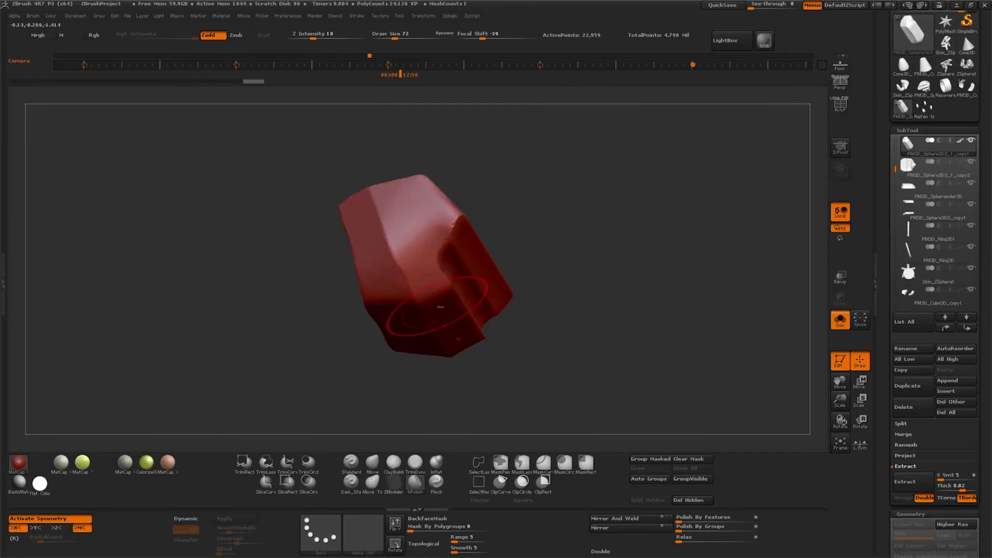
drag(441, 306, 583, 376)
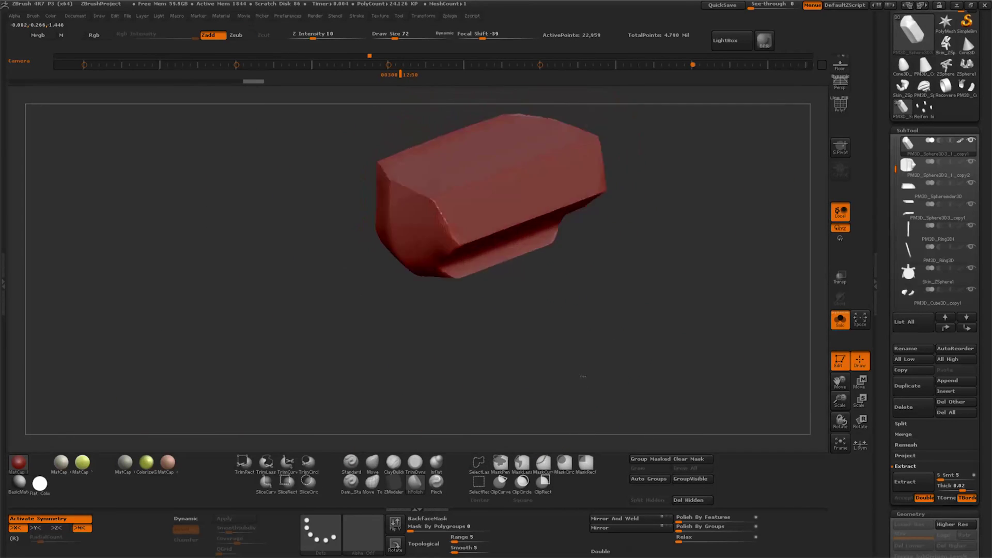
click(860, 383)
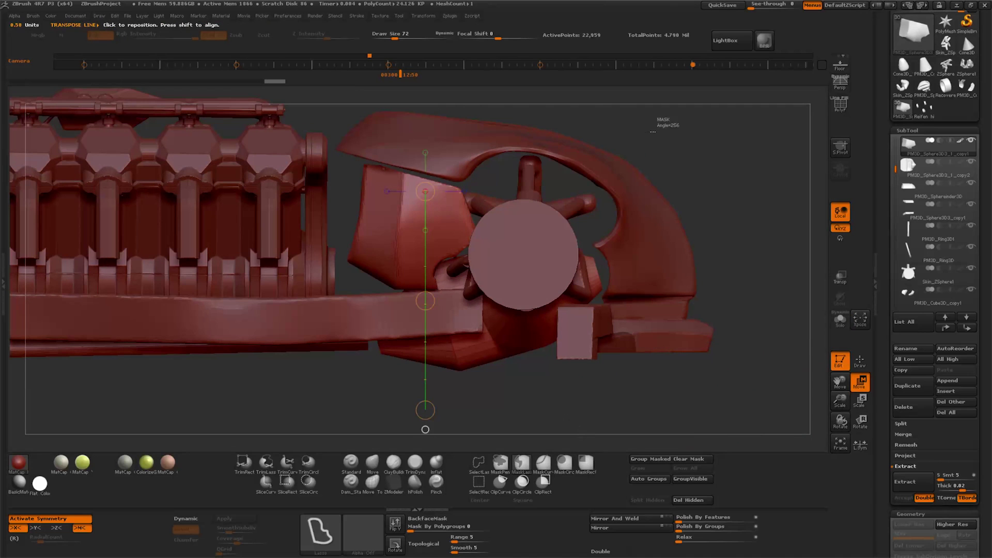
Mask the block's left part, then move and rotate the bracket into place.
ctrl+drag(652, 131, 737, 386)
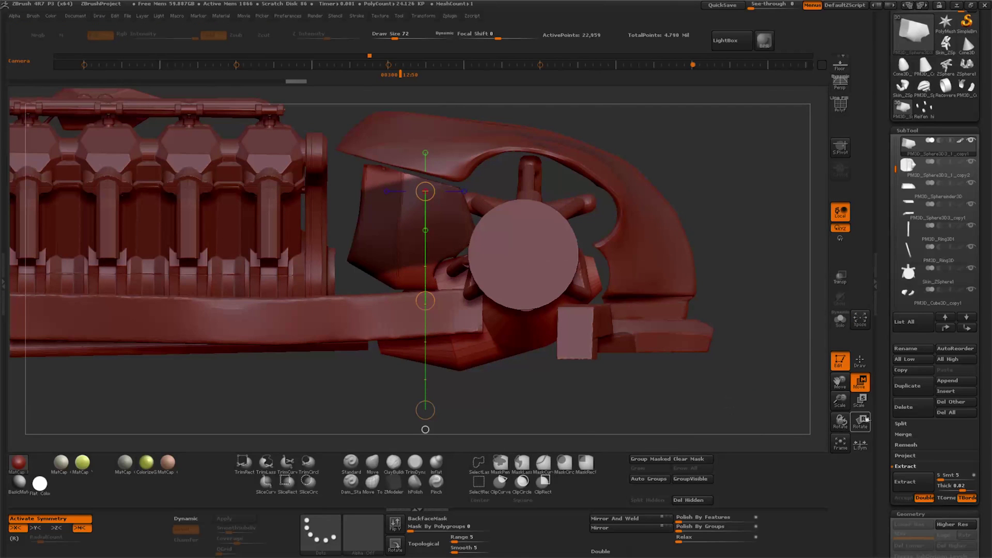
drag(424, 194, 424, 403)
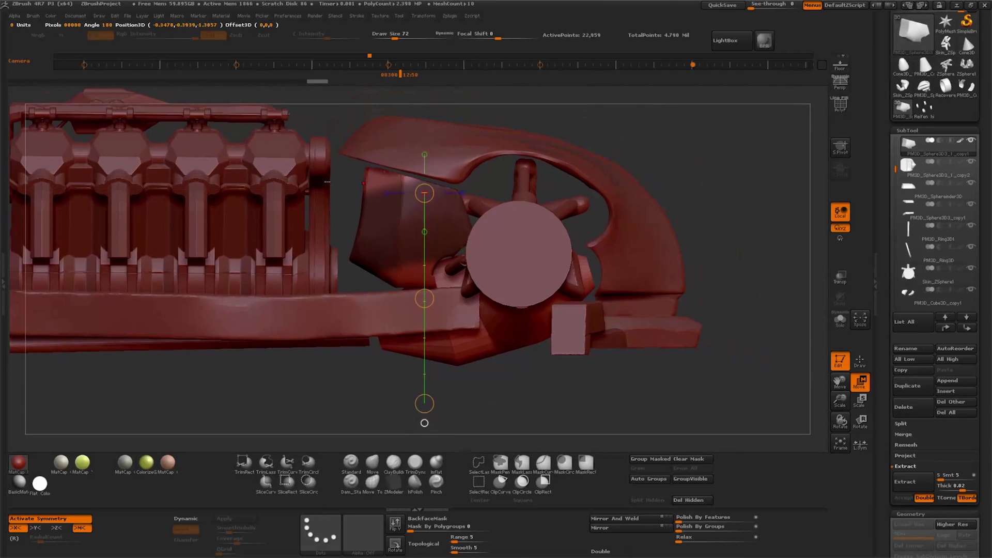
key(r)
drag(410, 264, 655, 426)
drag(429, 248, 425, 286)
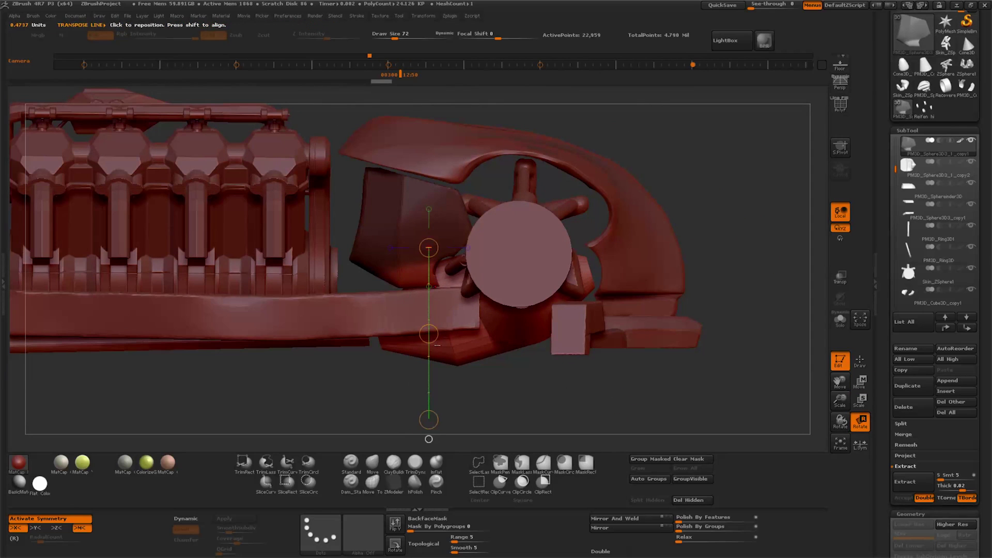
drag(431, 333, 429, 336)
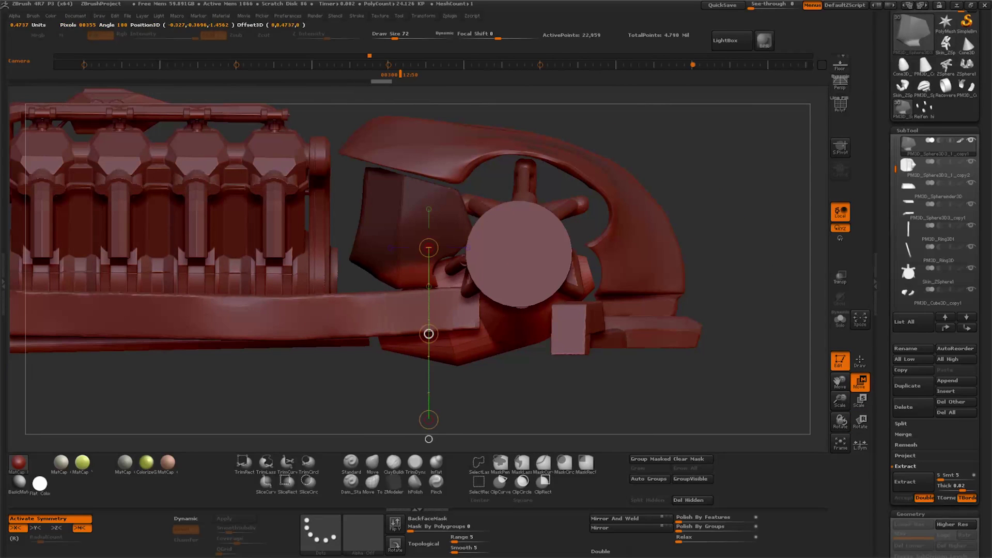
Zoom out and orbit the car to check the bracket placement.
drag(713, 362, 655, 390)
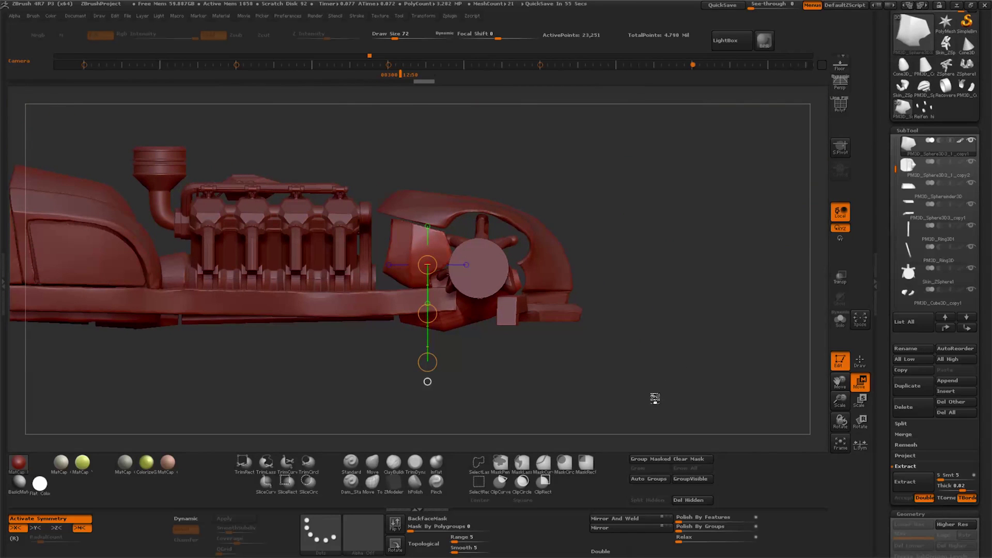
drag(655, 398, 625, 352)
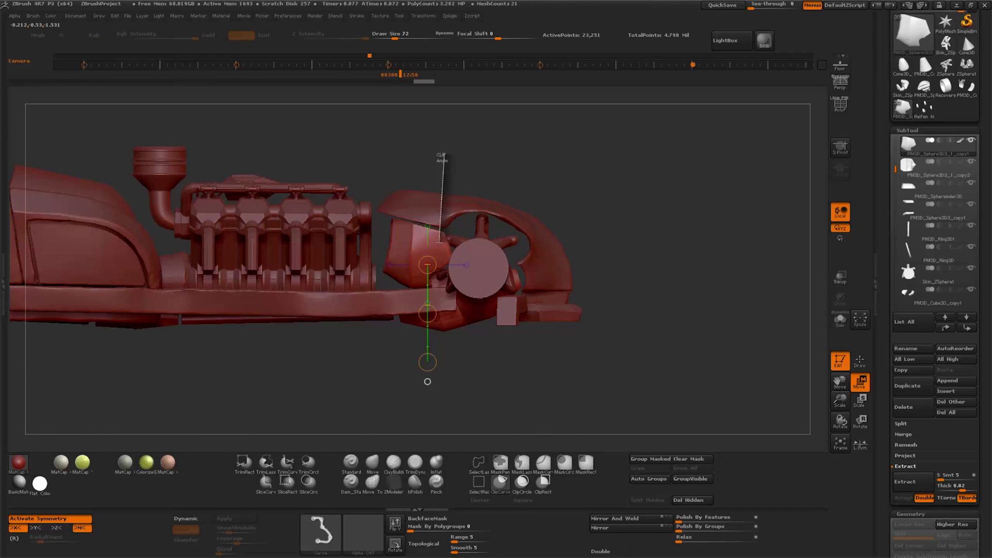
drag(439, 242, 640, 366)
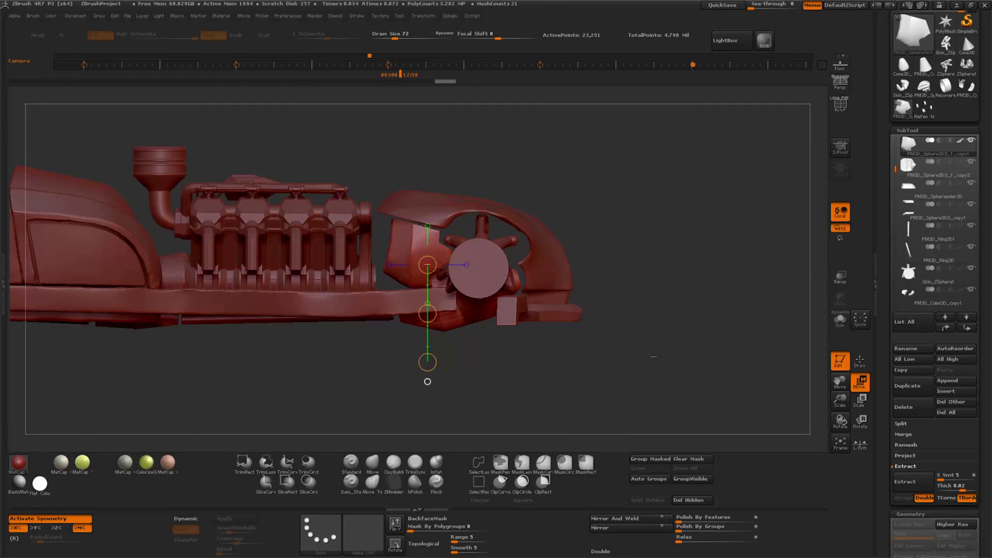
mouse_move(658, 378)
mouse_down()
mouse_move(701, 377)
mouse_move(674, 354)
mouse_up()
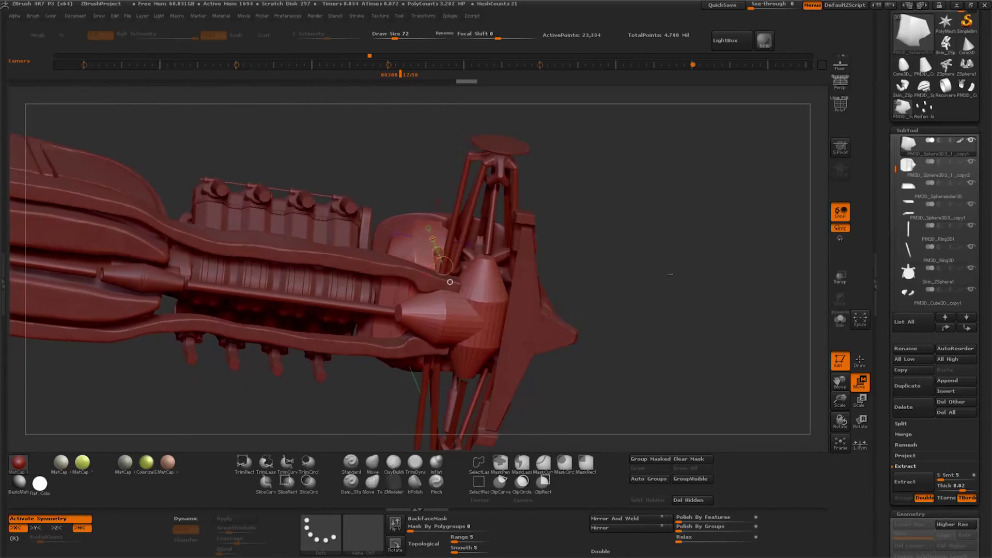
Solo the bracket, return to Draw mode, and orbit it from several sides.
click(840, 318)
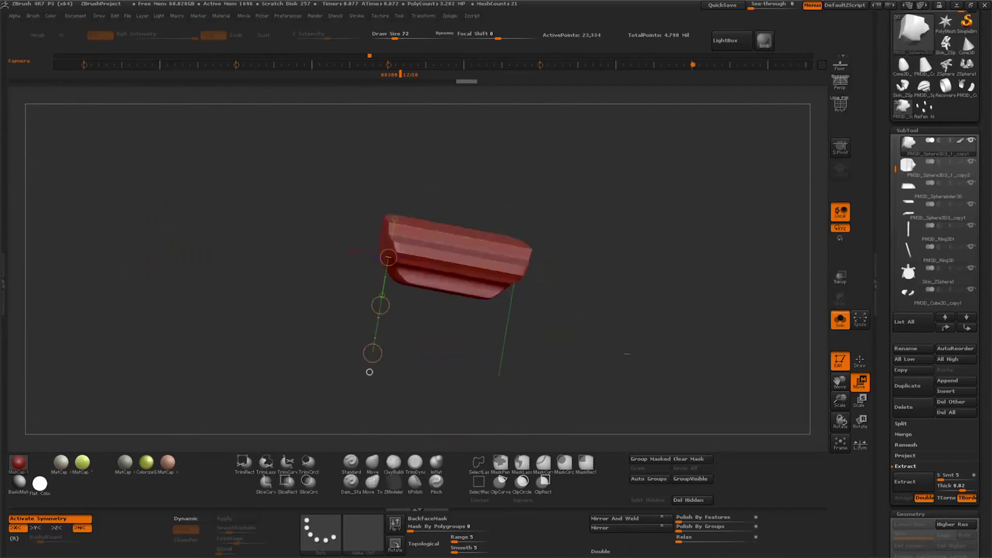
drag(651, 315, 621, 293)
key(q)
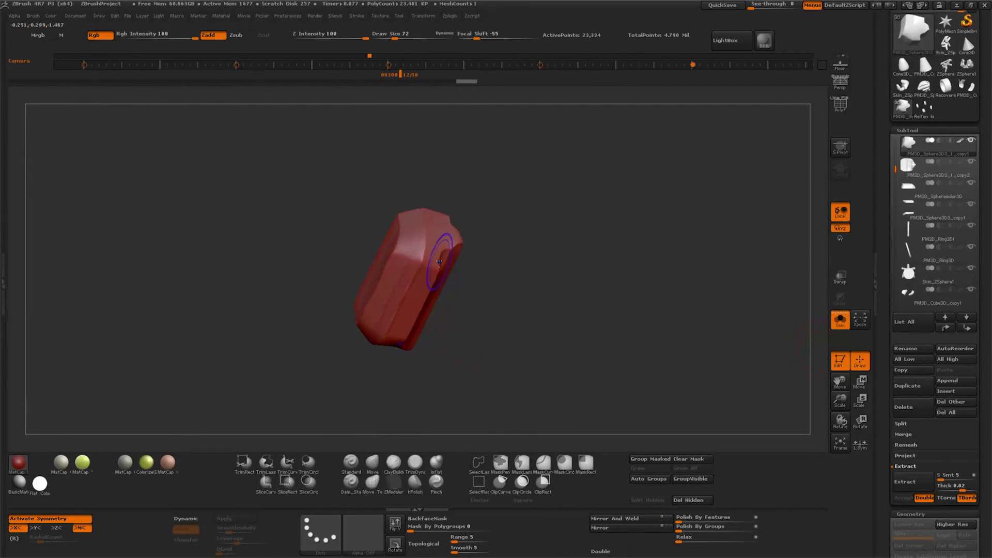
drag(440, 334, 543, 296)
click(817, 416)
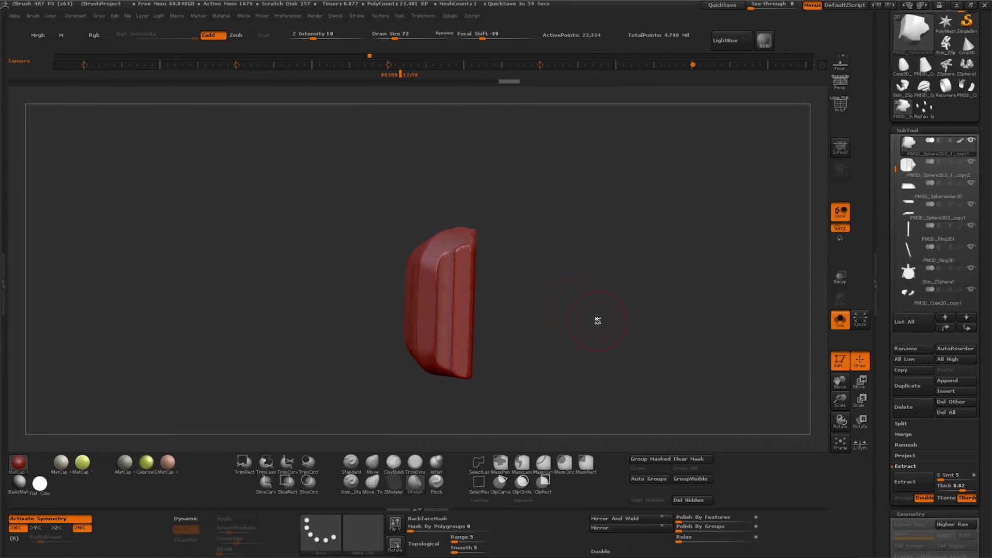
drag(598, 320, 434, 281)
drag(505, 351, 400, 281)
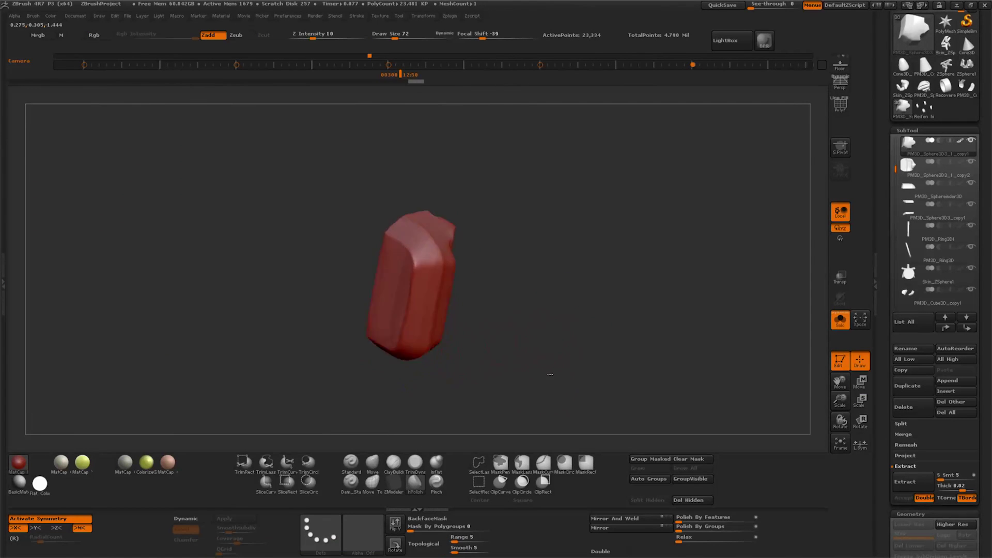
Choose the hPolish brush (BHP) and turn Solo off to show the whole car.
key(b)
key(h)
key(p)
drag(465, 310, 606, 331)
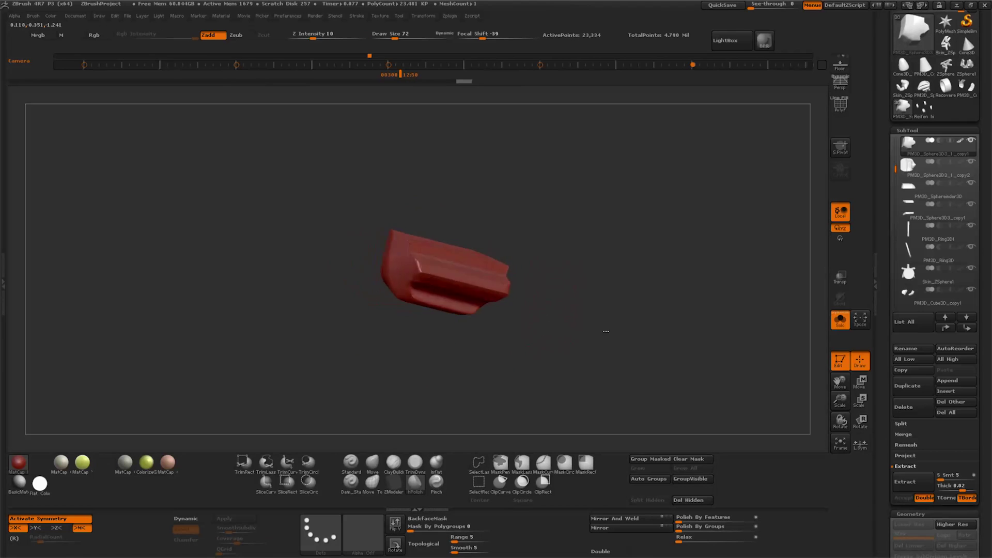
click(840, 319)
mouse_move(644, 370)
mouse_down()
mouse_move(677, 305)
mouse_move(584, 409)
mouse_move(729, 353)
mouse_up()
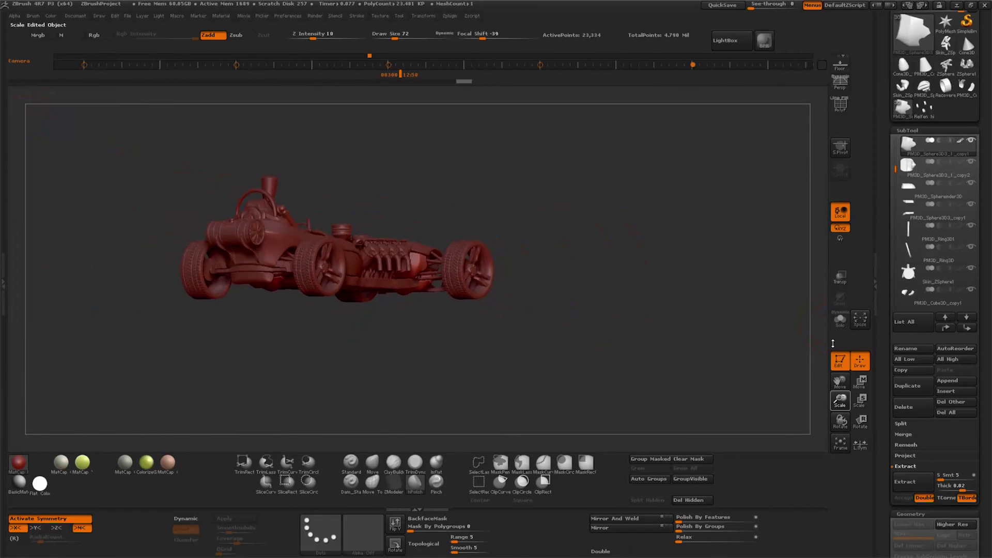
Turn on the Floor grid under the hot rod and orbit to a front three-quarter view.
drag(646, 310, 609, 242)
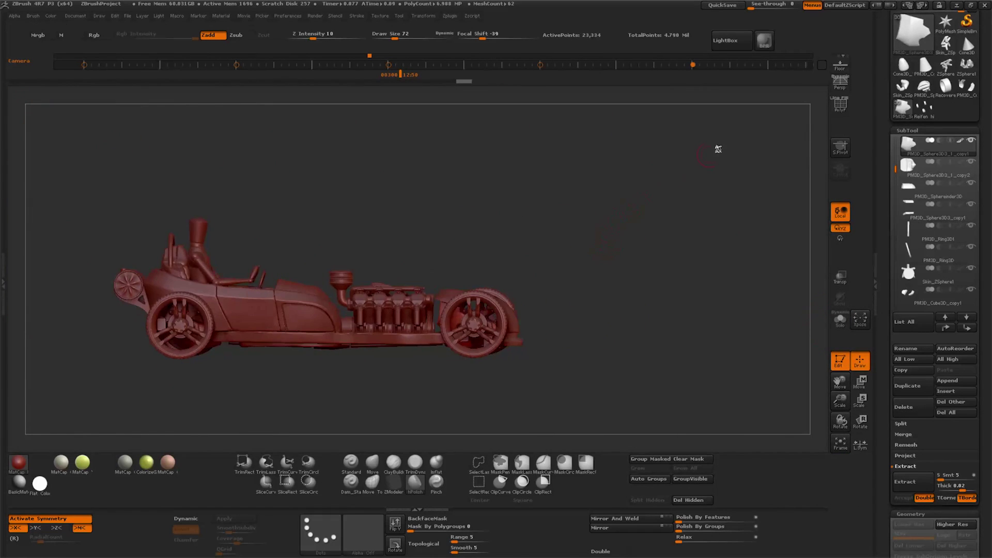
click(841, 65)
drag(543, 310, 656, 336)
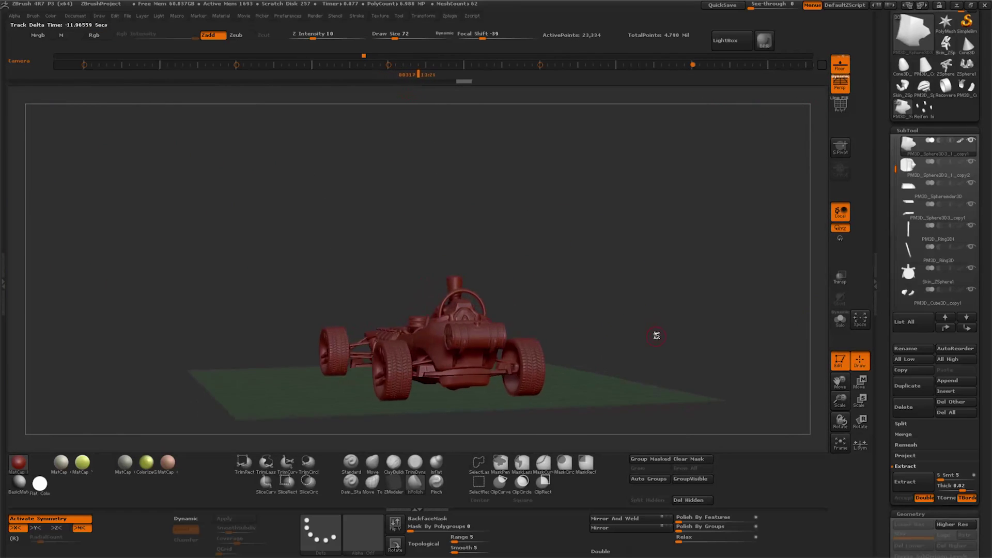